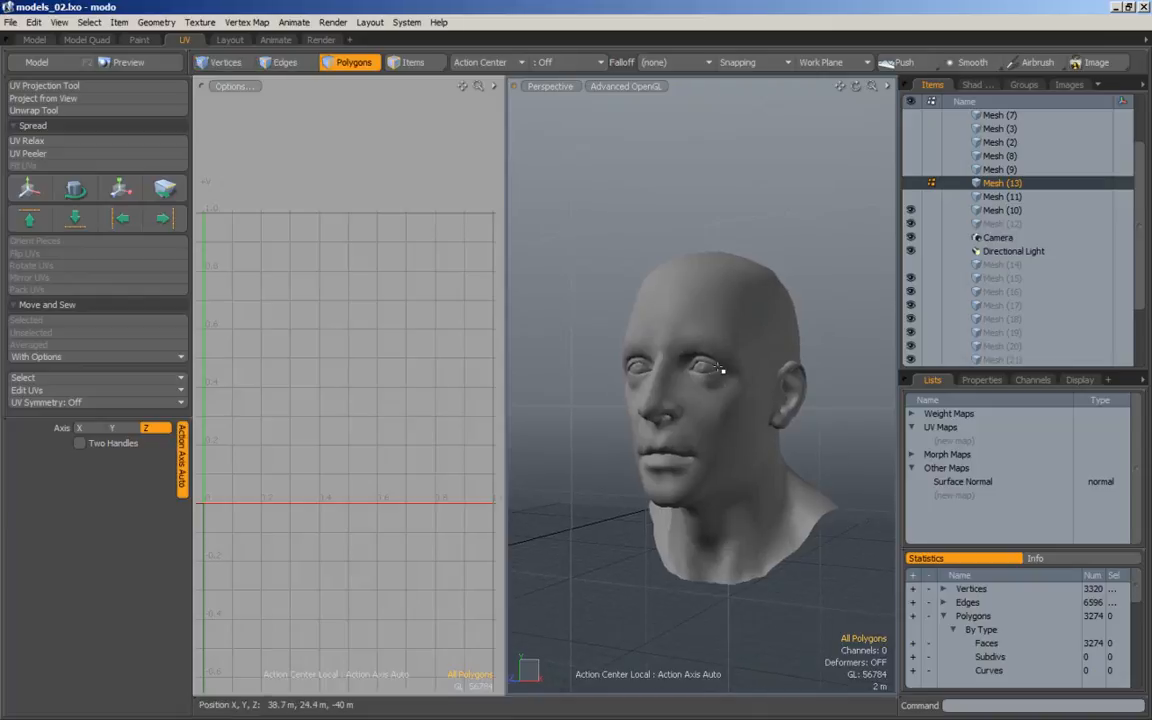
# Move the eyeballs from Mesh (13) into Mesh (15) and the head geometry into Mesh (16).
pyautogui.doubleClick(721, 373)
pyautogui.click(1012, 266)
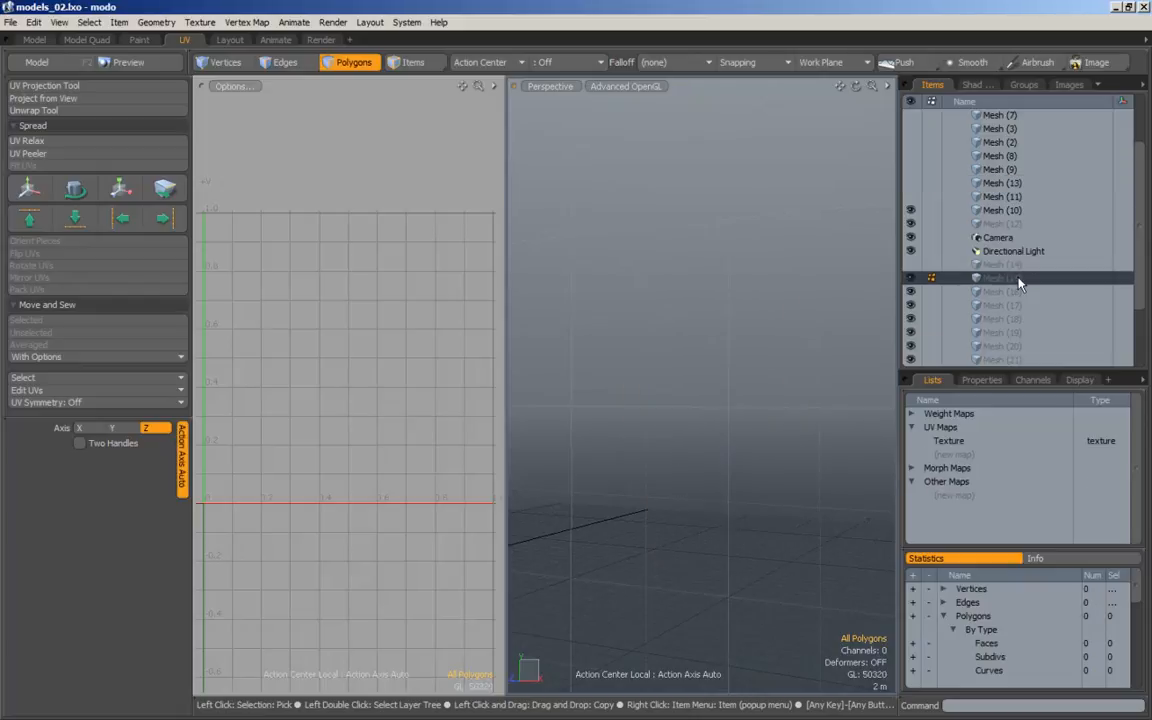
pyautogui.click(1005, 185)
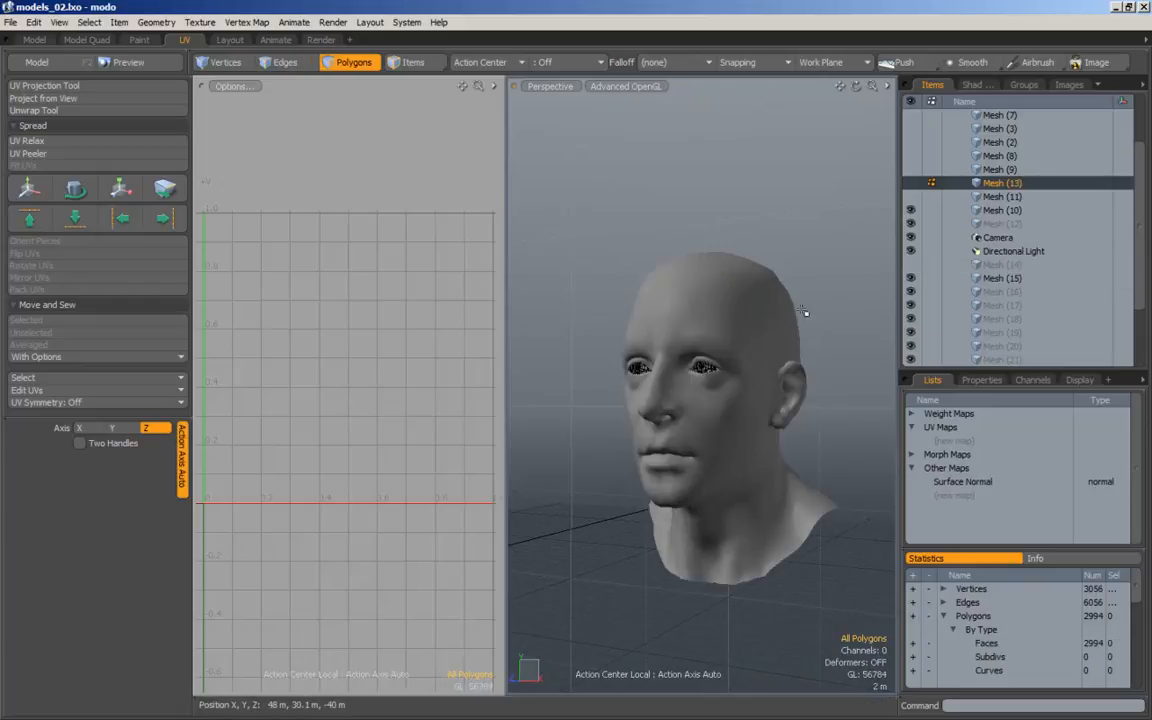
pyautogui.doubleClick(764, 320)
pyautogui.hotkey('ctrl', 'x')
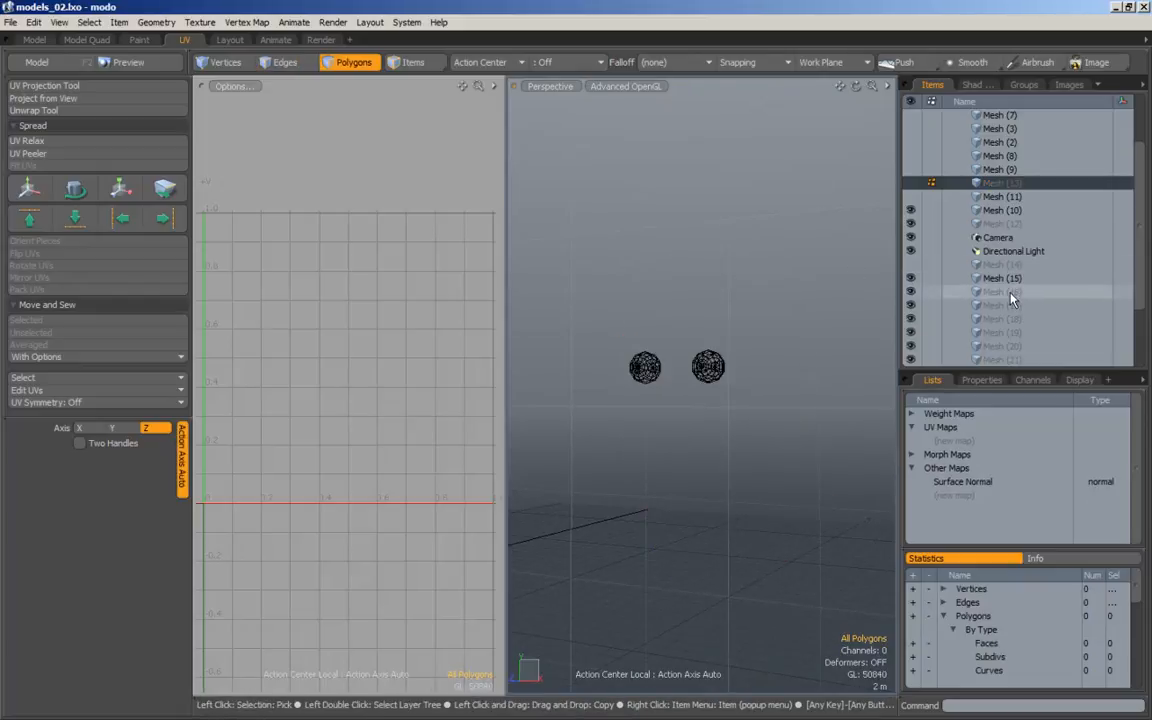
pyautogui.click(1010, 293)
pyautogui.hotkey('ctrl', 'v')
pyautogui.click(820, 329)
# Switch to edge selection and select the vertical edge loop along the head's centre line.
pyautogui.keyDown('alt'); pyautogui.moveTo(737, 425); pyautogui.dragTo(683, 372); pyautogui.keyUp('alt')
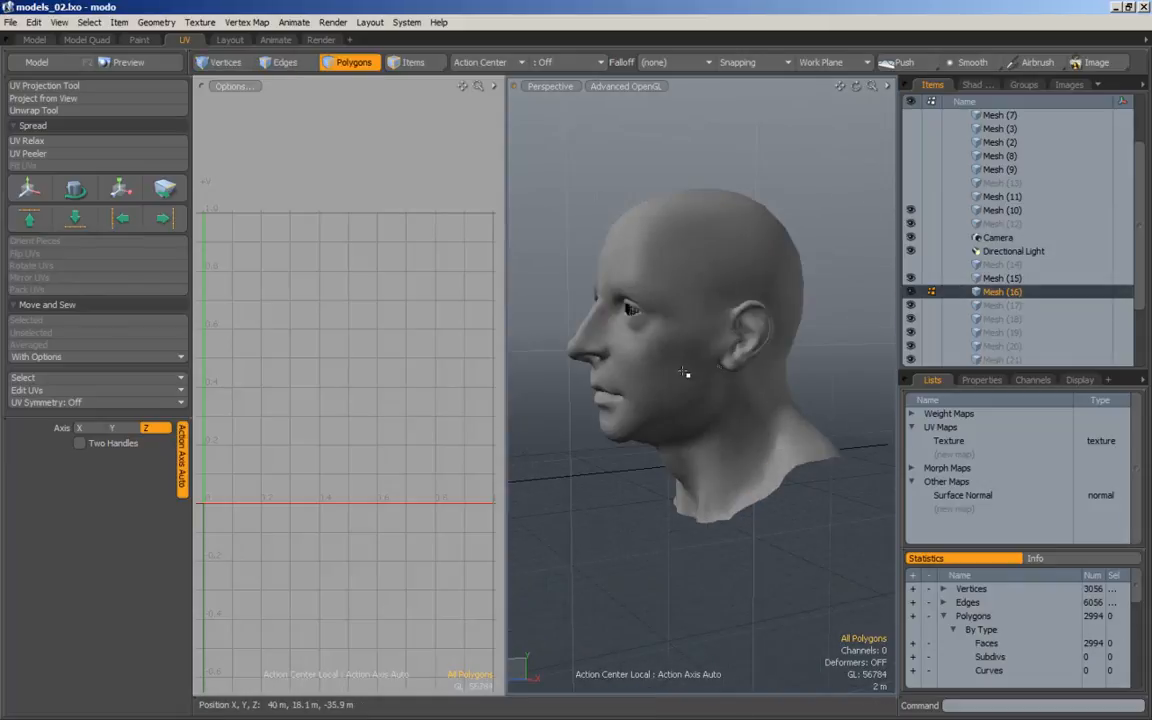
pyautogui.keyDown('alt'); pyautogui.moveTo(574, 458); pyautogui.dragTo(604, 478); pyautogui.keyUp('alt')
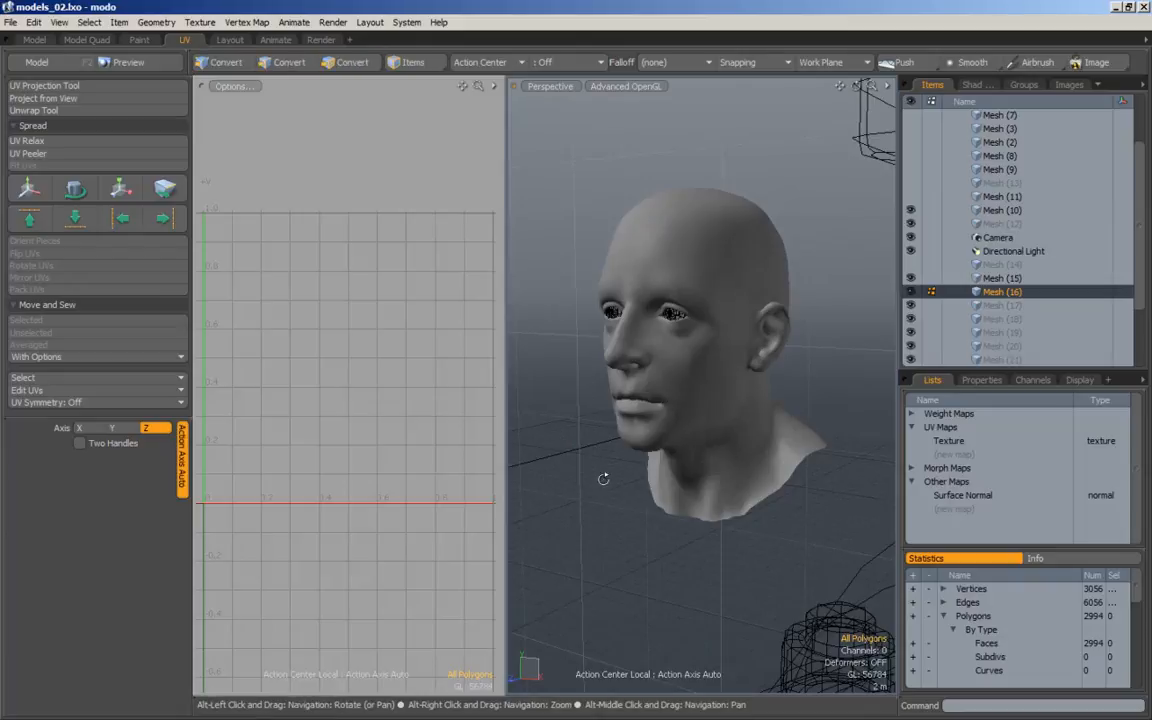
pyautogui.scroll(5, 687, 368)
pyautogui.keyDown('alt'); pyautogui.moveTo(687, 368); pyautogui.dragTo(608, 424); pyautogui.keyUp('alt')
pyautogui.scroll(-4, 625, 383)
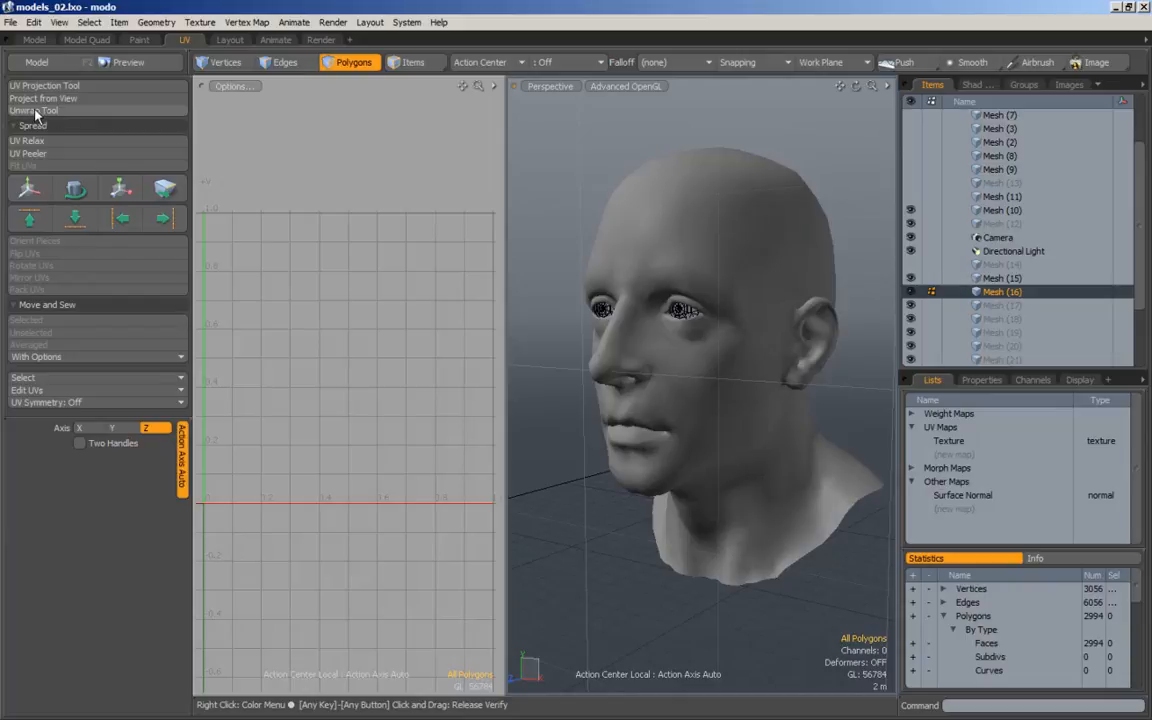
pyautogui.click(265, 62)
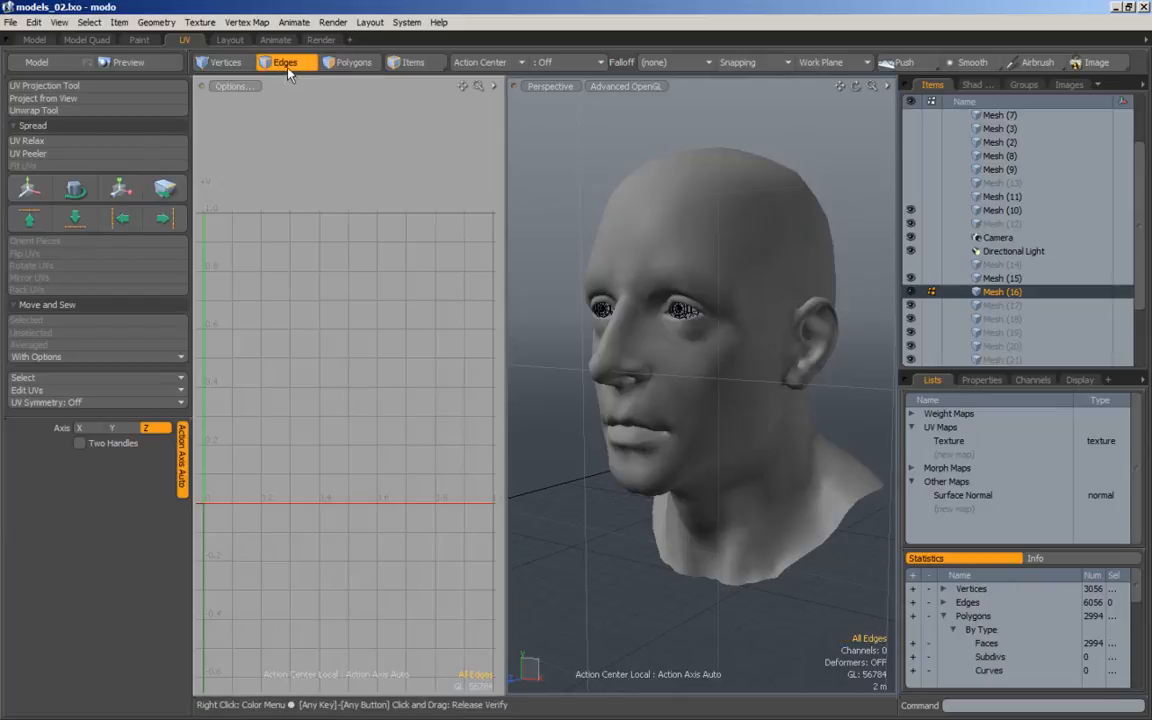
pyautogui.keyDown('alt'); pyautogui.moveTo(732, 218); pyautogui.dragTo(710, 231); pyautogui.keyUp('alt')
pyautogui.click(668, 233)
pyautogui.click(599, 213)
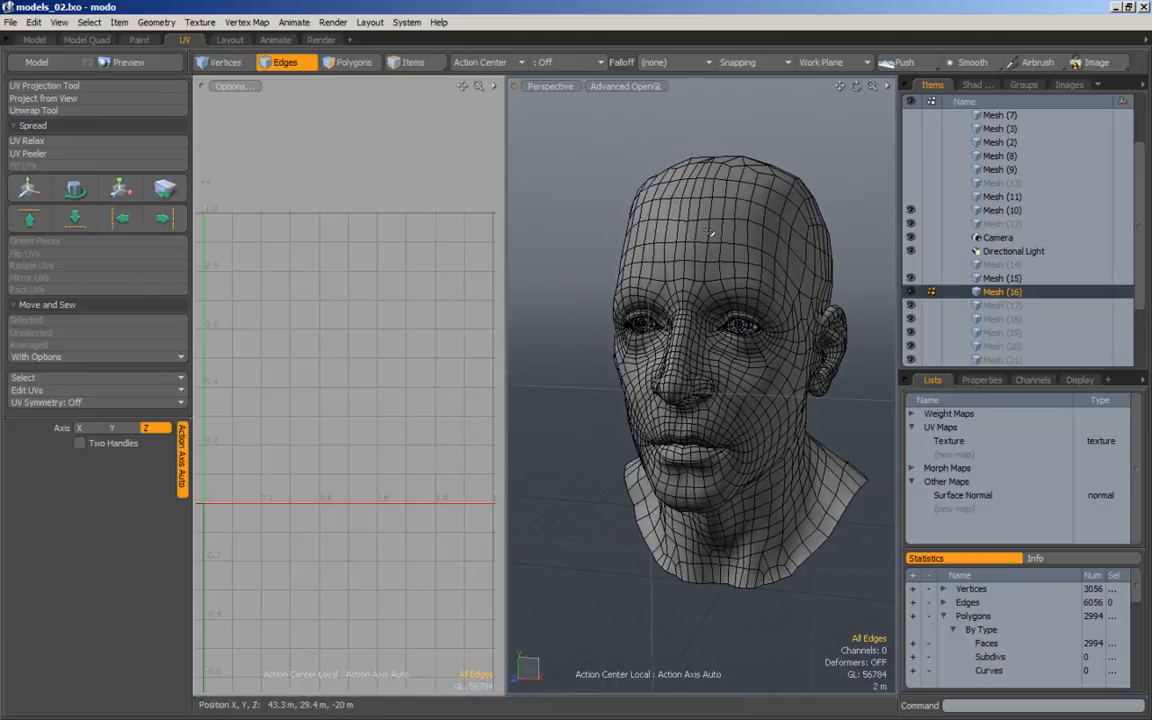
pyautogui.doubleClick(688, 235)
# Deselect the centre-line edges running down the face, keeping those under the chin, down the neck and over the back of the head.
pyautogui.keyDown('alt'); pyautogui.moveTo(780, 338); pyautogui.dragTo(746, 336); pyautogui.keyUp('alt')
pyautogui.scroll(5, 746, 335)
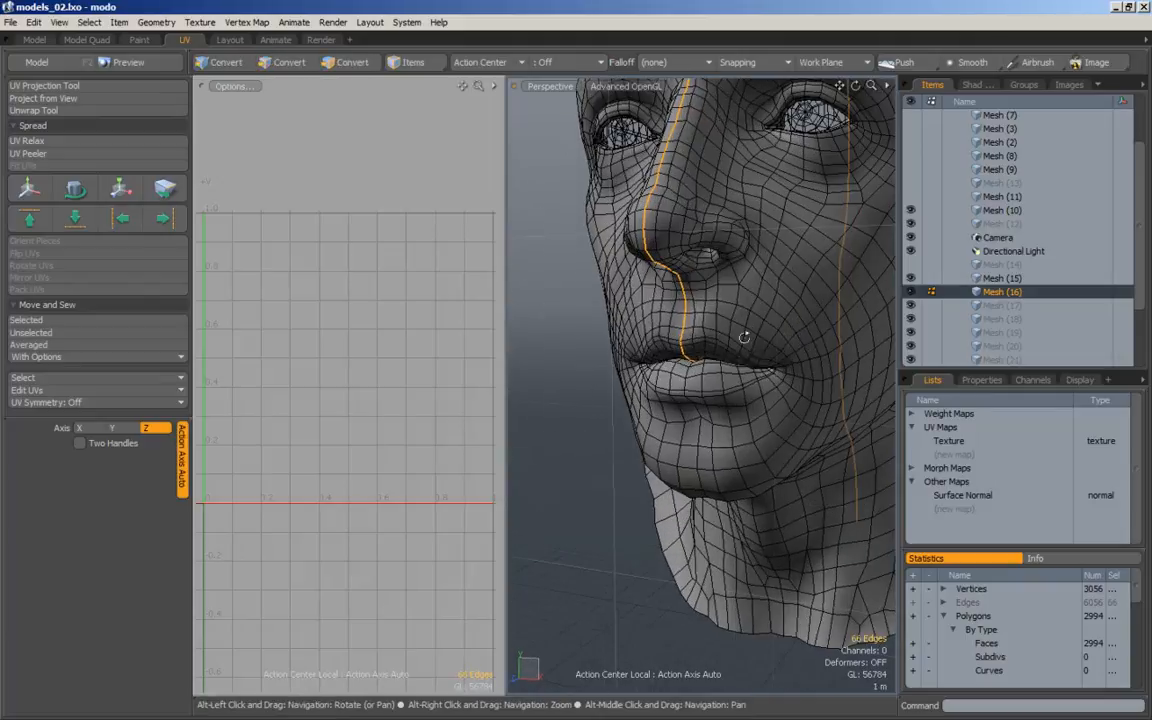
pyautogui.scroll(-5, 688, 388)
pyautogui.keyDown('alt'); pyautogui.moveTo(688, 388); pyautogui.dragTo(622, 436); pyautogui.keyUp('alt')
pyautogui.scroll(-2, 617, 419)
pyautogui.keyDown('ctrl'); pyautogui.moveTo(625, 474); pyautogui.dragTo(720, 246, button='right'); pyautogui.keyUp('ctrl')
pyautogui.keyDown('ctrl'); pyautogui.moveTo(581, 253); pyautogui.dragTo(628, 349, button='right'); pyautogui.keyUp('ctrl')
pyautogui.moveTo(653, 303)
pyautogui.keyDown('alt'); pyautogui.keyDown('shift'); pyautogui.mouseDown()
pyautogui.moveTo(623, 360)
pyautogui.moveTo(656, 317)
pyautogui.moveTo(679, 331)
pyautogui.moveTo(680, 320)
pyautogui.moveTo(726, 425)
pyautogui.moveTo(737, 364)
pyautogui.moveTo(754, 428)
pyautogui.moveTo(733, 389)
pyautogui.moveTo(746, 440)
pyautogui.mouseUp(); pyautogui.keyUp('shift'); pyautogui.keyUp('alt')
pyautogui.keyDown('alt'); pyautogui.moveTo(737, 393); pyautogui.dragTo(722, 230); pyautogui.keyUp('alt')
pyautogui.keyDown('alt'); pyautogui.moveTo(714, 452); pyautogui.dragTo(721, 188); pyautogui.keyUp('alt')
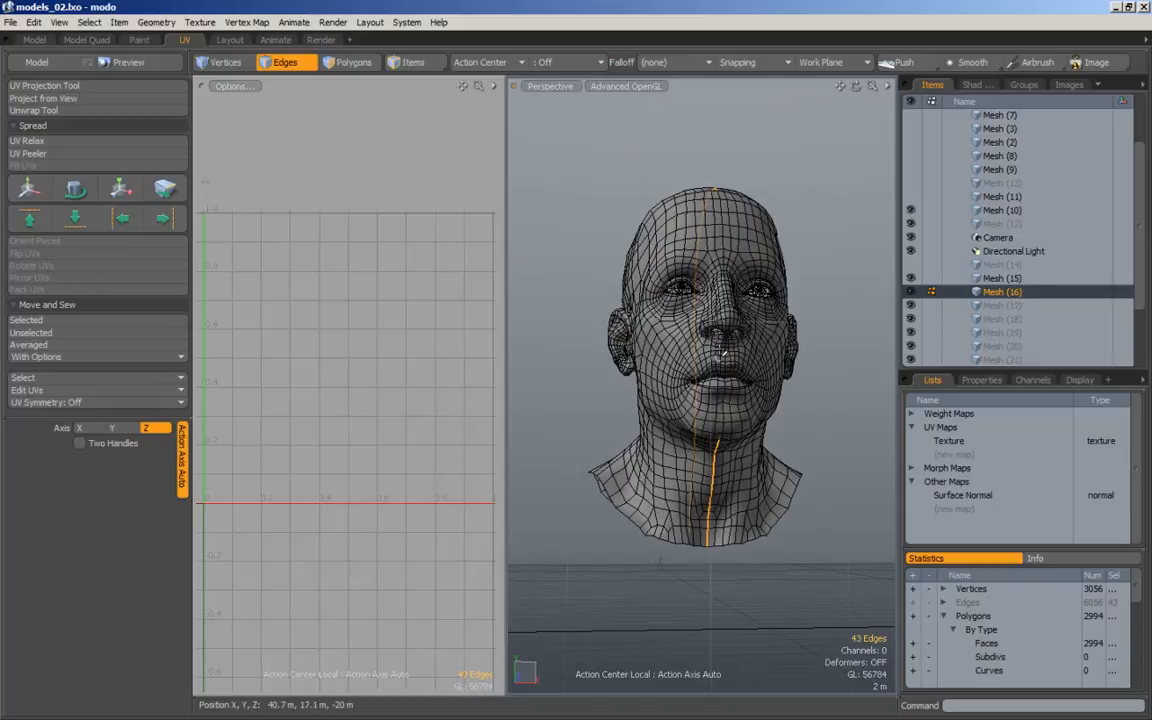
pyautogui.moveTo(724, 316)
pyautogui.keyDown('alt'); pyautogui.mouseDown()
pyautogui.moveTo(657, 326)
pyautogui.moveTo(602, 363)
pyautogui.moveTo(617, 411)
pyautogui.moveTo(768, 345)
pyautogui.moveTo(745, 360)
pyautogui.moveTo(718, 307)
pyautogui.mouseUp(); pyautogui.keyUp('alt')
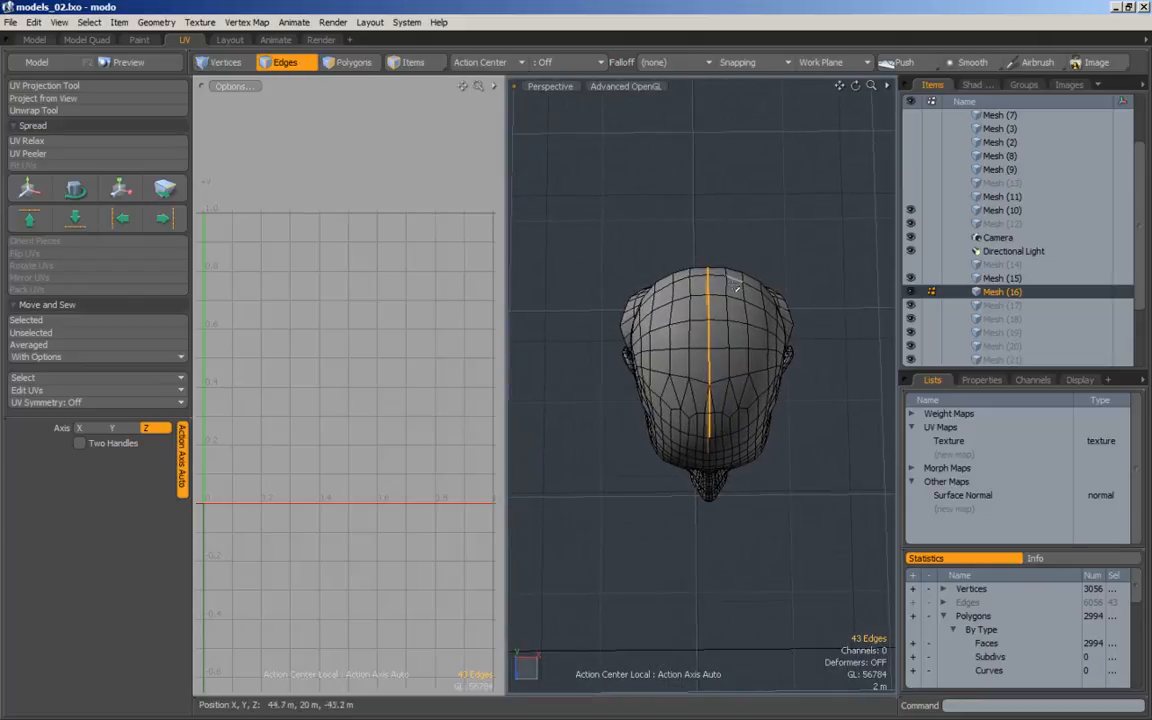
# Extend the edge selection forward to the hairline, across the upper forehead and down to both temples.
pyautogui.keyDown('alt'); pyautogui.moveTo(630, 345); pyautogui.dragTo(646, 228); pyautogui.keyUp('alt')
pyautogui.keyDown('alt'); pyautogui.moveTo(736, 300); pyautogui.dragTo(697, 312); pyautogui.keyUp('alt')
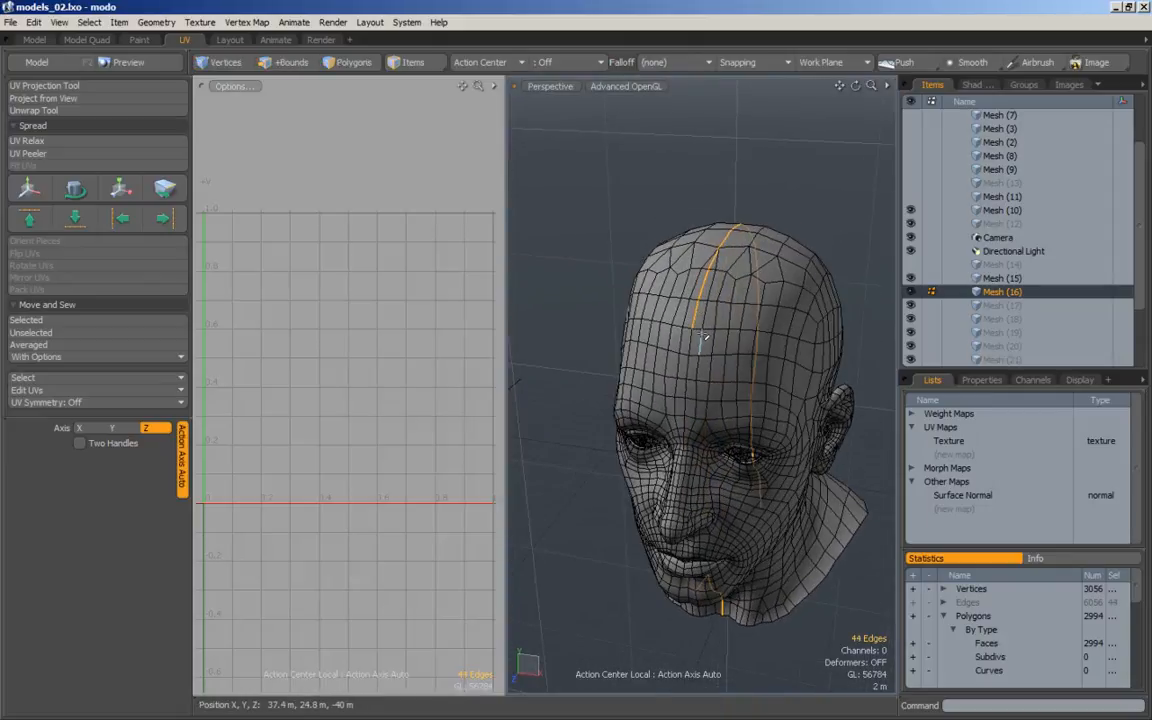
pyautogui.keyDown('alt'); pyautogui.moveTo(630, 295); pyautogui.dragTo(665, 323); pyautogui.keyUp('alt')
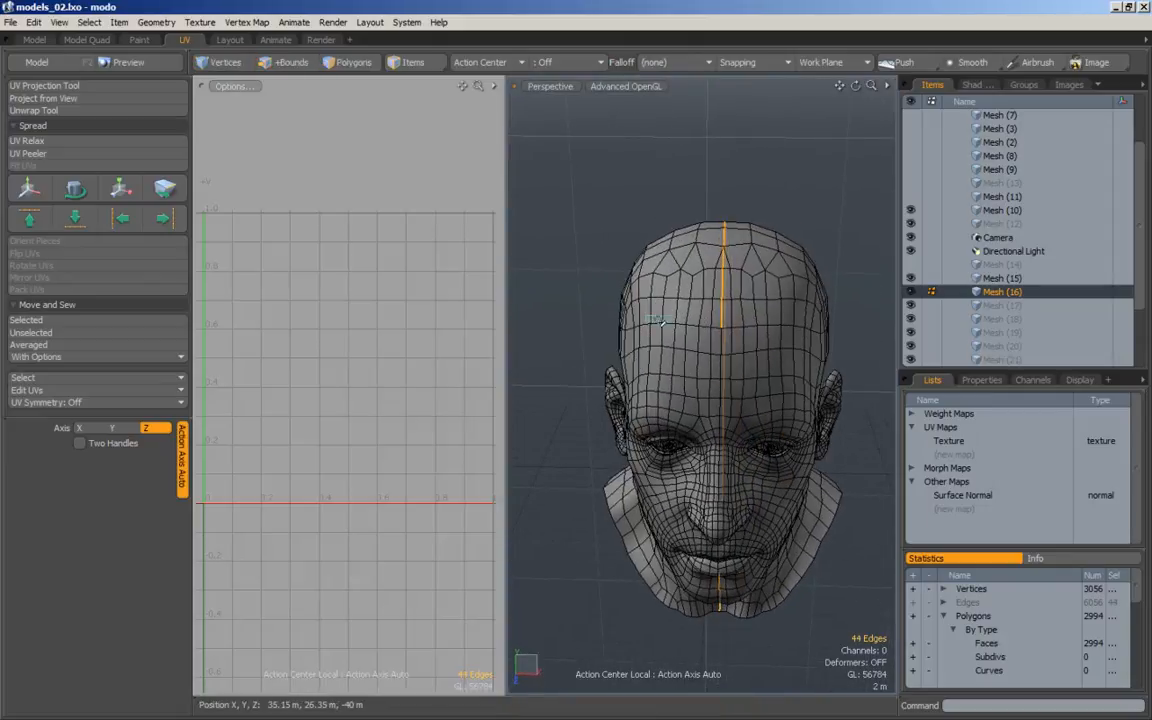
pyautogui.keyDown('shift'); pyautogui.doubleClick(645, 322); pyautogui.keyUp('shift')
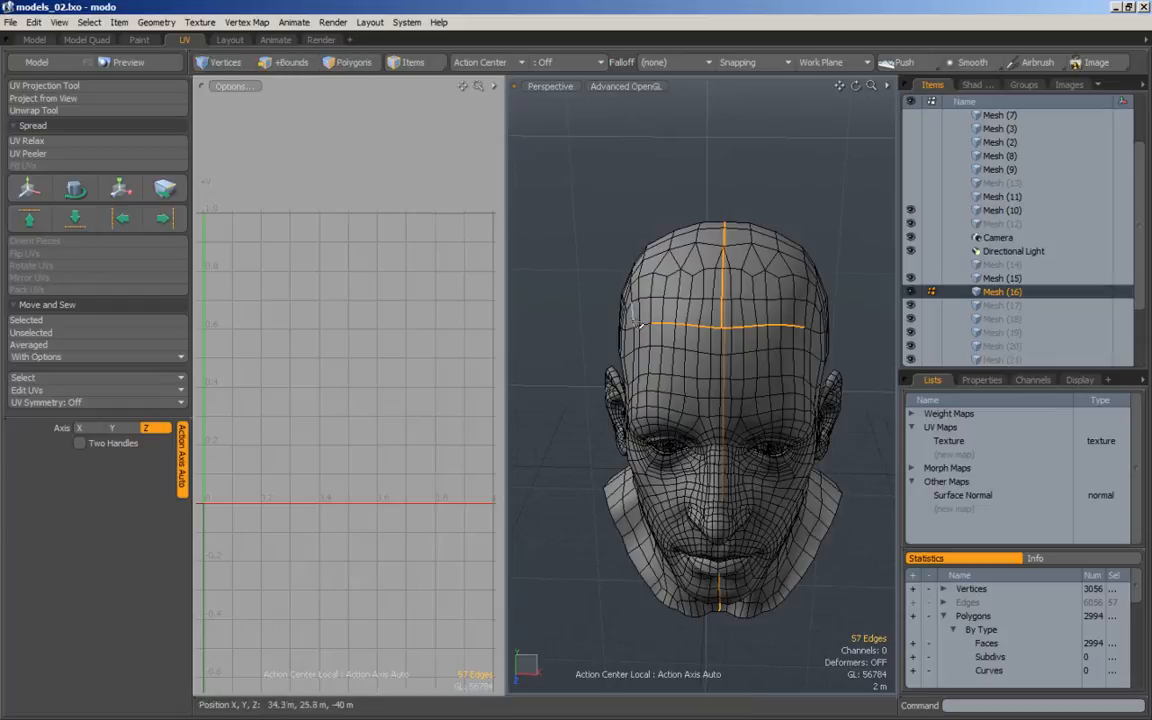
pyautogui.moveTo(640, 323)
pyautogui.keyDown('alt'); pyautogui.mouseDown()
pyautogui.moveTo(785, 330)
pyautogui.moveTo(623, 303)
pyautogui.moveTo(660, 310)
pyautogui.moveTo(625, 320)
pyautogui.moveTo(645, 318)
pyautogui.mouseUp(); pyautogui.keyUp('alt')
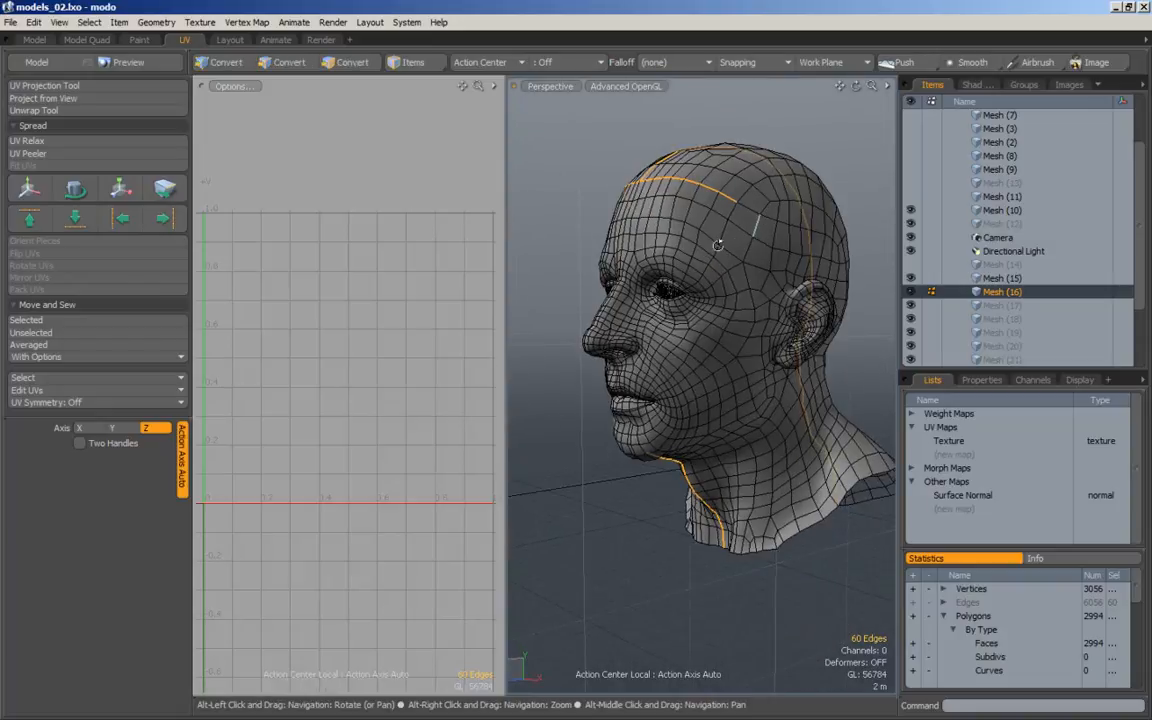
pyautogui.keyDown('alt'); pyautogui.moveTo(690, 220); pyautogui.dragTo(678, 225); pyautogui.keyUp('alt')
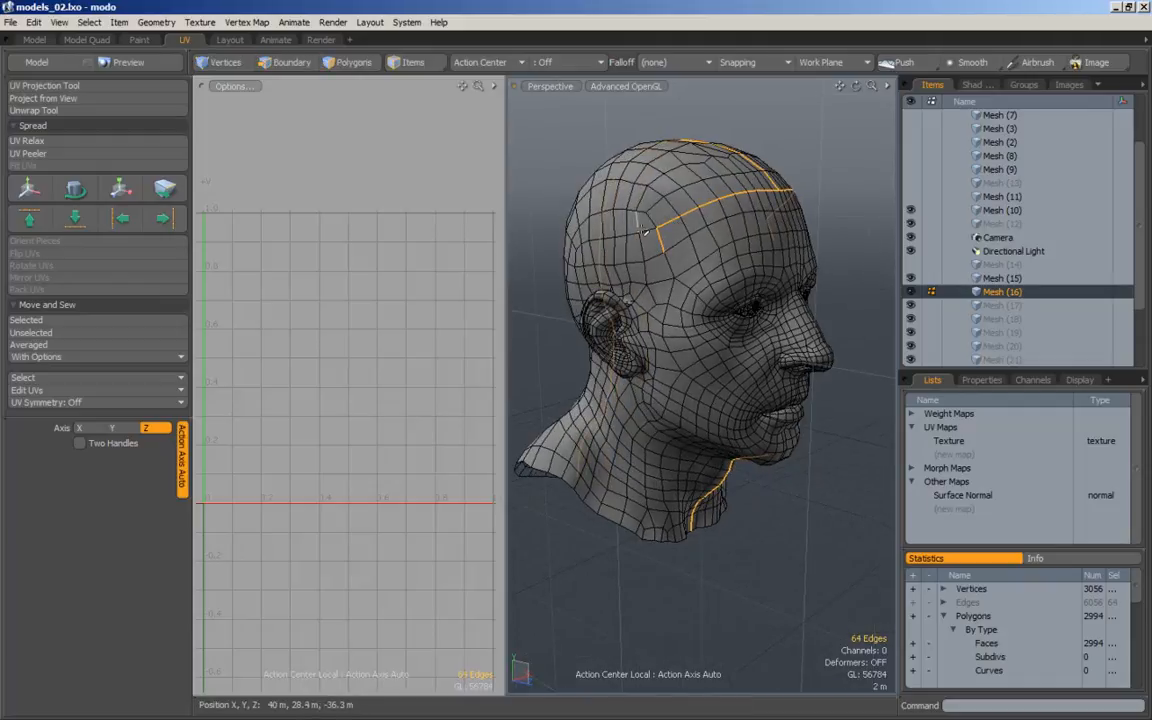
# Unwrap the head mesh into a new UV map, using the selected edges as seams.
pyautogui.keyDown('alt'); pyautogui.moveTo(645, 232); pyautogui.dragTo(702, 469); pyautogui.keyUp('alt')
pyautogui.keyDown('alt'); pyautogui.moveTo(702, 469); pyautogui.dragTo(768, 450, button='right'); pyautogui.keyUp('alt')
pyautogui.keyDown('alt'); pyautogui.moveTo(731, 380); pyautogui.dragTo(779, 409, button='right'); pyautogui.keyUp('alt')
pyautogui.keyDown('alt'); pyautogui.moveTo(779, 409); pyautogui.dragTo(850, 412); pyautogui.keyUp('alt')
pyautogui.keyDown('alt'); pyautogui.moveTo(749, 420); pyautogui.dragTo(690, 415, button='right'); pyautogui.keyUp('alt')
pyautogui.keyDown('alt'); pyautogui.moveTo(690, 415); pyautogui.dragTo(850, 395); pyautogui.keyUp('alt')
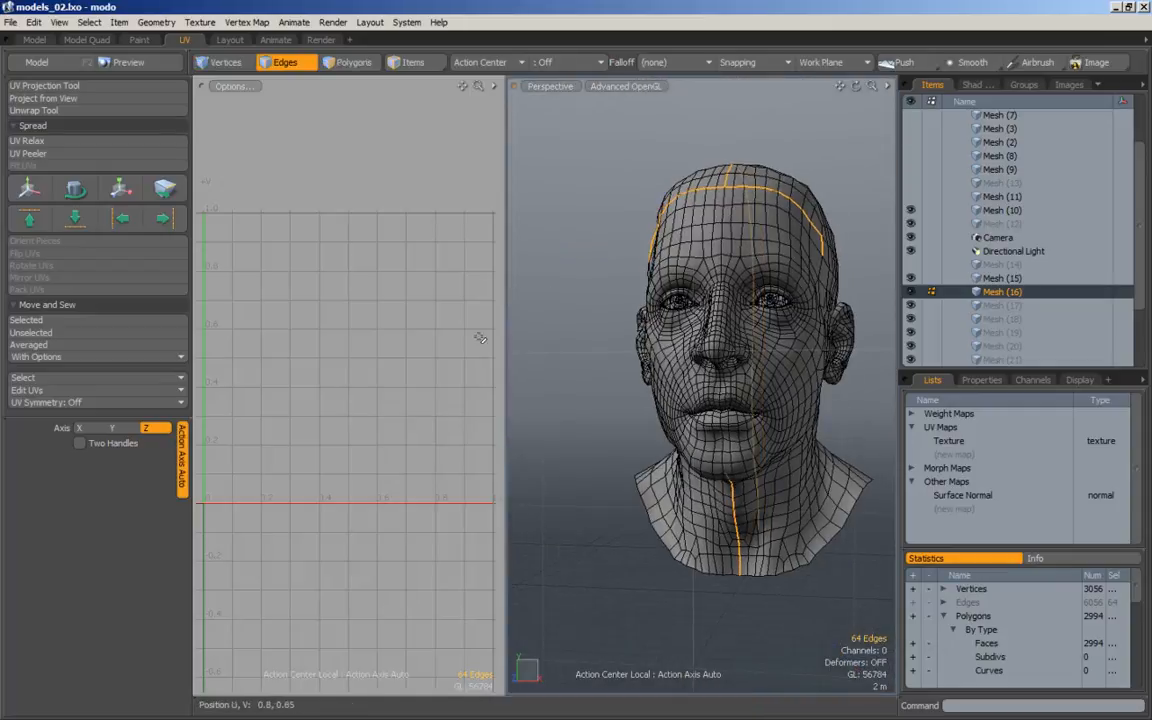
pyautogui.click(38, 109)
pyautogui.click(323, 296)
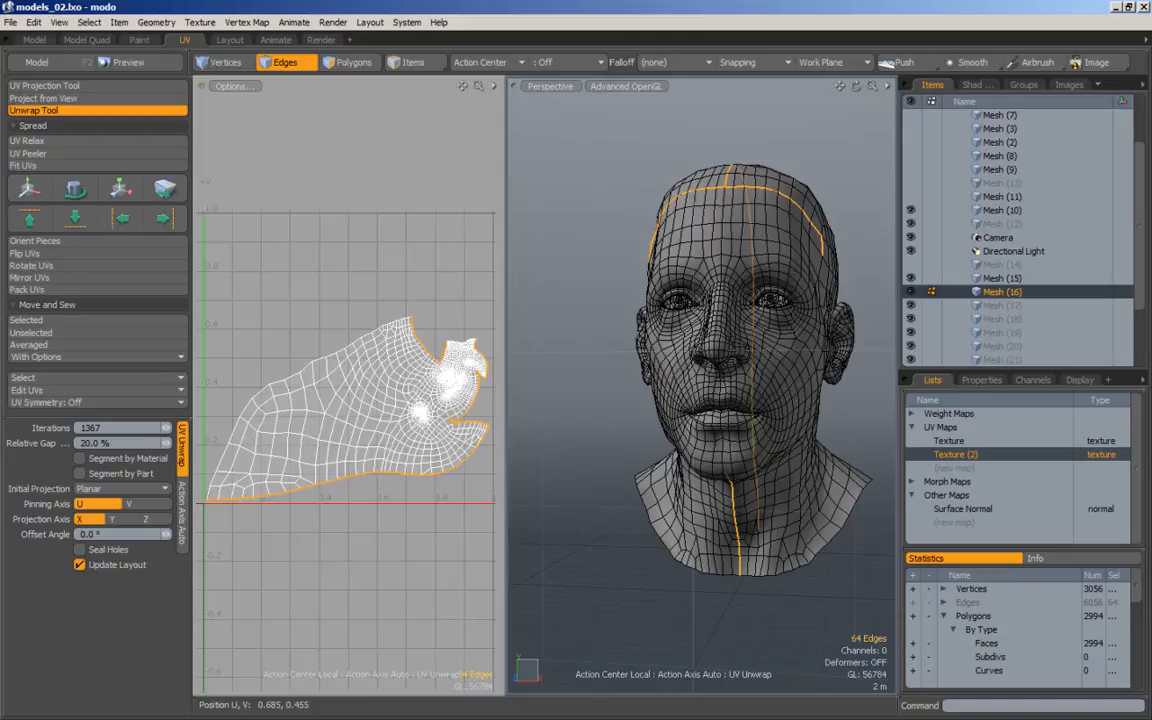
# Try pinning axis V on the planar unwrap with projection axes Y and Z.
pyautogui.keyDown('alt'); pyautogui.moveTo(487, 376); pyautogui.dragTo(479, 382); pyautogui.keyUp('alt')
pyautogui.keyDown('alt'); pyautogui.moveTo(479, 382); pyautogui.dragTo(455, 390, button='right'); pyautogui.keyUp('alt')
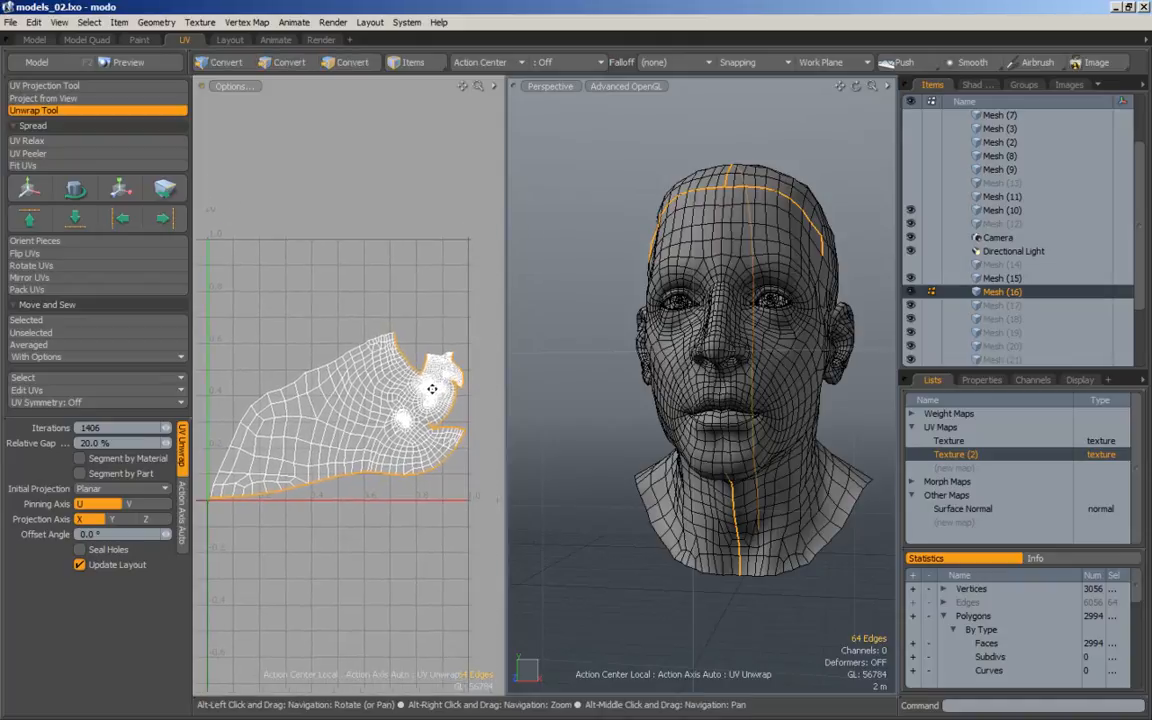
pyautogui.click(147, 506)
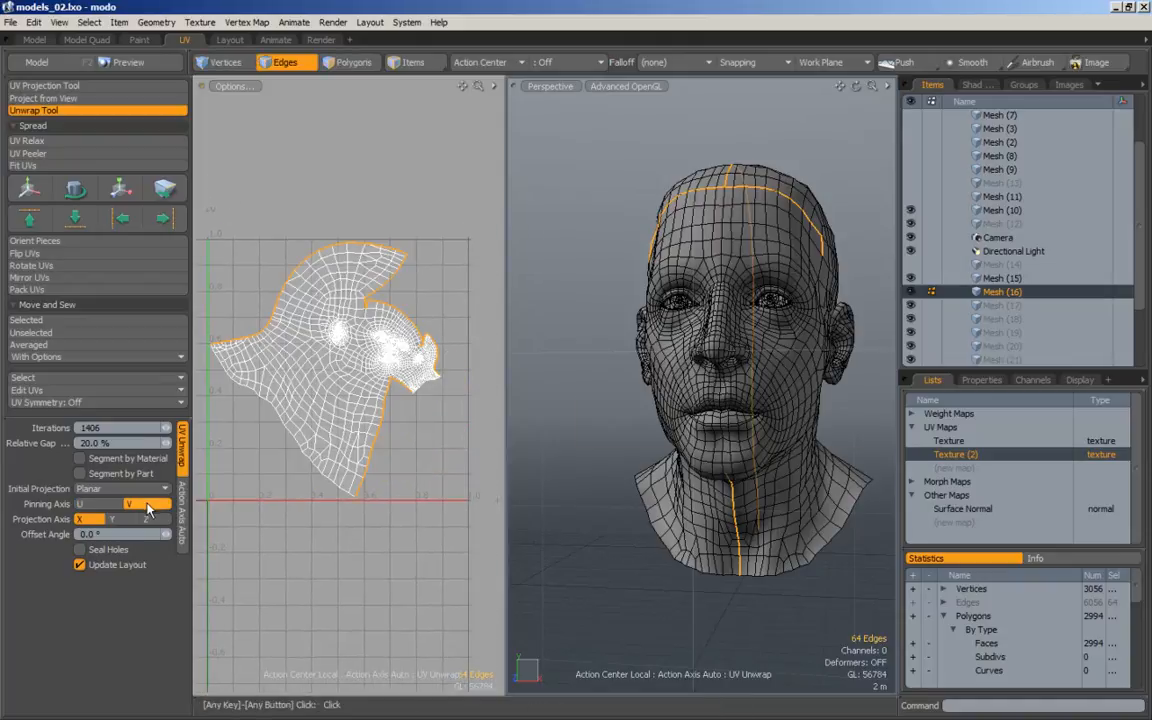
pyautogui.click(118, 520)
pyautogui.click(149, 524)
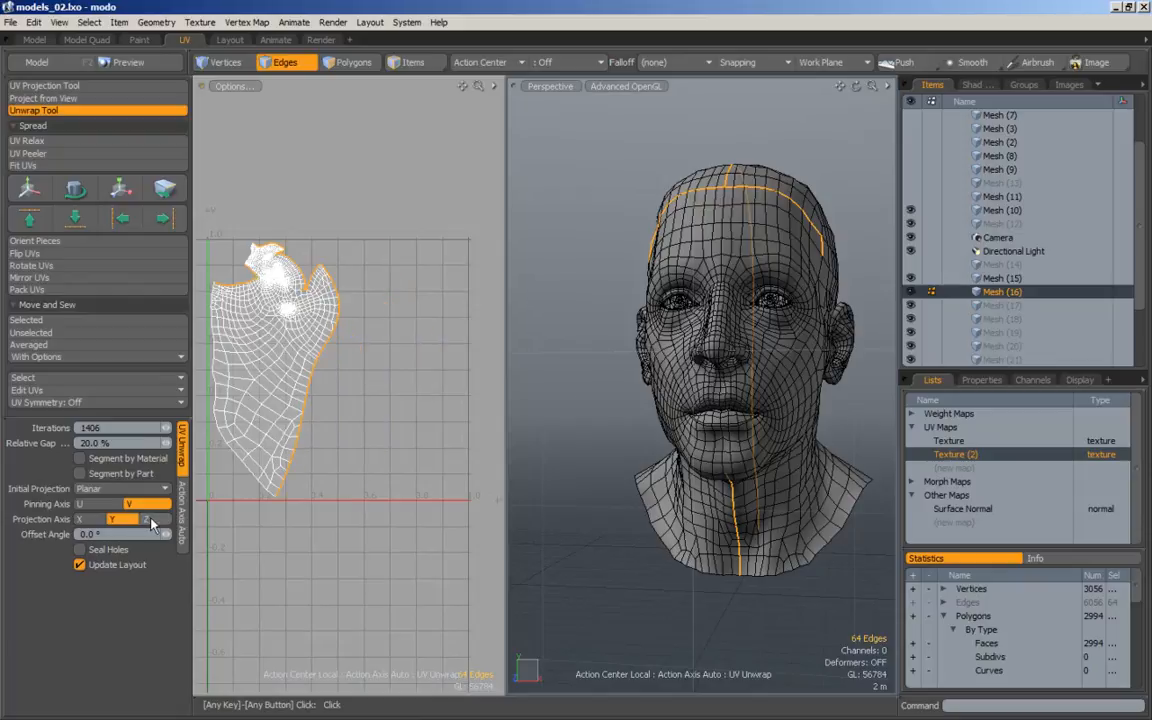
# Try a cylindrical initial projection with pinning axis U and projection axes Y and X.
pyautogui.click(107, 489)
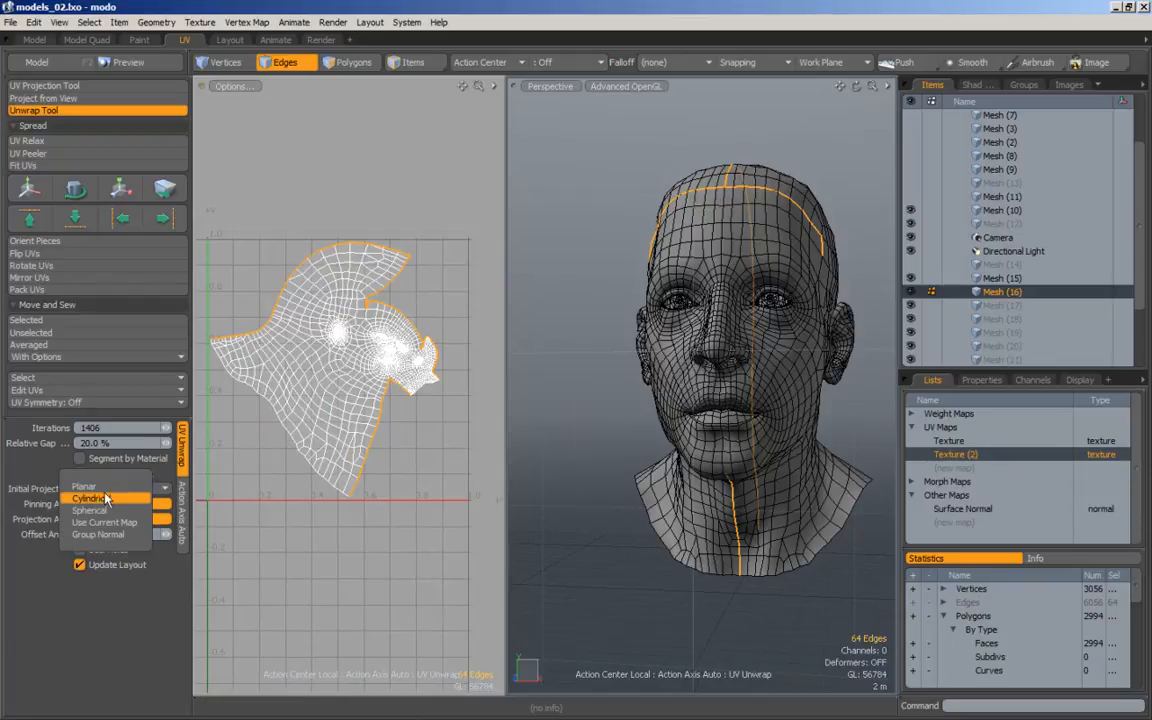
pyautogui.click(105, 498)
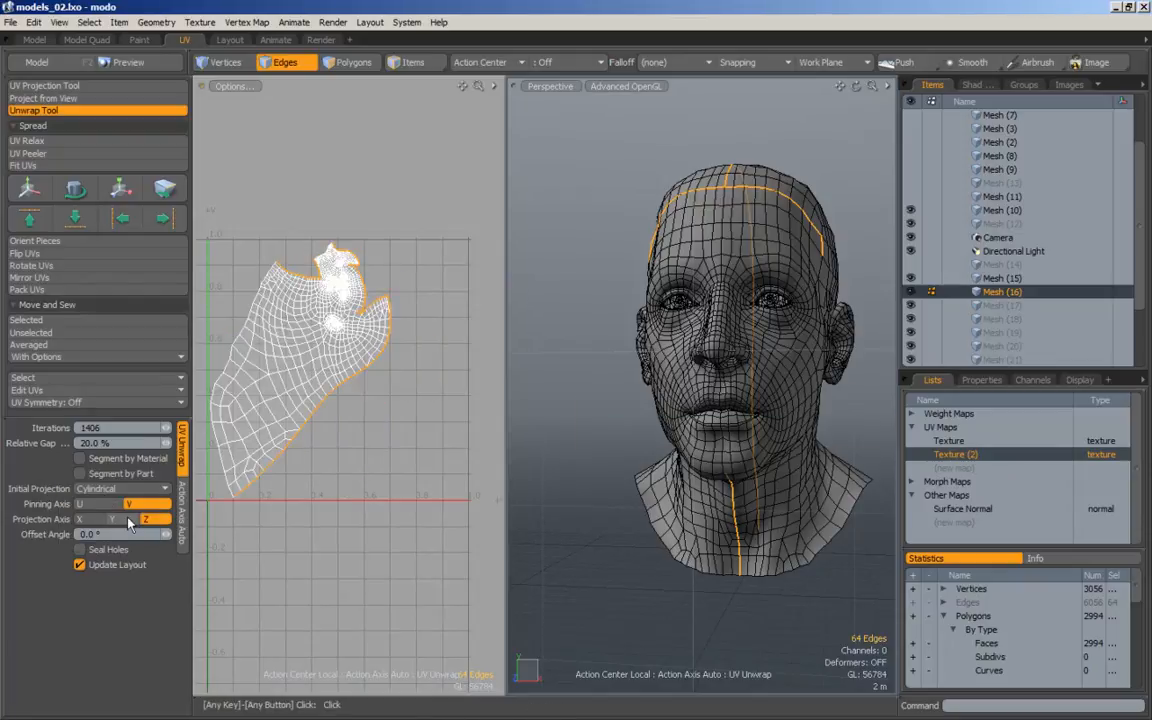
pyautogui.click(110, 520)
pyautogui.click(98, 505)
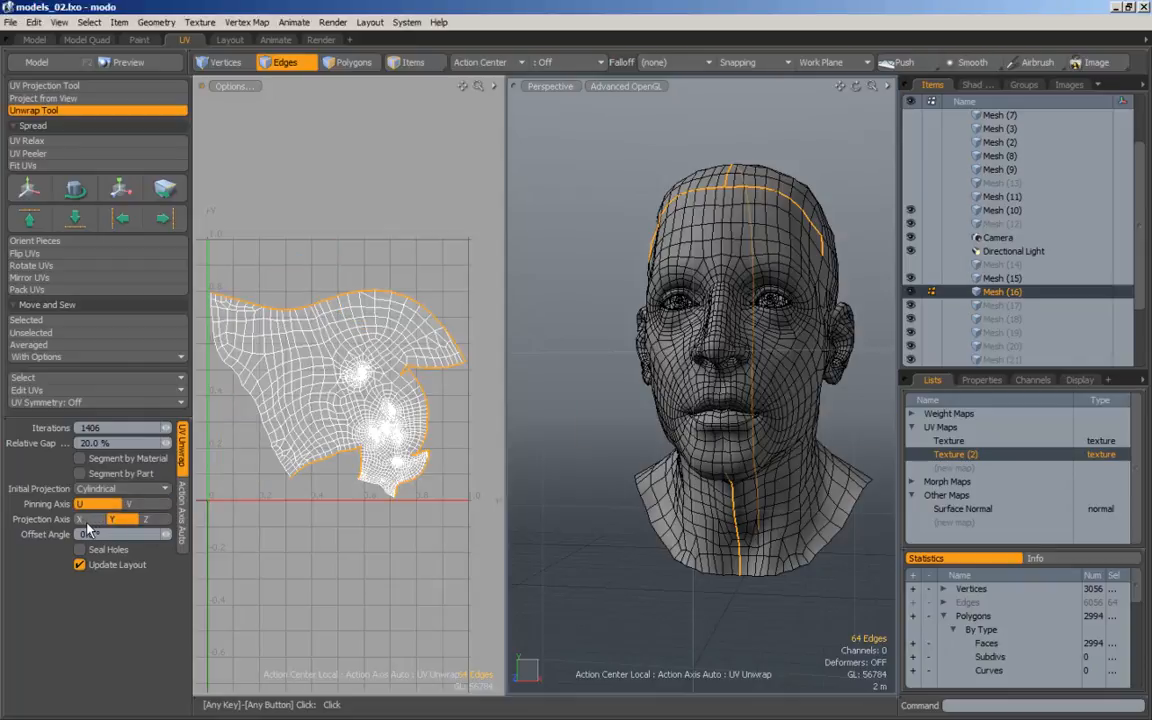
pyautogui.click(86, 520)
# Try a spherical initial projection with projection axis Z and pinning axis V.
pyautogui.click(105, 497)
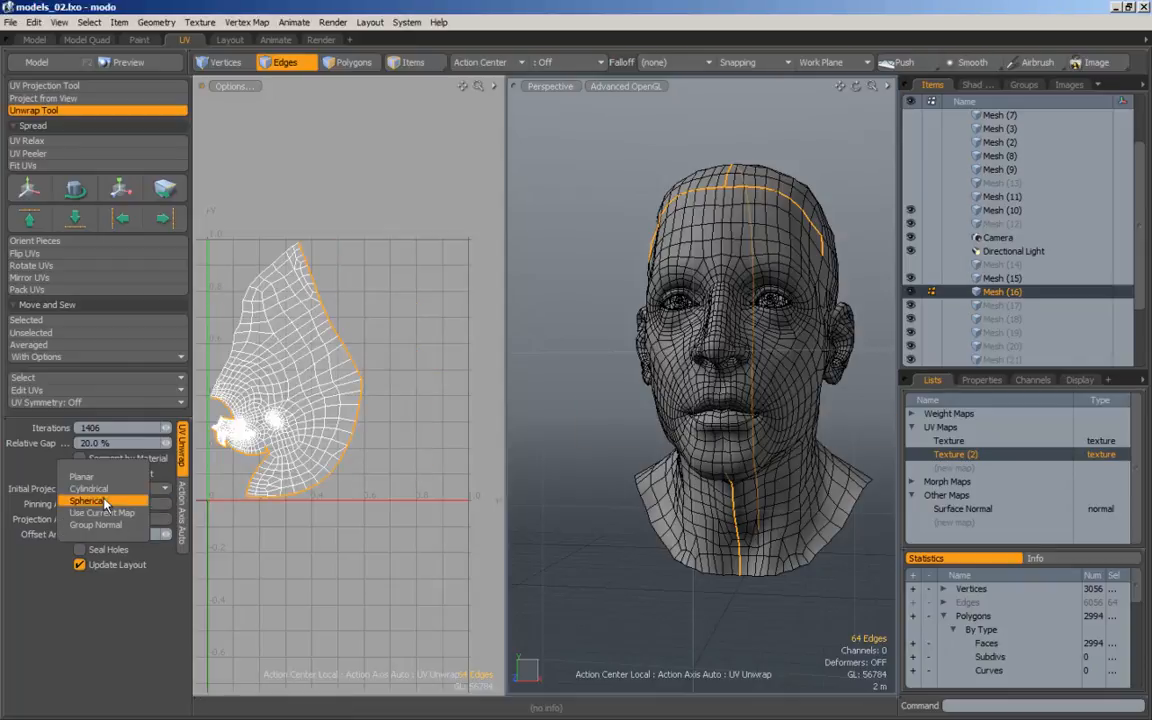
pyautogui.click(105, 505)
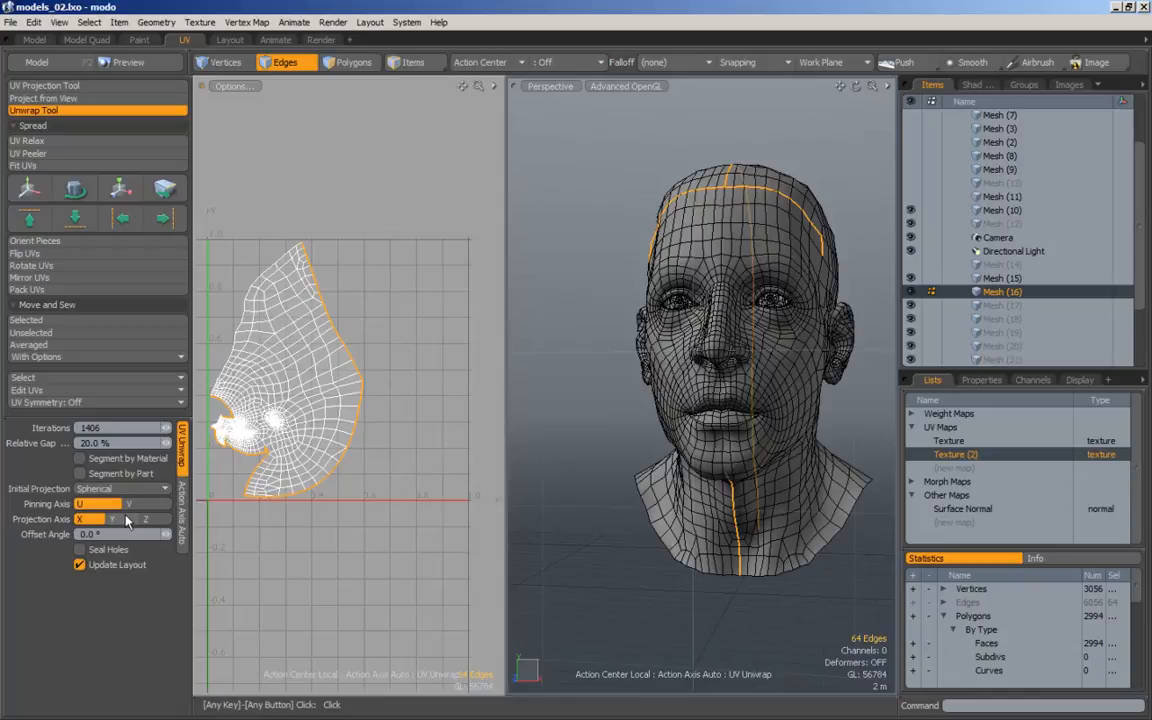
pyautogui.click(145, 520)
pyautogui.click(152, 505)
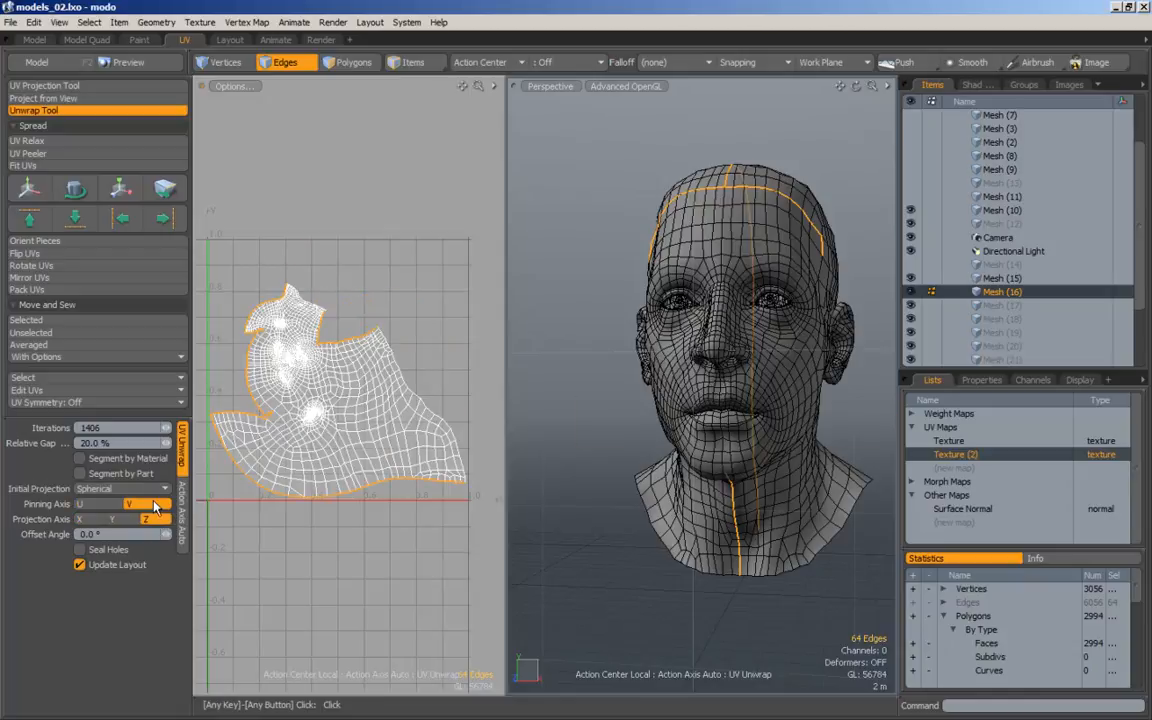
# Set the unwrap's initial projection to Use Current Map with pinning axis U, then drop the tool and clear the edge selection.
pyautogui.keyDown('alt'); pyautogui.moveTo(660, 250); pyautogui.dragTo(790, 362); pyautogui.keyUp('alt')
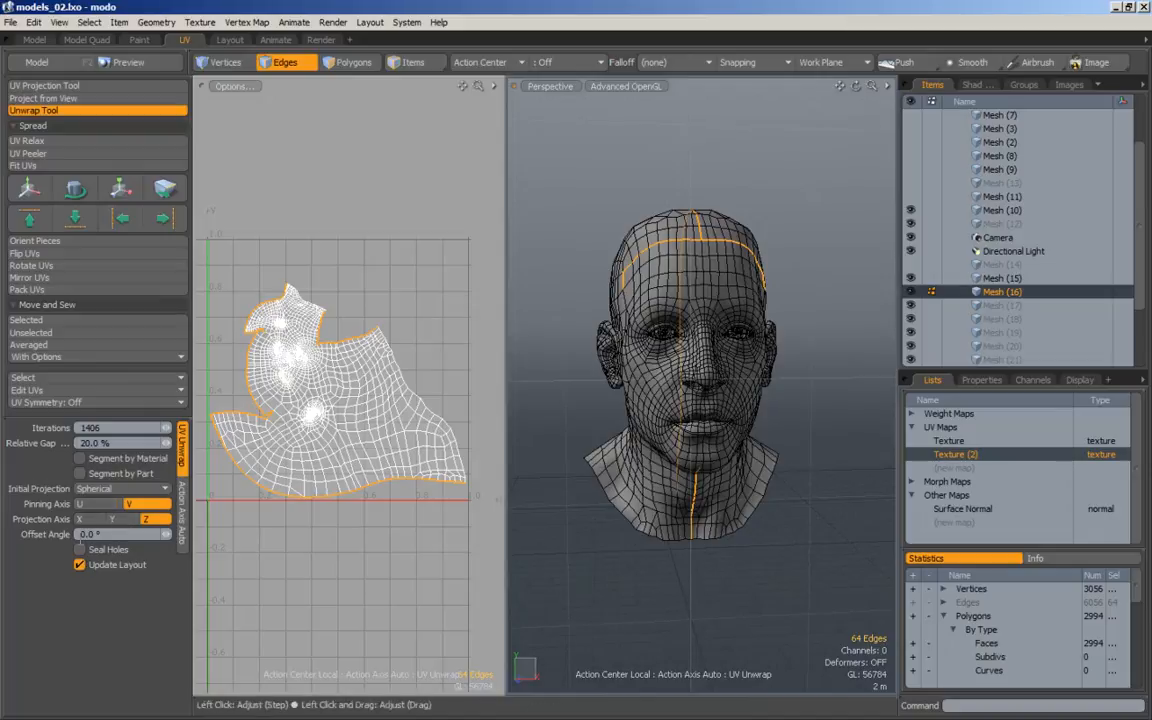
pyautogui.click(115, 488)
pyautogui.click(105, 470)
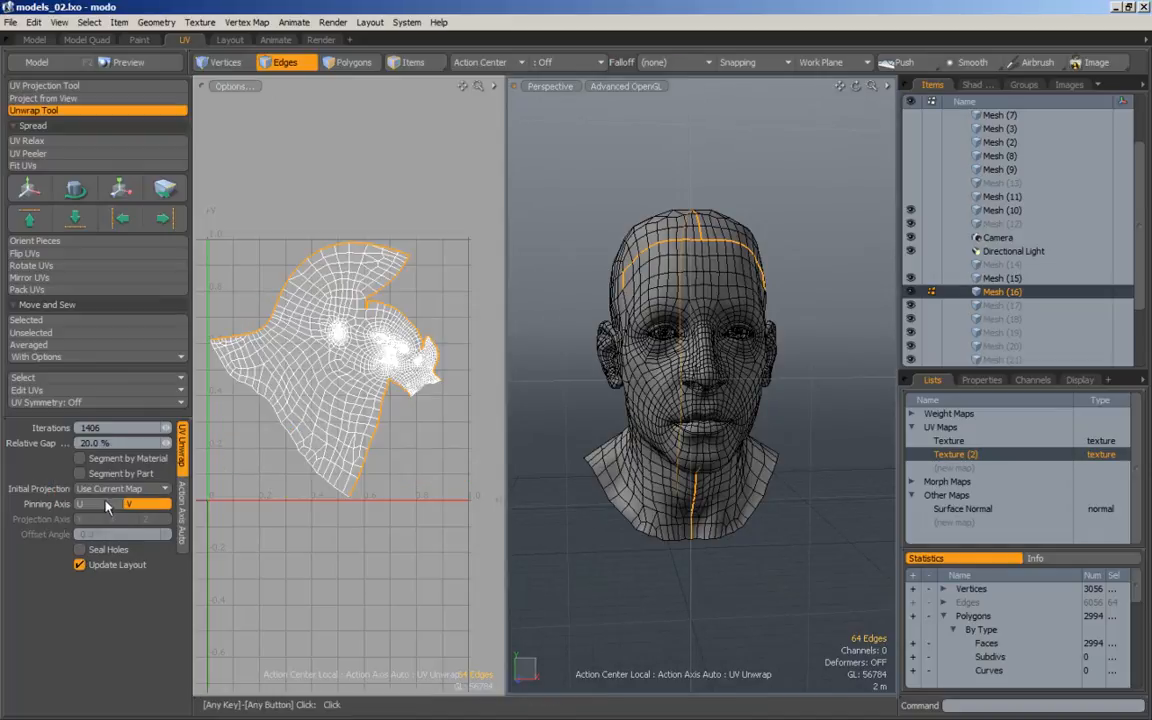
pyautogui.click(100, 505)
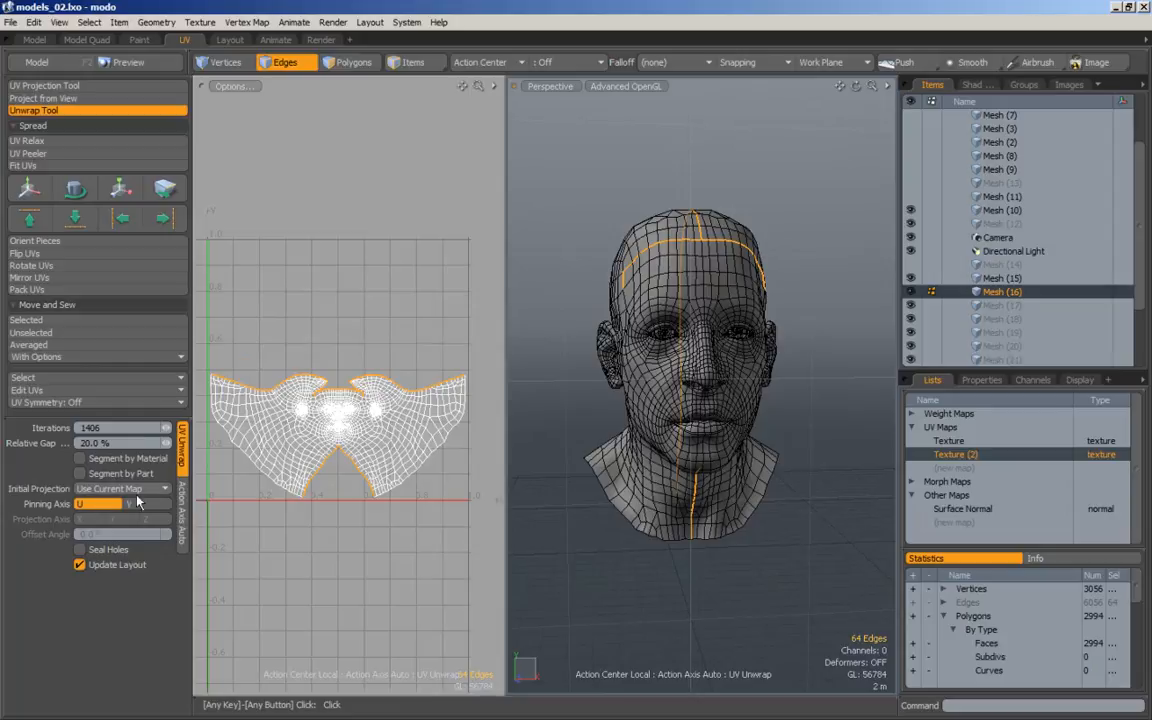
pyautogui.press('space')
pyautogui.click(328, 333)
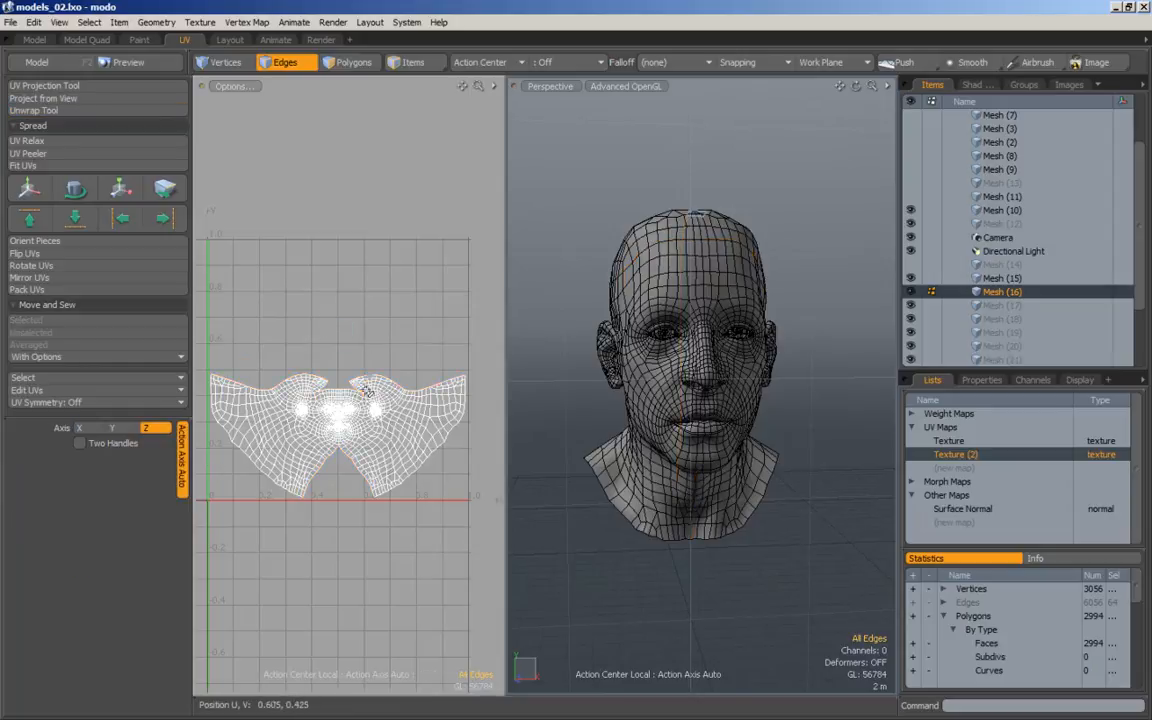
# Assign the uvTest material to the head mesh.
pyautogui.keyDown('alt'); pyautogui.moveTo(366, 394); pyautogui.dragTo(454, 423, button='right'); pyautogui.keyUp('alt')
pyautogui.keyDown('alt'); pyautogui.moveTo(390, 373); pyautogui.dragTo(690, 163, button='right'); pyautogui.keyUp('alt')
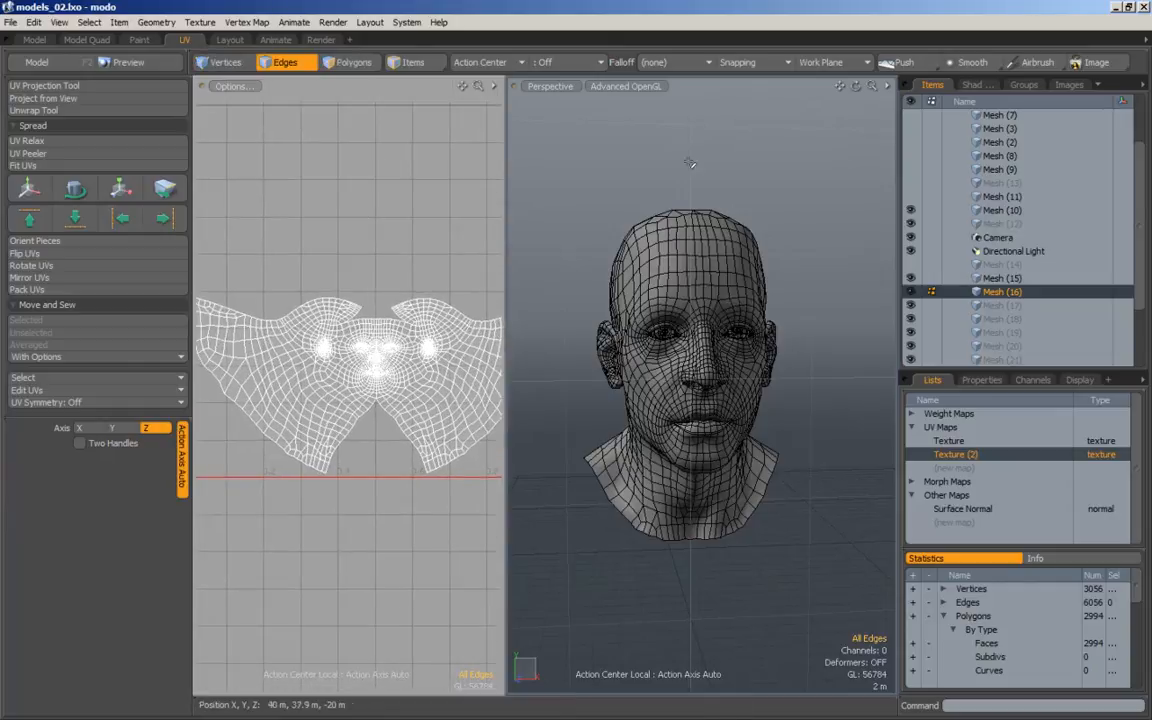
pyautogui.press('m')
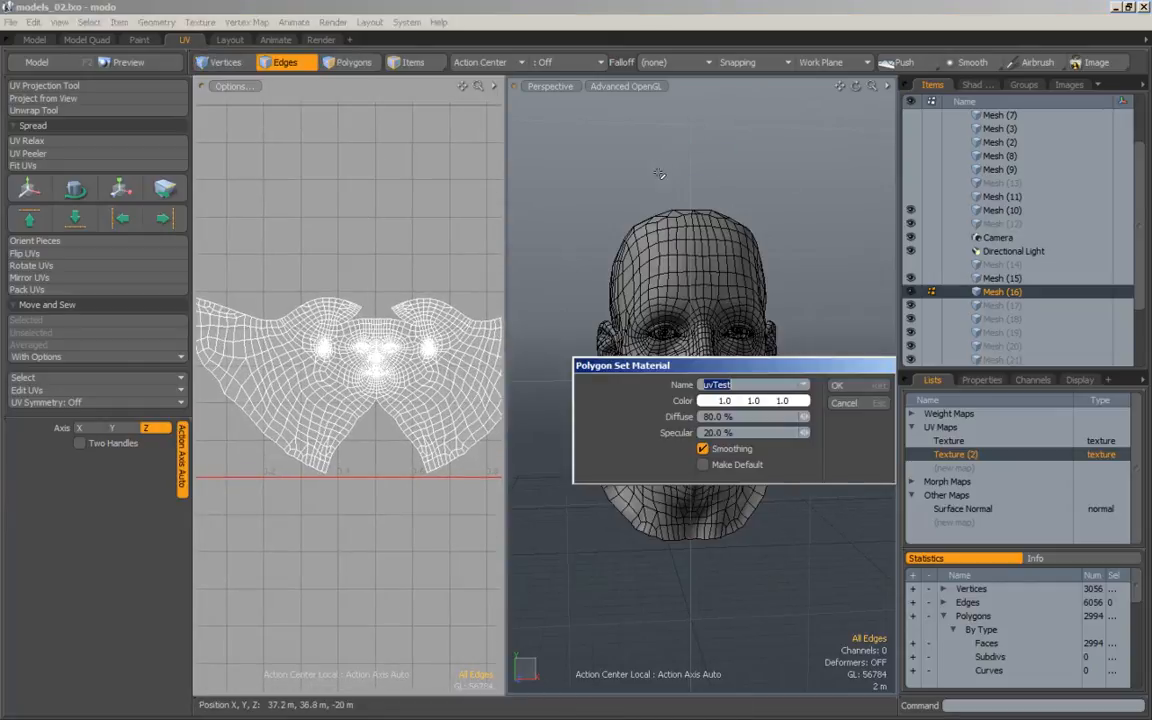
pyautogui.click(855, 388)
pyautogui.keyDown('alt'); pyautogui.moveTo(828, 342); pyautogui.dragTo(795, 345); pyautogui.keyUp('alt')
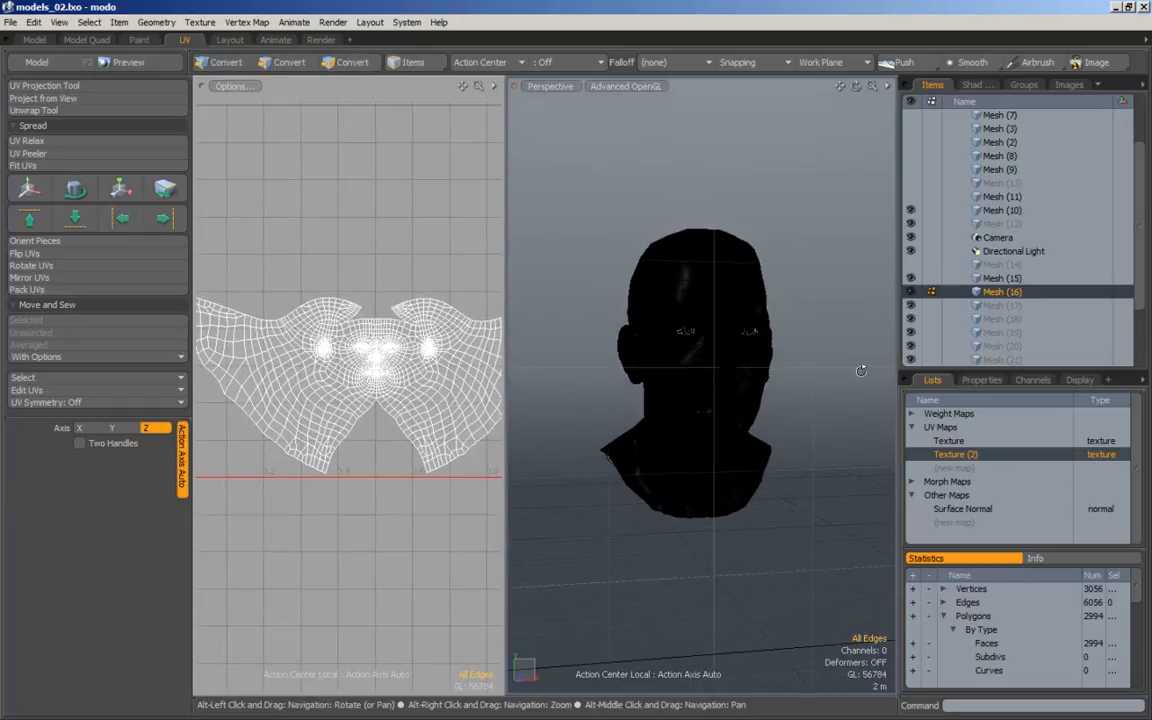
# Delete the unused UV map named Texture from the head mesh and make the Texture (2) map active.
pyautogui.click(965, 442)
pyautogui.click(965, 453)
pyautogui.click(965, 442)
pyautogui.rightClick(965, 442)
pyautogui.click(961, 442)
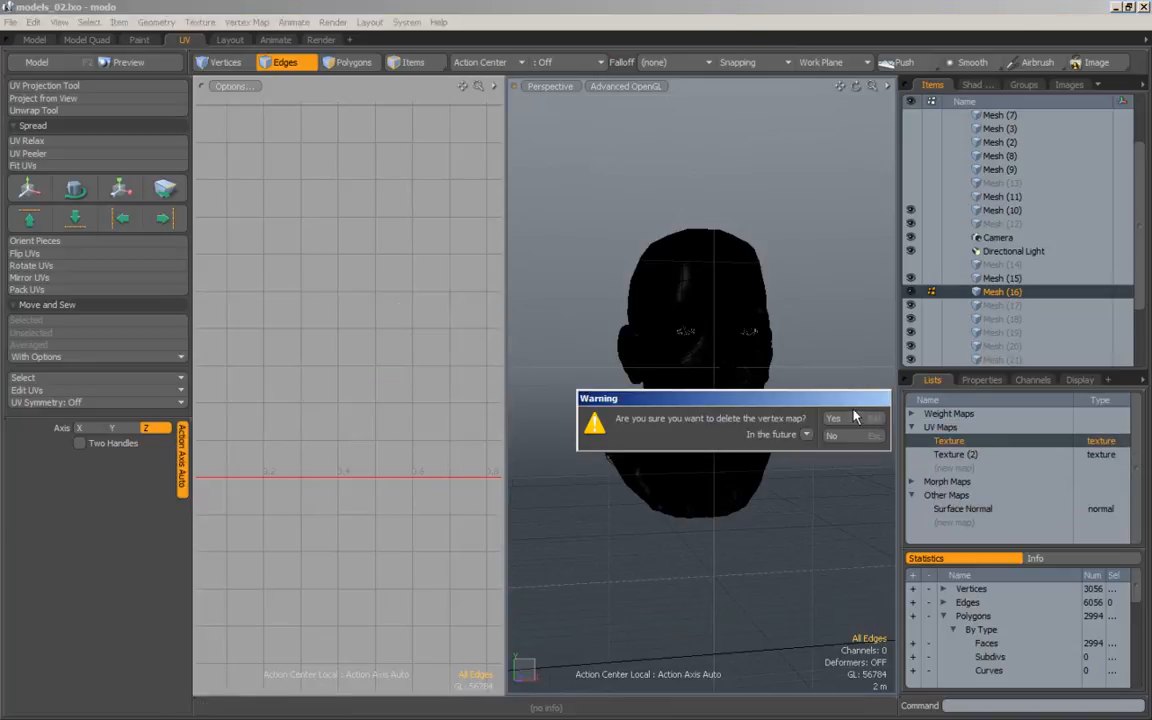
pyautogui.click(854, 417)
pyautogui.click(955, 441)
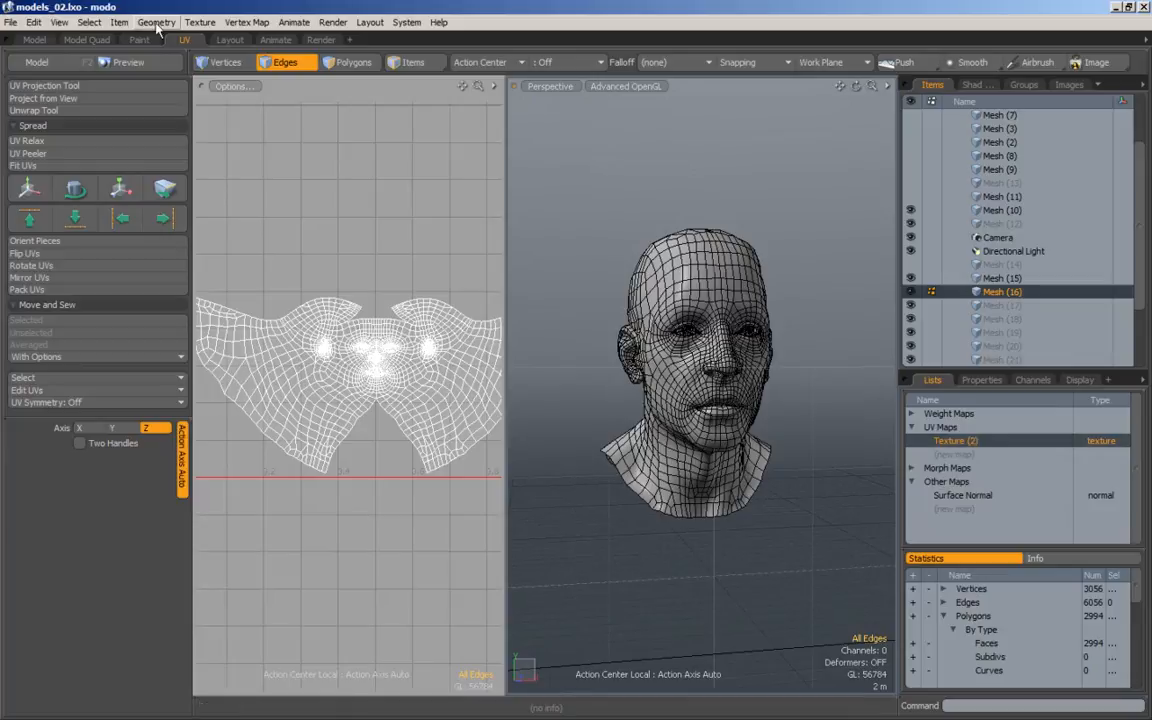
# Rename the remaining UV map to map1.
pyautogui.doubleClick(975, 441)
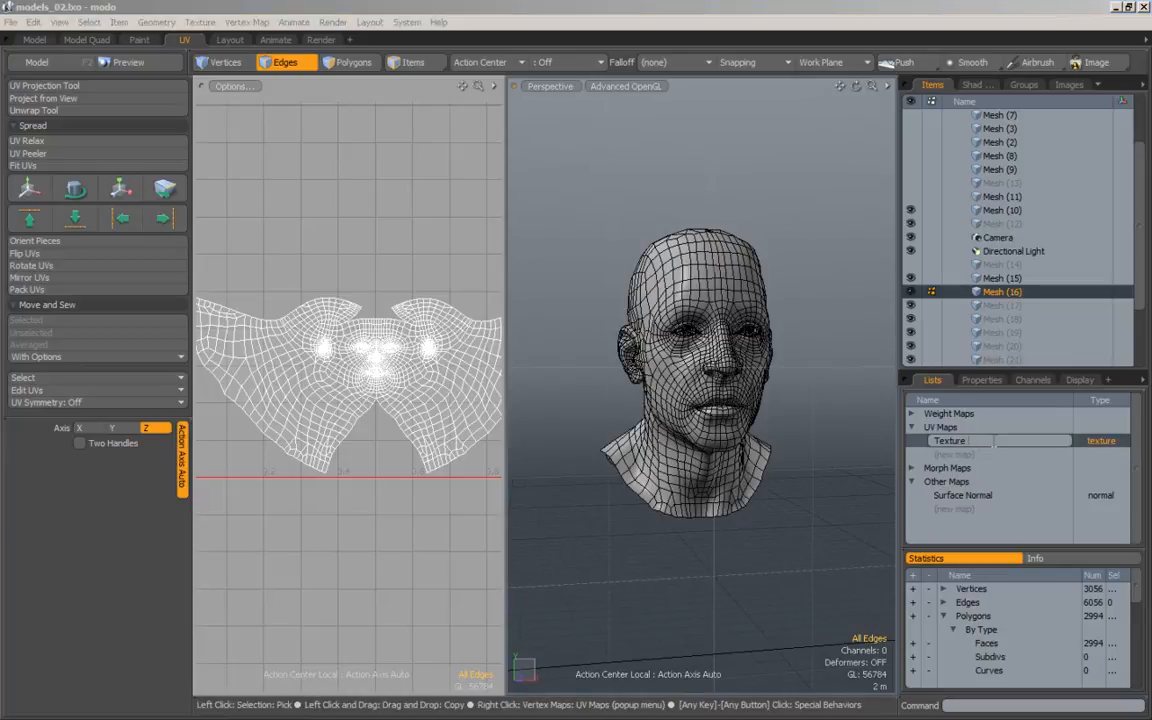
pyautogui.press('Return')
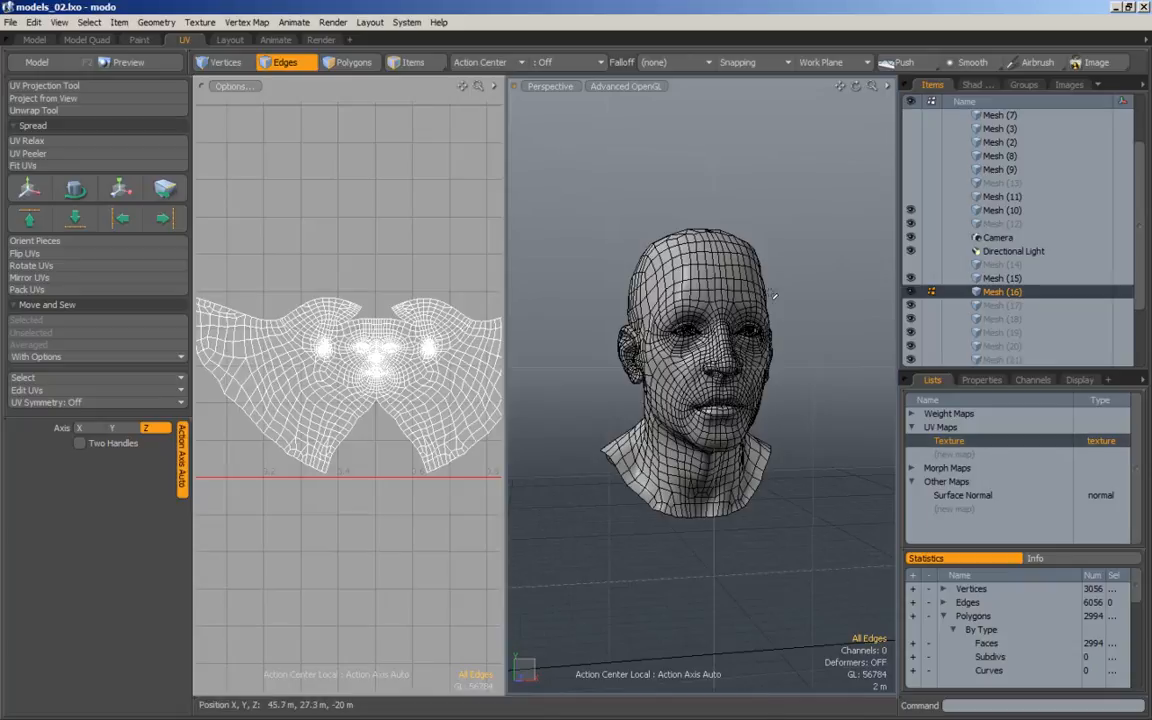
pyautogui.doubleClick(950, 441)
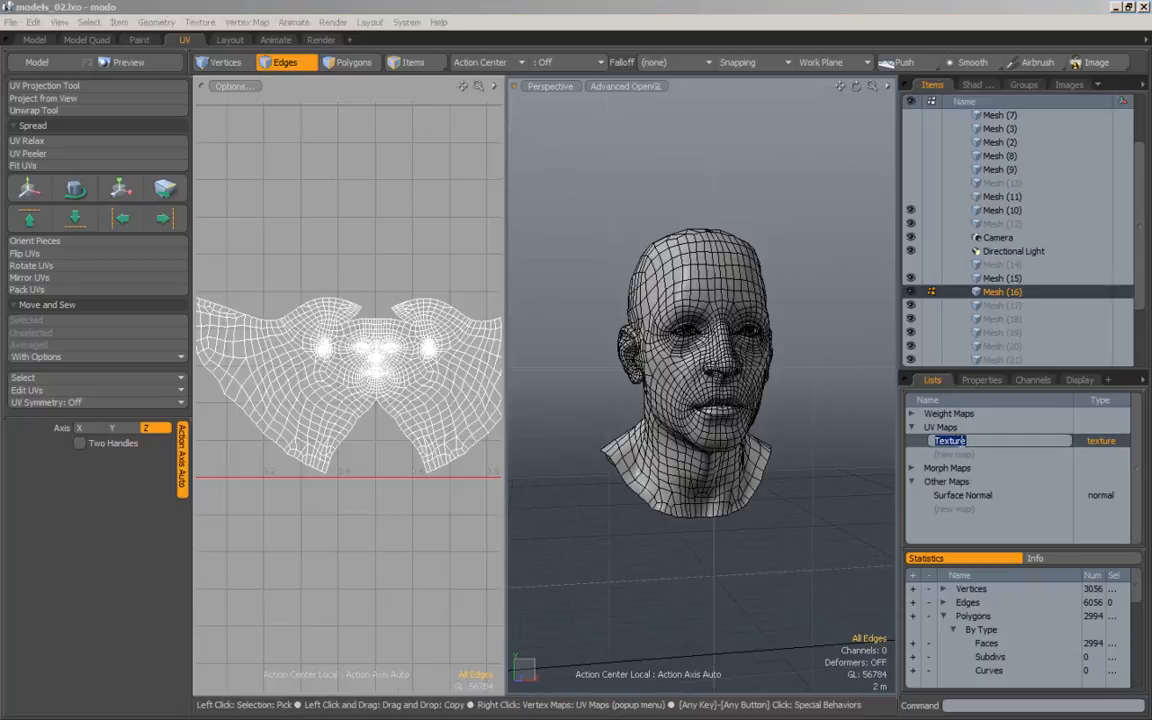
pyautogui.press('Return')
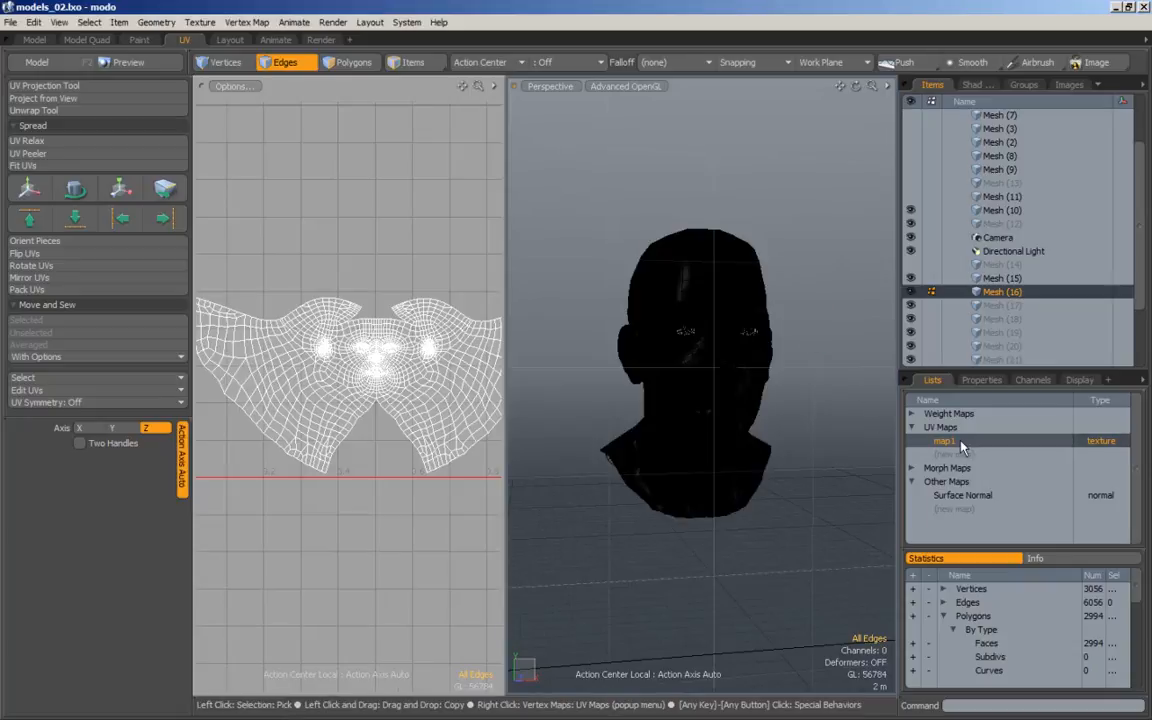
# Examine the checker texture on the head from the front and both sides for stretching and size differences.
pyautogui.keyDown('alt'); pyautogui.moveTo(814, 285); pyautogui.dragTo(815, 295); pyautogui.keyUp('alt')
pyautogui.moveTo(815, 295); pyautogui.dragTo(826, 381, button='right')
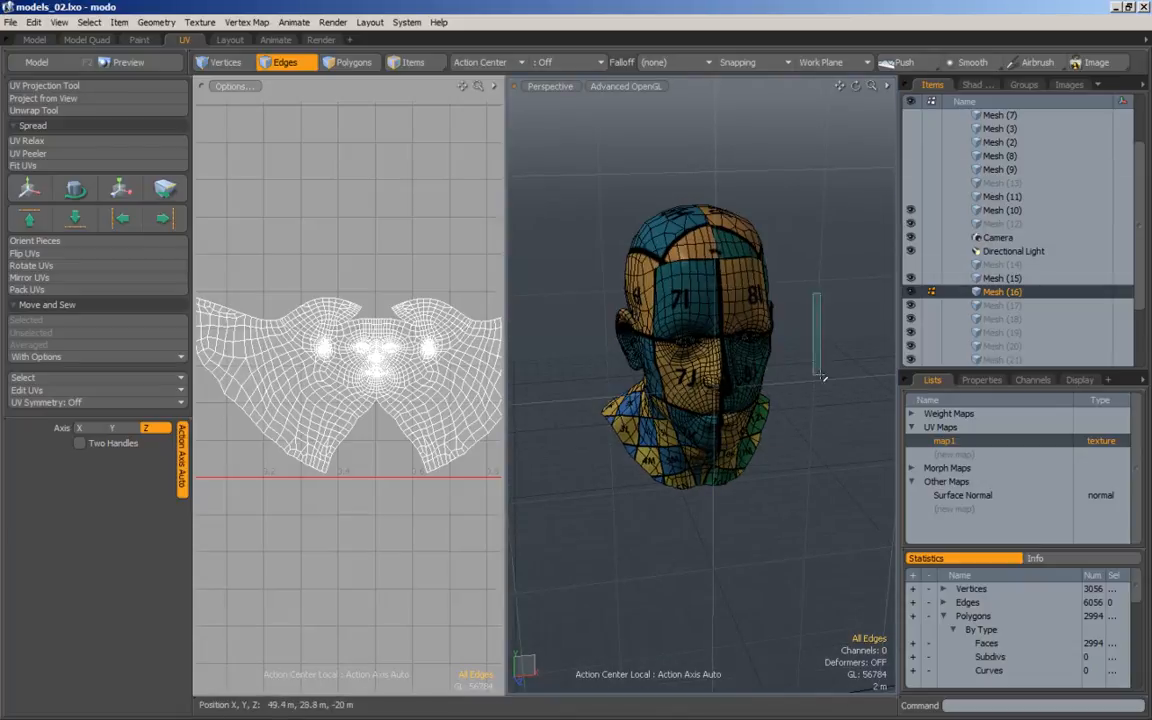
pyautogui.keyDown('alt'); pyautogui.moveTo(826, 381); pyautogui.dragTo(728, 408); pyautogui.keyUp('alt')
pyautogui.keyDown('alt'); pyautogui.moveTo(728, 408); pyautogui.dragTo(790, 400, button='right'); pyautogui.keyUp('alt')
pyautogui.keyDown('alt'); pyautogui.moveTo(842, 335); pyautogui.dragTo(812, 379); pyautogui.keyUp('alt')
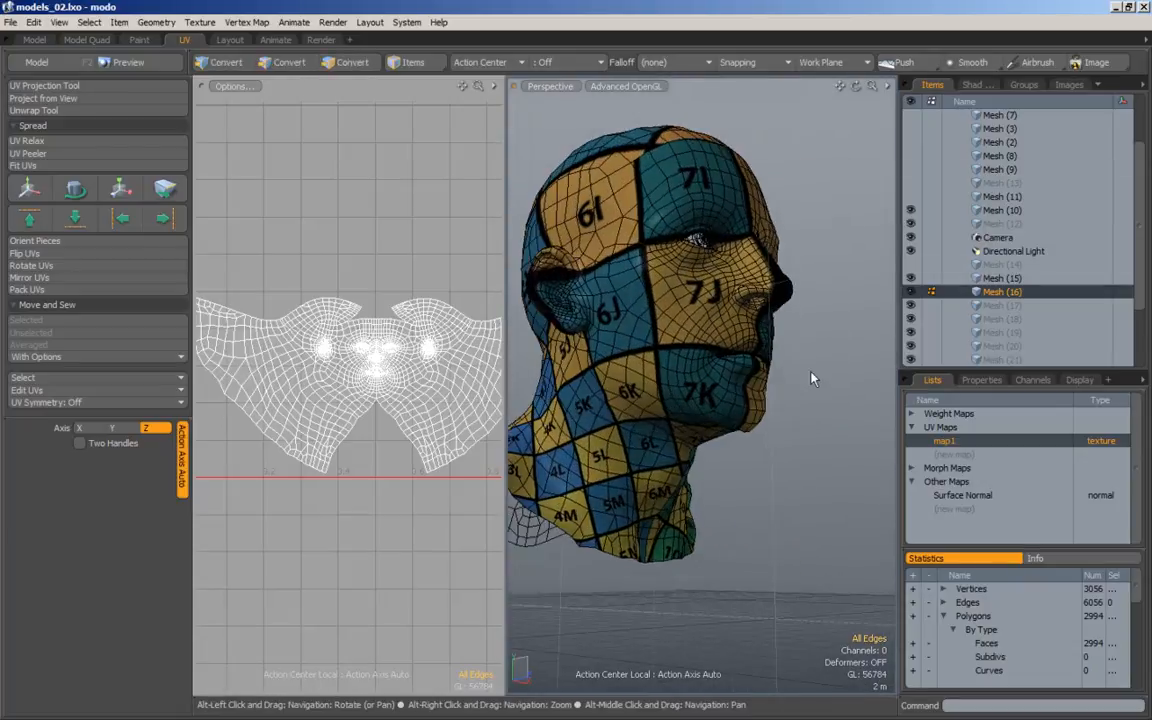
pyautogui.keyDown('alt'); pyautogui.moveTo(722, 367); pyautogui.dragTo(622, 368); pyautogui.keyUp('alt')
pyautogui.keyDown('alt'); pyautogui.moveTo(816, 272); pyautogui.dragTo(690, 340); pyautogui.keyUp('alt')
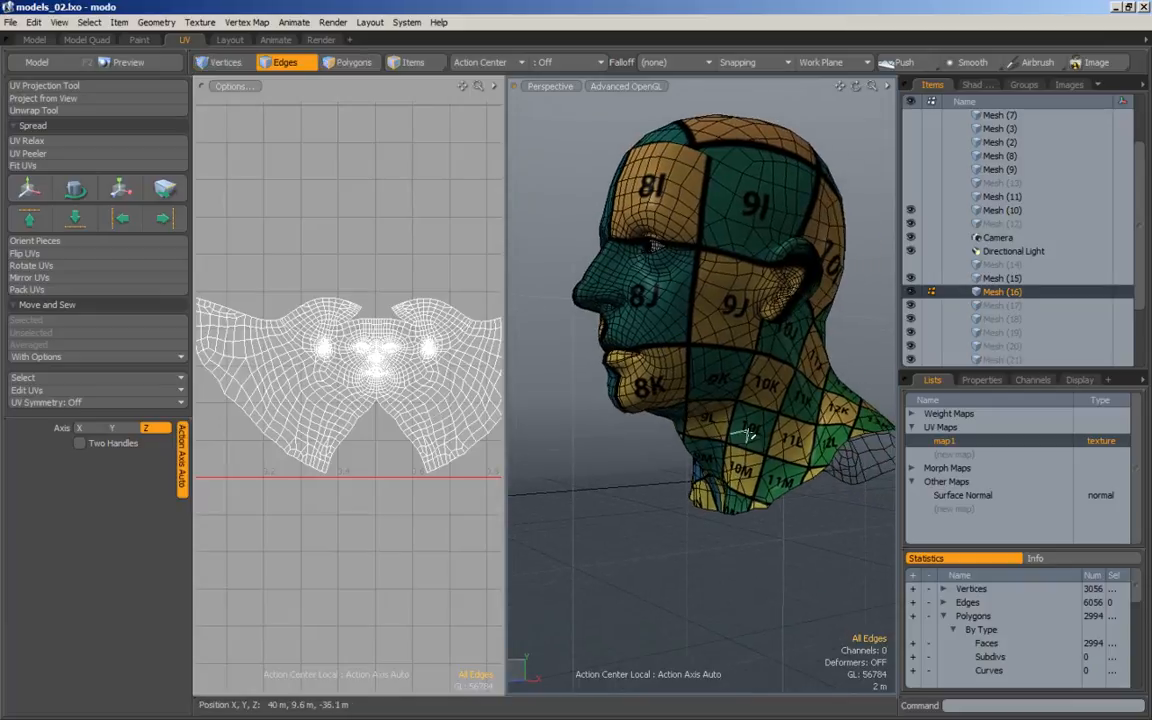
pyautogui.keyDown('alt'); pyautogui.moveTo(645, 383); pyautogui.dragTo(708, 386); pyautogui.keyUp('alt')
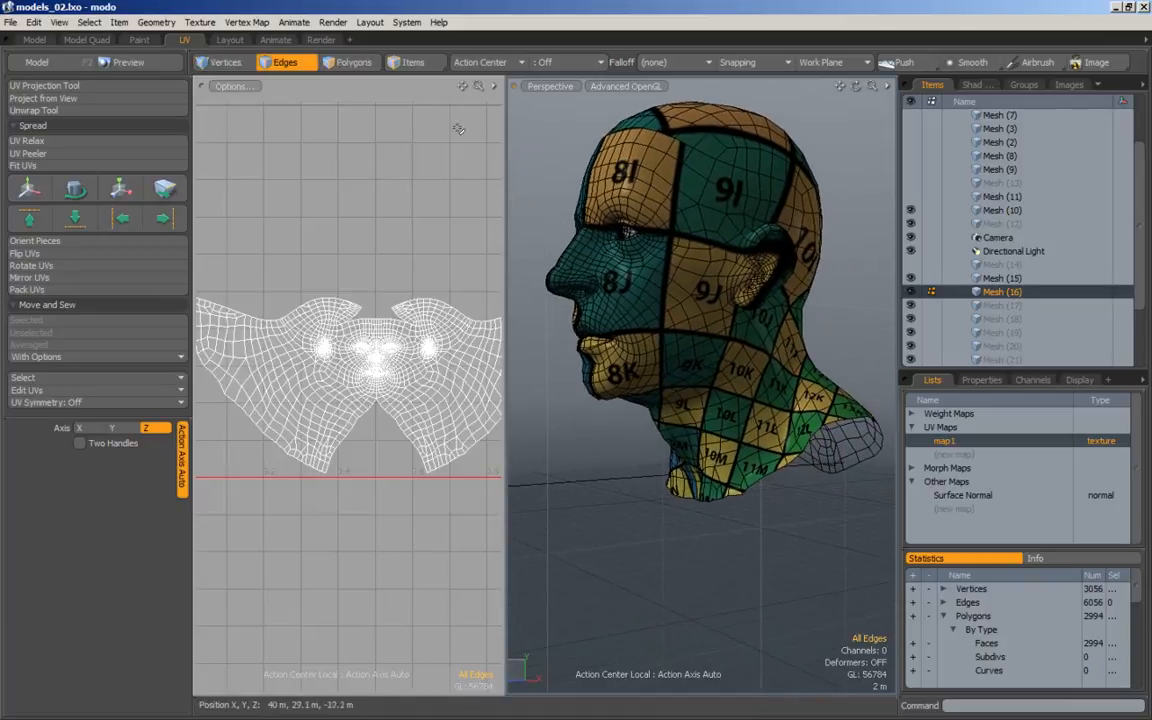
# Select polygons on the side of the neck to compare them with their UVs, then clear the selection and check the face.
pyautogui.click(354, 67)
pyautogui.moveTo(735, 398)
pyautogui.mouseDown()
pyautogui.moveTo(783, 463)
pyautogui.moveTo(743, 401)
pyautogui.mouseUp()
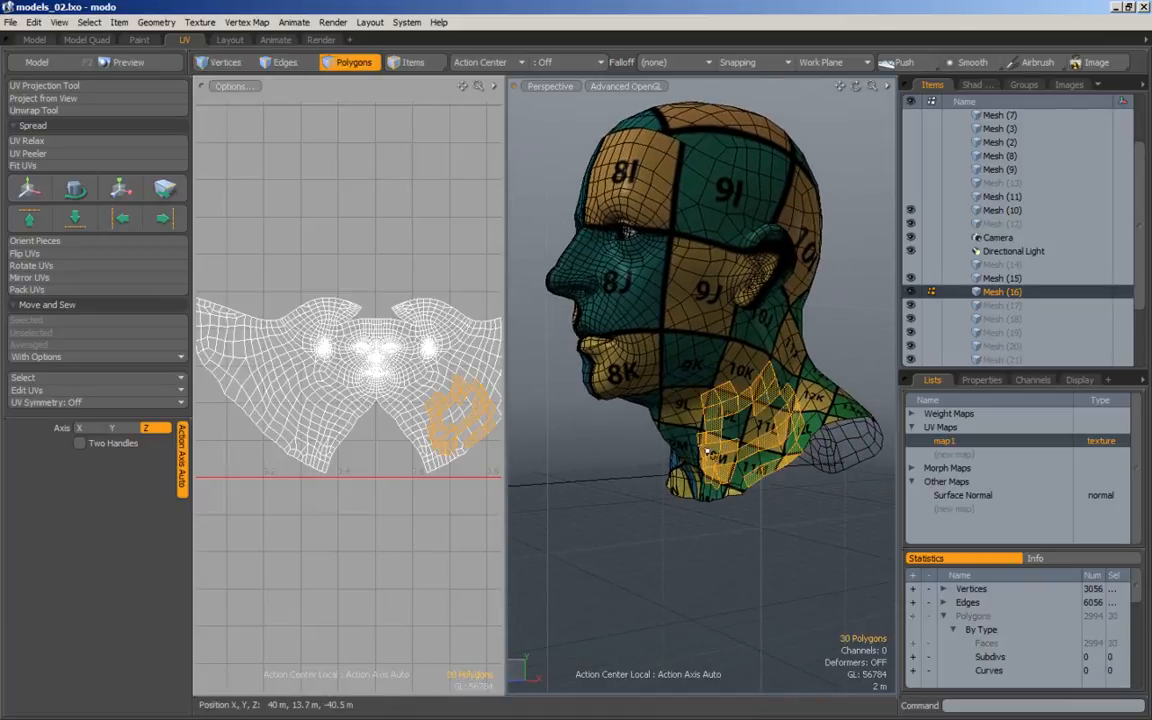
pyautogui.click(630, 496)
pyautogui.keyDown('alt'); pyautogui.moveTo(648, 473); pyautogui.dragTo(712, 466); pyautogui.keyUp('alt')
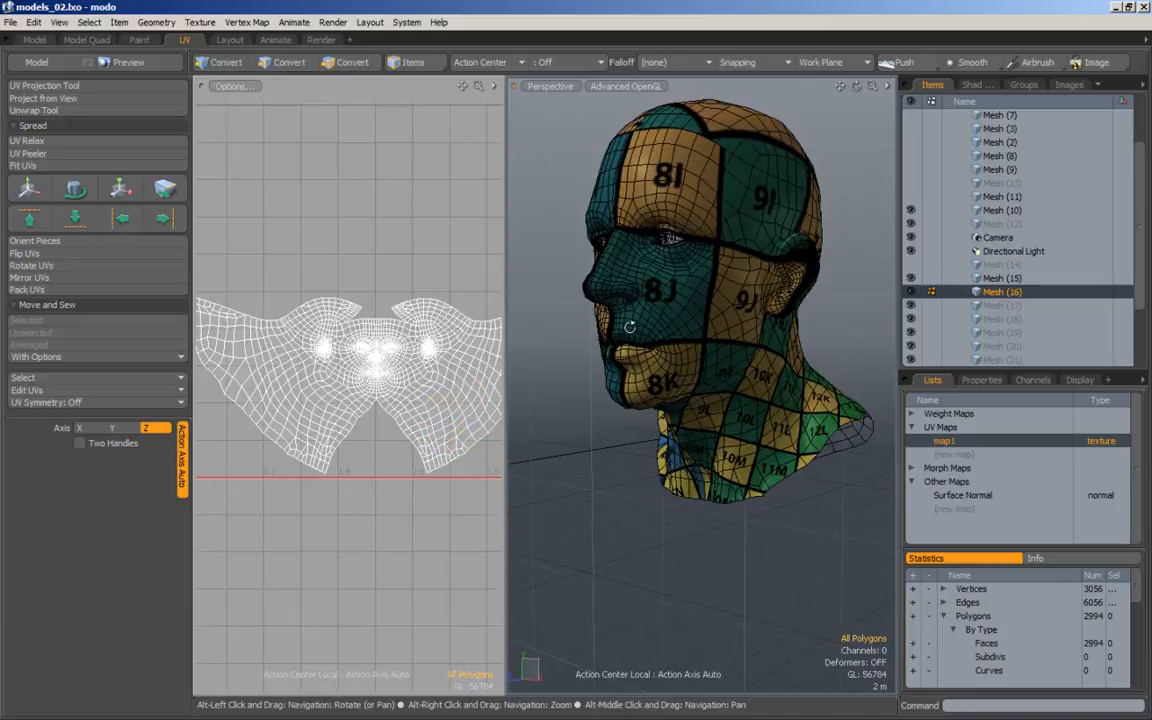
pyautogui.keyDown('alt'); pyautogui.moveTo(664, 298); pyautogui.dragTo(642, 404, button='middle'); pyautogui.keyUp('alt')
pyautogui.keyDown('alt'); pyautogui.moveTo(674, 437); pyautogui.dragTo(729, 418); pyautogui.keyUp('alt')
pyautogui.moveTo(720, 358)
pyautogui.mouseDown()
pyautogui.moveTo(609, 411)
pyautogui.moveTo(715, 362)
pyautogui.mouseUp()
pyautogui.click(585, 468)
pyautogui.keyDown('alt'); pyautogui.moveTo(742, 426); pyautogui.dragTo(713, 430); pyautogui.keyUp('alt')
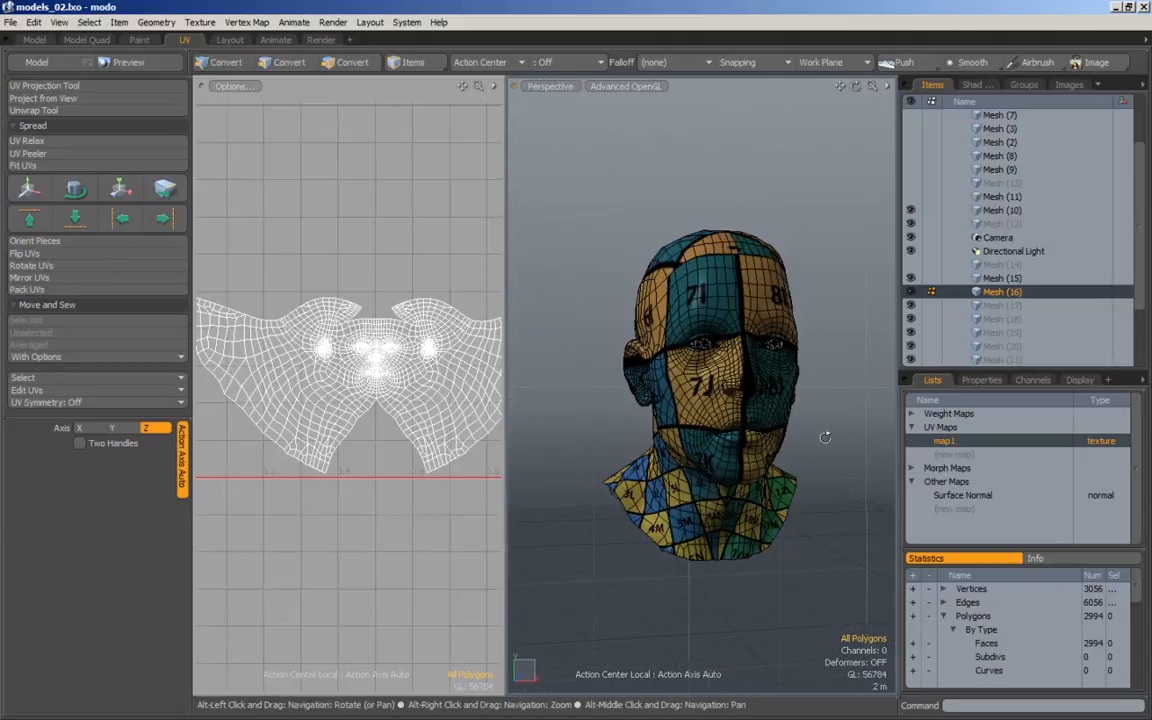
# Delete the Surface Normal vertex map and keep the map1 UV map active.
pyautogui.rightClick(977, 494)
pyautogui.click(995, 496)
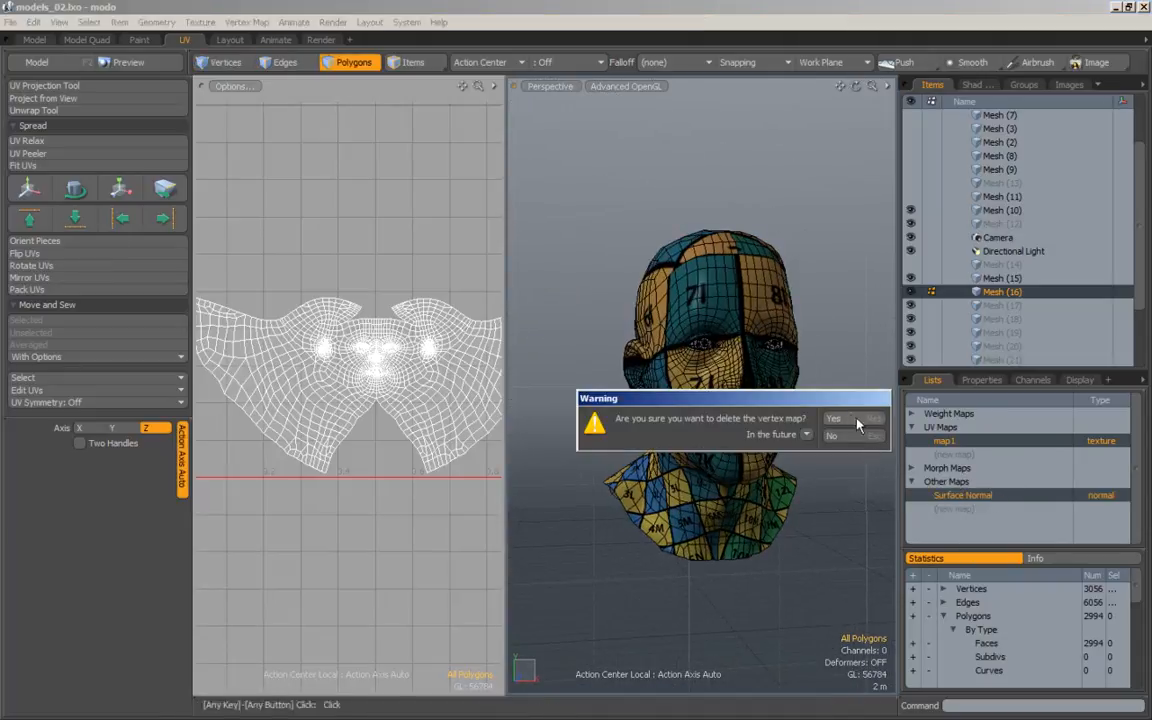
pyautogui.click(855, 419)
pyautogui.keyDown('alt'); pyautogui.moveTo(823, 413); pyautogui.dragTo(850, 425); pyautogui.keyUp('alt')
pyautogui.click(958, 441)
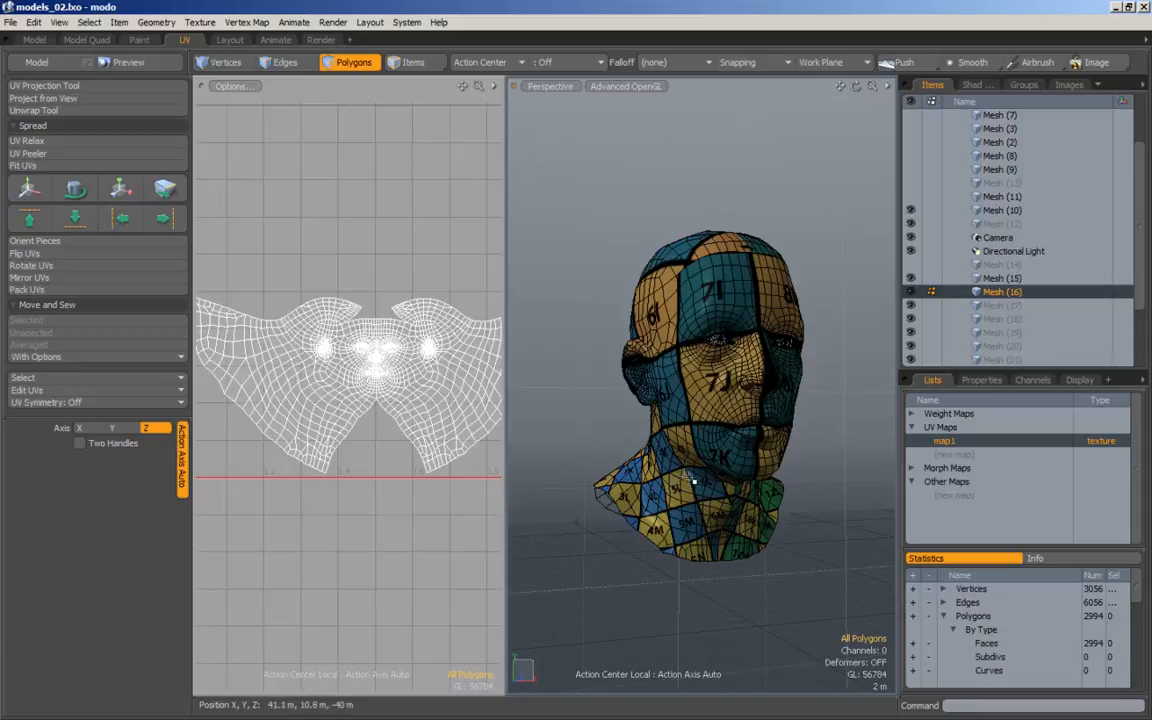
# Compare the checker squares on the face, side of the head and neck with the full UV layout.
pyautogui.keyDown('alt'); pyautogui.moveTo(695, 481); pyautogui.dragTo(788, 470); pyautogui.keyUp('alt')
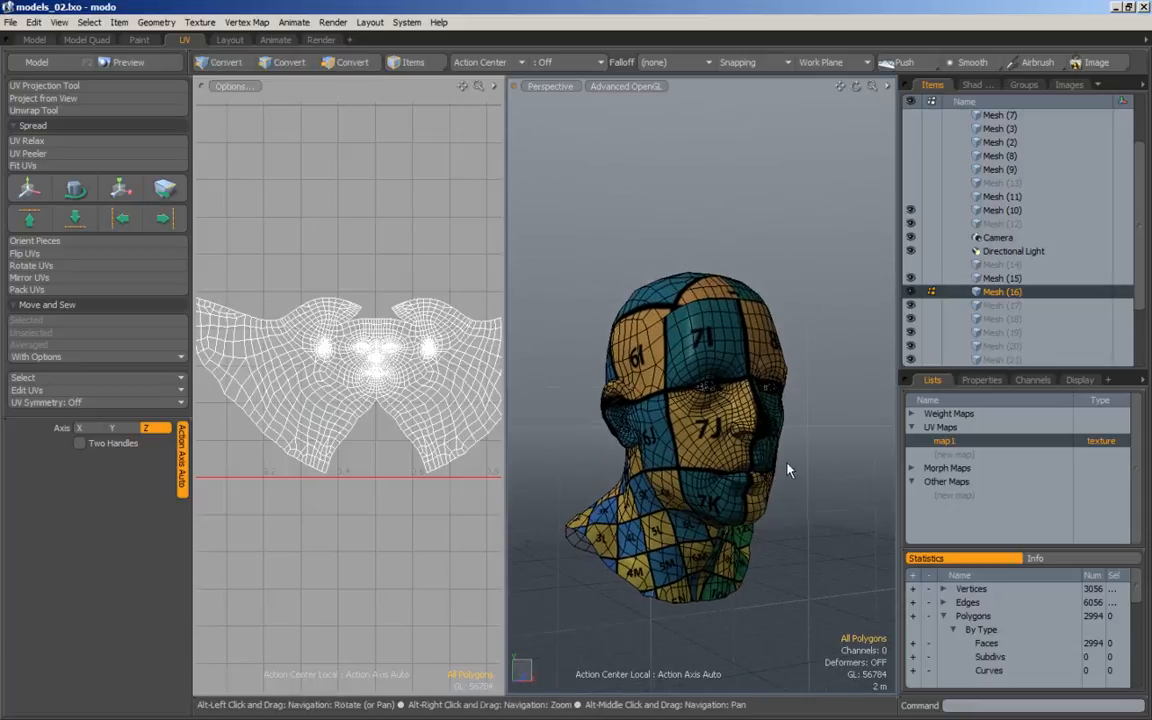
pyautogui.keyDown('alt'); pyautogui.scroll(4, 770, 408); pyautogui.keyUp('alt')
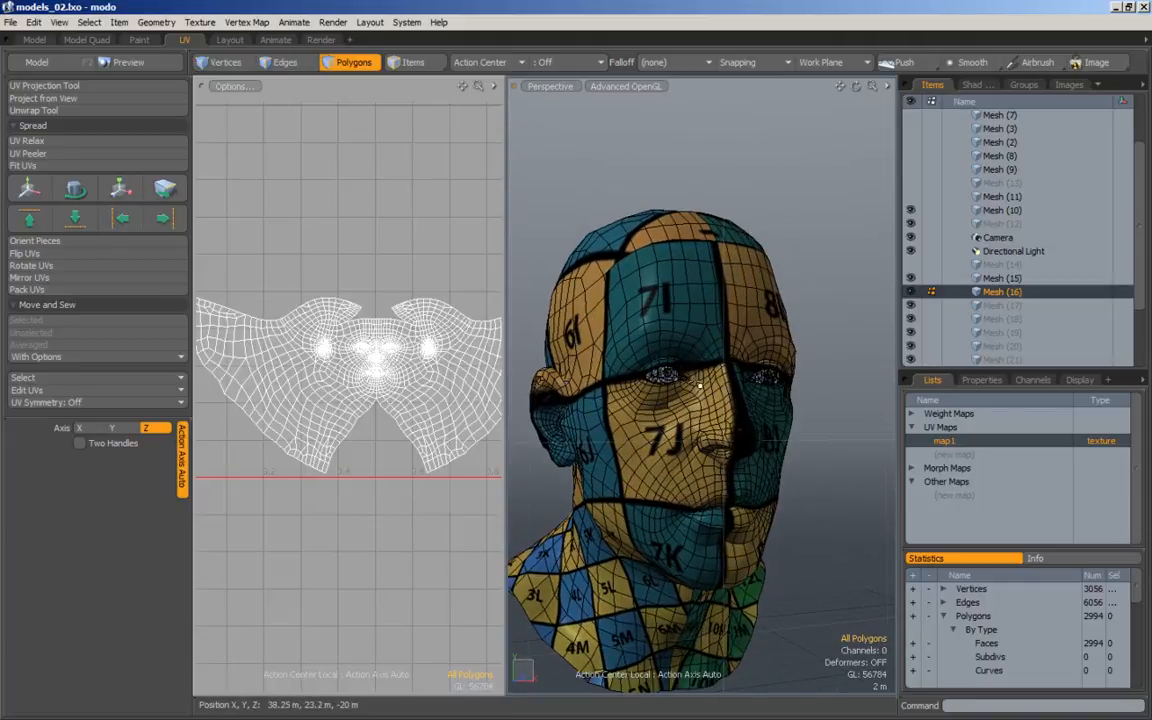
pyautogui.keyDown('alt'); pyautogui.moveTo(728, 497); pyautogui.dragTo(783, 312); pyautogui.keyUp('alt')
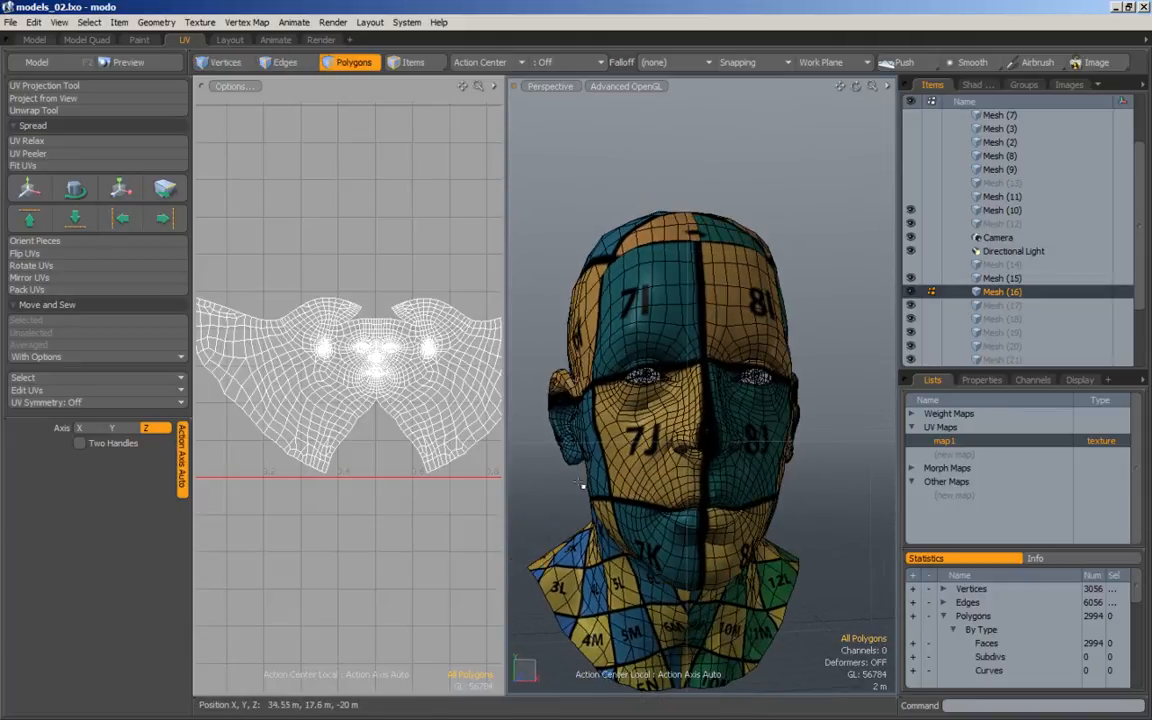
pyautogui.keyDown('alt'); pyautogui.moveTo(765, 353); pyautogui.dragTo(566, 491); pyautogui.keyUp('alt')
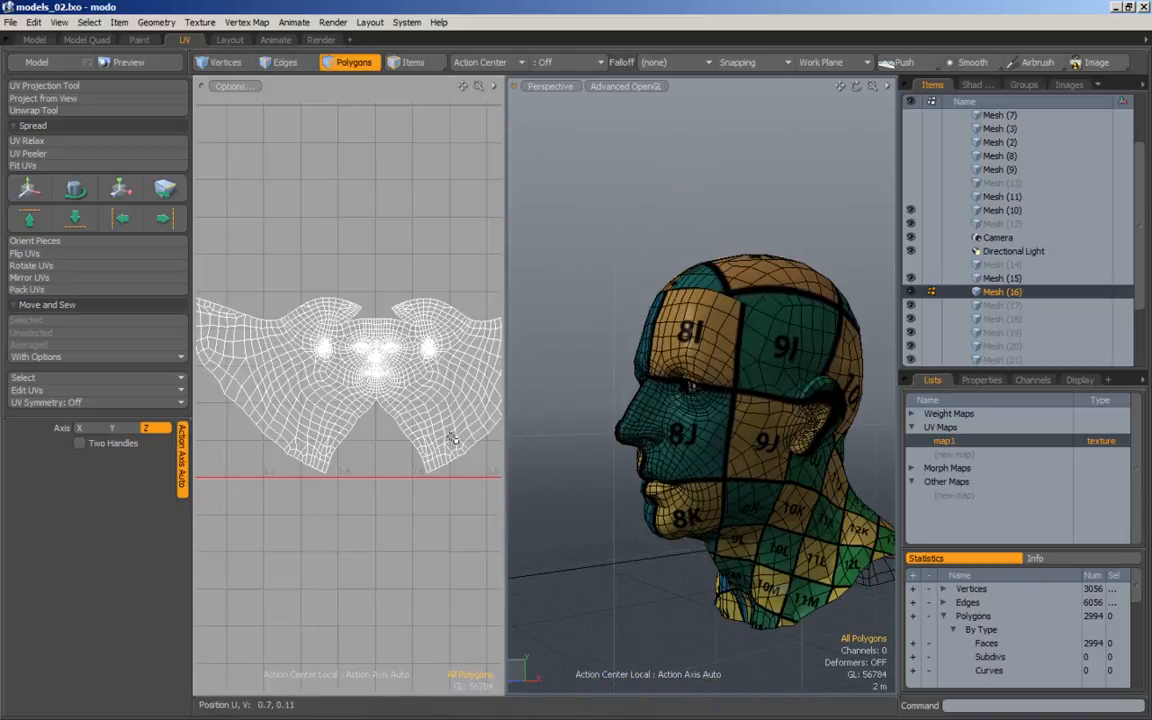
pyautogui.keyDown('alt'); pyautogui.moveTo(414, 374); pyautogui.dragTo(351, 370, button='right'); pyautogui.keyUp('alt')
pyautogui.keyDown('alt'); pyautogui.moveTo(351, 370); pyautogui.dragTo(332, 421); pyautogui.keyUp('alt')
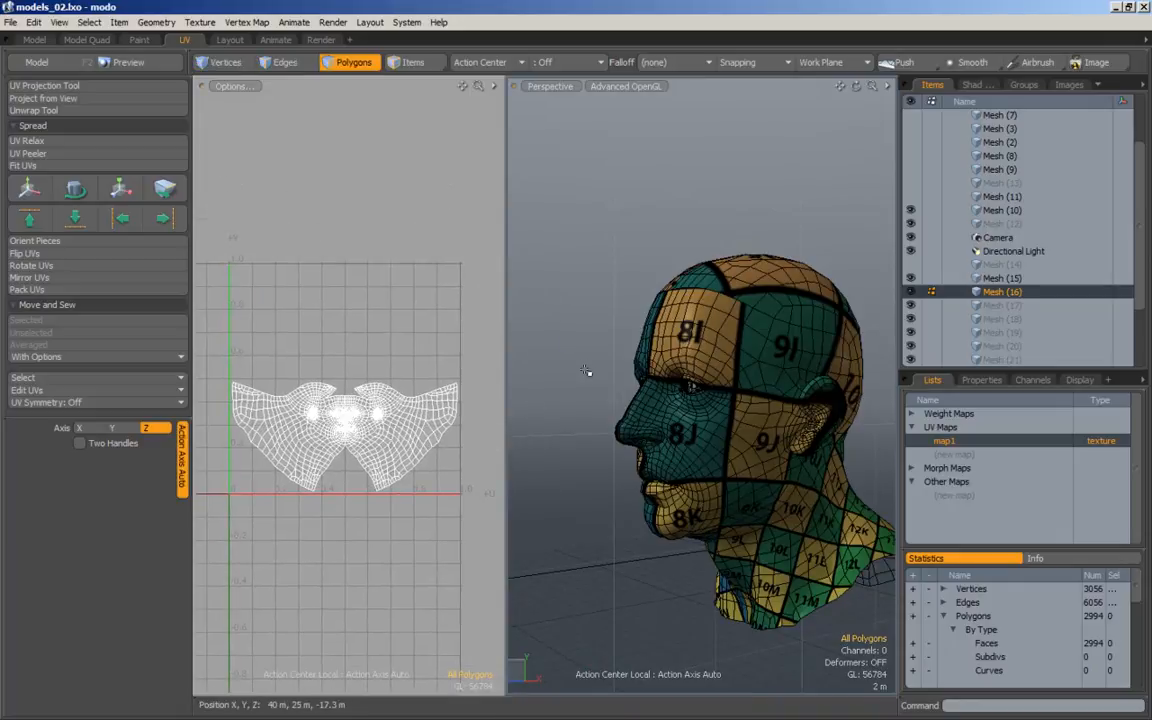
pyautogui.press('2')
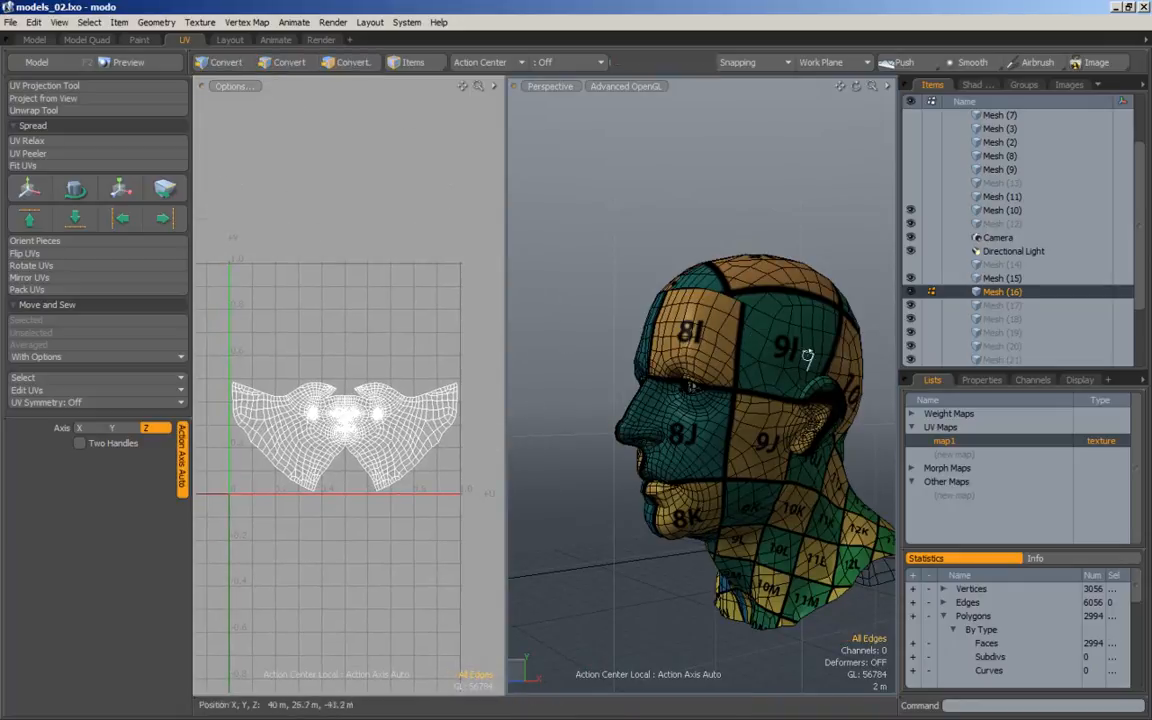
pyautogui.keyDown('alt'); pyautogui.moveTo(779, 343); pyautogui.dragTo(666, 520); pyautogui.keyUp('alt')
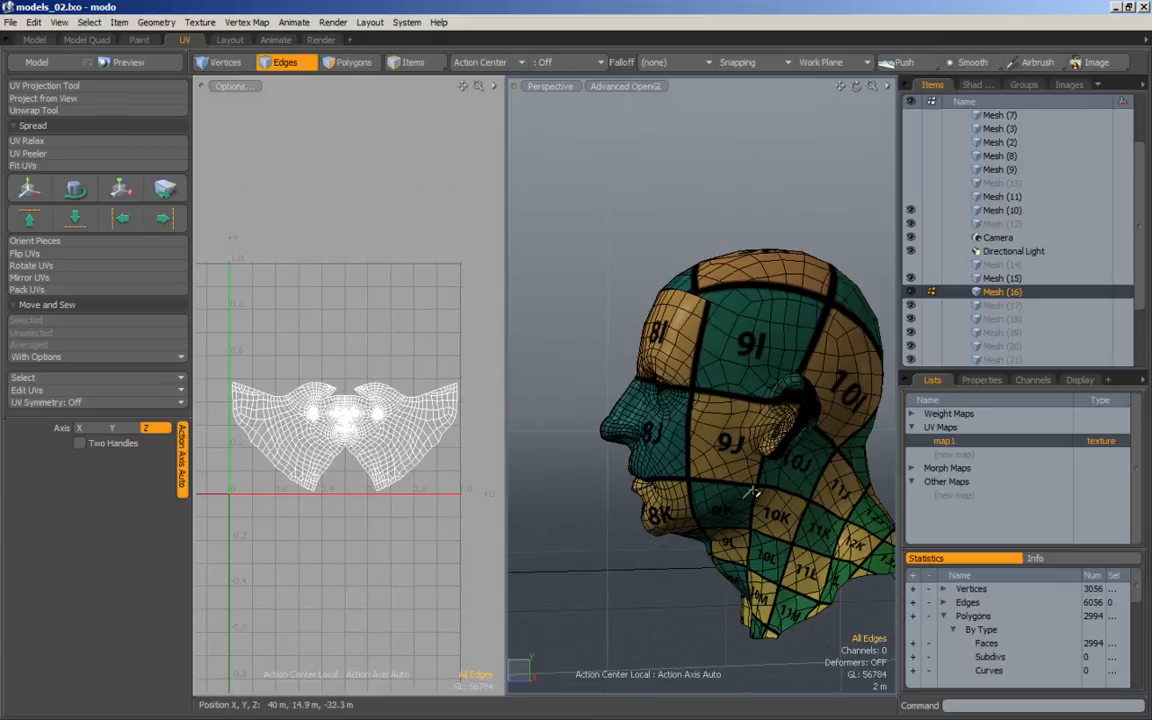
pyautogui.keyDown('alt'); pyautogui.moveTo(631, 523); pyautogui.dragTo(722, 505); pyautogui.keyUp('alt')
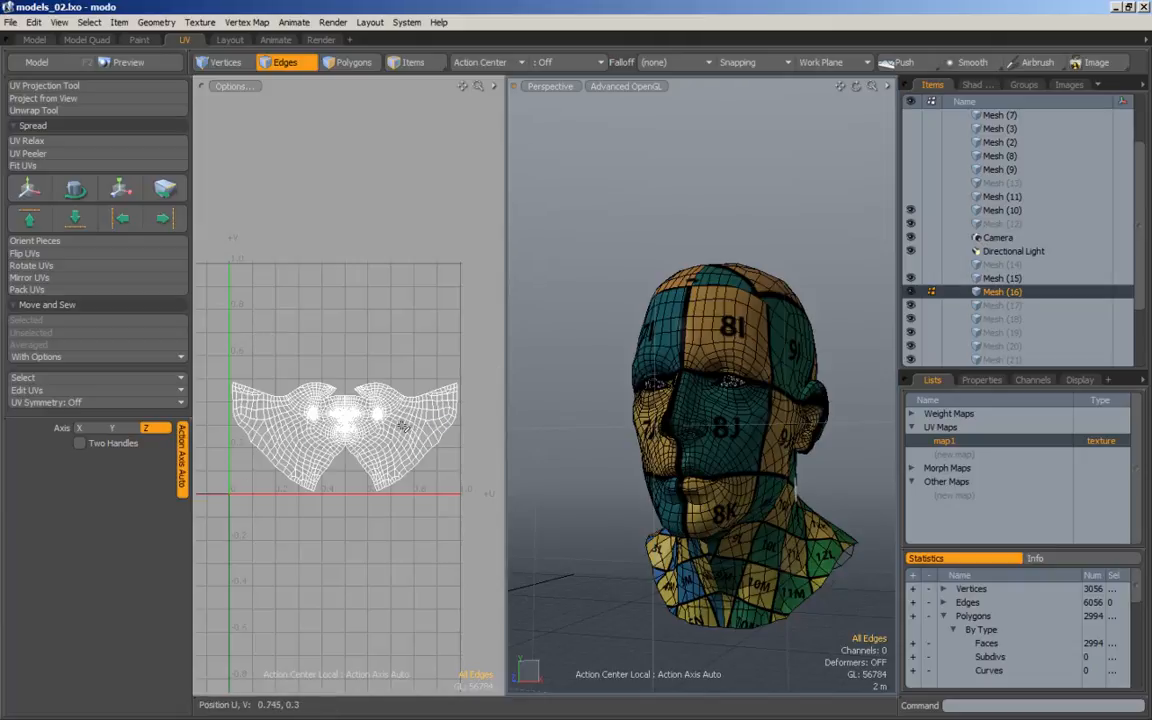
pyautogui.keyDown('alt'); pyautogui.moveTo(806, 453); pyautogui.dragTo(778, 543); pyautogui.keyUp('alt')
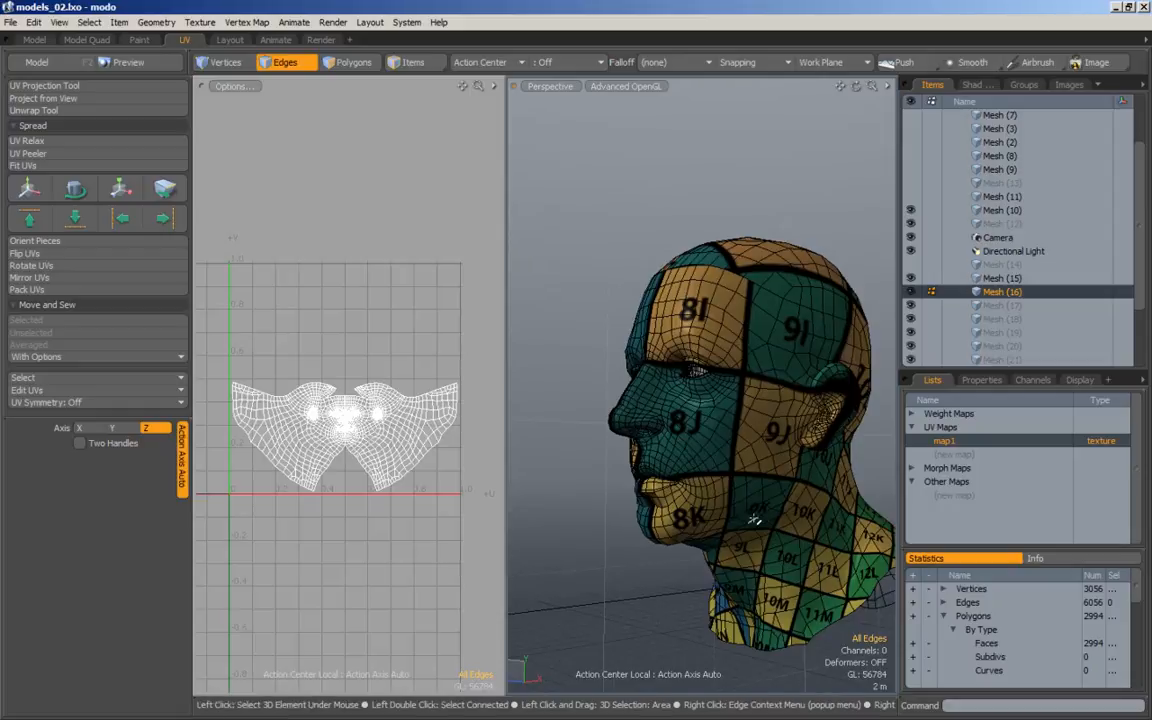
pyautogui.keyDown('alt'); pyautogui.moveTo(763, 517); pyautogui.dragTo(540, 401); pyautogui.keyUp('alt')
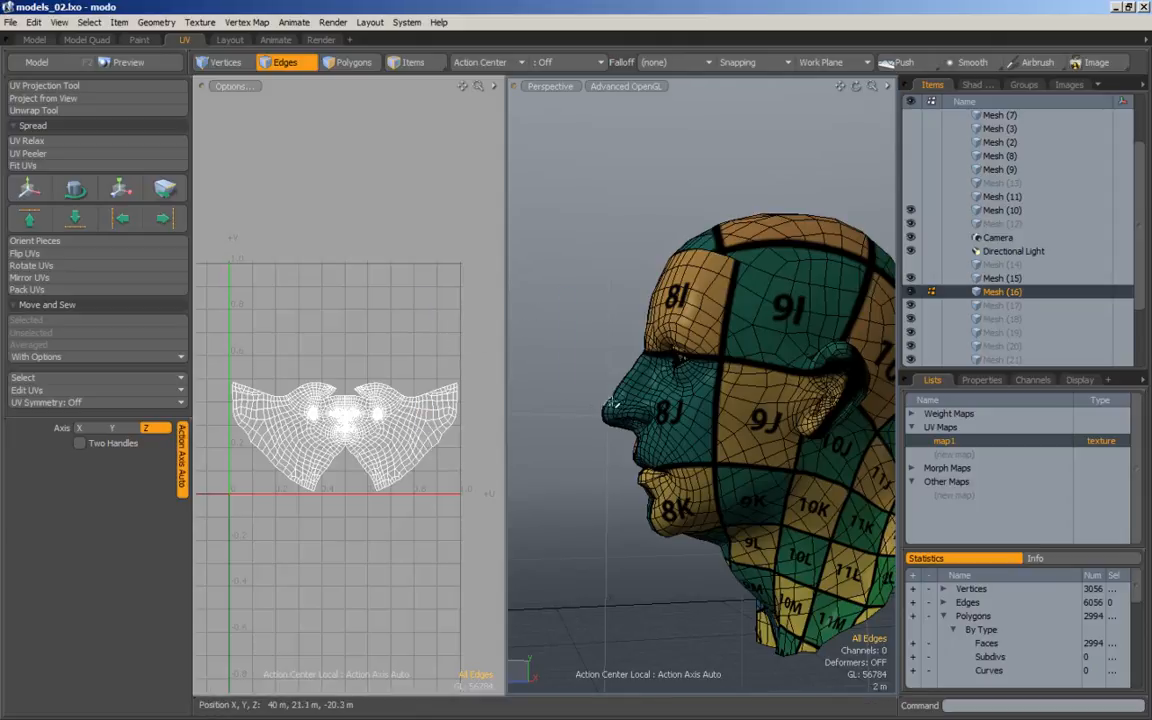
# Inspect the densely packed ear area in the UV map and the checker distortion around the ear on the model.
pyautogui.click(355, 65)
pyautogui.moveTo(755, 354)
pyautogui.keyDown('alt'); pyautogui.keyDown('shift'); pyautogui.mouseDown()
pyautogui.moveTo(707, 352)
pyautogui.moveTo(764, 354)
pyautogui.mouseUp(); pyautogui.keyUp('shift'); pyautogui.keyUp('alt')
pyautogui.scroll(15, 378, 414)
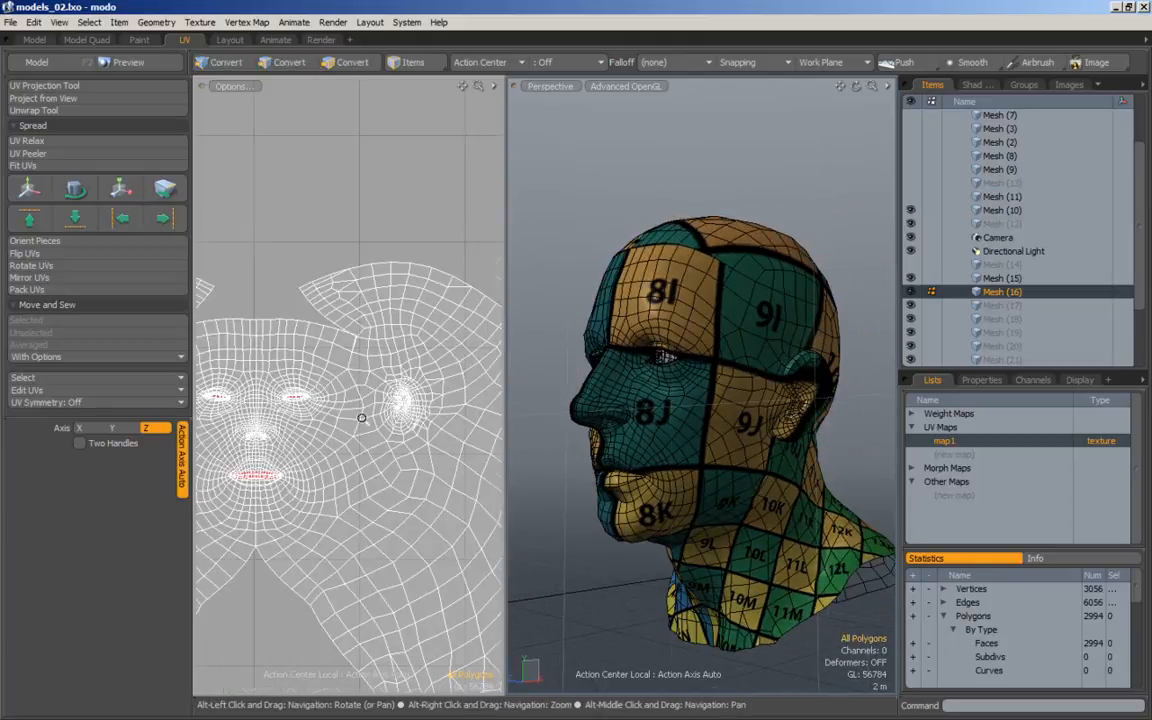
pyautogui.scroll(2, 361, 450)
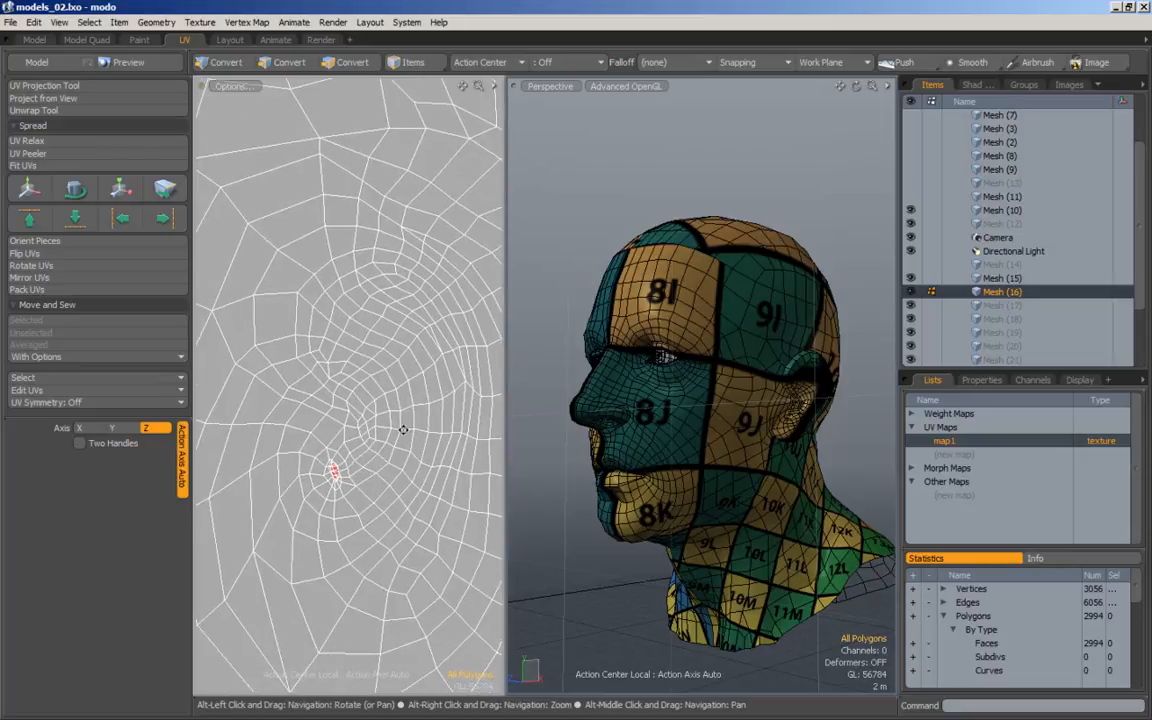
pyautogui.scroll(-6, 416, 411)
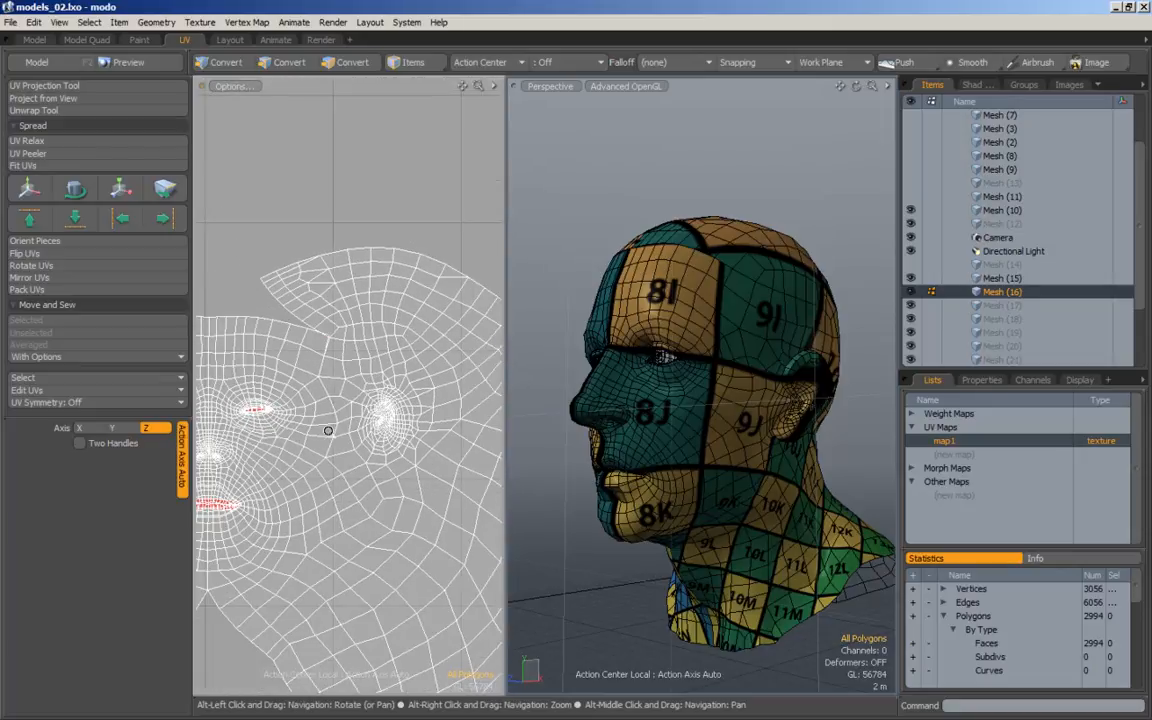
pyautogui.keyDown('alt'); pyautogui.moveTo(765, 418); pyautogui.dragTo(694, 387); pyautogui.keyUp('alt')
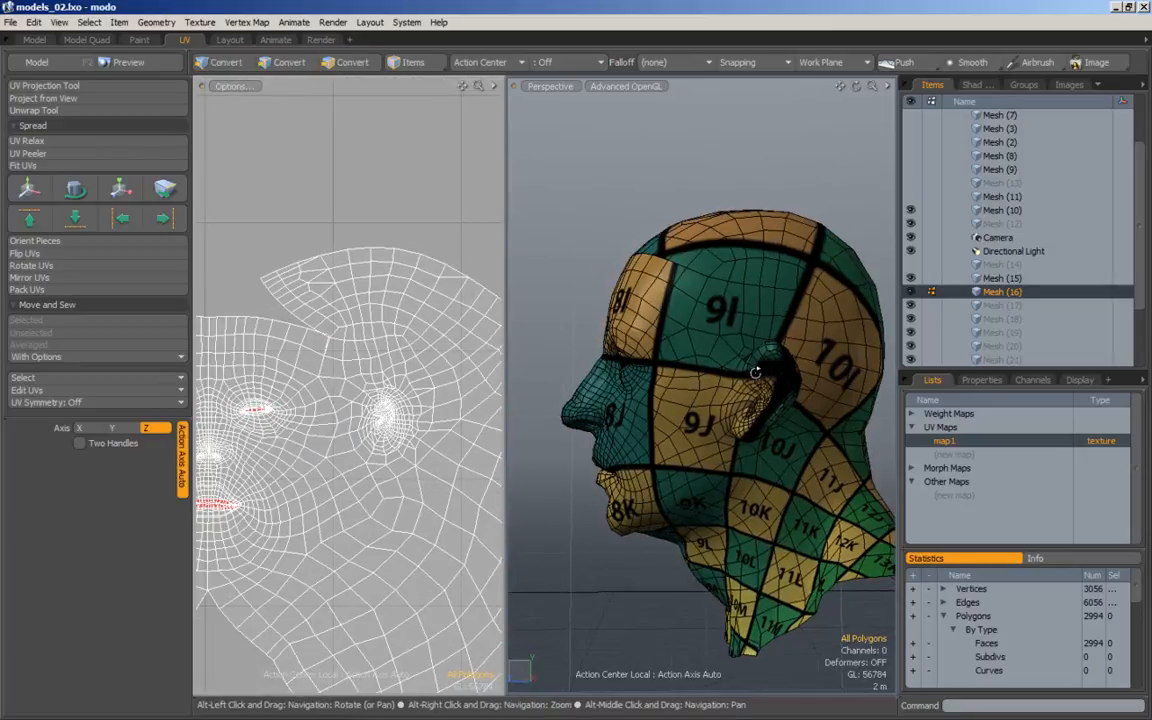
pyautogui.keyDown('alt'); pyautogui.moveTo(758, 373); pyautogui.dragTo(690, 392, button='middle'); pyautogui.keyUp('alt')
pyautogui.keyDown('alt'); pyautogui.moveTo(690, 392); pyautogui.dragTo(759, 409, button='right'); pyautogui.keyUp('alt')
pyautogui.moveTo(759, 409)
pyautogui.keyDown('alt'); pyautogui.mouseDown()
pyautogui.moveTo(590, 415)
pyautogui.moveTo(751, 417)
pyautogui.mouseUp(); pyautogui.keyUp('alt')
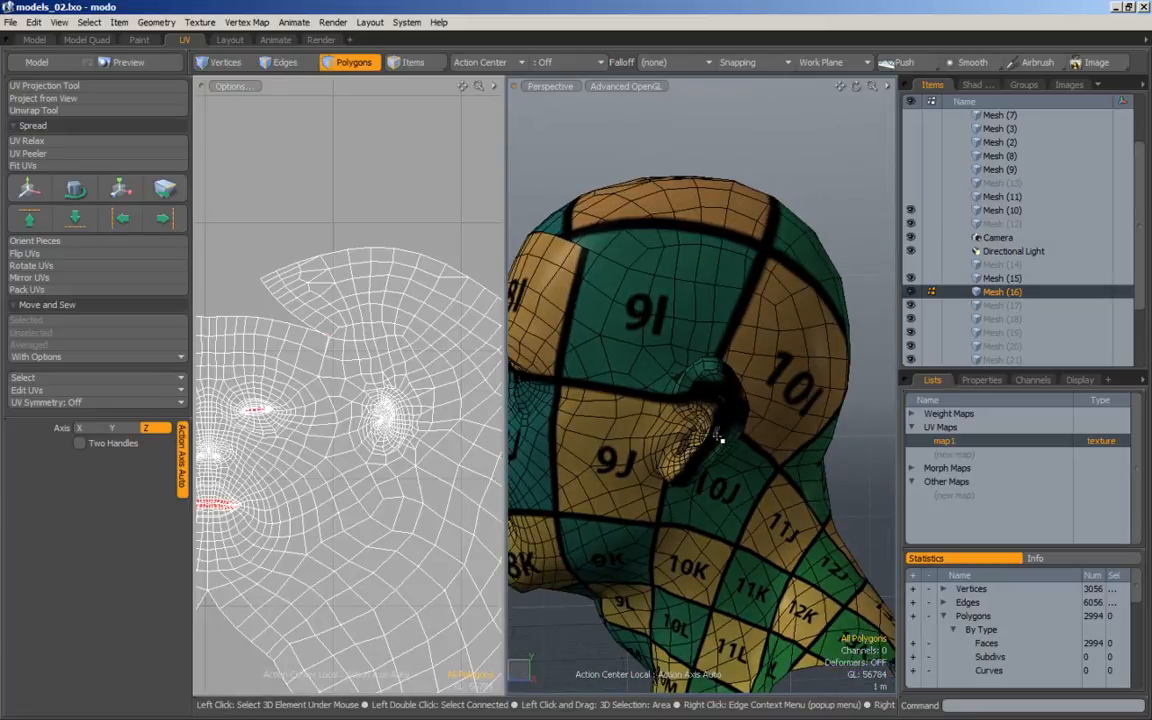
pyautogui.keyDown('alt'); pyautogui.moveTo(758, 425); pyautogui.dragTo(661, 404); pyautogui.keyUp('alt')
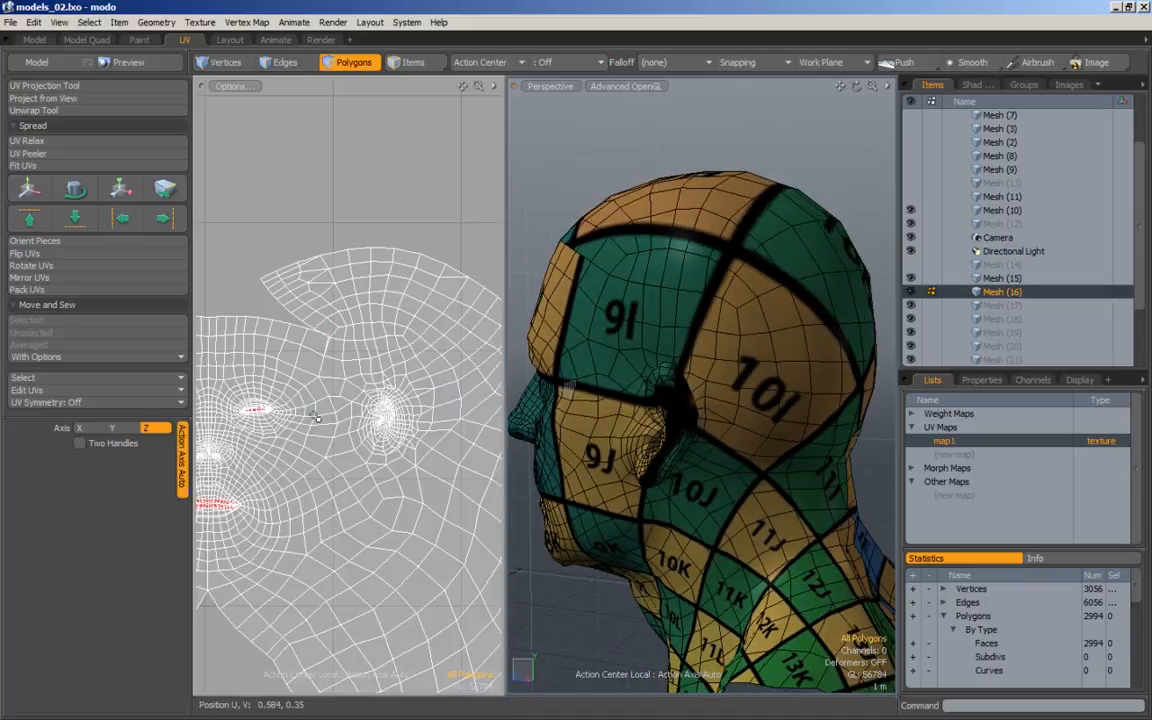
# Select a few polygons on the ear's outer rim in the UV map and locate them on the head.
pyautogui.keyDown('alt'); pyautogui.moveTo(394, 418); pyautogui.dragTo(452, 398, button='right'); pyautogui.keyUp('alt')
pyautogui.moveTo(404, 388); pyautogui.dragTo(421, 442)
pyautogui.keyDown('alt'); pyautogui.moveTo(738, 414); pyautogui.dragTo(692, 424); pyautogui.keyUp('alt')
pyautogui.keyDown('alt'); pyautogui.moveTo(692, 424); pyautogui.dragTo(728, 427, button='right'); pyautogui.keyUp('alt')
pyautogui.keyDown('alt'); pyautogui.moveTo(728, 427); pyautogui.dragTo(786, 424); pyautogui.keyUp('alt')
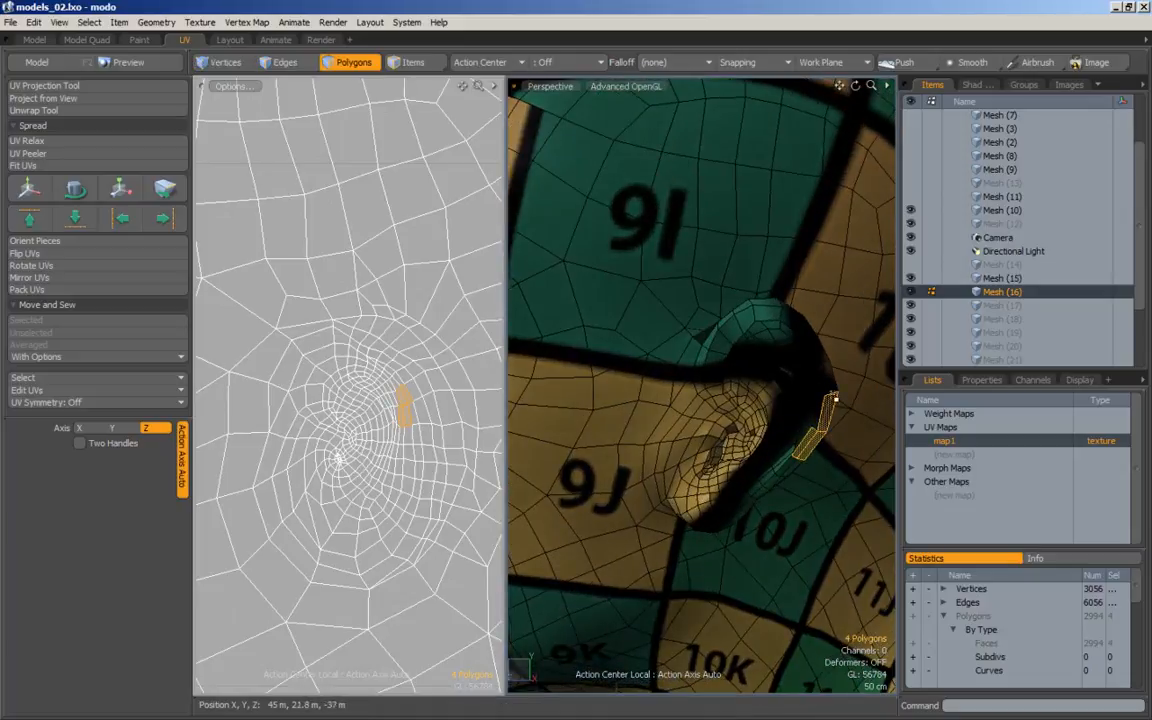
pyautogui.keyDown('alt'); pyautogui.moveTo(811, 374); pyautogui.dragTo(697, 385, button='right'); pyautogui.keyUp('alt')
pyautogui.keyDown('alt'); pyautogui.moveTo(697, 385); pyautogui.dragTo(768, 405, button='middle'); pyautogui.keyUp('alt')
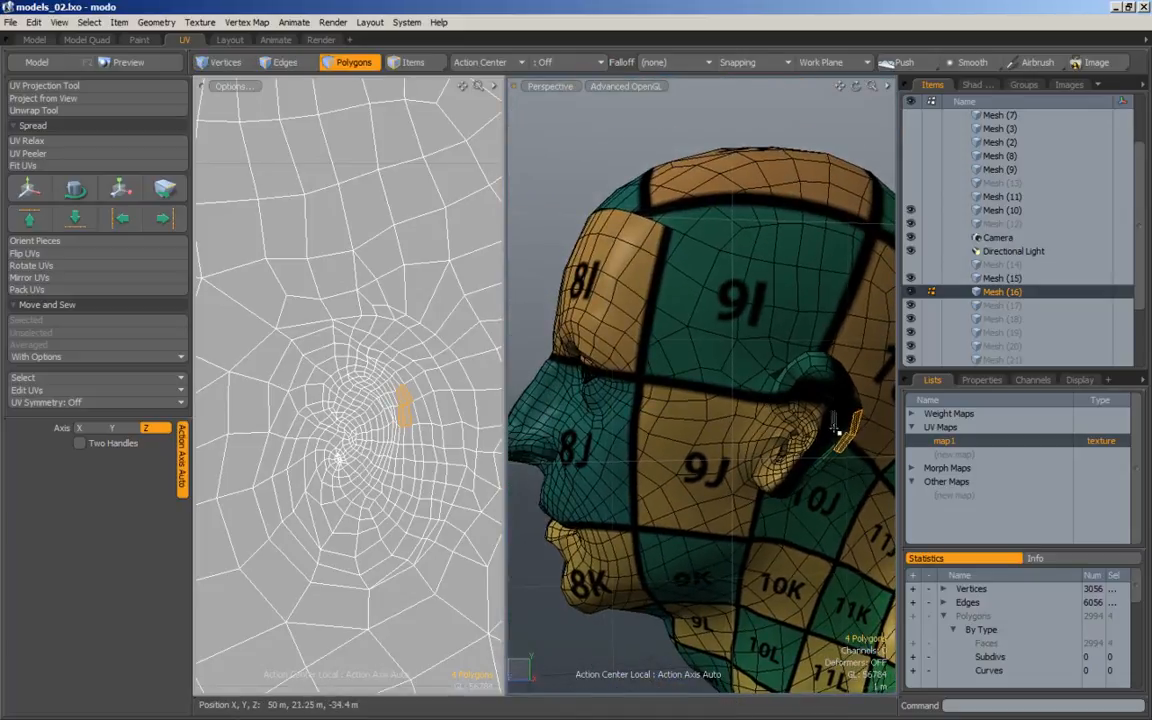
# Return to edge selection and examine the face and forehead on both the model and the UV map.
pyautogui.keyDown('alt'); pyautogui.moveTo(829, 404); pyautogui.dragTo(874, 406); pyautogui.keyUp('alt')
pyautogui.keyDown('alt'); pyautogui.moveTo(874, 406); pyautogui.dragTo(842, 406, button='right'); pyautogui.keyUp('alt')
pyautogui.keyDown('alt'); pyautogui.moveTo(842, 406); pyautogui.dragTo(932, 360, button='middle'); pyautogui.keyUp('alt')
pyautogui.keyDown('alt'); pyautogui.moveTo(408, 411); pyautogui.dragTo(322, 425, button='right'); pyautogui.keyUp('alt')
pyautogui.keyDown('alt'); pyautogui.moveTo(322, 425); pyautogui.dragTo(436, 429, button='middle'); pyautogui.keyUp('alt')
pyautogui.click(272, 60)
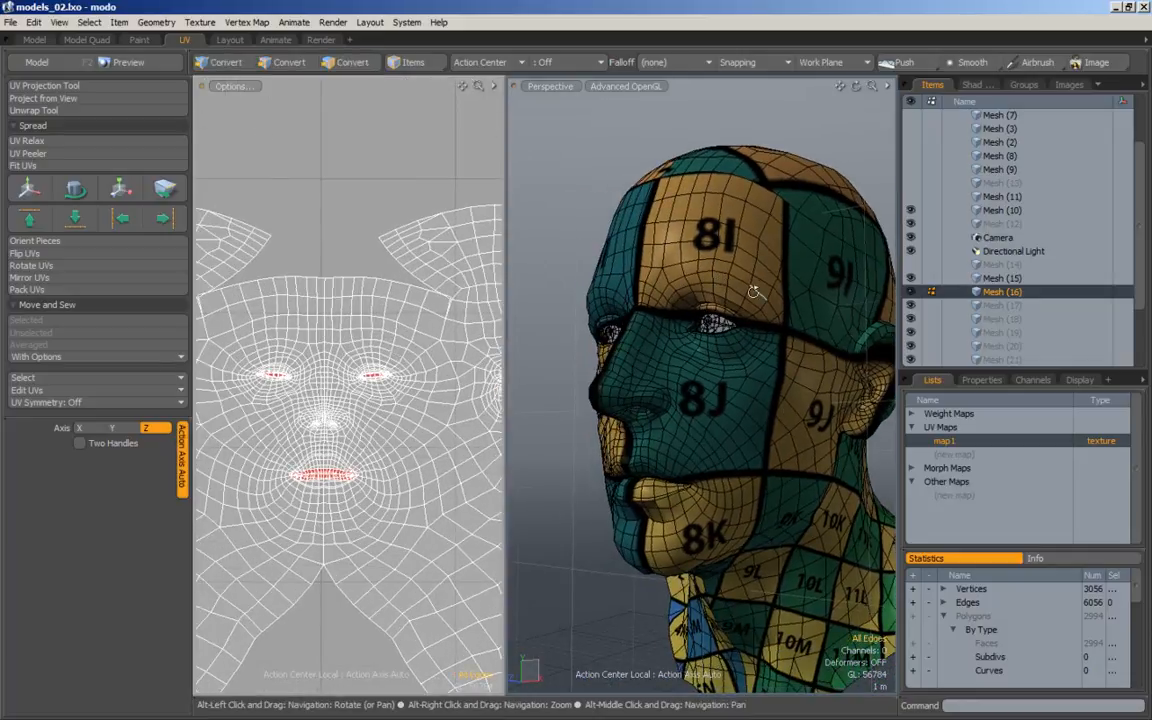
pyautogui.keyDown('alt'); pyautogui.moveTo(640, 245); pyautogui.dragTo(700, 245); pyautogui.keyUp('alt')
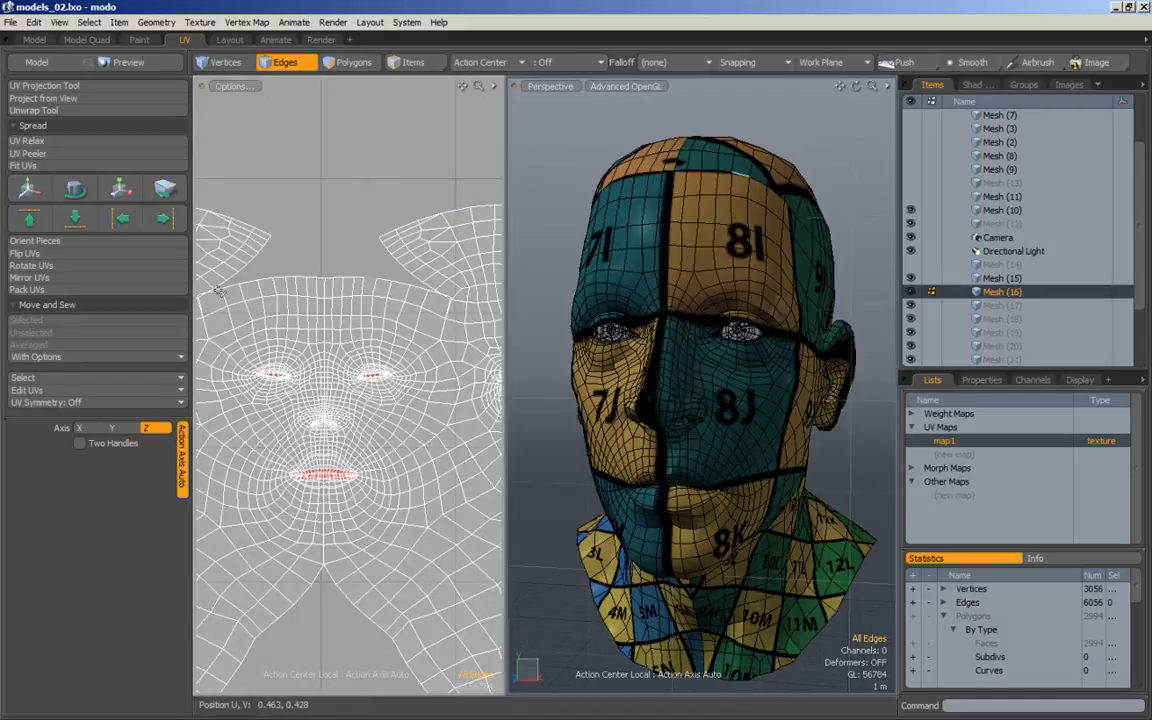
# Select all UV border edges of the head.
pyautogui.keyDown('alt'); pyautogui.moveTo(446, 297); pyautogui.dragTo(482, 344, button='right'); pyautogui.keyUp('alt')
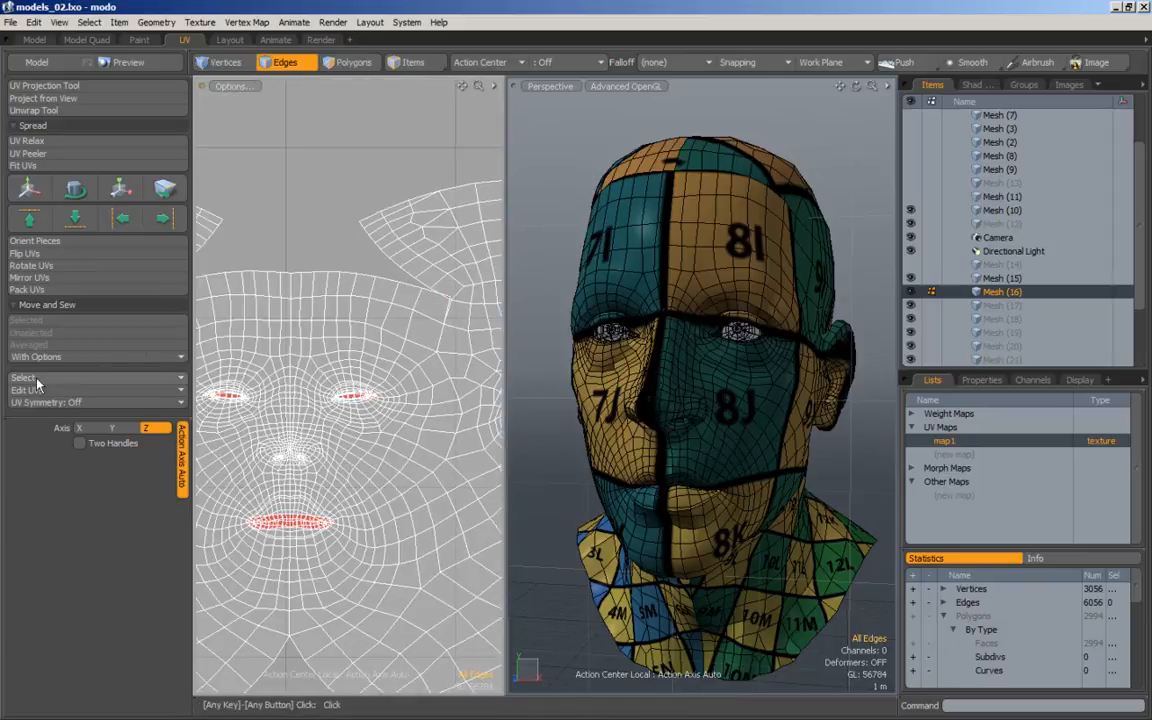
pyautogui.keyDown('alt'); pyautogui.moveTo(361, 213); pyautogui.dragTo(304, 272, button='right'); pyautogui.keyUp('alt')
pyautogui.keyDown('alt'); pyautogui.moveTo(304, 272); pyautogui.dragTo(324, 296); pyautogui.keyUp('alt')
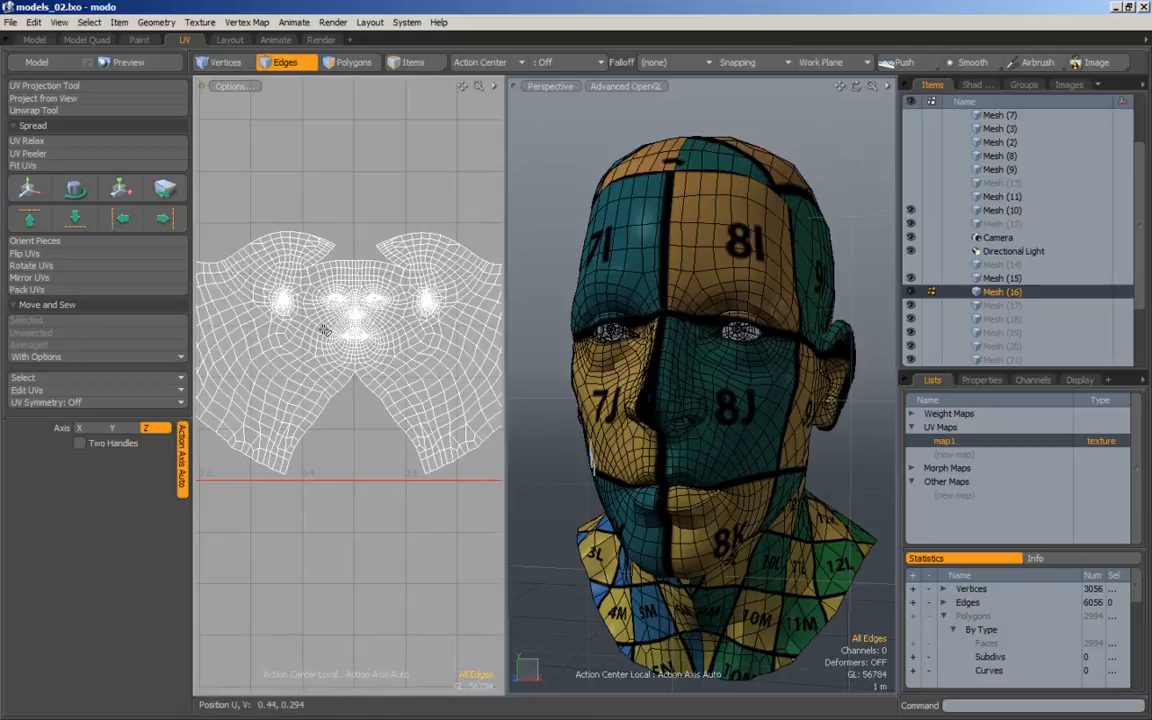
pyautogui.click(37, 379)
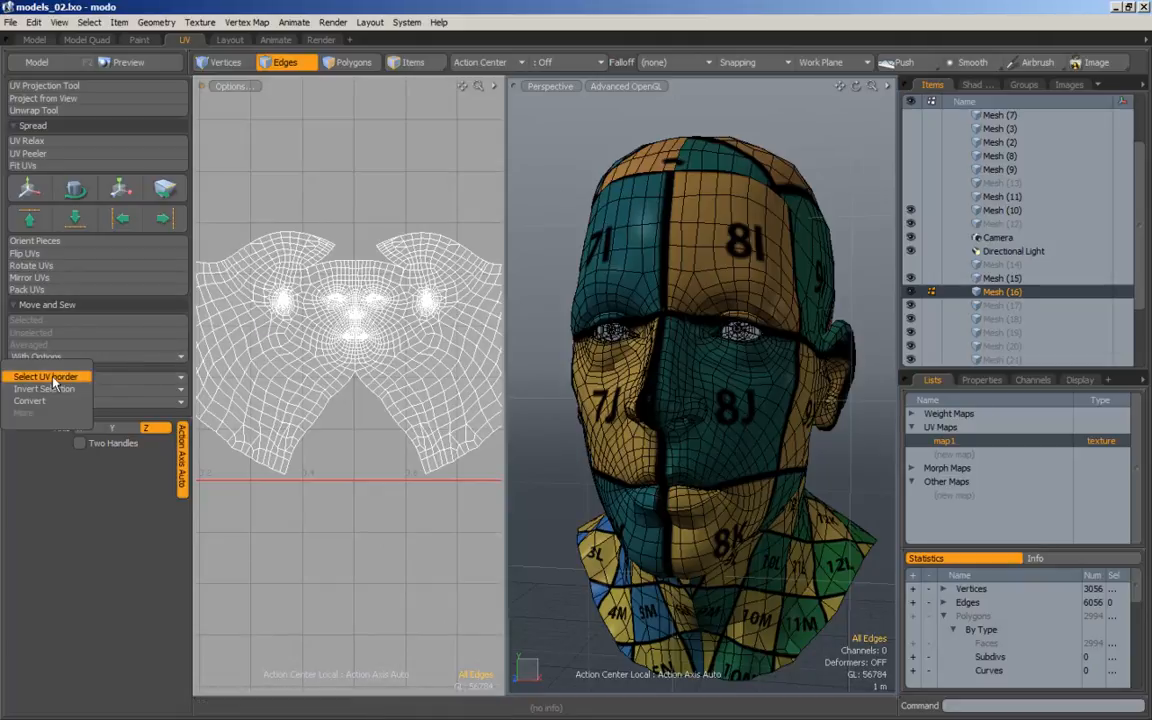
pyautogui.click(53, 378)
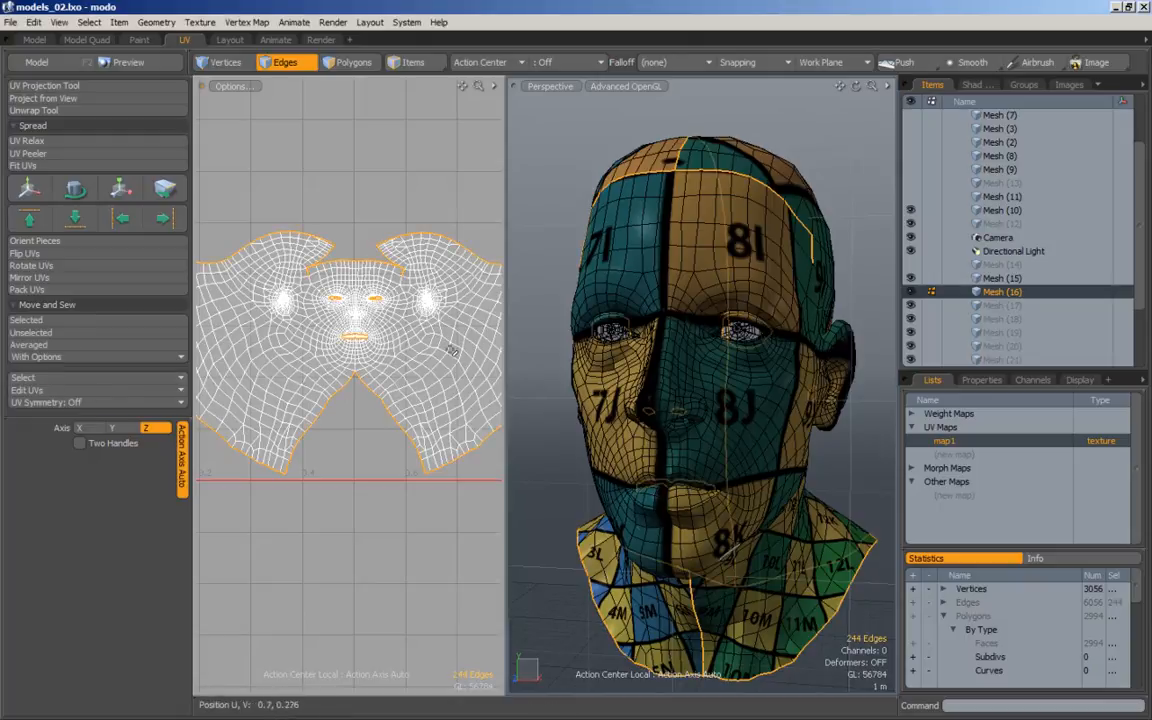
# Deselect the seam edges that run across the top of the forehead from one side of the head to the other.
pyautogui.keyDown('alt'); pyautogui.moveTo(709, 343); pyautogui.dragTo(741, 393); pyautogui.keyUp('alt')
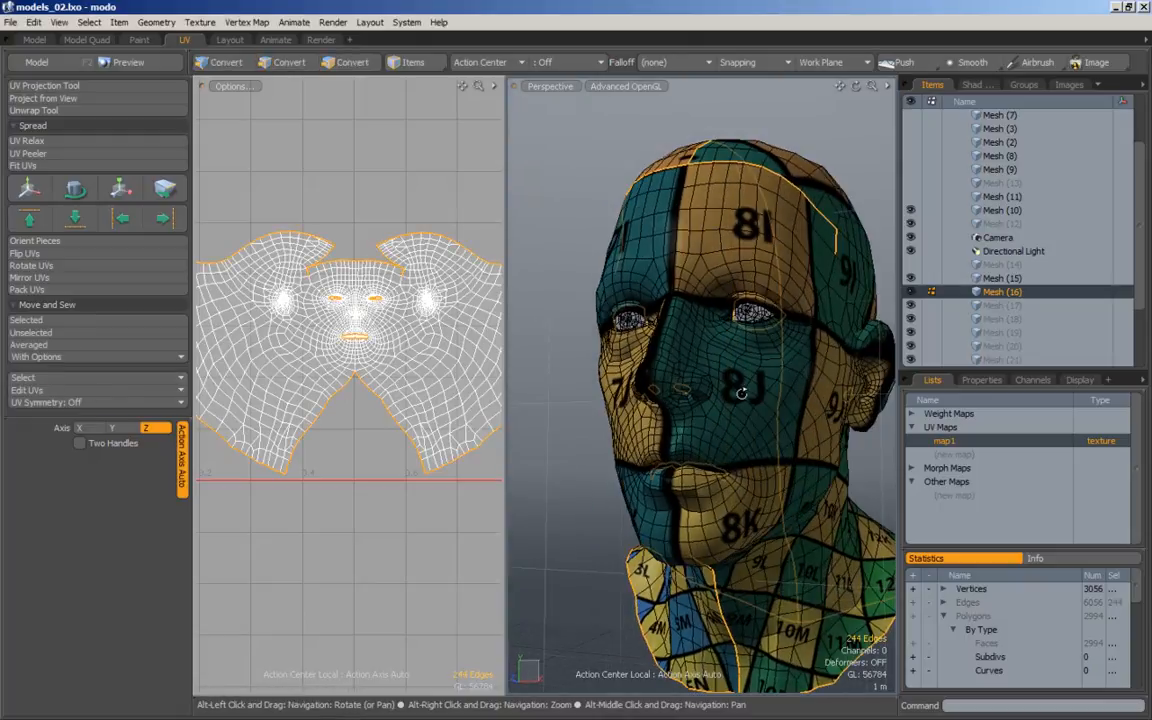
pyautogui.keyDown('alt'); pyautogui.moveTo(802, 216); pyautogui.dragTo(628, 335); pyautogui.keyUp('alt')
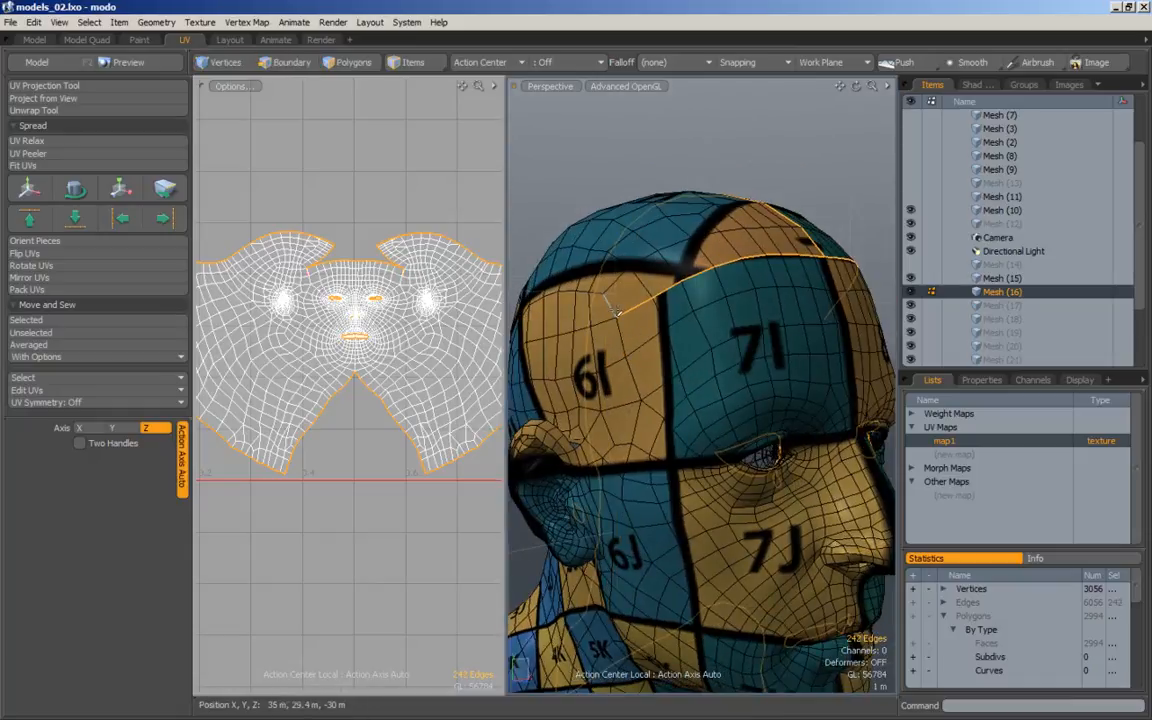
pyautogui.keyDown('alt'); pyautogui.moveTo(770, 288); pyautogui.dragTo(689, 324); pyautogui.keyUp('alt')
pyautogui.keyDown('ctrl'); pyautogui.moveTo(608, 232); pyautogui.dragTo(791, 330, button='right'); pyautogui.keyUp('ctrl')
pyautogui.keyDown('alt'); pyautogui.moveTo(851, 339); pyautogui.dragTo(660, 328); pyautogui.keyUp('alt')
pyautogui.keyDown('ctrl'); pyautogui.moveTo(599, 252); pyautogui.dragTo(828, 351, button='right'); pyautogui.keyUp('ctrl')
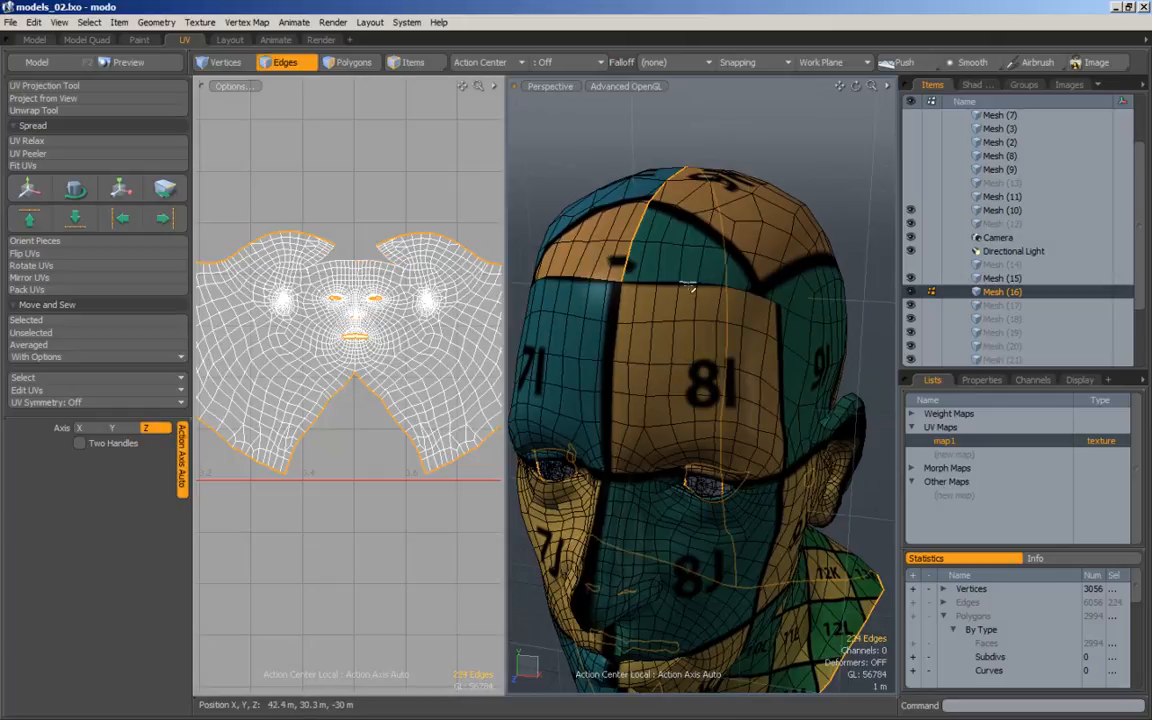
# Add a seam one edge further down the forehead's centre line and a crosswise edge row from there out to both temples.
pyautogui.keyDown('alt'); pyautogui.moveTo(643, 347); pyautogui.dragTo(650, 334); pyautogui.keyUp('alt')
pyautogui.keyDown('shift'); pyautogui.moveTo(621, 300); pyautogui.dragTo(620, 322); pyautogui.keyUp('shift')
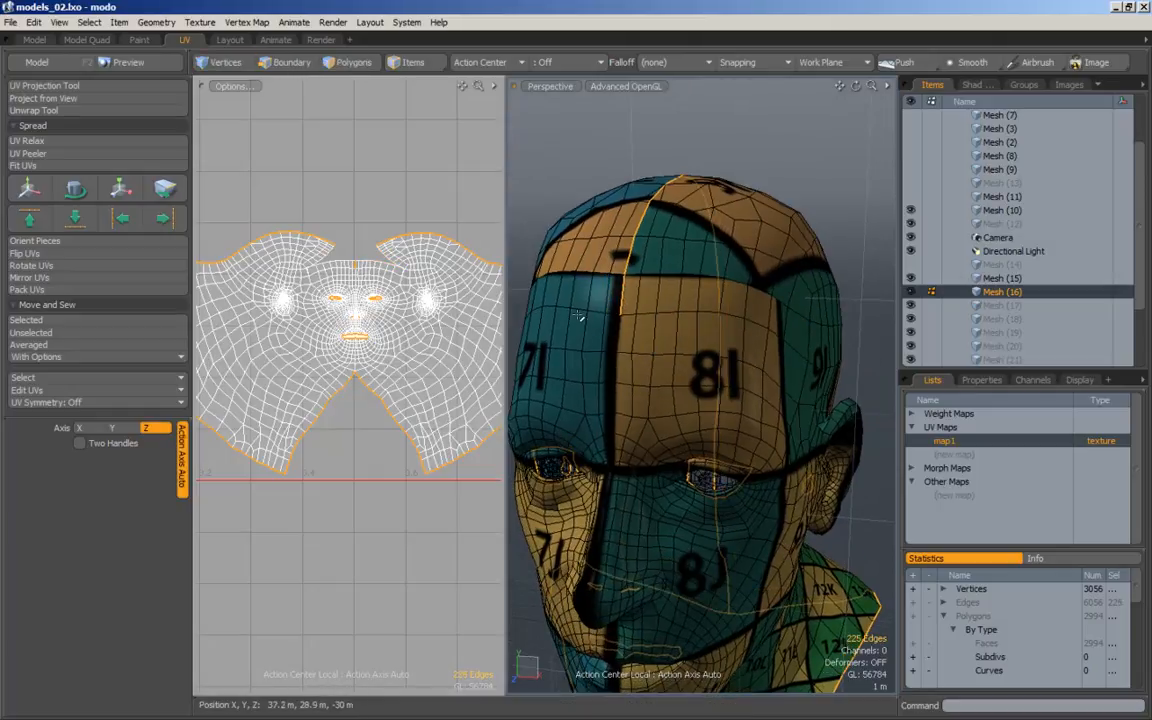
pyautogui.keyDown('alt'); pyautogui.moveTo(752, 327); pyautogui.dragTo(669, 307); pyautogui.keyUp('alt')
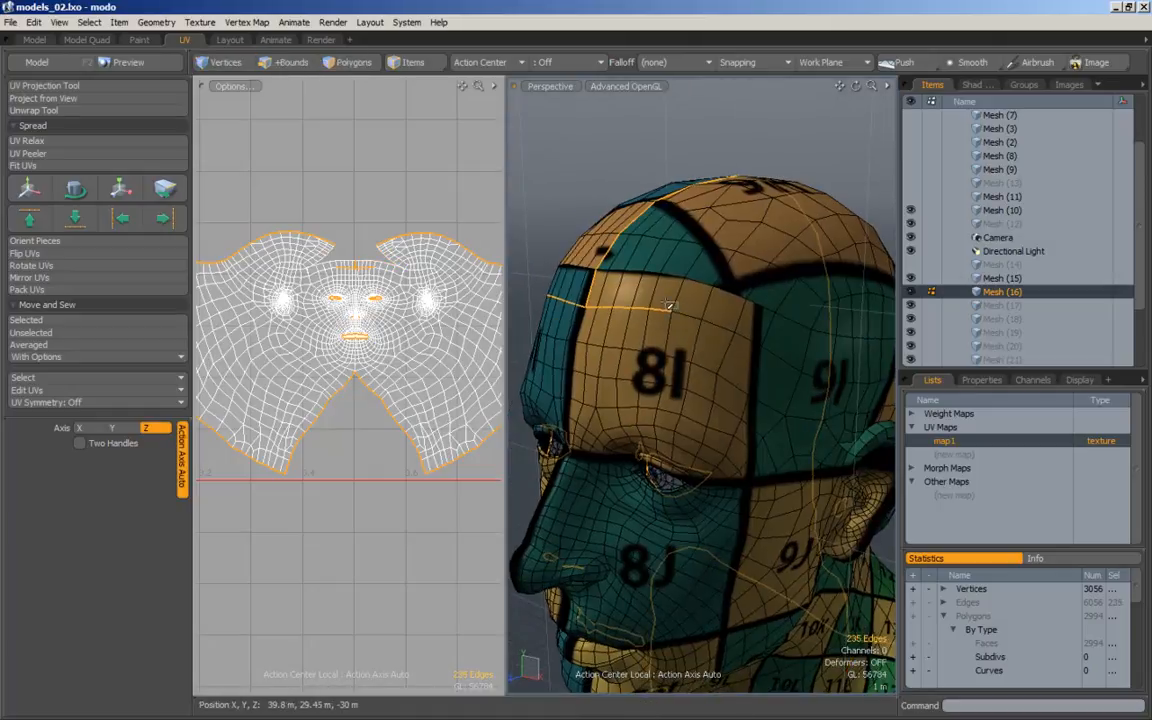
pyautogui.keyDown('shift'); pyautogui.moveTo(750, 328); pyautogui.dragTo(757, 341); pyautogui.keyUp('shift')
pyautogui.keyDown('alt'); pyautogui.moveTo(622, 344); pyautogui.dragTo(708, 355); pyautogui.keyUp('alt')
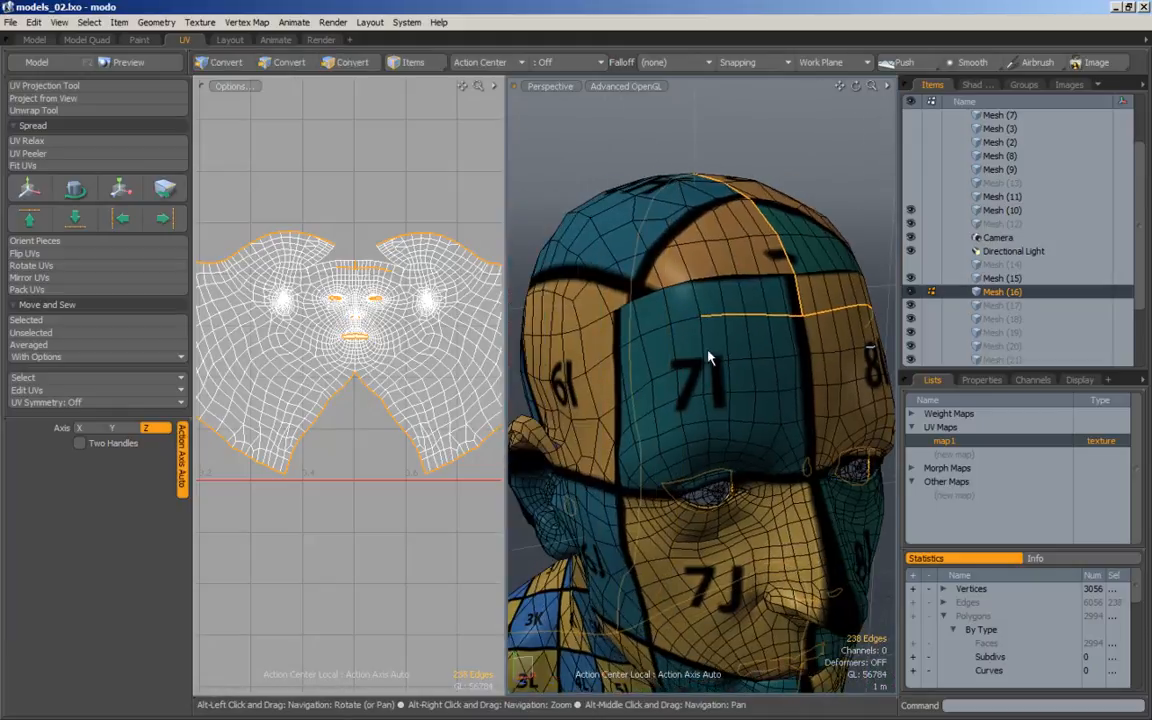
pyautogui.keyDown('alt'); pyautogui.moveTo(650, 372); pyautogui.dragTo(699, 373); pyautogui.keyUp('alt')
pyautogui.keyDown('shift'); pyautogui.click(660, 322); pyautogui.keyUp('shift')
pyautogui.keyDown('alt'); pyautogui.moveTo(580, 356); pyautogui.dragTo(470, 368); pyautogui.keyUp('alt')
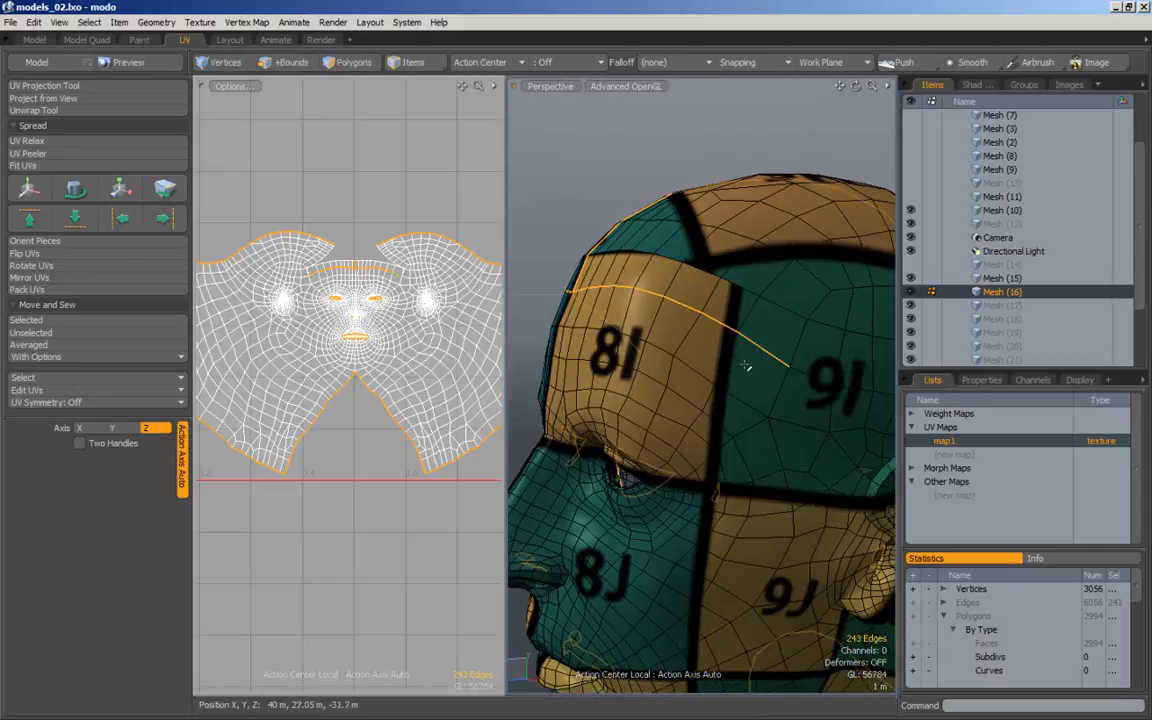
pyautogui.keyDown('alt'); pyautogui.moveTo(650, 365); pyautogui.dragTo(728, 366); pyautogui.keyUp('alt')
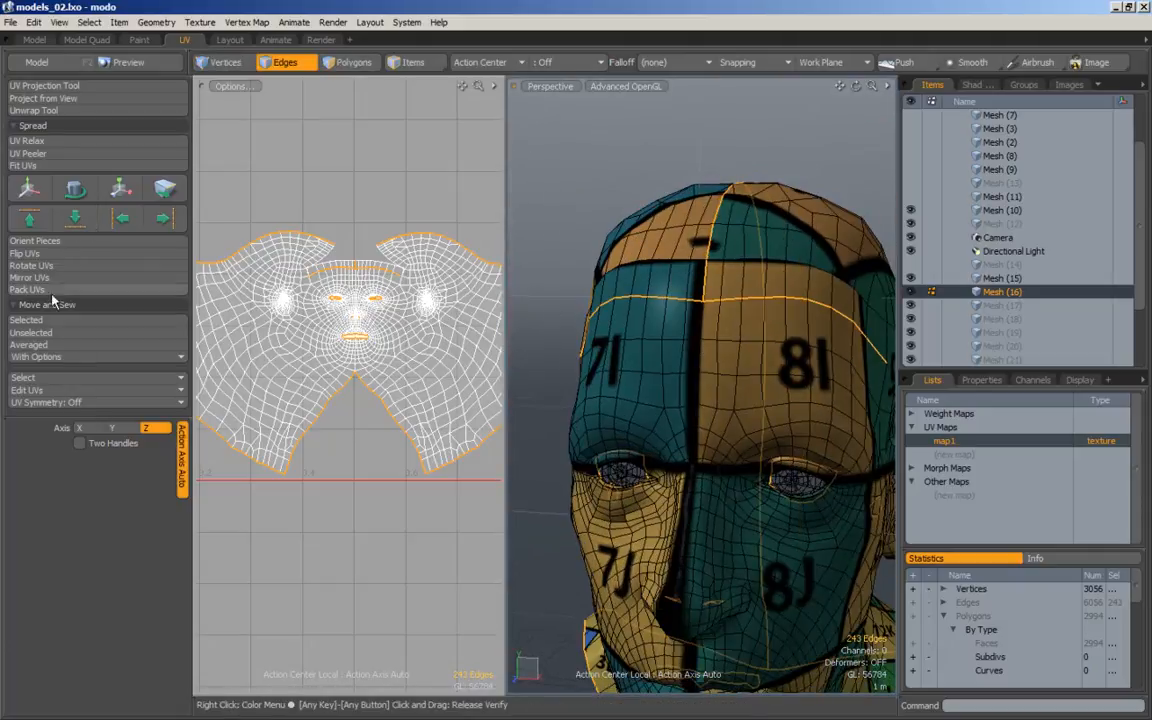
# Unwrap the head again from its current map along the revised seams, and check the checker pattern on the face and side.
pyautogui.click(40, 108)
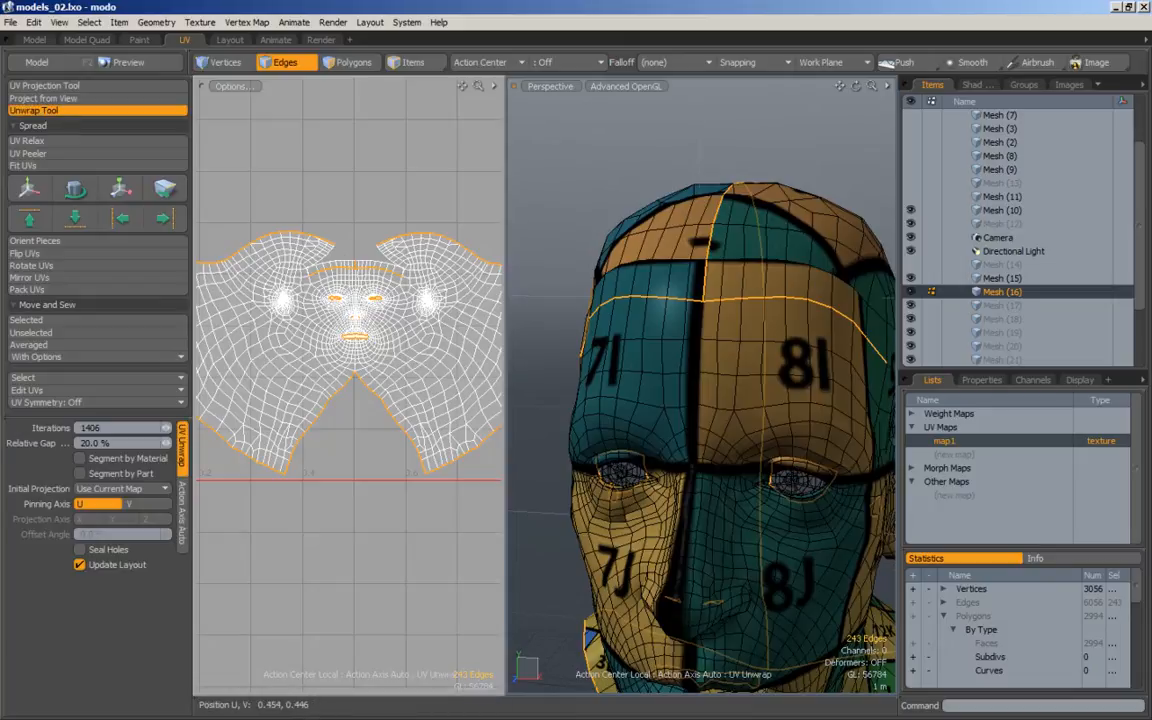
pyautogui.moveTo(388, 347); pyautogui.dragTo(391, 347)
pyautogui.keyDown('alt'); pyautogui.moveTo(682, 412); pyautogui.dragTo(653, 478, button='right'); pyautogui.keyUp('alt')
pyautogui.keyDown('alt'); pyautogui.moveTo(653, 478); pyautogui.dragTo(650, 415, button='middle'); pyautogui.keyUp('alt')
pyautogui.keyDown('alt'); pyautogui.moveTo(650, 415); pyautogui.dragTo(764, 488); pyautogui.keyUp('alt')
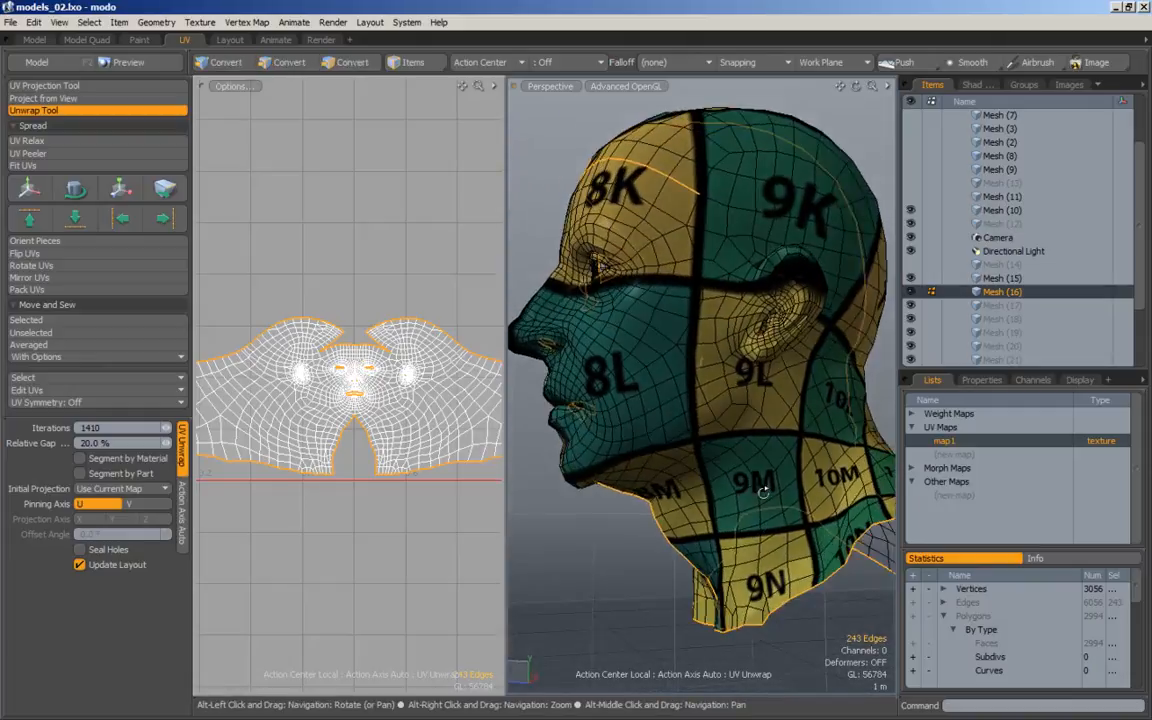
pyautogui.keyDown('alt'); pyautogui.moveTo(764, 488); pyautogui.dragTo(728, 420, button='right'); pyautogui.keyUp('alt')
pyautogui.keyDown('alt'); pyautogui.moveTo(728, 420); pyautogui.dragTo(706, 331); pyautogui.keyUp('alt')
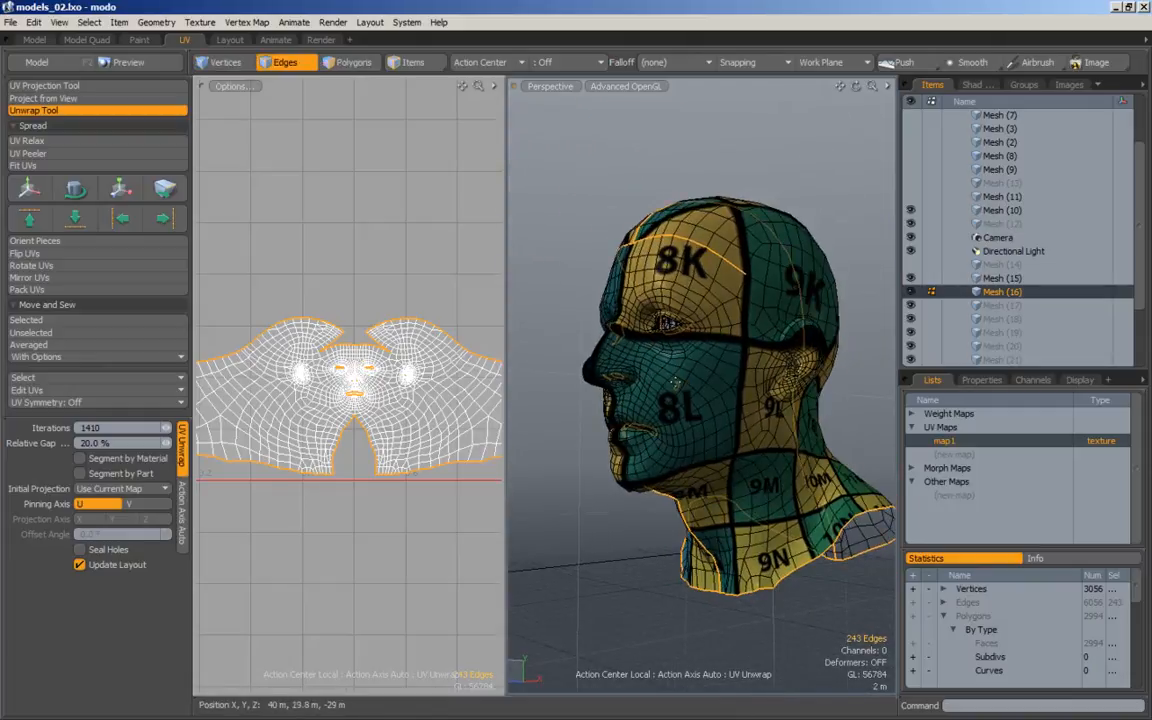
# Extend the front neck seam by one edge towards the chin and unwrap the head again from its current map.
pyautogui.keyDown('alt'); pyautogui.moveTo(406, 373); pyautogui.dragTo(383, 394, button='right'); pyautogui.keyUp('alt')
pyautogui.press('space')
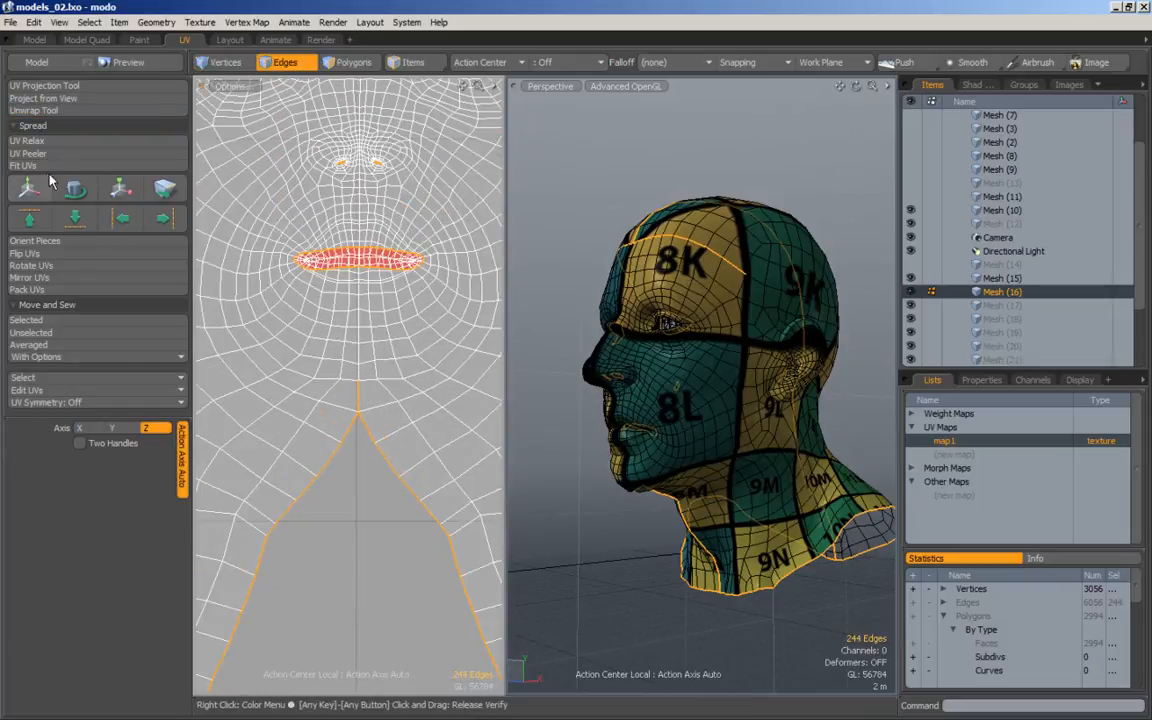
pyautogui.click(40, 110)
pyautogui.moveTo(388, 312); pyautogui.dragTo(394, 312)
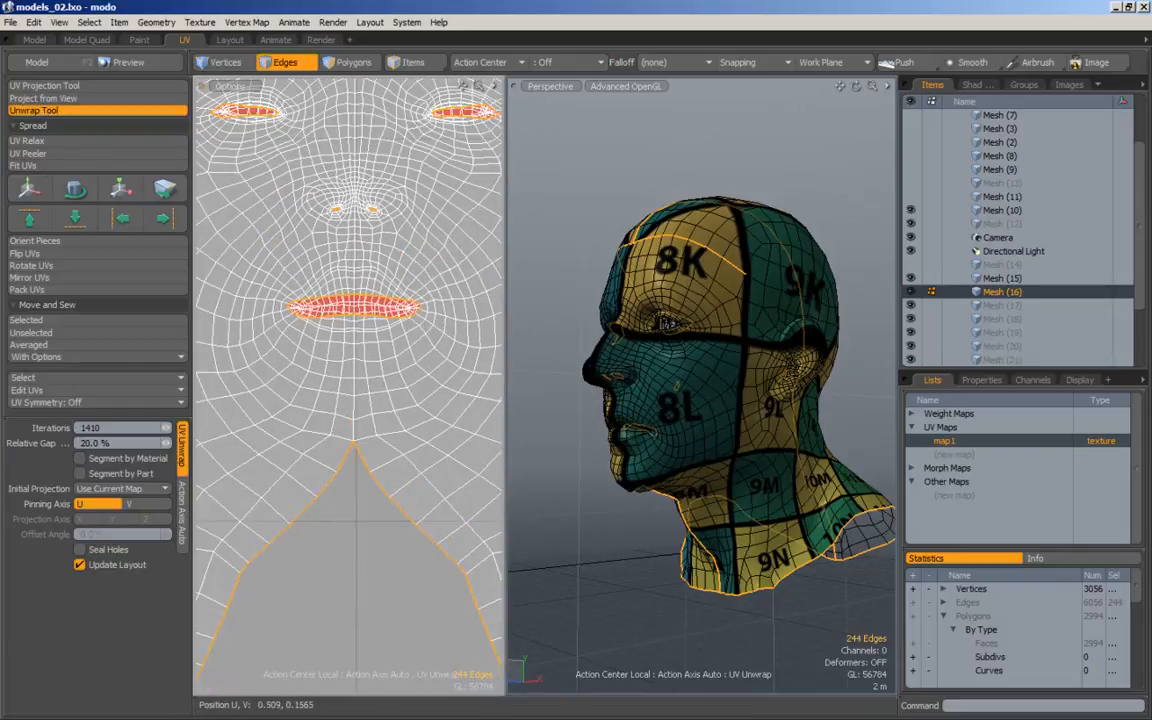
# Examine the checker squares on the face and neck against the full UV layout, and the checker distortion around the ear.
pyautogui.keyDown('alt'); pyautogui.moveTo(627, 362); pyautogui.dragTo(715, 393); pyautogui.keyUp('alt')
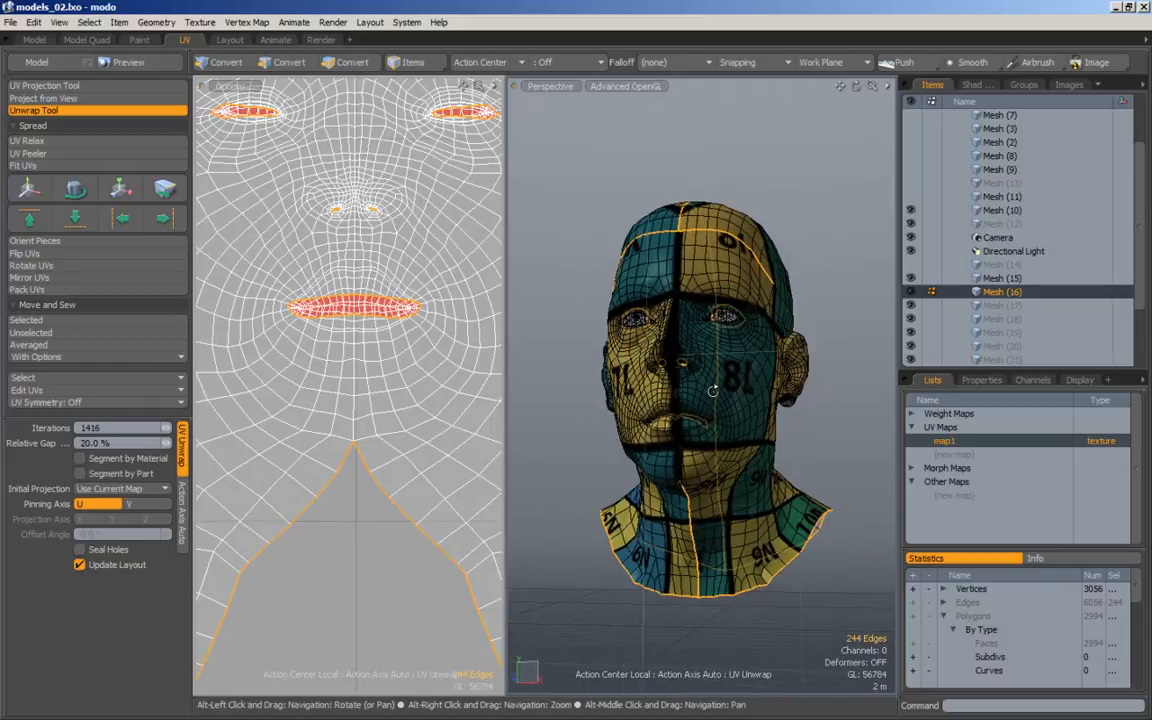
pyautogui.keyDown('alt'); pyautogui.moveTo(347, 292); pyautogui.dragTo(305, 297, button='right'); pyautogui.keyUp('alt')
pyautogui.keyDown('alt'); pyautogui.moveTo(308, 293); pyautogui.dragTo(314, 366); pyautogui.keyUp('alt')
pyautogui.keyDown('alt'); pyautogui.moveTo(393, 328); pyautogui.dragTo(378, 352, button='right'); pyautogui.keyUp('alt')
pyautogui.keyDown('alt'); pyautogui.moveTo(378, 352); pyautogui.dragTo(315, 366); pyautogui.keyUp('alt')
pyautogui.keyDown('alt'); pyautogui.moveTo(757, 396); pyautogui.dragTo(674, 406); pyautogui.keyUp('alt')
pyautogui.keyDown('alt'); pyautogui.moveTo(674, 406); pyautogui.dragTo(689, 427, button='right'); pyautogui.keyUp('alt')
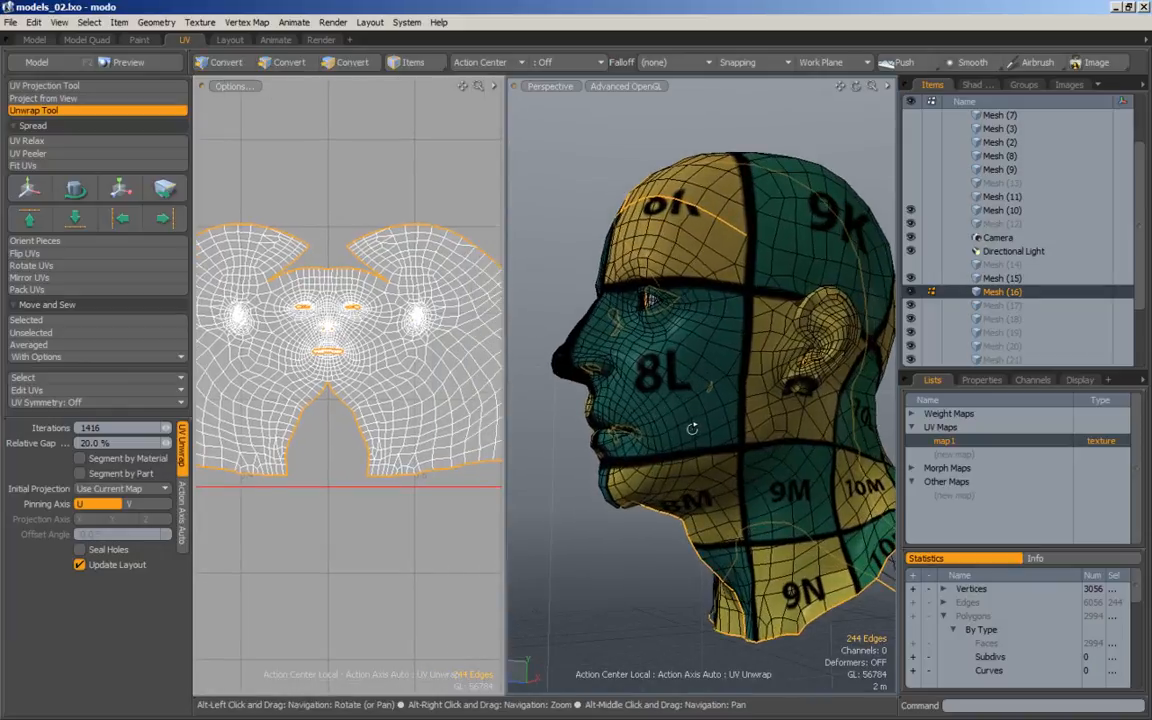
pyautogui.keyDown('alt'); pyautogui.moveTo(689, 427); pyautogui.dragTo(665, 421); pyautogui.keyUp('alt')
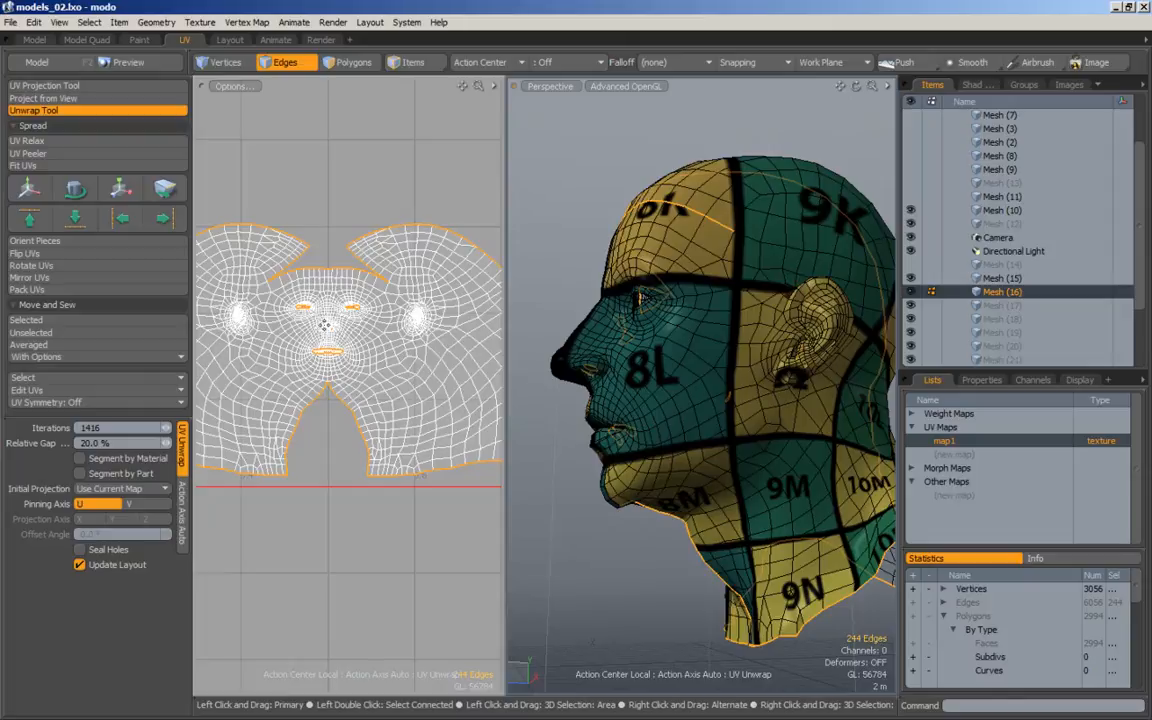
pyautogui.keyDown('alt'); pyautogui.keyDown('shift'); pyautogui.moveTo(834, 336); pyautogui.dragTo(735, 400); pyautogui.keyUp('shift'); pyautogui.keyUp('alt')
pyautogui.keyDown('alt'); pyautogui.moveTo(735, 400); pyautogui.dragTo(749, 406, button='right'); pyautogui.keyUp('alt')
pyautogui.moveTo(749, 406)
pyautogui.keyDown('alt'); pyautogui.mouseDown()
pyautogui.moveTo(560, 415)
pyautogui.moveTo(765, 421)
pyautogui.mouseUp(); pyautogui.keyUp('alt')
pyautogui.keyDown('alt'); pyautogui.moveTo(722, 407); pyautogui.dragTo(715, 392, button='right'); pyautogui.keyUp('alt')
pyautogui.keyDown('alt'); pyautogui.moveTo(715, 392); pyautogui.dragTo(720, 402); pyautogui.keyUp('alt')
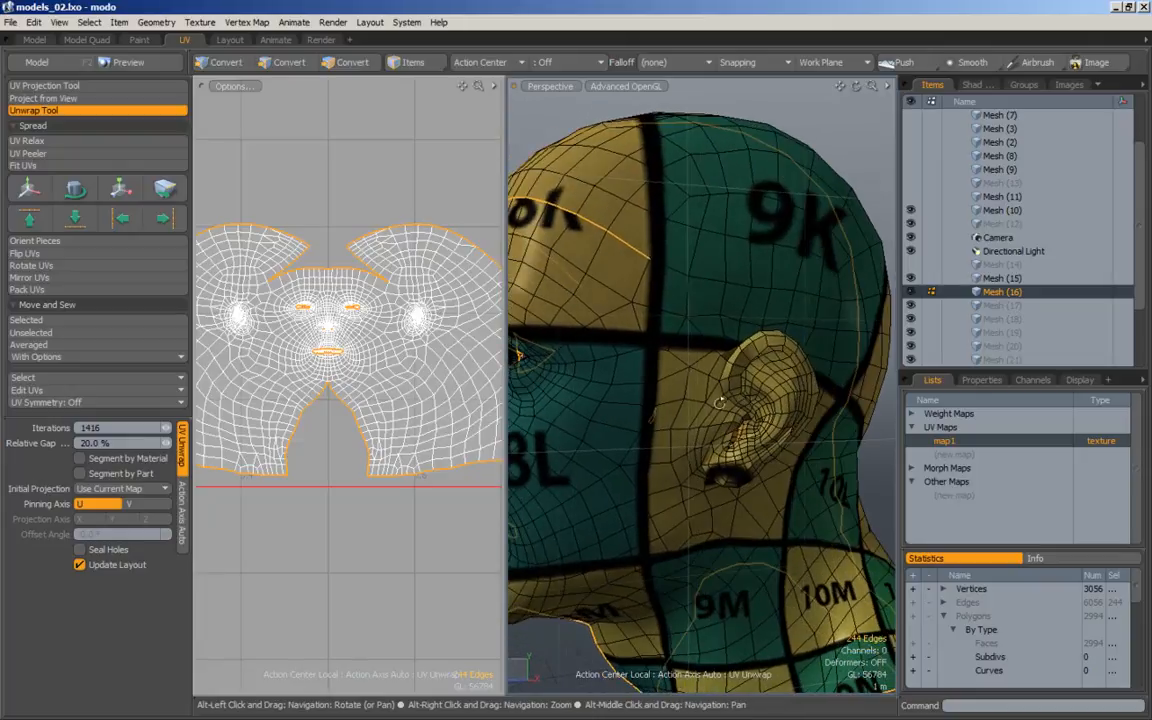
# Switch to polygon selection, clear the few selected rim polygons and lasso-select both ears through the head.
pyautogui.click(365, 64)
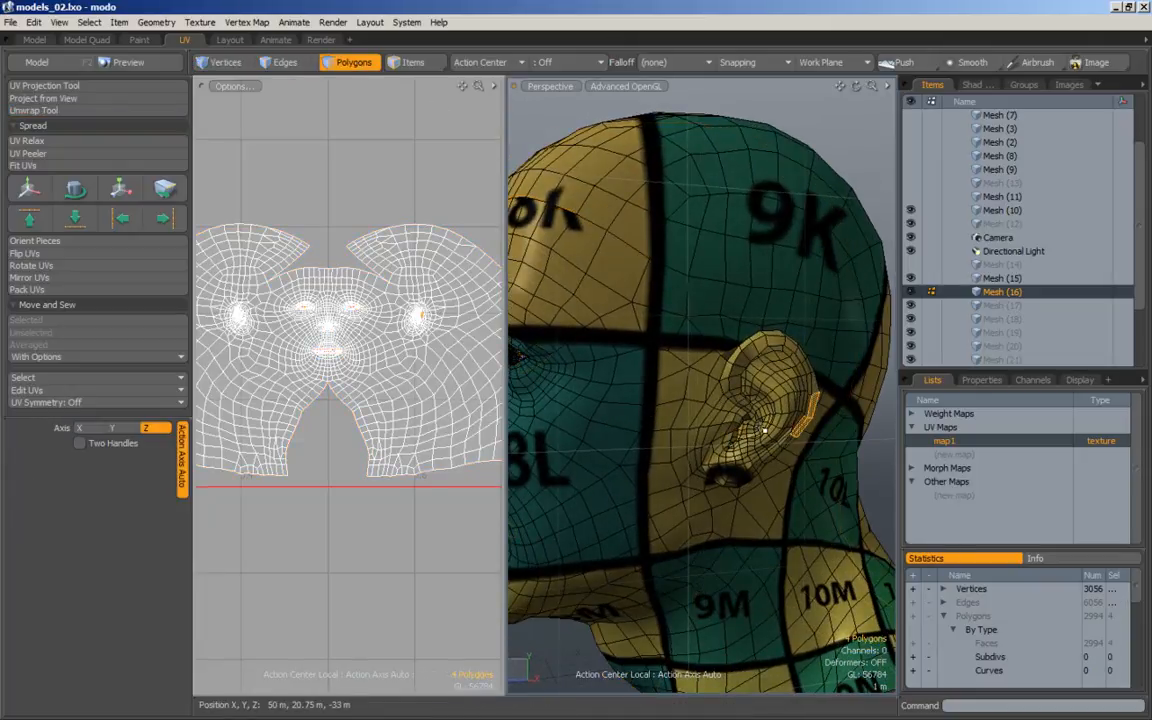
pyautogui.press('KP_2')
pyautogui.press('KP_3')
pyautogui.keyDown('alt'); pyautogui.moveTo(830, 374); pyautogui.dragTo(712, 350, button='right'); pyautogui.keyUp('alt')
pyautogui.moveTo(622, 314); pyautogui.dragTo(727, 347, button='right')
pyautogui.keyDown('alt'); pyautogui.moveTo(609, 298); pyautogui.dragTo(690, 410); pyautogui.keyUp('alt')
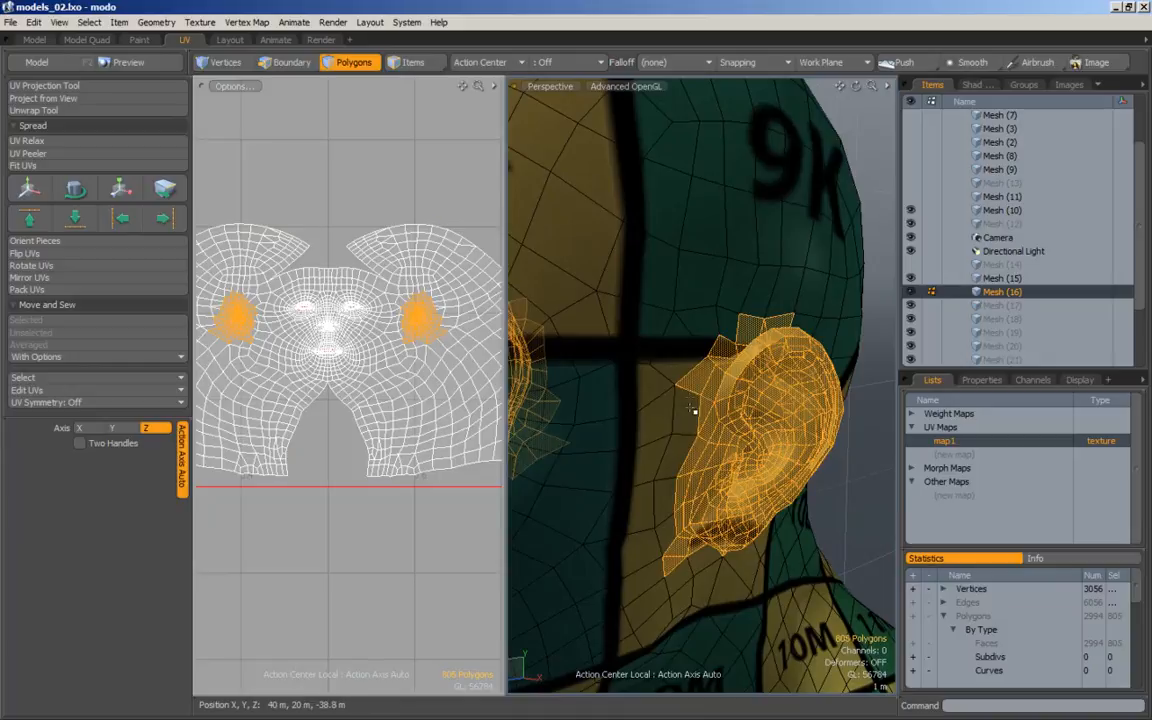
# Deselect the surplus head polygons in front of, behind and below the first ear.
pyautogui.keyDown('alt'); pyautogui.moveTo(722, 351); pyautogui.dragTo(580, 388); pyautogui.keyUp('alt')
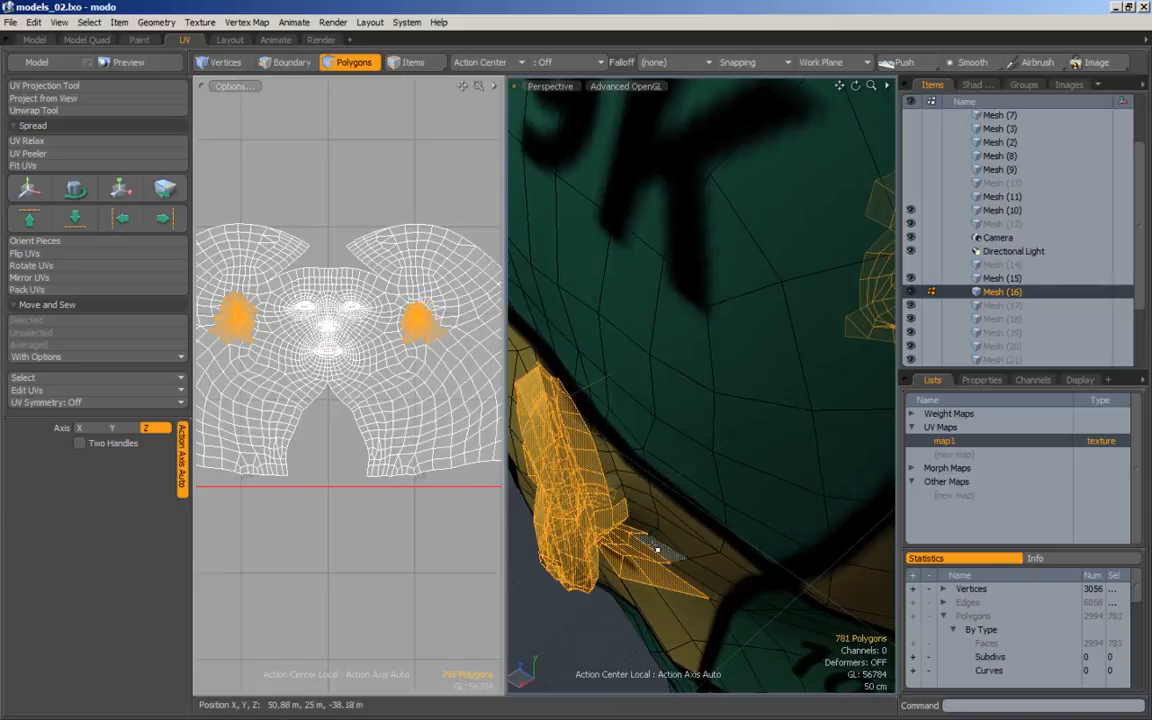
pyautogui.keyDown('alt'); pyautogui.moveTo(657, 549); pyautogui.dragTo(632, 465); pyautogui.keyUp('alt')
pyautogui.keyDown('alt'); pyautogui.moveTo(601, 566); pyautogui.dragTo(663, 437); pyautogui.keyUp('alt')
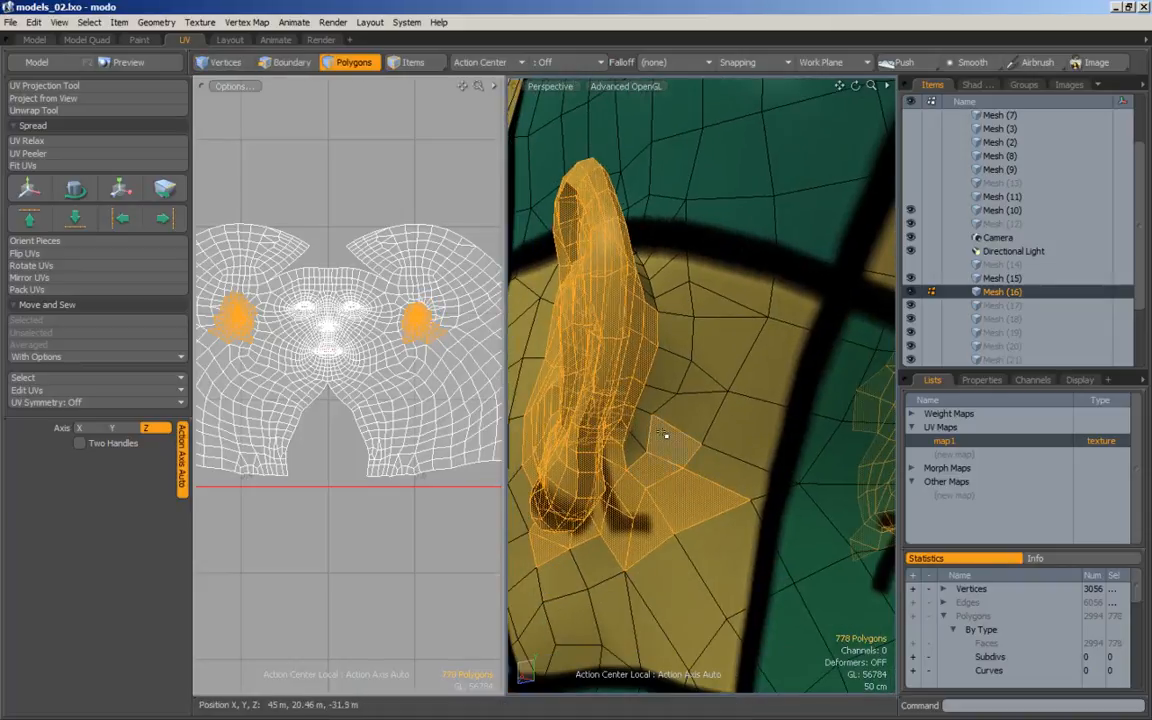
pyautogui.keyDown('alt'); pyautogui.moveTo(615, 547); pyautogui.dragTo(543, 538); pyautogui.keyUp('alt')
pyautogui.keyDown('alt'); pyautogui.moveTo(728, 542); pyautogui.dragTo(607, 500); pyautogui.keyUp('alt')
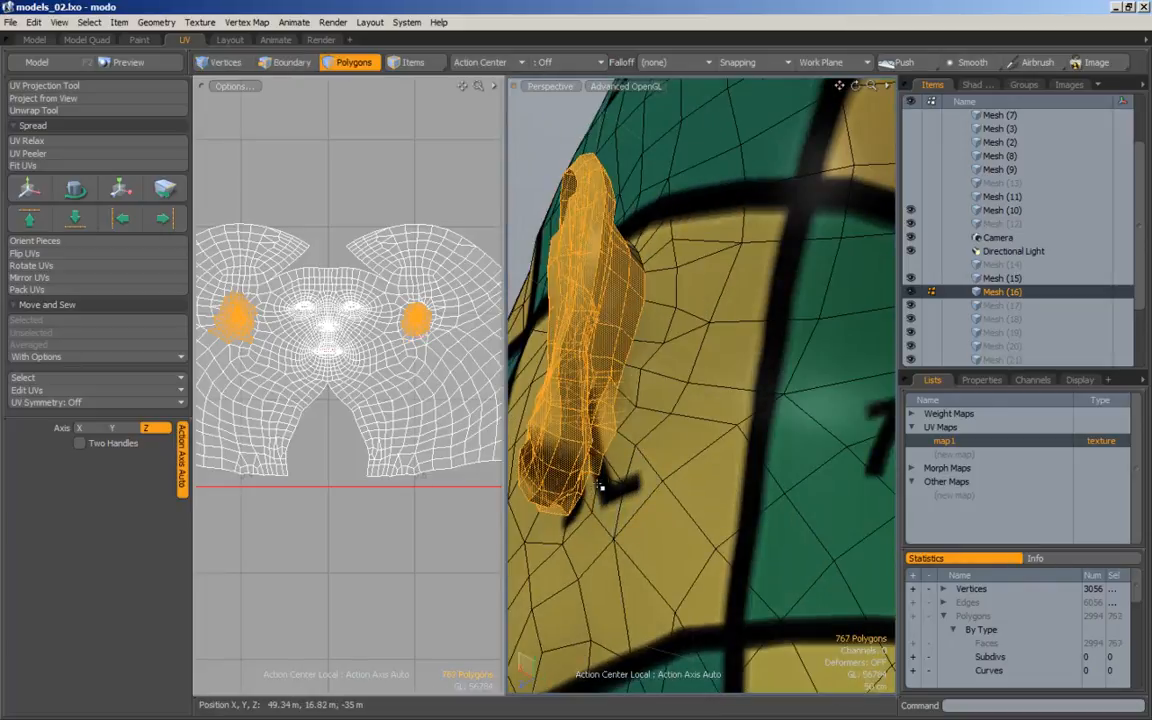
# Add the missing polygons where the back of the first ear joins the head to the selection.
pyautogui.keyDown('alt'); pyautogui.moveTo(650, 266); pyautogui.dragTo(646, 390); pyautogui.keyUp('alt')
pyautogui.keyDown('alt'); pyautogui.moveTo(670, 558); pyautogui.dragTo(670, 512); pyautogui.keyUp('alt')
pyautogui.keyDown('alt'); pyautogui.moveTo(708, 468); pyautogui.dragTo(704, 442); pyautogui.keyUp('alt')
pyautogui.moveTo(724, 352)
pyautogui.keyDown('alt'); pyautogui.mouseDown()
pyautogui.moveTo(689, 404)
pyautogui.moveTo(707, 393)
pyautogui.moveTo(710, 340)
pyautogui.mouseUp(); pyautogui.keyUp('alt')
pyautogui.keyDown('alt'); pyautogui.moveTo(710, 340); pyautogui.dragTo(704, 445); pyautogui.keyUp('alt')
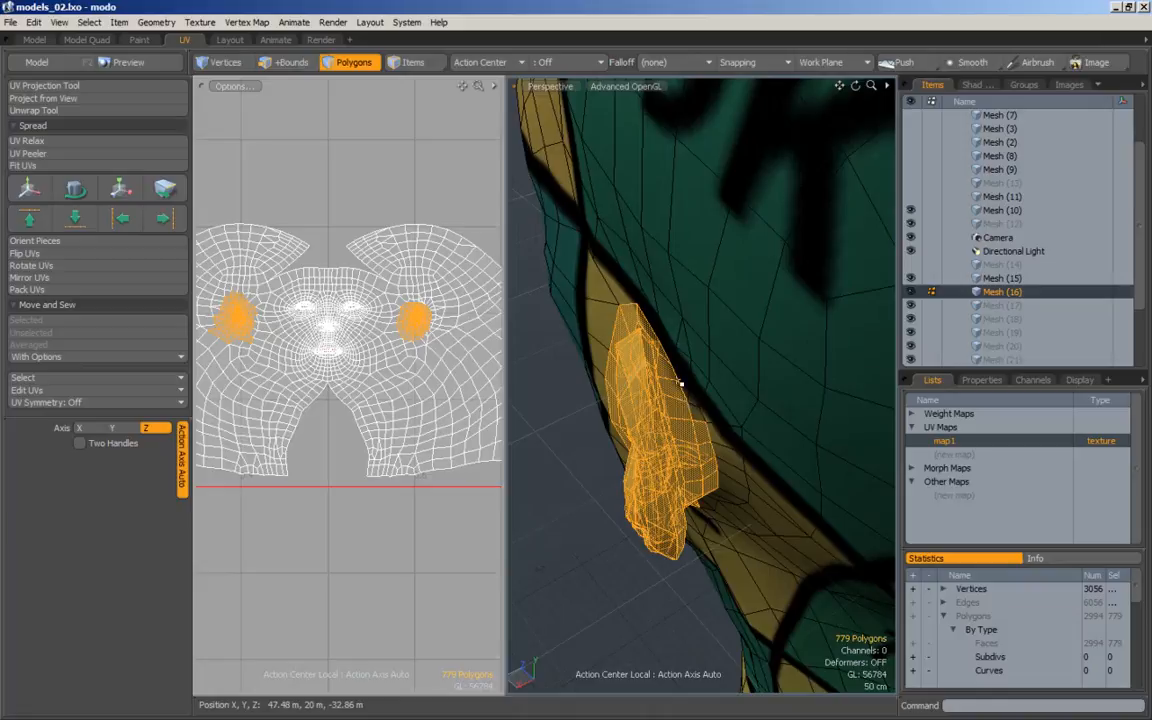
pyautogui.keyDown('shift'); pyautogui.moveTo(686, 392); pyautogui.dragTo(695, 414); pyautogui.keyUp('shift')
pyautogui.keyDown('alt'); pyautogui.moveTo(702, 448); pyautogui.dragTo(741, 432); pyautogui.keyUp('alt')
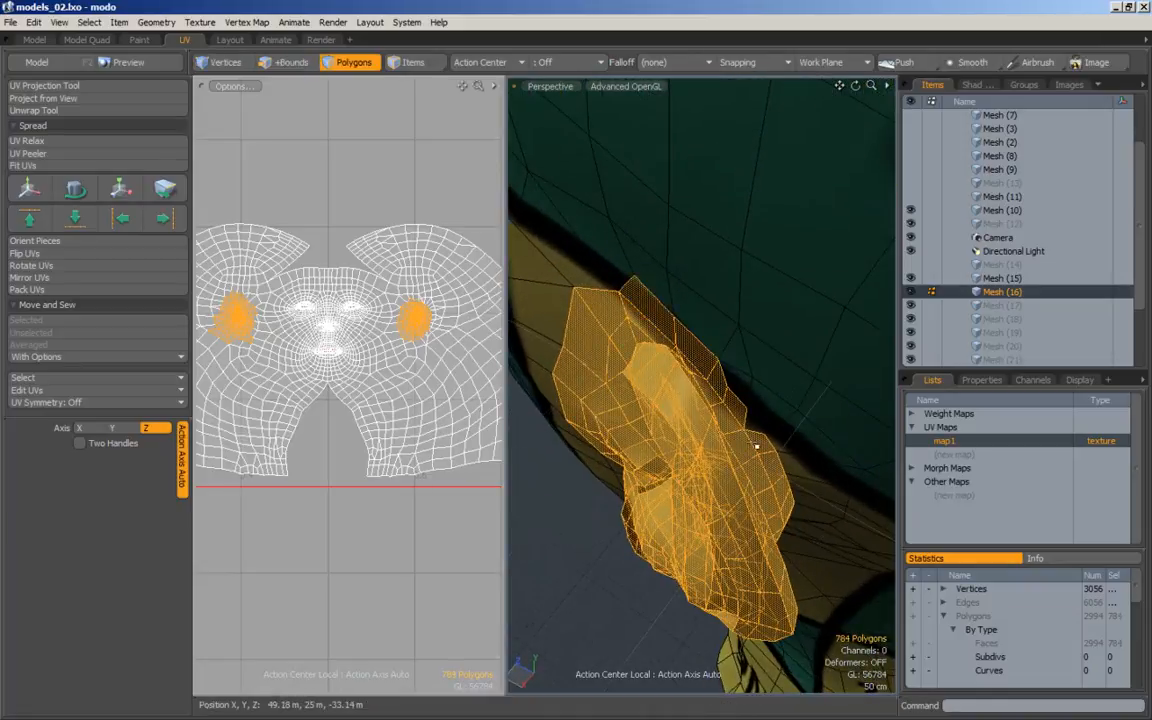
pyautogui.keyDown('alt'); pyautogui.moveTo(752, 425); pyautogui.dragTo(590, 368); pyautogui.keyUp('alt')
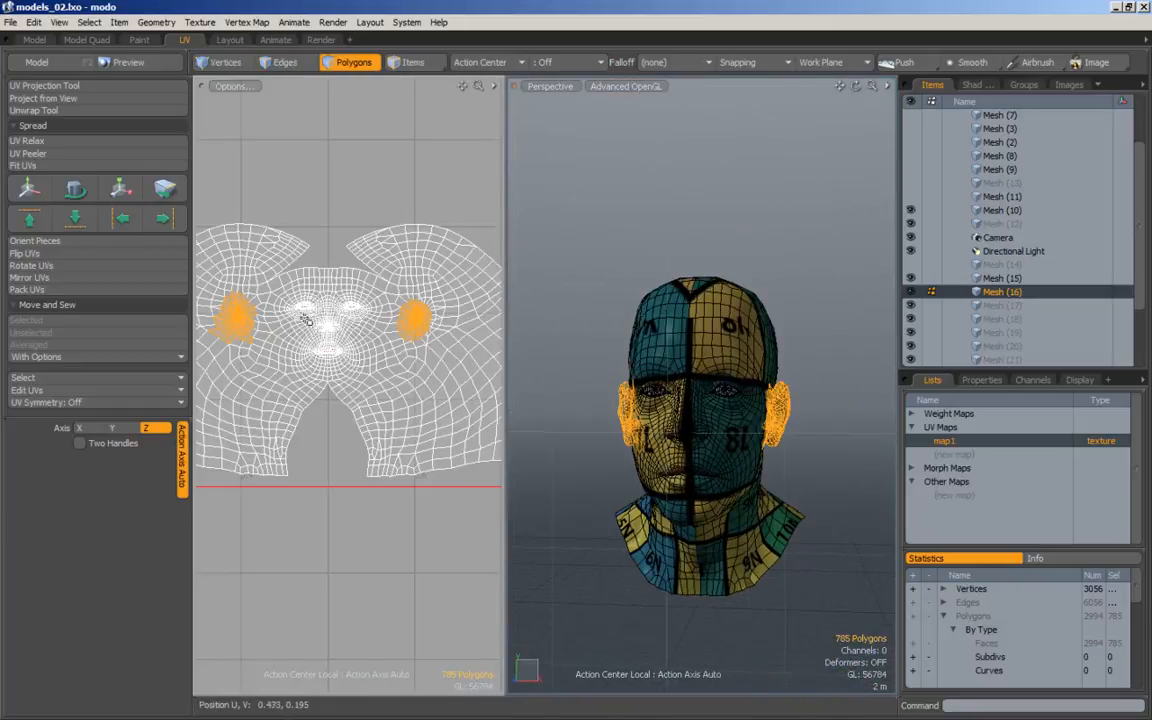
# Trim the surplus head polygons around the opposite ear from the selection and check the selection outline of both ears.
pyautogui.keyDown('alt'); pyautogui.moveTo(599, 404); pyautogui.dragTo(675, 428); pyautogui.keyUp('alt')
pyautogui.scroll(2, 733, 408)
pyautogui.moveTo(656, 427)
pyautogui.keyDown('alt'); pyautogui.mouseDown()
pyautogui.moveTo(733, 408)
pyautogui.moveTo(615, 462)
pyautogui.moveTo(661, 470)
pyautogui.moveTo(664, 445)
pyautogui.mouseUp(); pyautogui.keyUp('alt')
pyautogui.scroll(1, 721, 419)
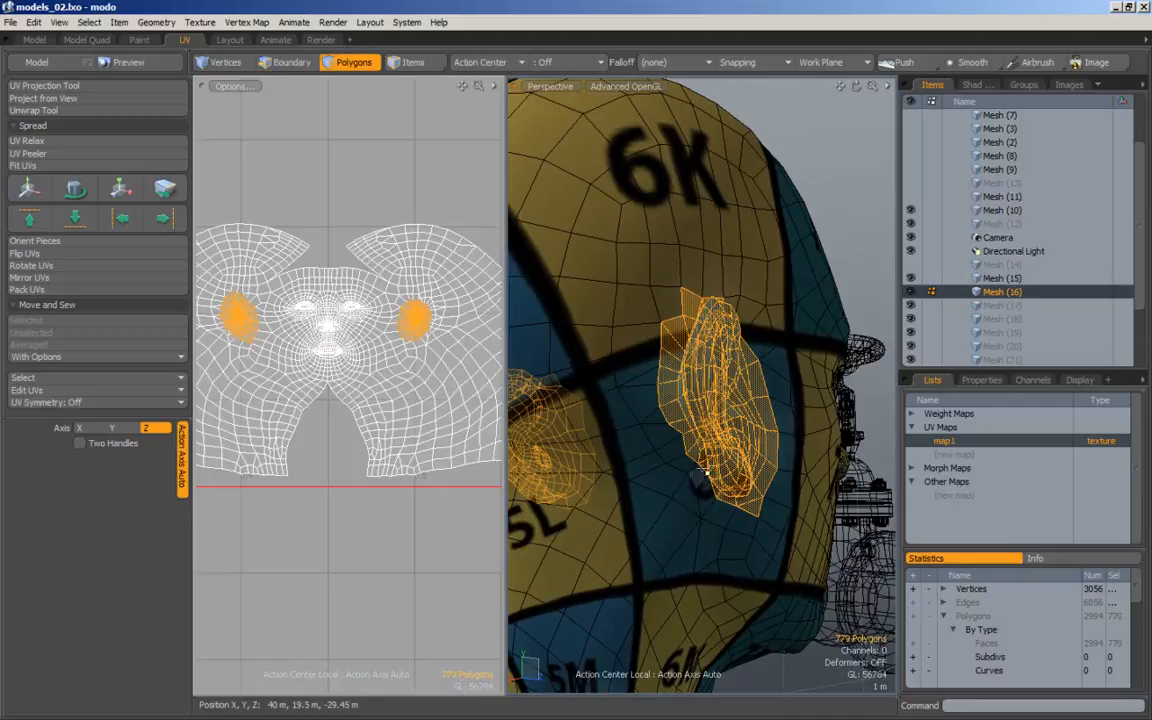
pyautogui.keyDown('alt'); pyautogui.moveTo(704, 472); pyautogui.dragTo(668, 370); pyautogui.keyUp('alt')
pyautogui.keyDown('alt'); pyautogui.moveTo(802, 330); pyautogui.dragTo(676, 365); pyautogui.keyUp('alt')
pyautogui.press('KP_2')
pyautogui.press('KP_3')
pyautogui.press('KP_Decimal')
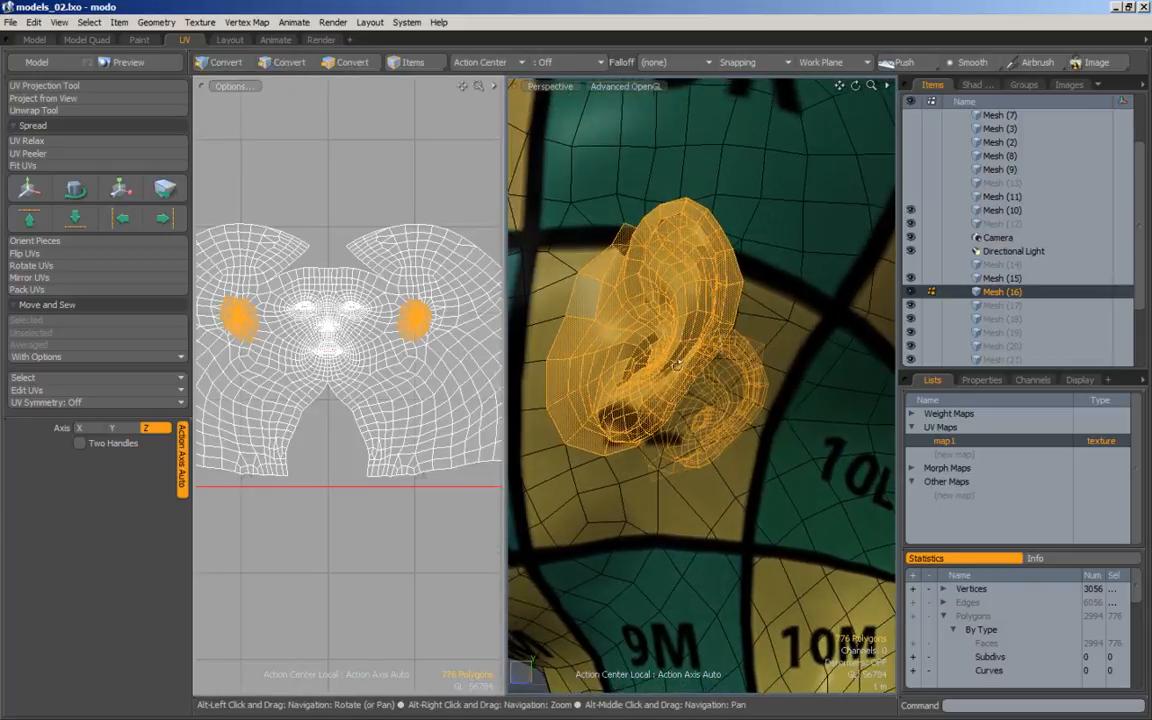
pyautogui.keyDown('alt'); pyautogui.moveTo(603, 447); pyautogui.dragTo(548, 446); pyautogui.keyUp('alt')
pyautogui.keyDown('alt'); pyautogui.moveTo(654, 426); pyautogui.dragTo(507, 350); pyautogui.keyUp('alt')
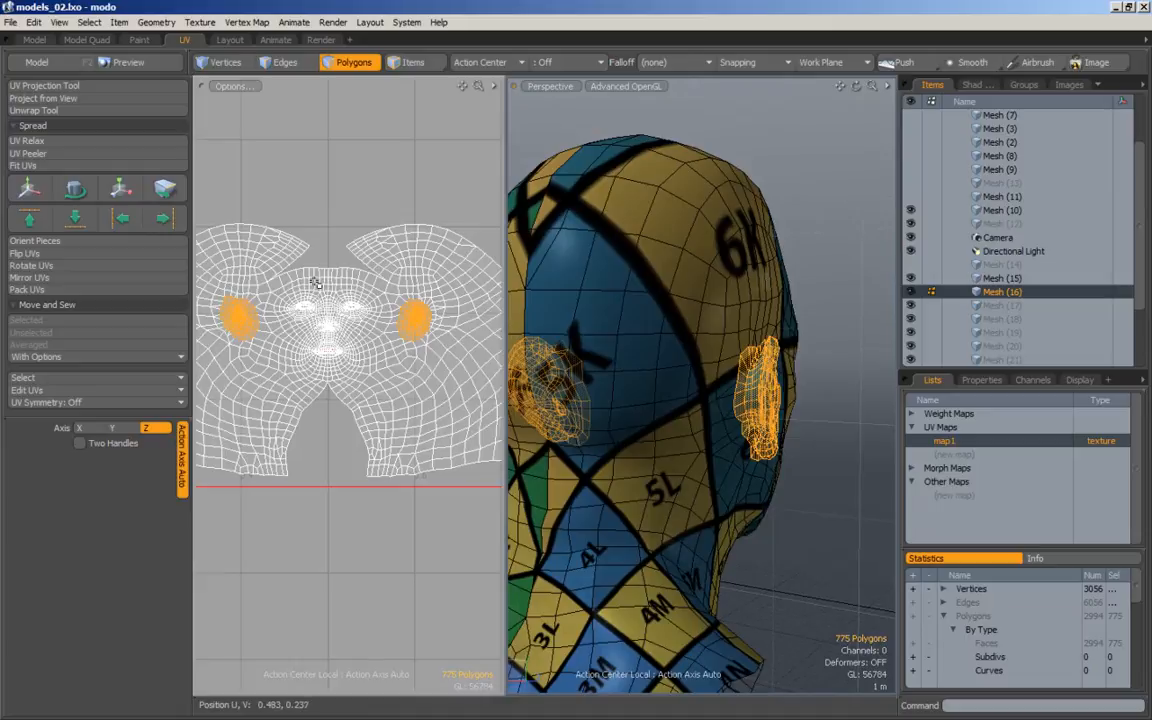
# Cut the selected ear polygons from the head mesh and paste them into Mesh (17).
pyautogui.press('Delete')
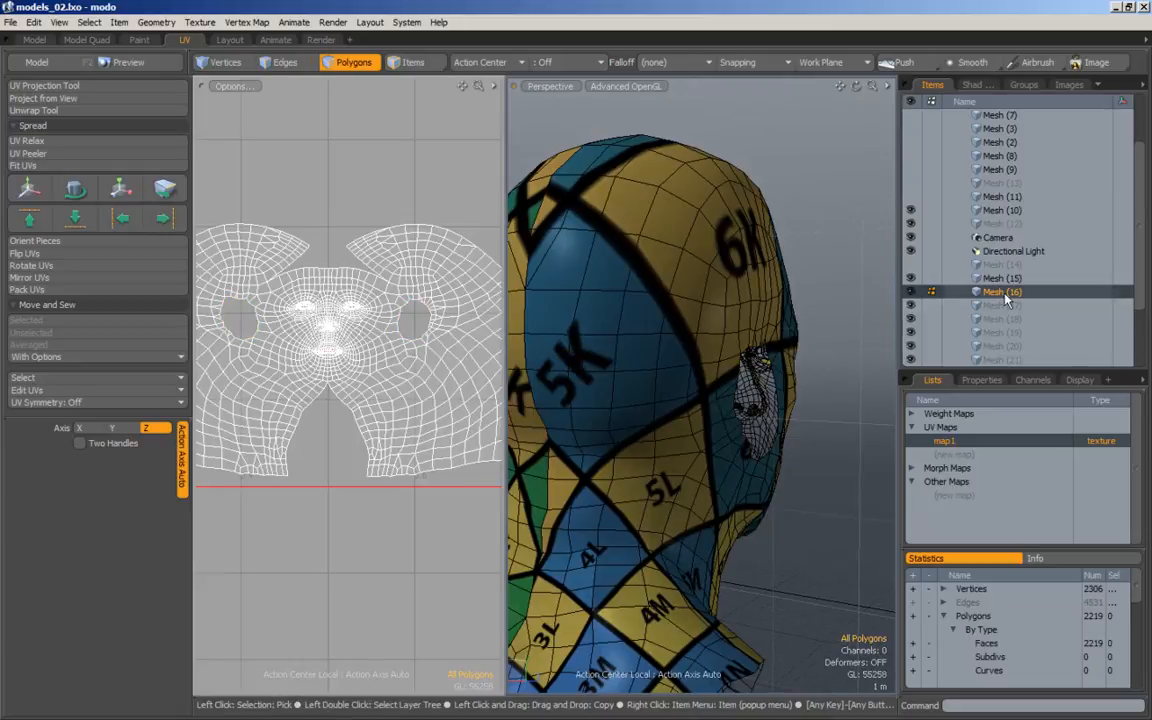
pyautogui.click(1003, 305)
pyautogui.hotkey('ctrl', 'v')
# Select all polygons of the nearer ear in Mesh (17) and delete the mesh's map1 and Texture UV maps.
pyautogui.keyDown('alt'); pyautogui.moveTo(828, 359); pyautogui.dragTo(824, 386); pyautogui.keyUp('alt')
pyautogui.doubleClick(758, 385)
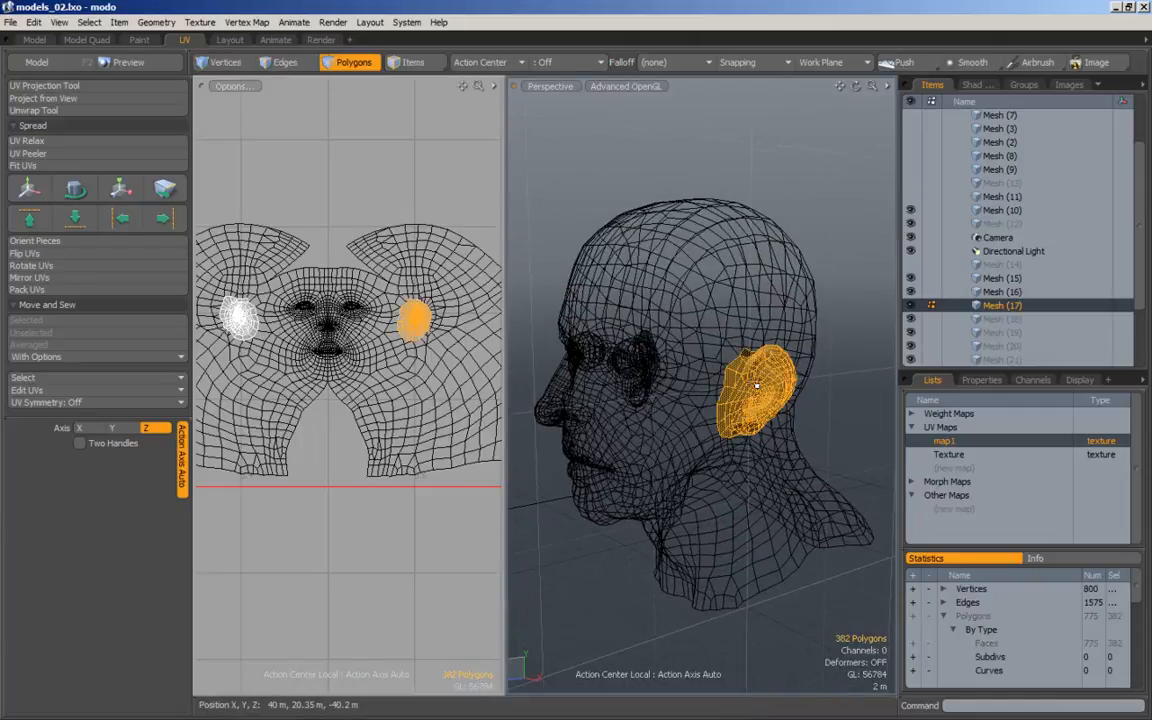
pyautogui.rightClick(932, 441)
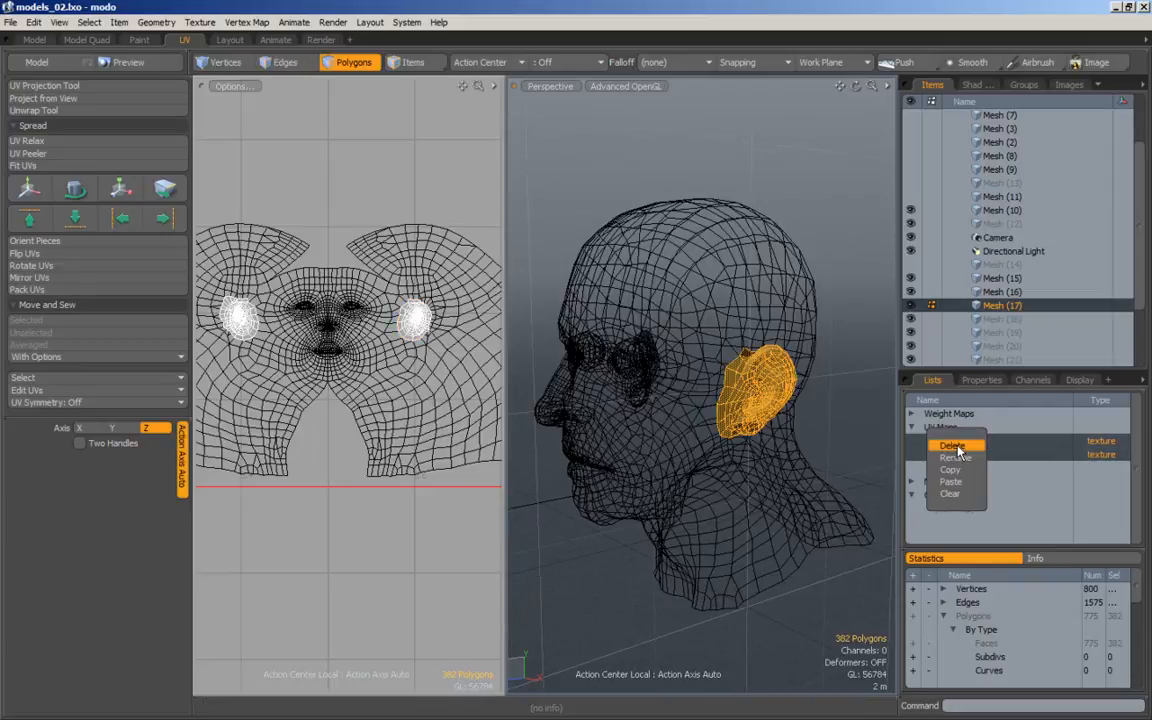
pyautogui.click(954, 446)
pyautogui.click(850, 415)
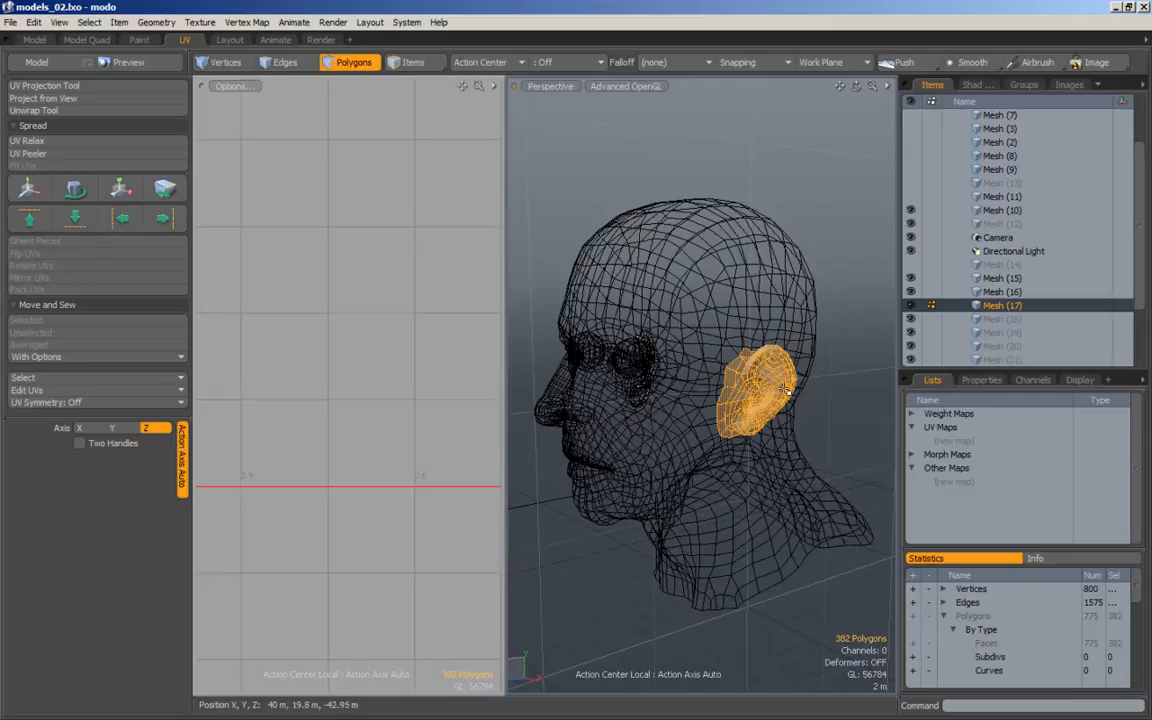
# Unwrap the selected ear and move its UV island down and sideways out of the way, clearing the selection.
pyautogui.click(20, 111)
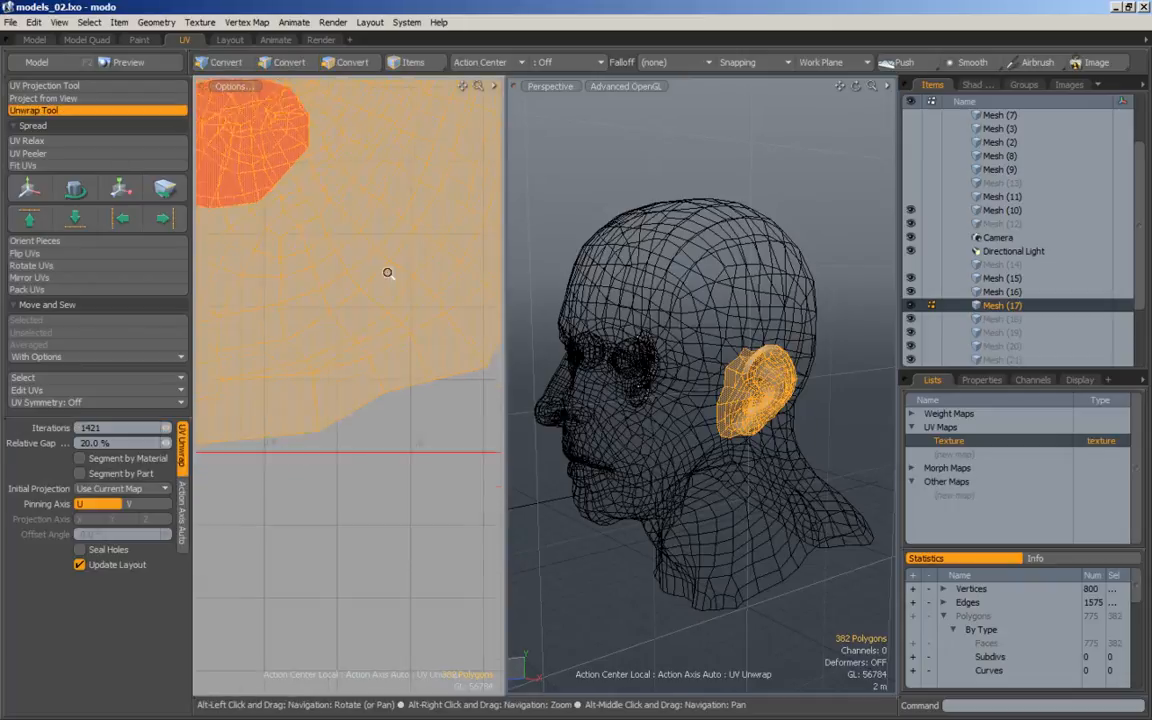
pyautogui.press('space')
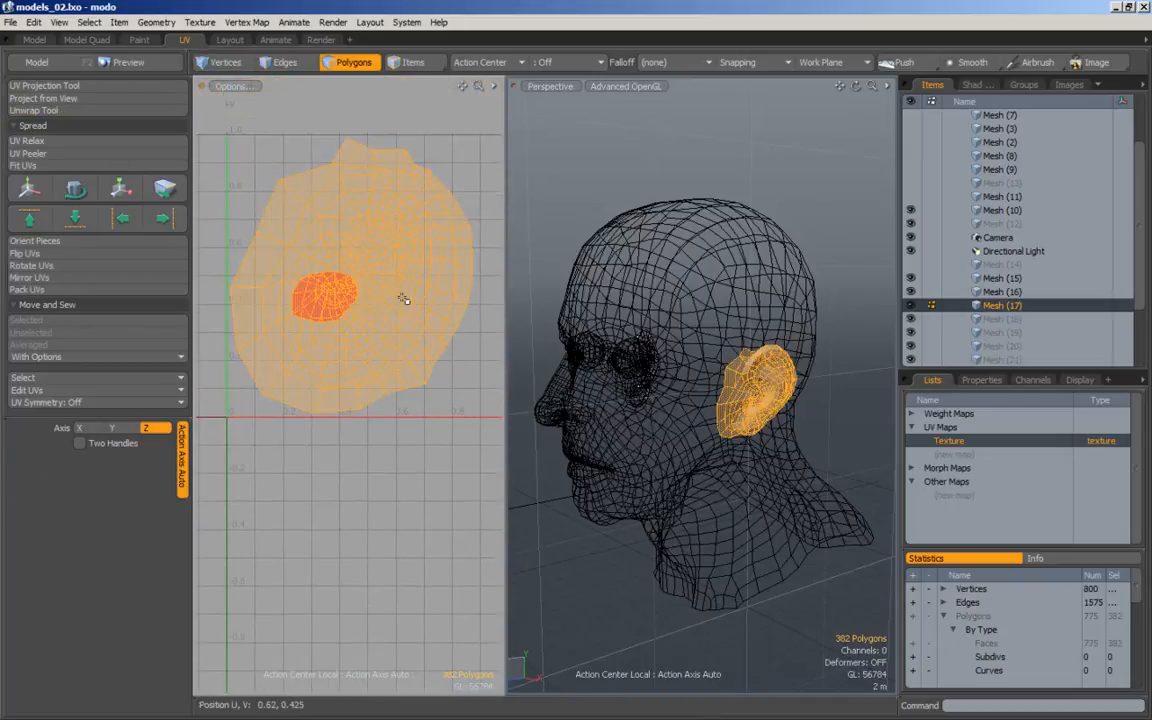
pyautogui.press('w')
pyautogui.moveTo(429, 199); pyautogui.dragTo(495, 378)
pyautogui.press('space')
pyautogui.click(372, 195)
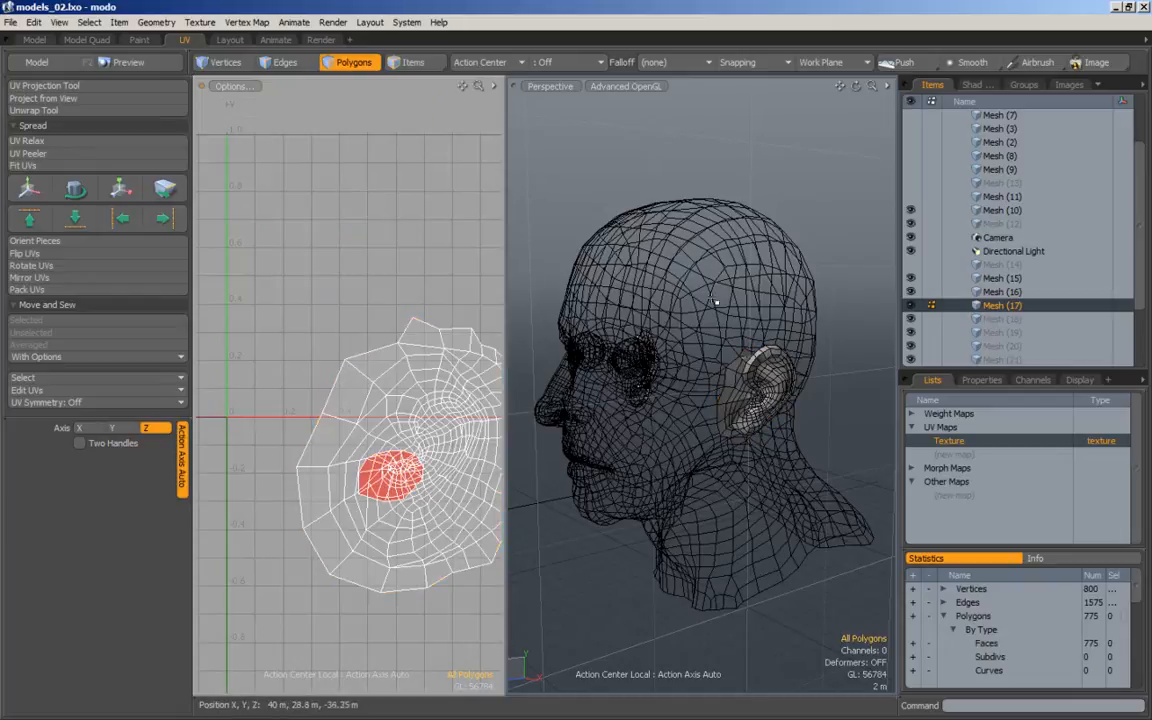
# Select the opposite ear's polygons, unwrap them, and move their UVs -1.4 in U, clearing the selection.
pyautogui.moveTo(714, 300); pyautogui.dragTo(567, 491, button='right')
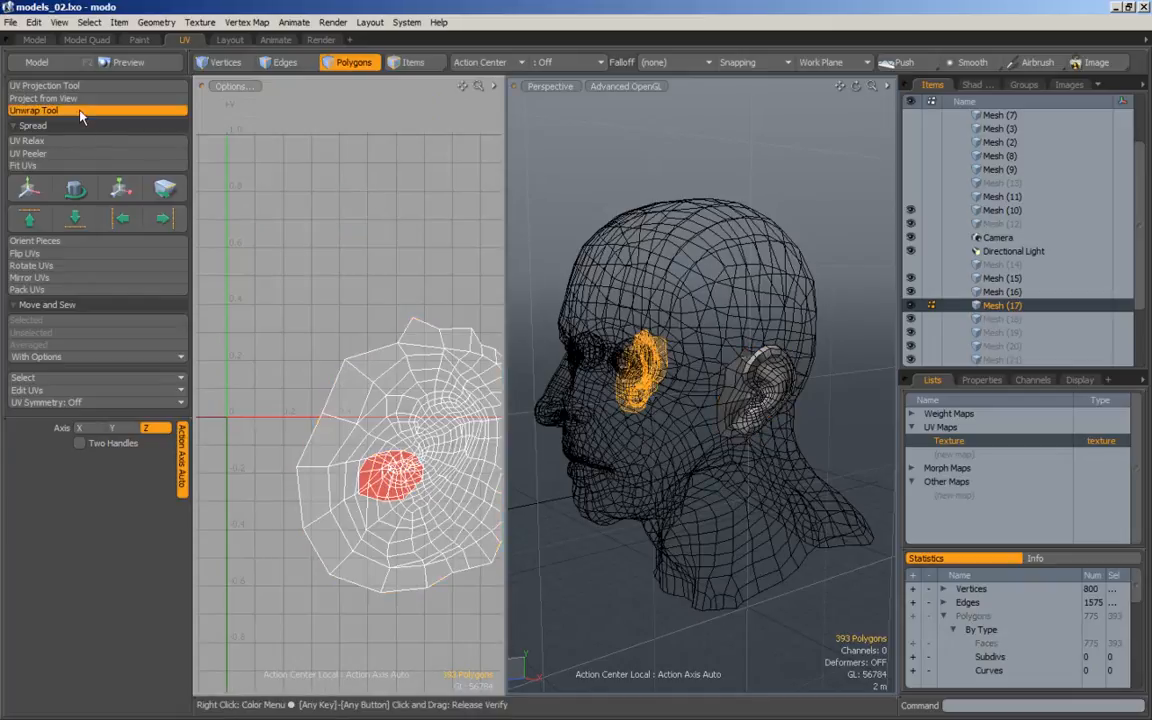
pyautogui.click(242, 203)
pyautogui.scroll(-3, 242, 205)
pyautogui.keyDown('alt'); pyautogui.moveTo(224, 236); pyautogui.dragTo(242, 244); pyautogui.keyUp('alt')
pyautogui.press('w')
pyautogui.moveTo(392, 252); pyautogui.dragTo(143, 258)
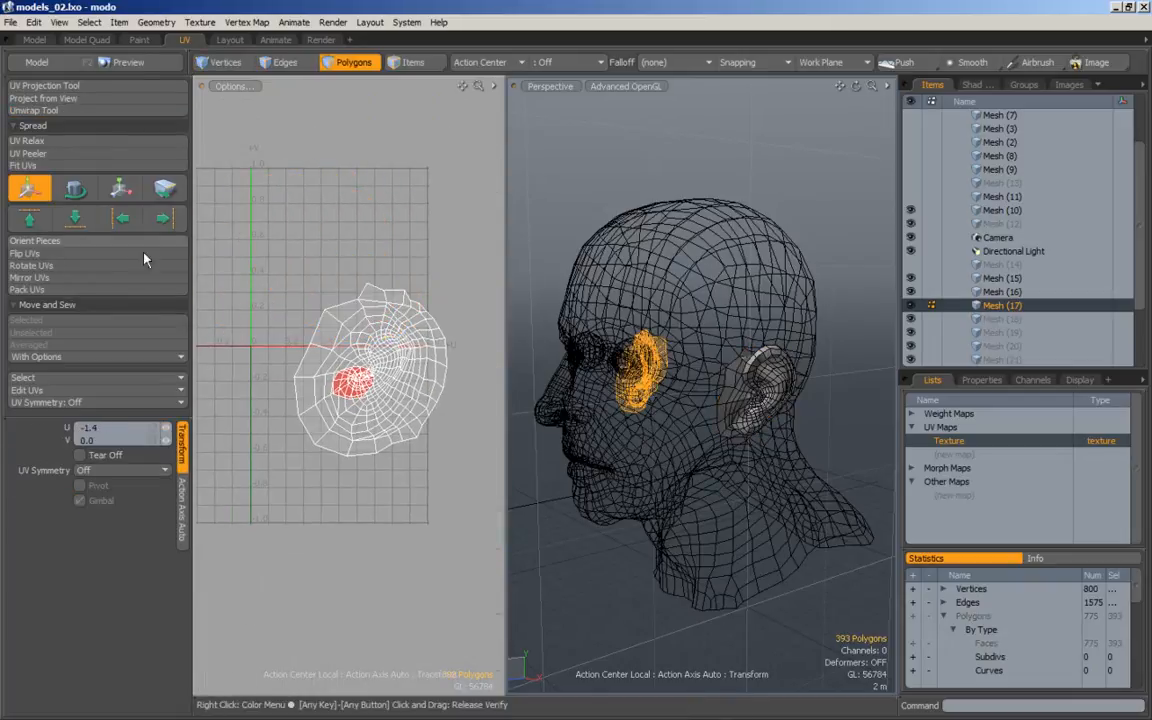
pyautogui.press('space')
pyautogui.click(323, 211)
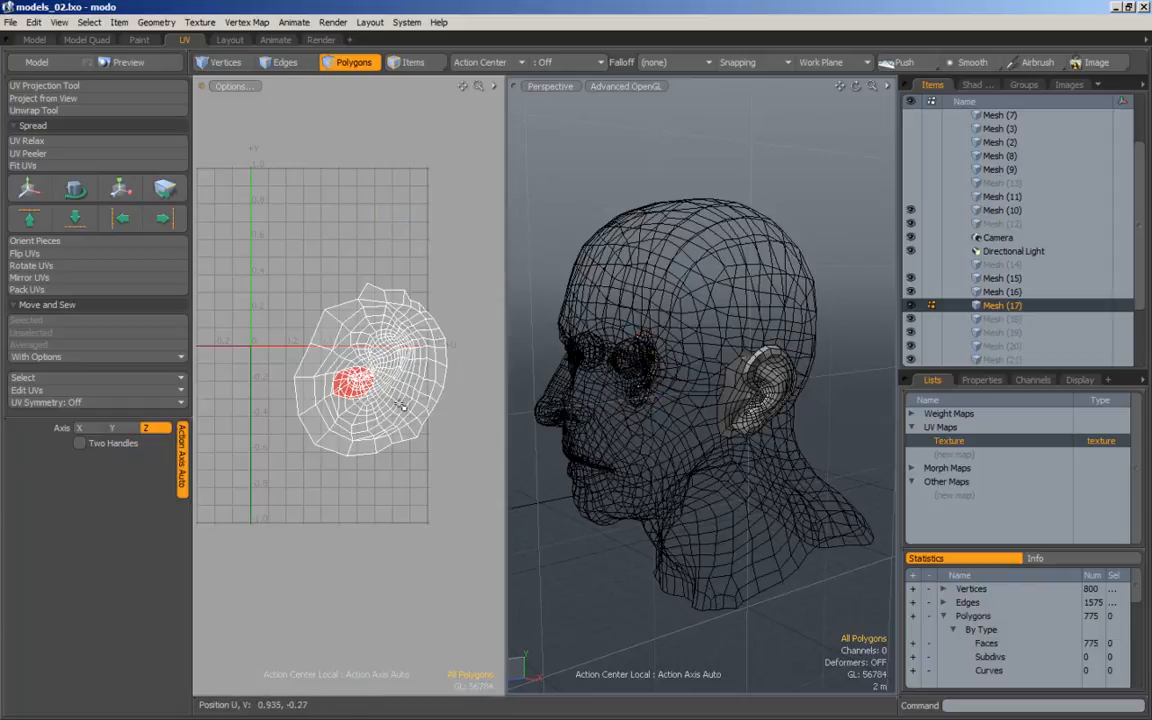
# Select the edge loop just inside the ear canal opening as a new seam.
pyautogui.scroll(4, 752, 390)
pyautogui.moveTo(752, 390)
pyautogui.keyDown('alt'); pyautogui.mouseDown()
pyautogui.moveTo(724, 396)
pyautogui.moveTo(748, 390)
pyautogui.moveTo(732, 348)
pyautogui.moveTo(708, 397)
pyautogui.moveTo(681, 407)
pyautogui.moveTo(748, 415)
pyautogui.mouseUp(); pyautogui.keyUp('alt')
pyautogui.scroll(-4, 724, 396)
pyautogui.scroll(5, 708, 397)
pyautogui.press('1')
pyautogui.press('space')
pyautogui.press('space')
pyautogui.press('space')
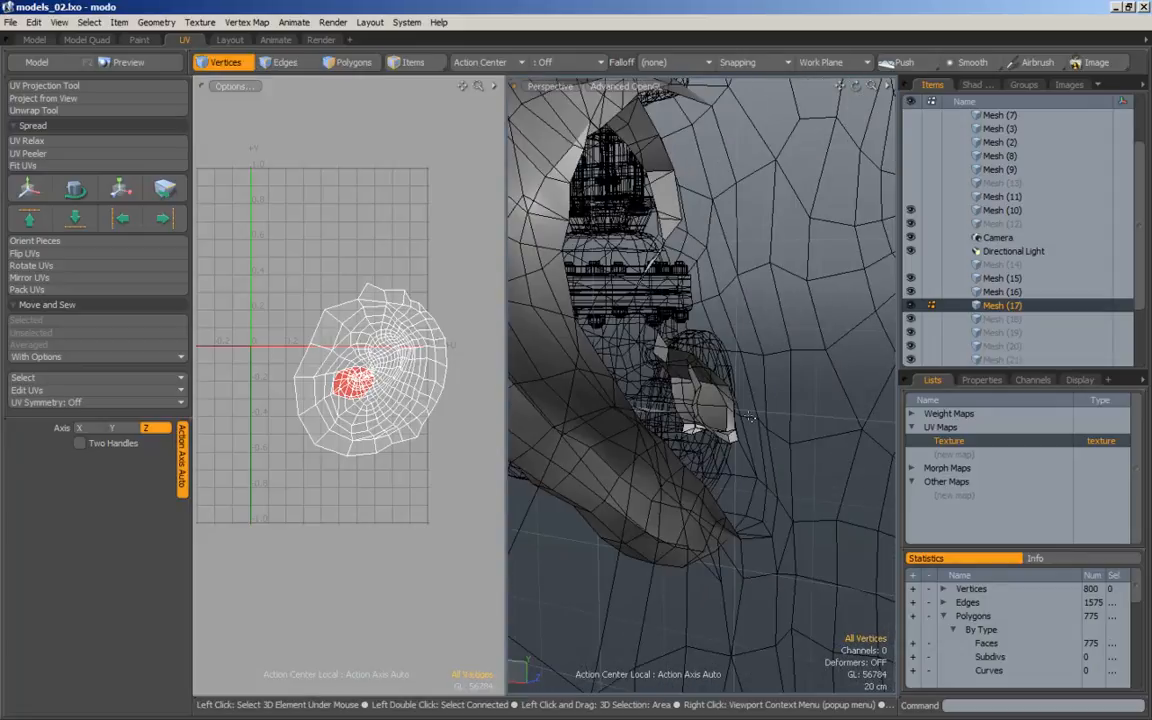
pyautogui.keyDown('alt'); pyautogui.moveTo(750, 416); pyautogui.dragTo(712, 419); pyautogui.keyUp('alt')
pyautogui.scroll(3, 750, 411)
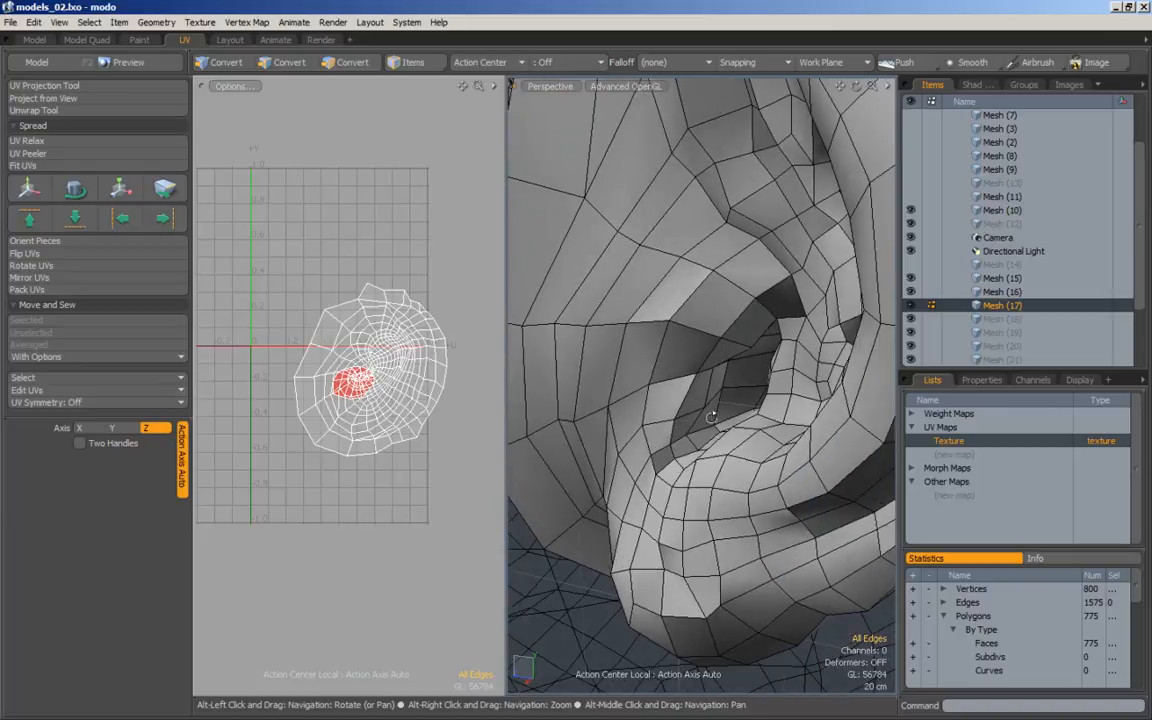
pyautogui.scroll(3, 743, 411)
pyautogui.doubleClick(714, 397)
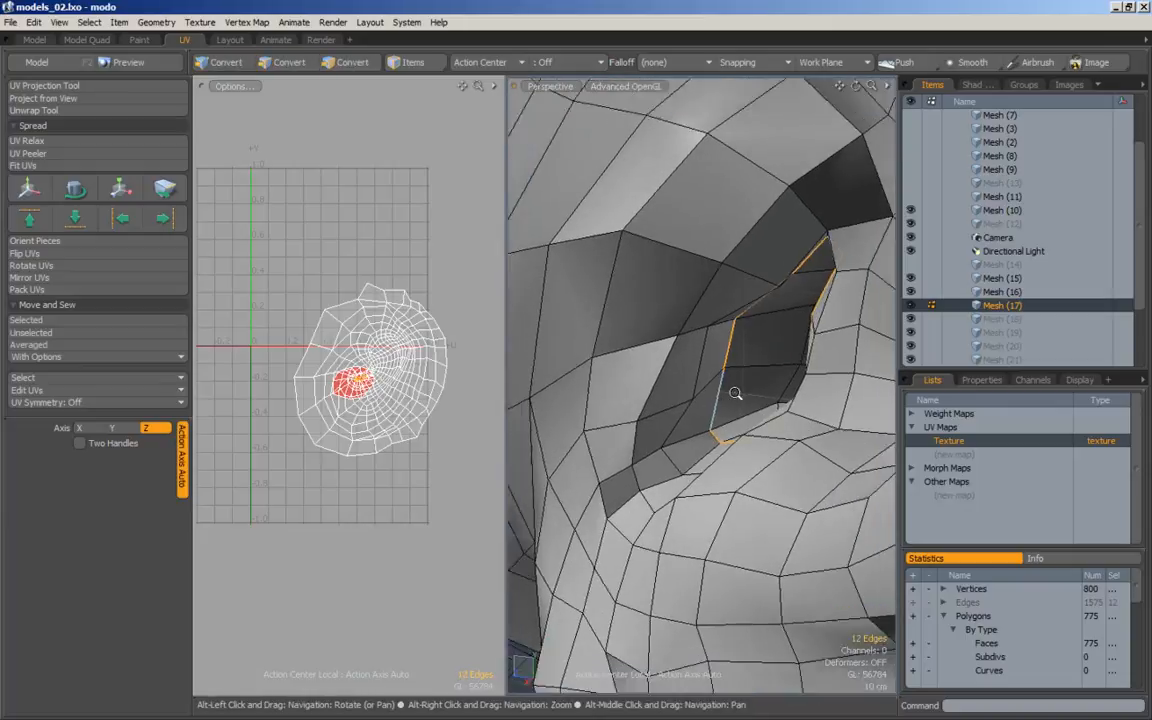
pyautogui.scroll(-2, 714, 397)
# Unwrap the ear mesh again with the ear canal loop as seam and check the flipped polygons inside the ear island.
pyautogui.click(47, 110)
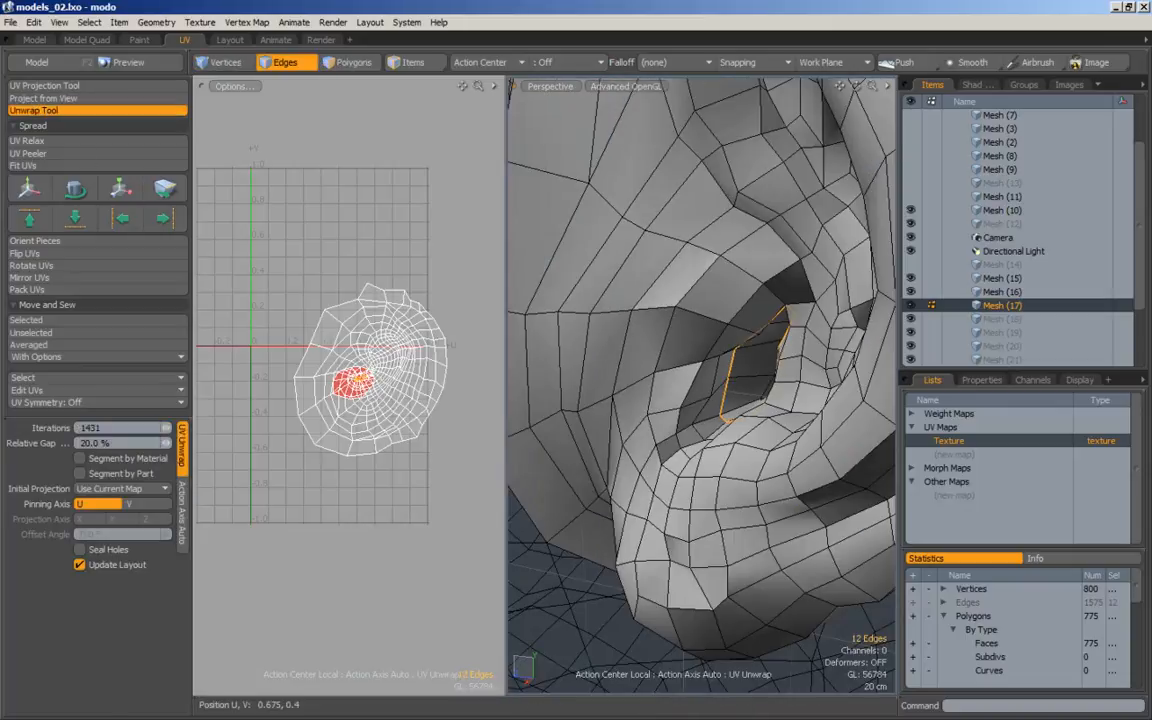
pyautogui.click(372, 276)
pyautogui.press('space')
pyautogui.click(435, 303)
pyautogui.keyDown('ctrl'); pyautogui.keyDown('alt'); pyautogui.moveTo(375, 315); pyautogui.dragTo(410, 300); pyautogui.keyUp('alt'); pyautogui.keyUp('ctrl')
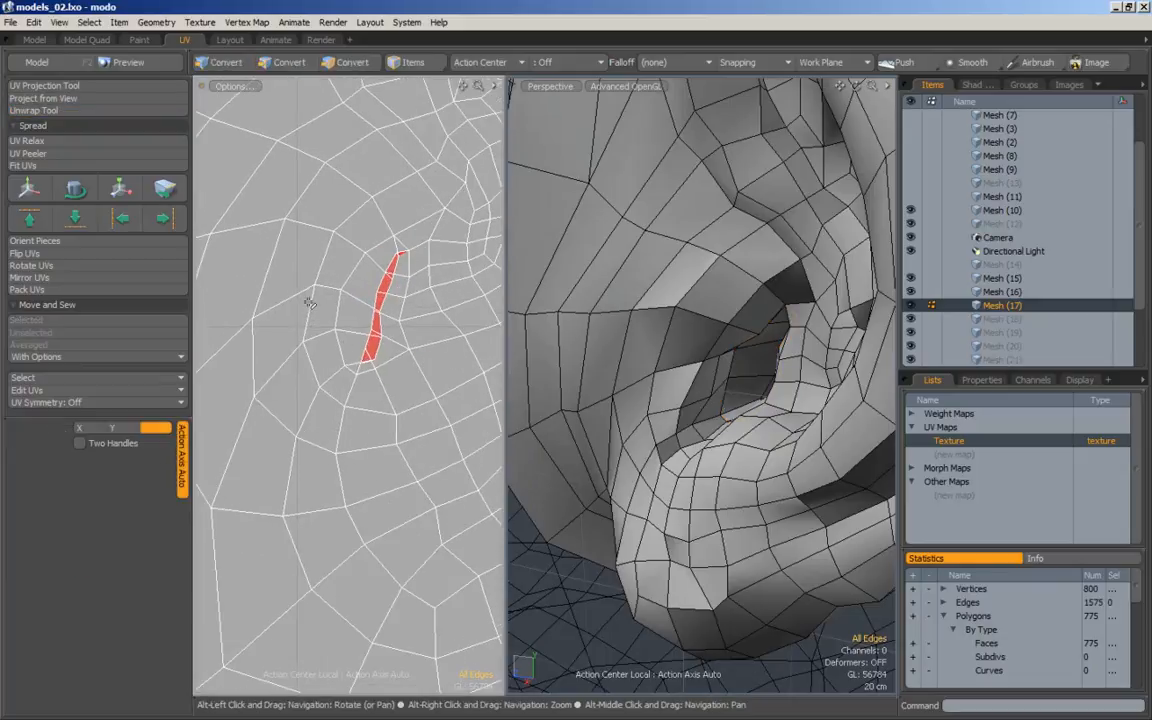
pyautogui.keyDown('alt'); pyautogui.moveTo(378, 292); pyautogui.dragTo(265, 318, button='right'); pyautogui.keyUp('alt')
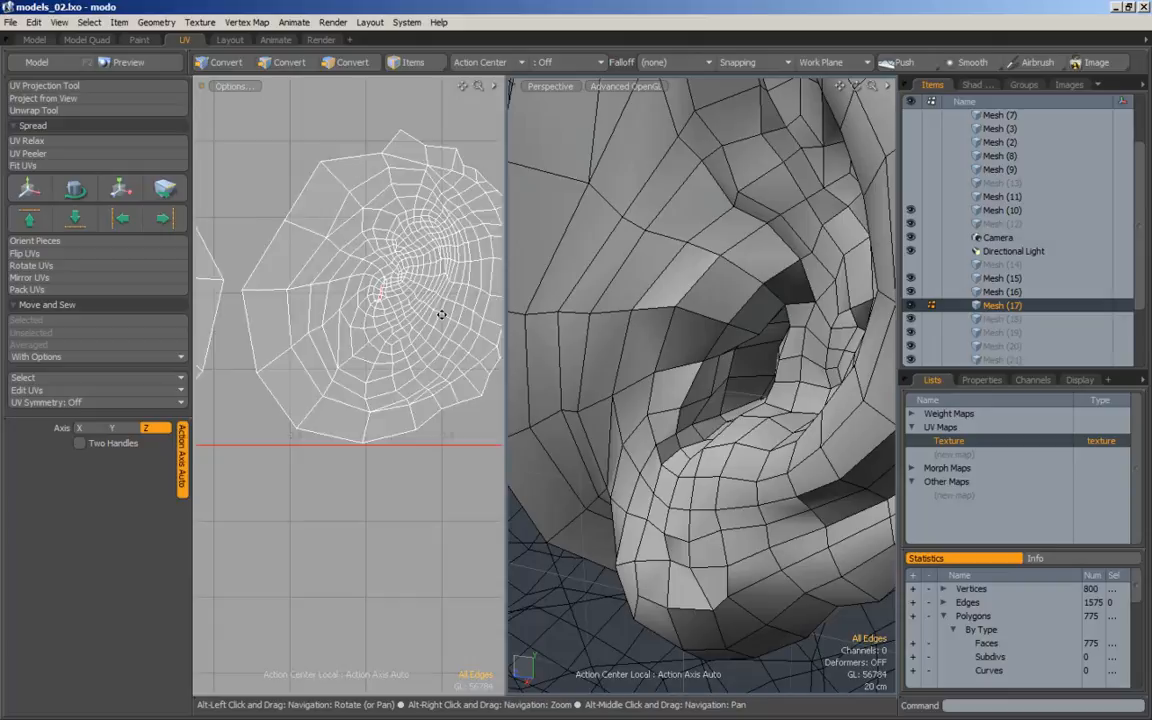
pyautogui.keyDown('alt'); pyautogui.moveTo(442, 315); pyautogui.dragTo(260, 340); pyautogui.keyUp('alt')
# Try to unwrap the ears from the reselected ear canal loop with Seal Holes enabled, and examine the UVs for overlaps.
pyautogui.keyDown('alt'); pyautogui.moveTo(748, 367); pyautogui.dragTo(722, 405); pyautogui.keyUp('alt')
pyautogui.click(730, 400)
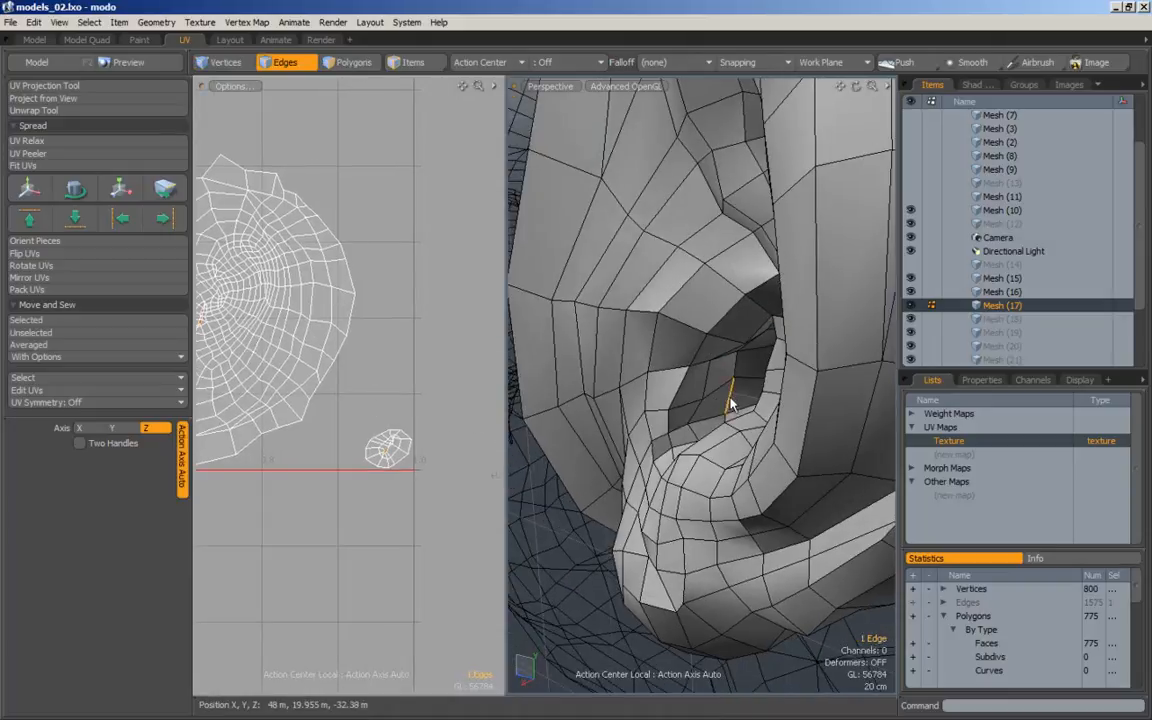
pyautogui.doubleClick(730, 398)
pyautogui.keyDown('alt'); pyautogui.moveTo(276, 310); pyautogui.dragTo(424, 352); pyautogui.keyUp('alt')
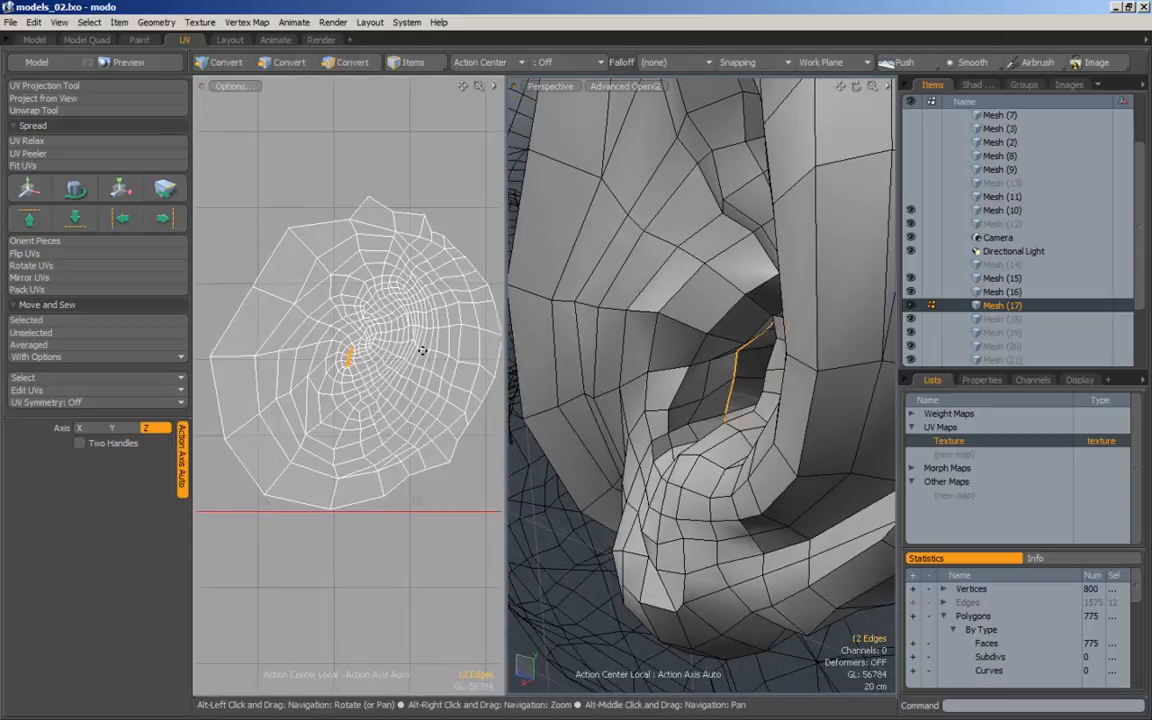
pyautogui.click(87, 112)
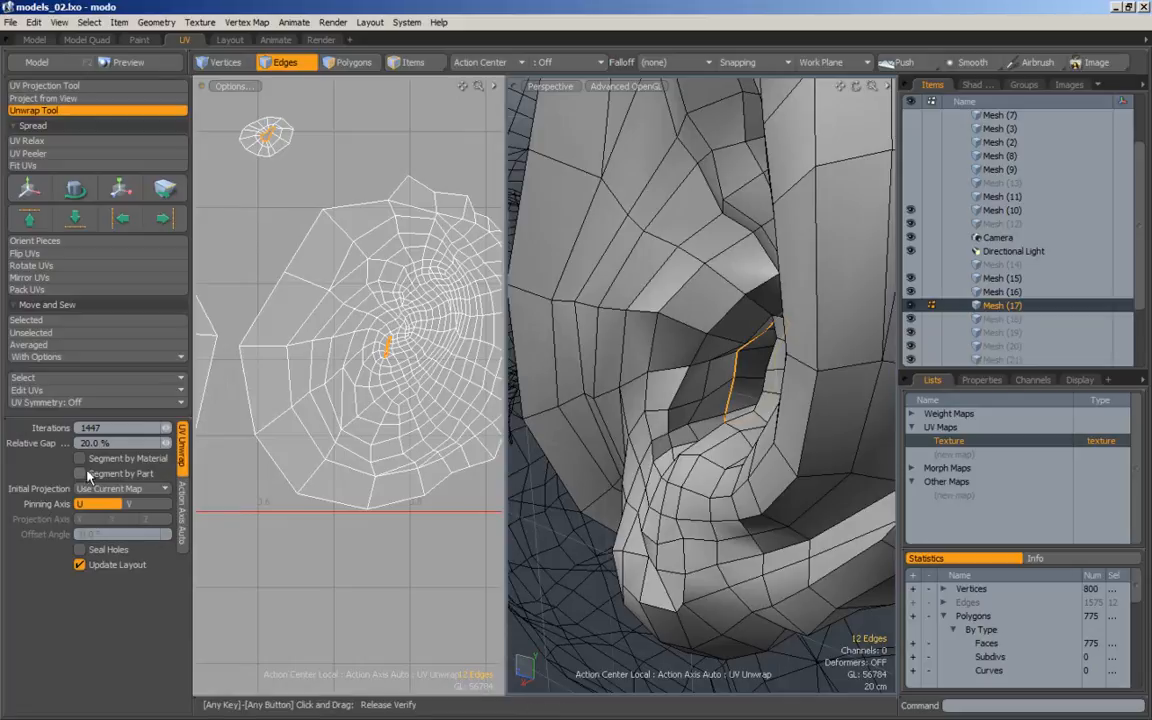
pyautogui.click(82, 551)
pyautogui.scroll(-6, 252, 404)
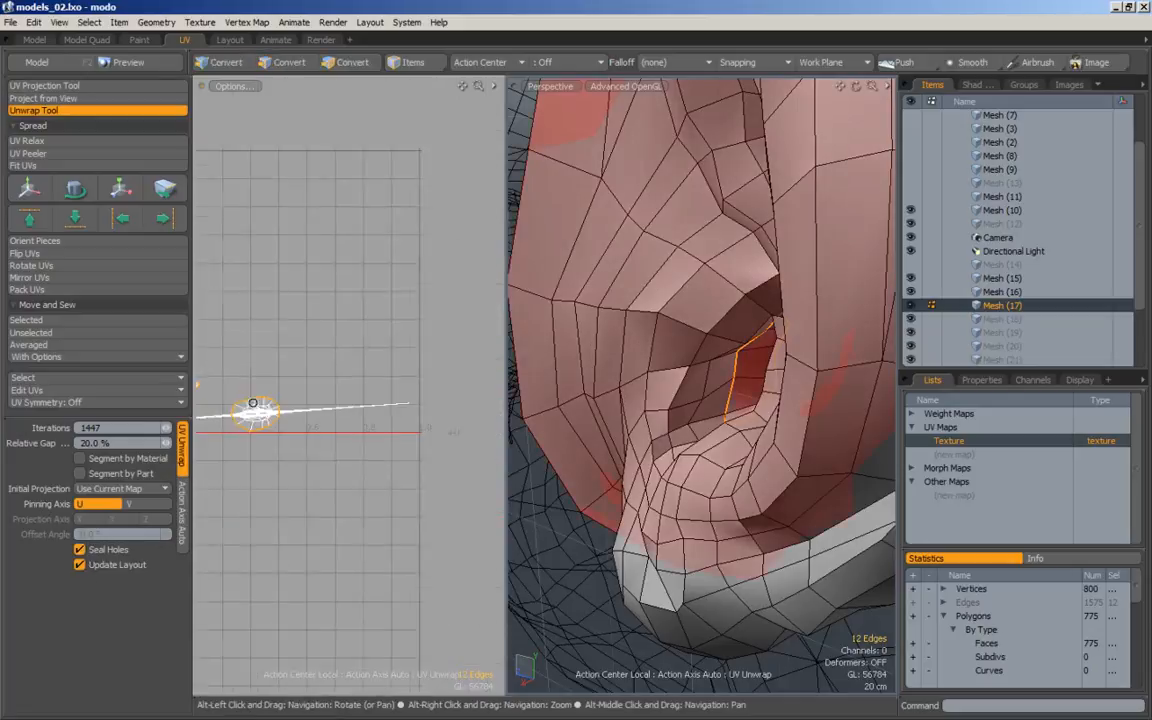
pyautogui.keyDown('alt'); pyautogui.moveTo(272, 393); pyautogui.dragTo(370, 398); pyautogui.keyUp('alt')
pyautogui.scroll(-1, 381, 400)
pyautogui.keyDown('alt'); pyautogui.moveTo(305, 382); pyautogui.dragTo(432, 373, button='right'); pyautogui.keyUp('alt')
pyautogui.keyDown('alt'); pyautogui.moveTo(272, 368); pyautogui.dragTo(205, 395, button='right'); pyautogui.keyUp('alt')
pyautogui.keyDown('alt'); pyautogui.moveTo(406, 414); pyautogui.dragTo(352, 424, button='right'); pyautogui.keyUp('alt')
pyautogui.keyDown('alt'); pyautogui.moveTo(382, 430); pyautogui.dragTo(235, 378); pyautogui.keyUp('alt')
pyautogui.keyDown('alt'); pyautogui.moveTo(425, 466); pyautogui.dragTo(314, 449, button='right'); pyautogui.keyUp('alt')
pyautogui.keyDown('alt'); pyautogui.moveTo(708, 406); pyautogui.dragTo(634, 403, button='right'); pyautogui.keyUp('alt')
pyautogui.keyDown('alt'); pyautogui.moveTo(633, 402); pyautogui.dragTo(625, 370); pyautogui.keyUp('alt')
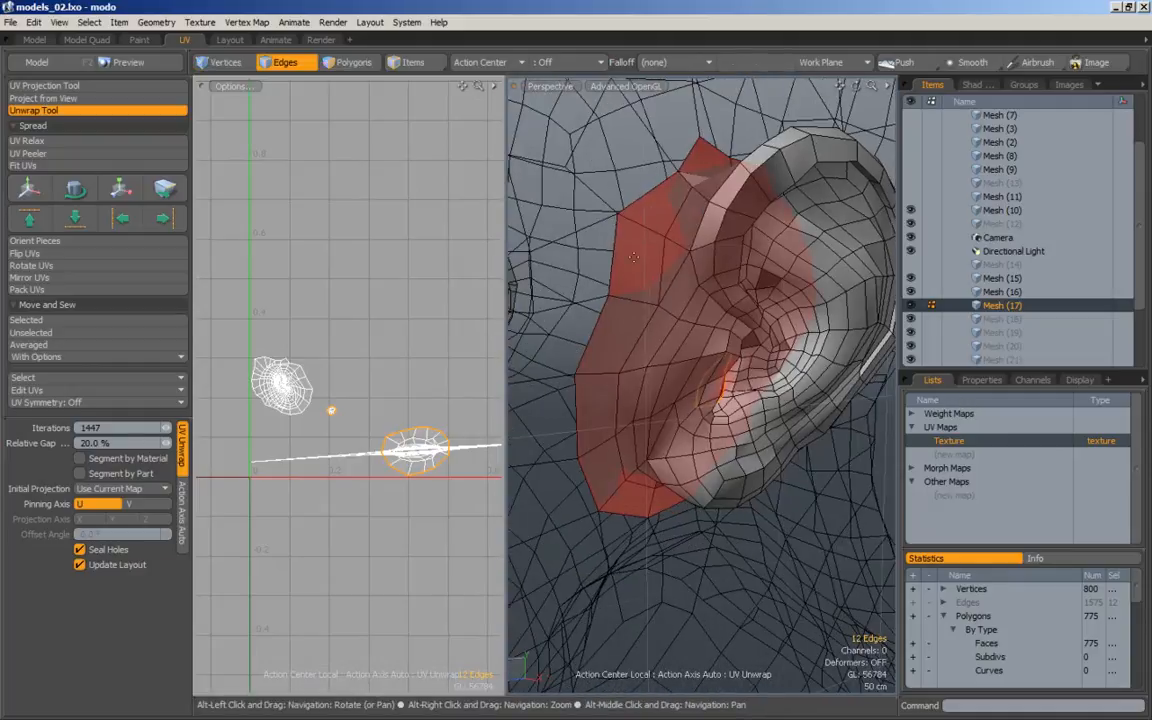
# Undo the Seal Holes unwrap and leave the Unwrap tool.
pyautogui.hotkey('ctrl', 'z')
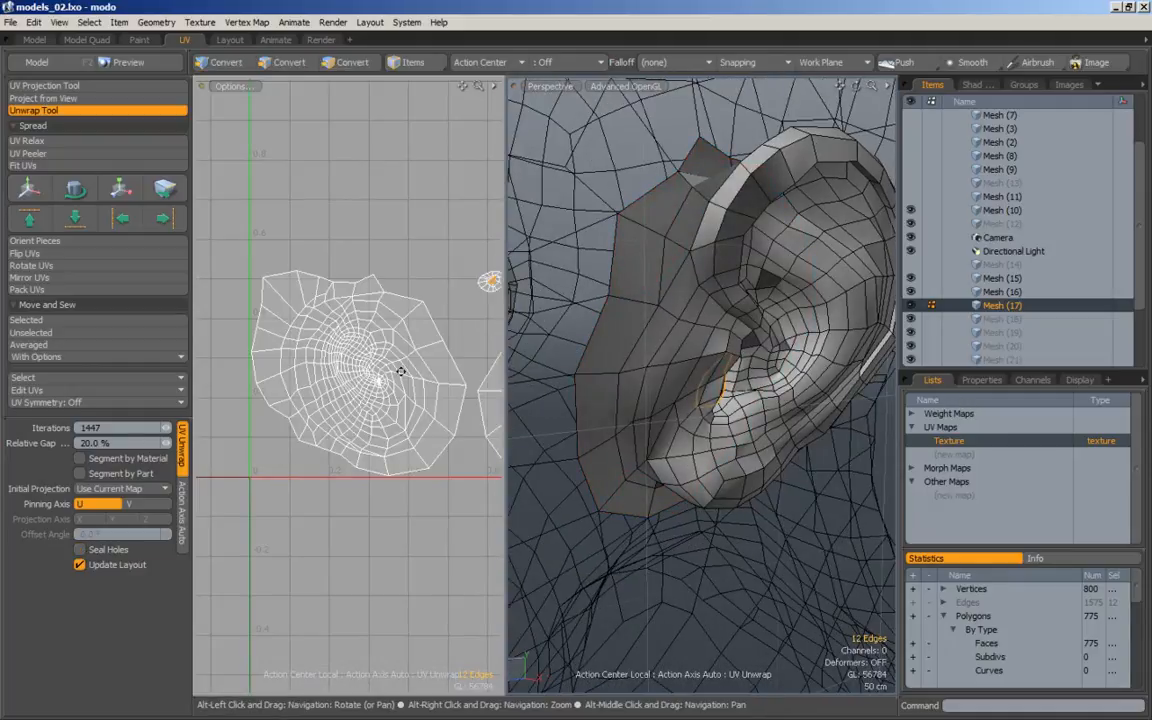
pyautogui.keyDown('alt'); pyautogui.moveTo(352, 382); pyautogui.dragTo(286, 399); pyautogui.keyUp('alt')
pyautogui.keyDown('alt'); pyautogui.moveTo(286, 399); pyautogui.dragTo(481, 404, button='right'); pyautogui.keyUp('alt')
pyautogui.keyDown('alt'); pyautogui.moveTo(373, 379); pyautogui.dragTo(254, 387, button='right'); pyautogui.keyUp('alt')
pyautogui.hotkey('ctrl', 'z')
pyautogui.keyDown('alt'); pyautogui.moveTo(430, 390); pyautogui.dragTo(525, 386, button='right'); pyautogui.keyUp('alt')
pyautogui.keyDown('alt'); pyautogui.moveTo(500, 389); pyautogui.dragTo(416, 411); pyautogui.keyUp('alt')
pyautogui.keyDown('alt'); pyautogui.moveTo(416, 411); pyautogui.dragTo(490, 429, button='right'); pyautogui.keyUp('alt')
pyautogui.keyDown('alt'); pyautogui.moveTo(474, 411); pyautogui.dragTo(454, 405); pyautogui.keyUp('alt')
pyautogui.press('space')
pyautogui.press('space')
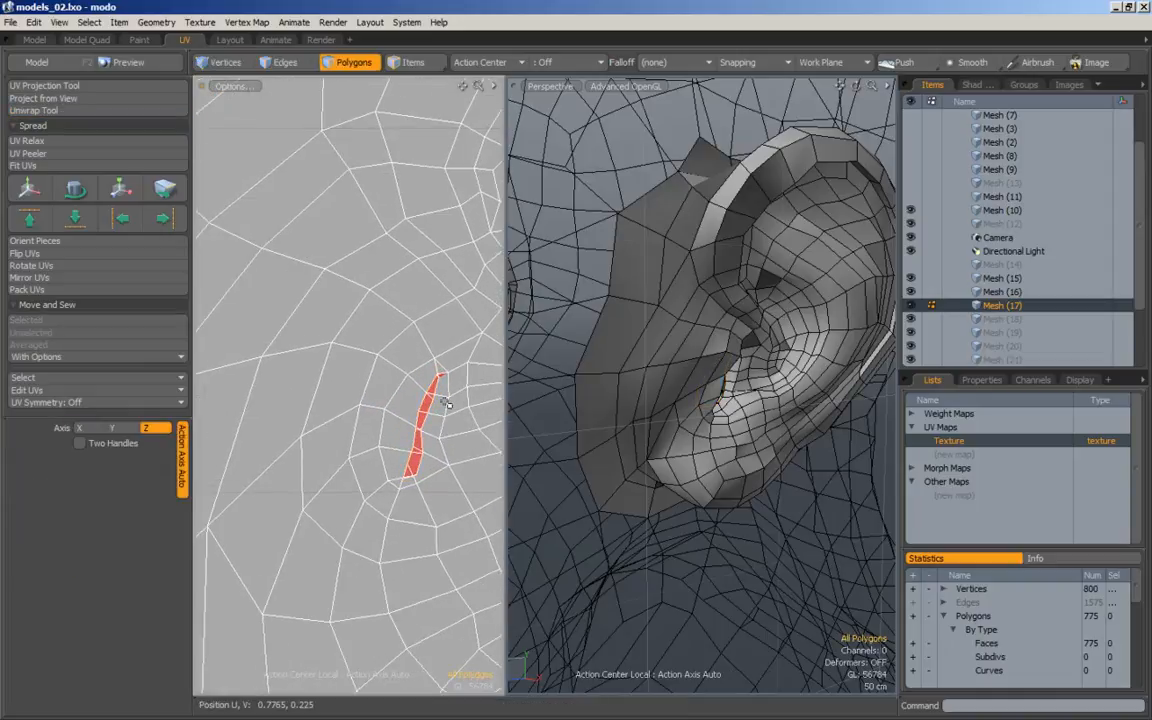
# Move the UV vertices at the upper end of the flipped sliver in the ear island to untangle it.
pyautogui.press('space')
pyautogui.press('space')
pyautogui.keyDown('alt'); pyautogui.moveTo(407, 423); pyautogui.dragTo(468, 382, button='right'); pyautogui.keyUp('alt')
pyautogui.click(452, 385)
pyautogui.keyDown('alt'); pyautogui.moveTo(448, 394); pyautogui.dragTo(434, 442); pyautogui.keyUp('alt')
pyautogui.keyDown('alt'); pyautogui.moveTo(434, 442); pyautogui.dragTo(452, 440, button='right'); pyautogui.keyUp('alt')
pyautogui.press('w')
pyautogui.moveTo(440, 430); pyautogui.dragTo(435, 428)
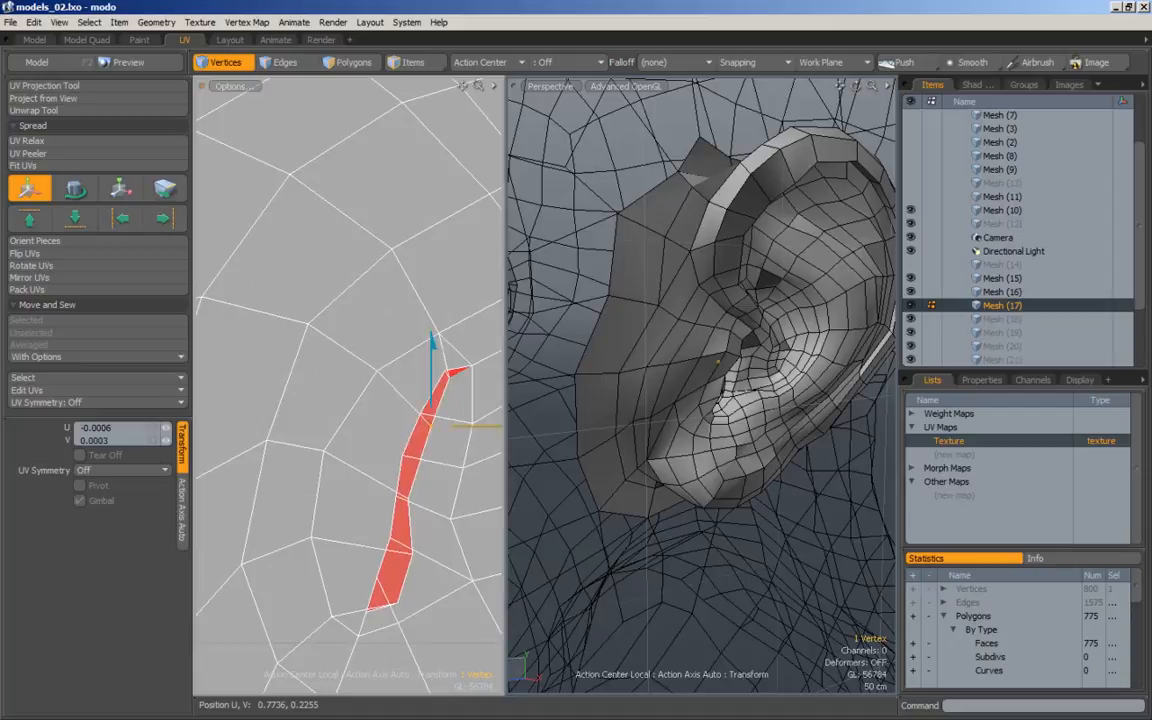
pyautogui.press('space')
pyautogui.click(448, 375)
pyautogui.press('w')
pyautogui.press('space')
pyautogui.click(444, 370)
pyautogui.press('w')
pyautogui.moveTo(449, 374); pyautogui.dragTo(454, 388)
pyautogui.press('space')
# Move the UV vertices along the middle and lower part of the flipped sliver apart.
pyautogui.click(407, 497)
pyautogui.press('w')
pyautogui.moveTo(426, 487); pyautogui.dragTo(379, 474)
pyautogui.press('space')
pyautogui.press('w')
pyautogui.moveTo(423, 581)
pyautogui.mouseDown()
pyautogui.moveTo(371, 559)
pyautogui.moveTo(415, 588)
pyautogui.mouseUp()
pyautogui.press('space')
pyautogui.click(398, 602)
pyautogui.press('w')
pyautogui.press('space')
pyautogui.click(364, 609)
pyautogui.press('w')
pyautogui.moveTo(380, 632); pyautogui.dragTo(401, 587)
pyautogui.press('space')
# Adjust the remaining UV vertices at both ends of the sliver until it forms a clean open gap.
pyautogui.click(379, 580)
pyautogui.press('w')
pyautogui.press('space')
pyautogui.click(369, 607)
pyautogui.press('w')
pyautogui.press('space')
pyautogui.click(347, 592)
pyautogui.press('w')
pyautogui.press('space')
pyautogui.click(347, 584)
pyautogui.press('w')
pyautogui.press('space')
pyautogui.click(398, 591)
pyautogui.press('w')
pyautogui.press('space')
pyautogui.click(452, 384)
pyautogui.press('w')
pyautogui.moveTo(455, 405); pyautogui.dragTo(441, 400)
pyautogui.press('space')
pyautogui.click(446, 402)
# Try to assign the checker material to the ear mesh.
pyautogui.keyDown('alt'); pyautogui.moveTo(690, 430); pyautogui.dragTo(592, 432, button='right'); pyautogui.keyUp('alt')
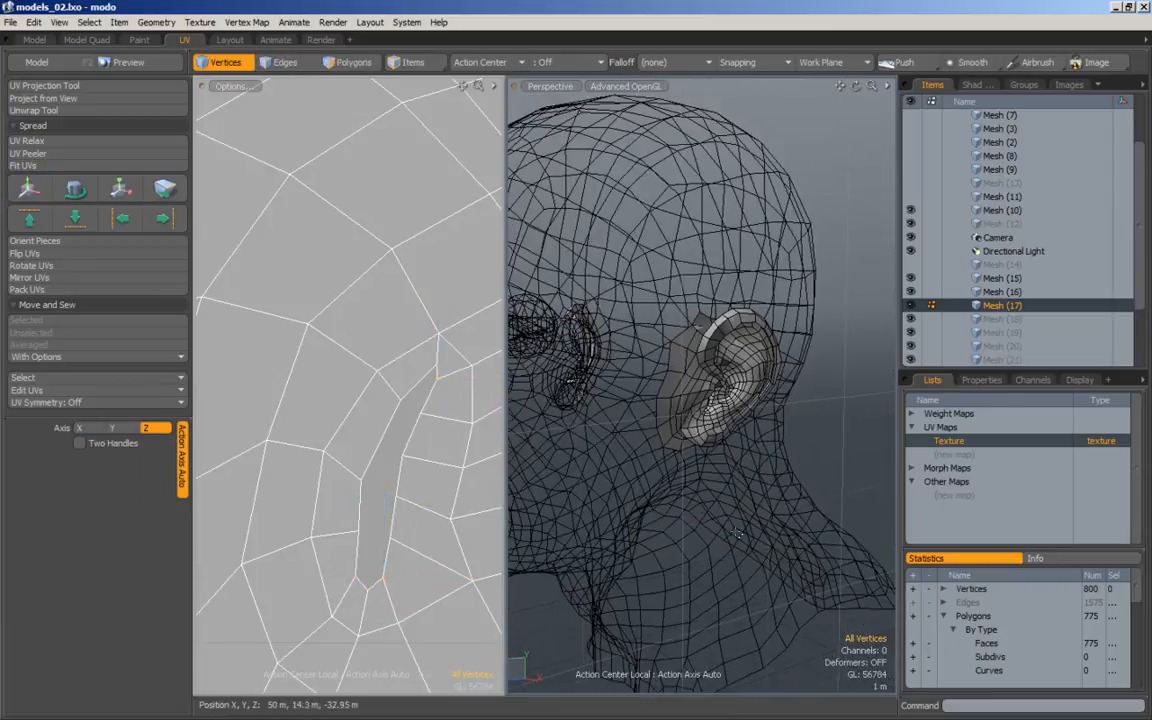
pyautogui.press('m')
pyautogui.click(845, 385)
pyautogui.press('m')
pyautogui.click(845, 385)
# Rename the ear mesh's UV map to map1 and assign the uvTest material to the ears.
pyautogui.doubleClick(950, 440)
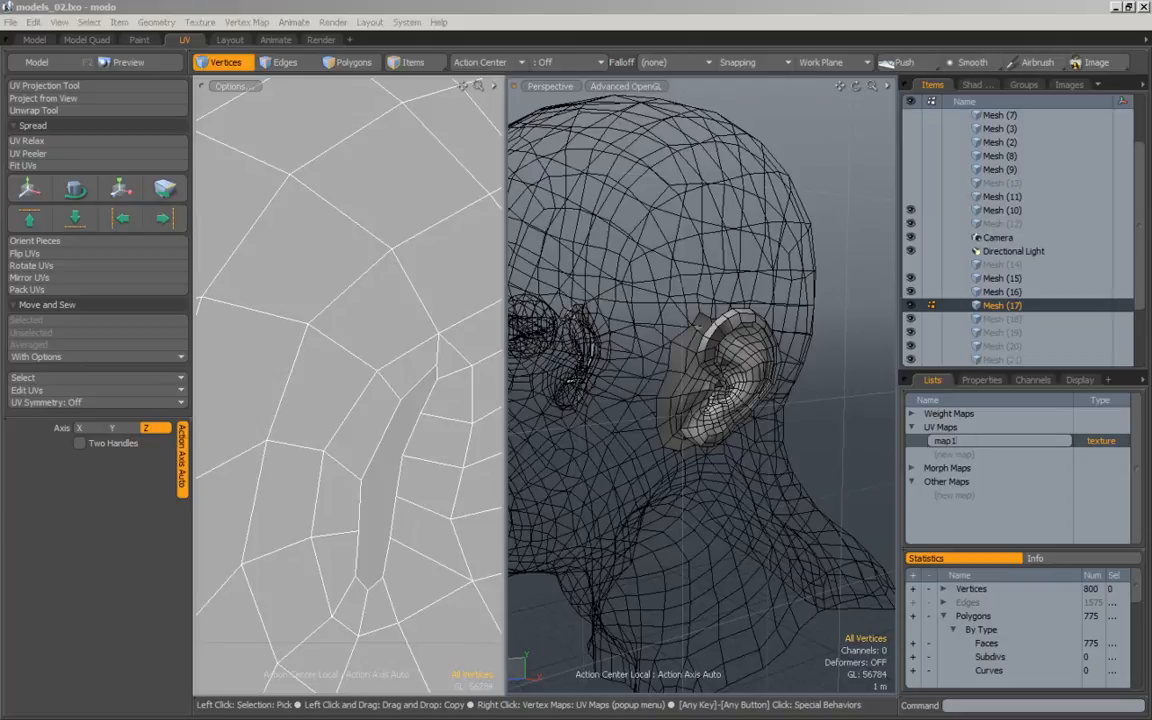
pyautogui.press('Return')
pyautogui.keyDown('alt'); pyautogui.moveTo(824, 424); pyautogui.dragTo(766, 408); pyautogui.keyUp('alt')
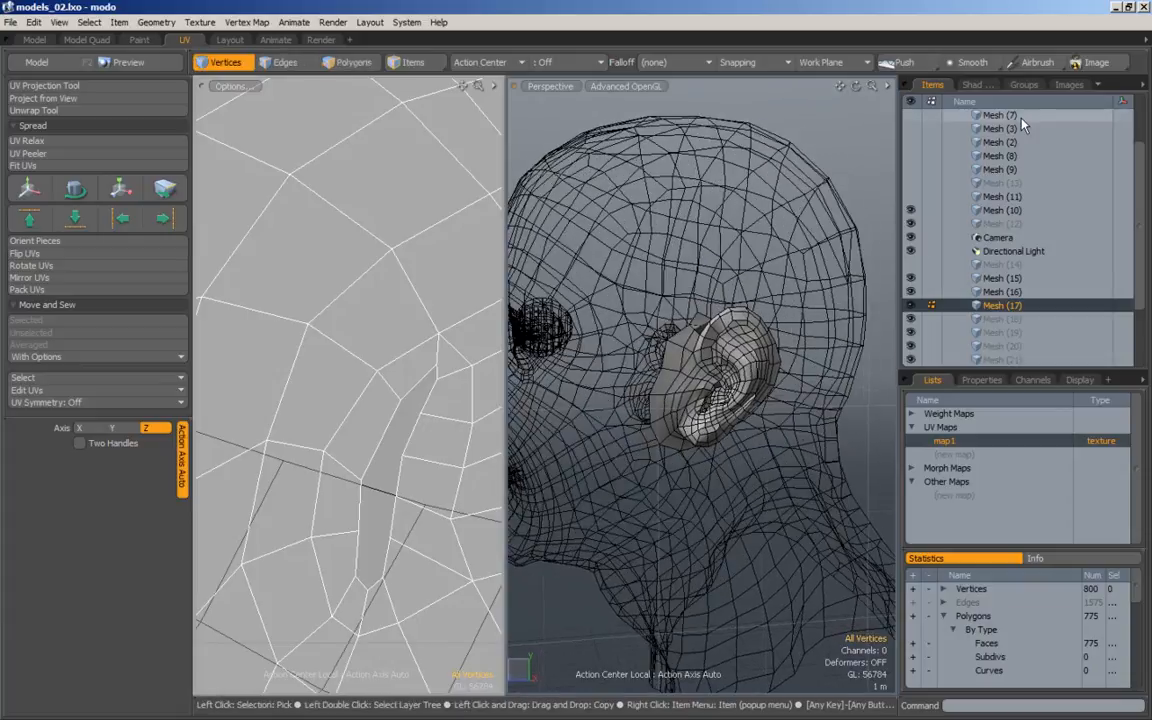
pyautogui.click(975, 85)
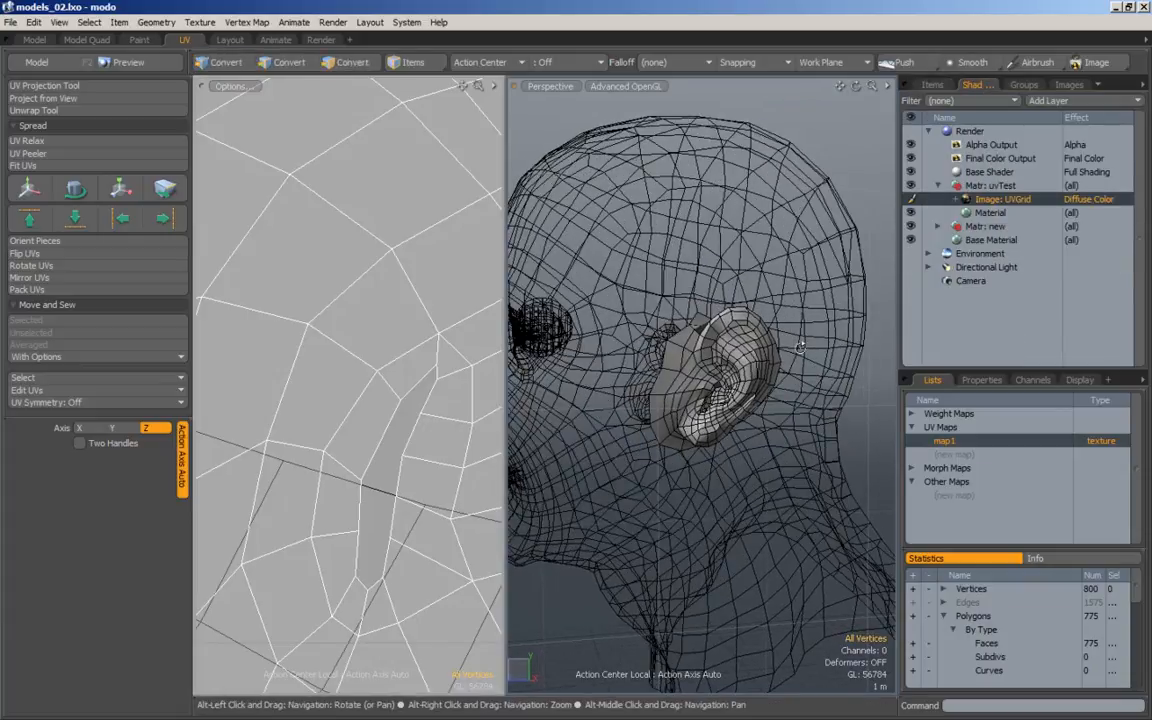
pyautogui.keyDown('alt'); pyautogui.moveTo(770, 340); pyautogui.dragTo(808, 334); pyautogui.keyUp('alt')
pyautogui.press('m')
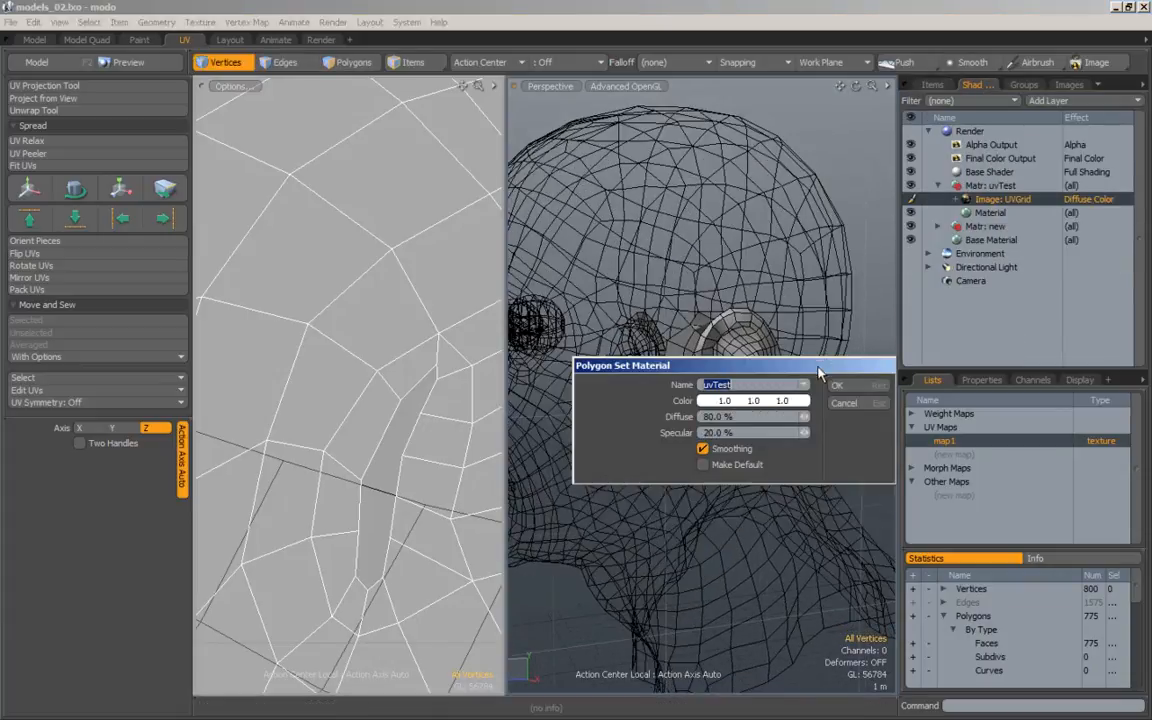
pyautogui.click(858, 386)
# Select all polygons of the large ear UV island.
pyautogui.keyDown('alt'); pyautogui.moveTo(745, 360); pyautogui.dragTo(816, 235); pyautogui.keyUp('alt')
pyautogui.scroll(-10, 368, 461)
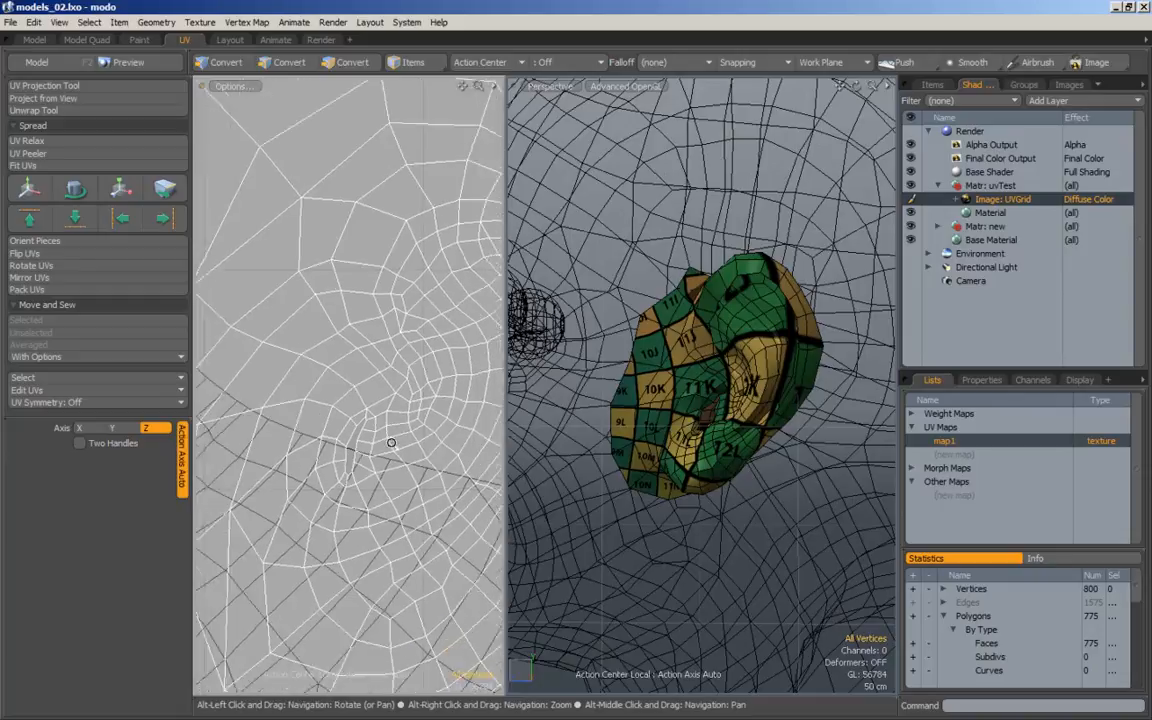
pyautogui.keyDown('alt'); pyautogui.moveTo(368, 461); pyautogui.dragTo(400, 450); pyautogui.keyUp('alt')
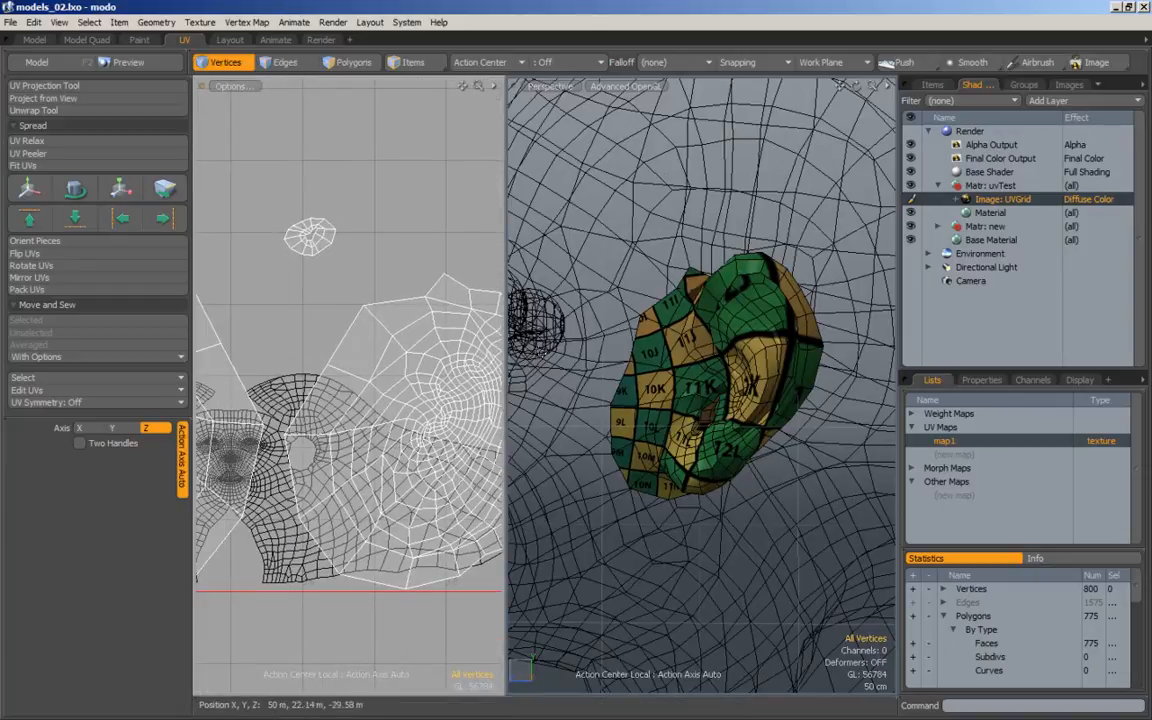
pyautogui.keyDown('alt'); pyautogui.moveTo(555, 385); pyautogui.dragTo(573, 391); pyautogui.keyUp('alt')
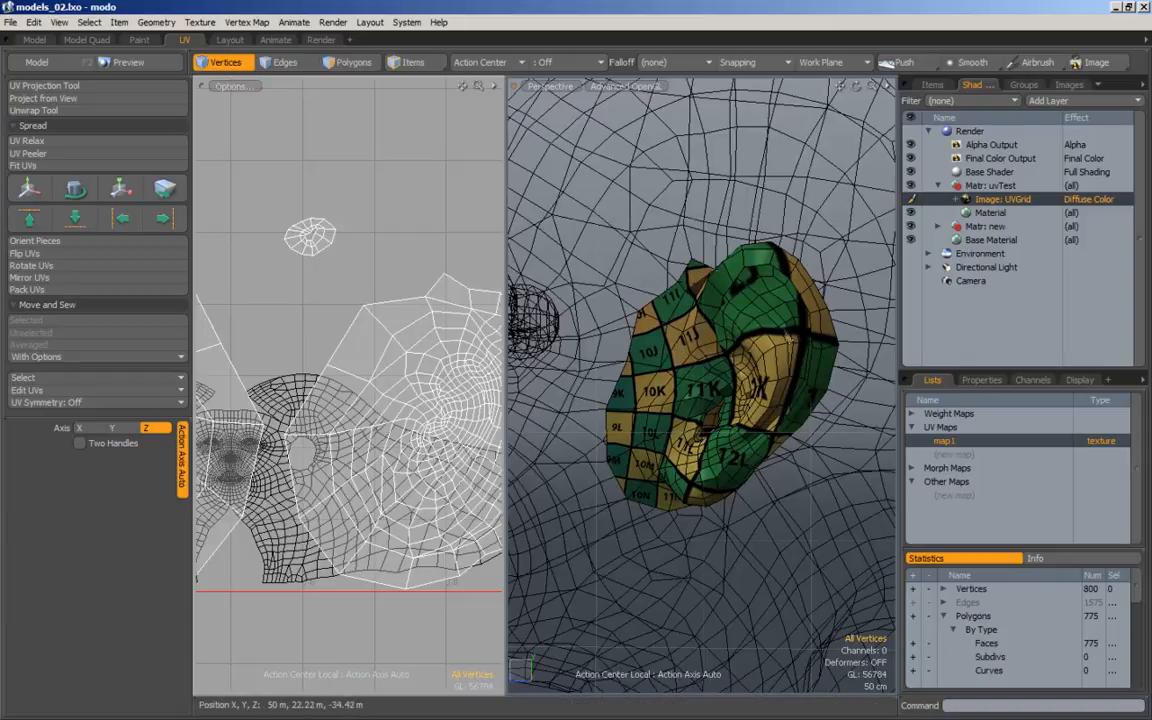
pyautogui.keyDown('ctrl'); pyautogui.keyDown('alt'); pyautogui.moveTo(352, 355); pyautogui.dragTo(308, 357); pyautogui.keyUp('alt'); pyautogui.keyUp('ctrl')
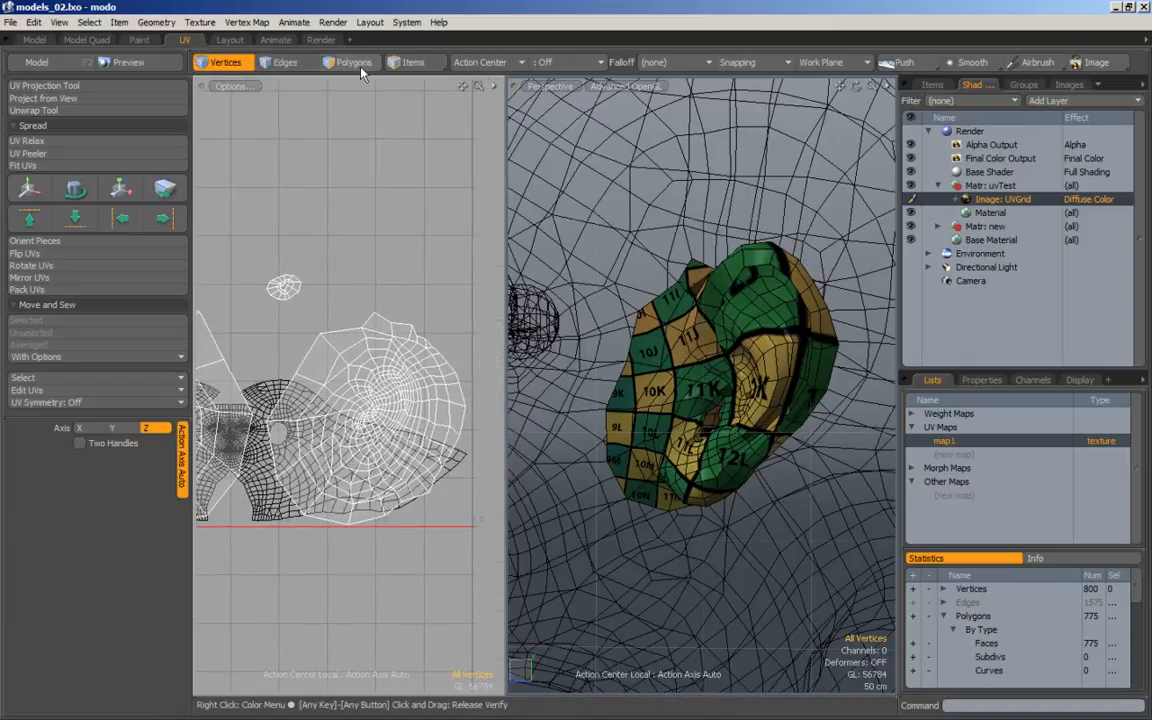
pyautogui.doubleClick(388, 403)
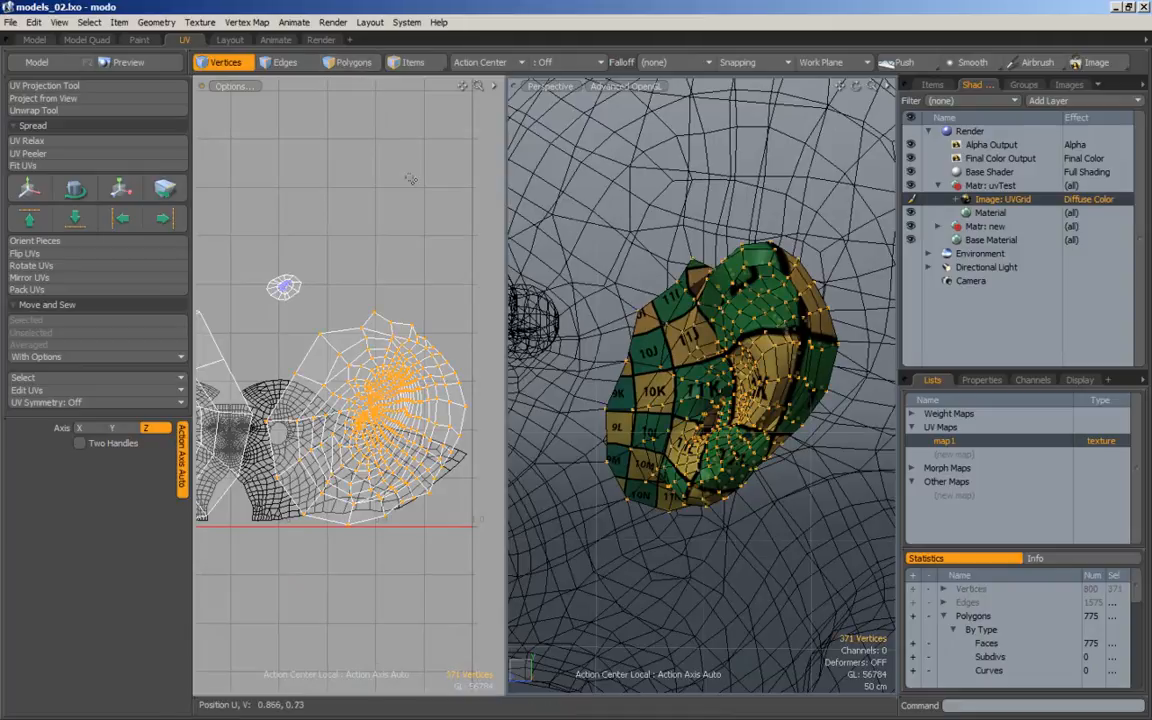
pyautogui.click(368, 64)
pyautogui.doubleClick(388, 401)
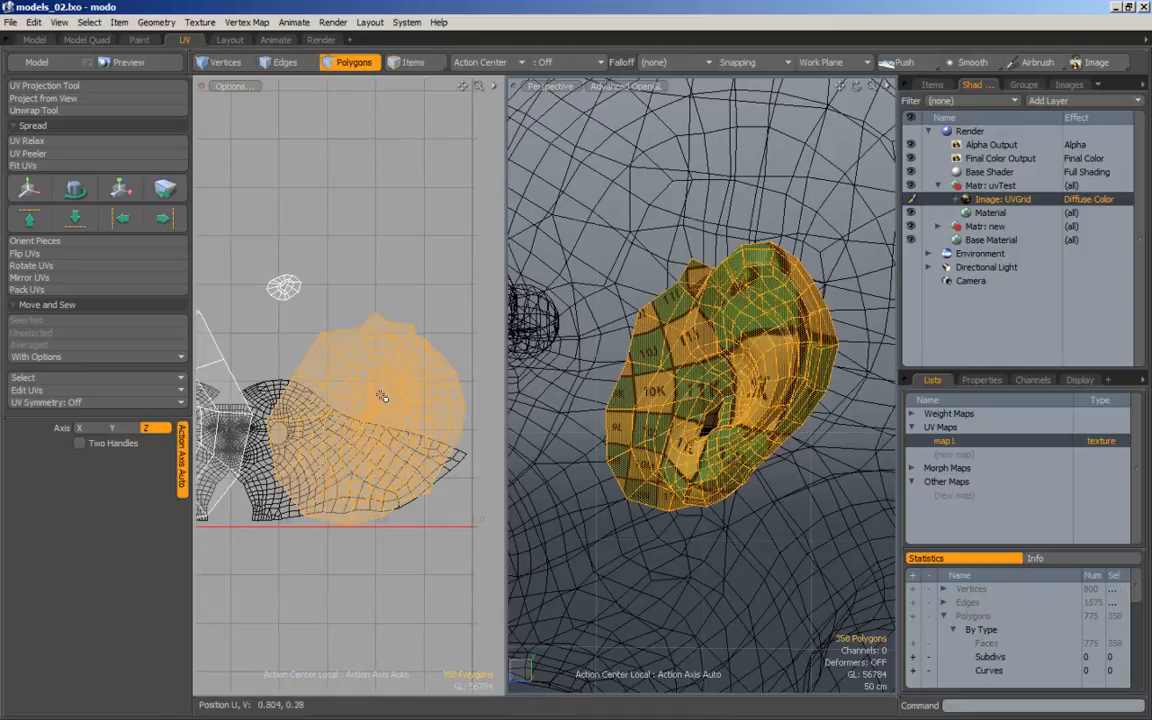
pyautogui.click(466, 60)
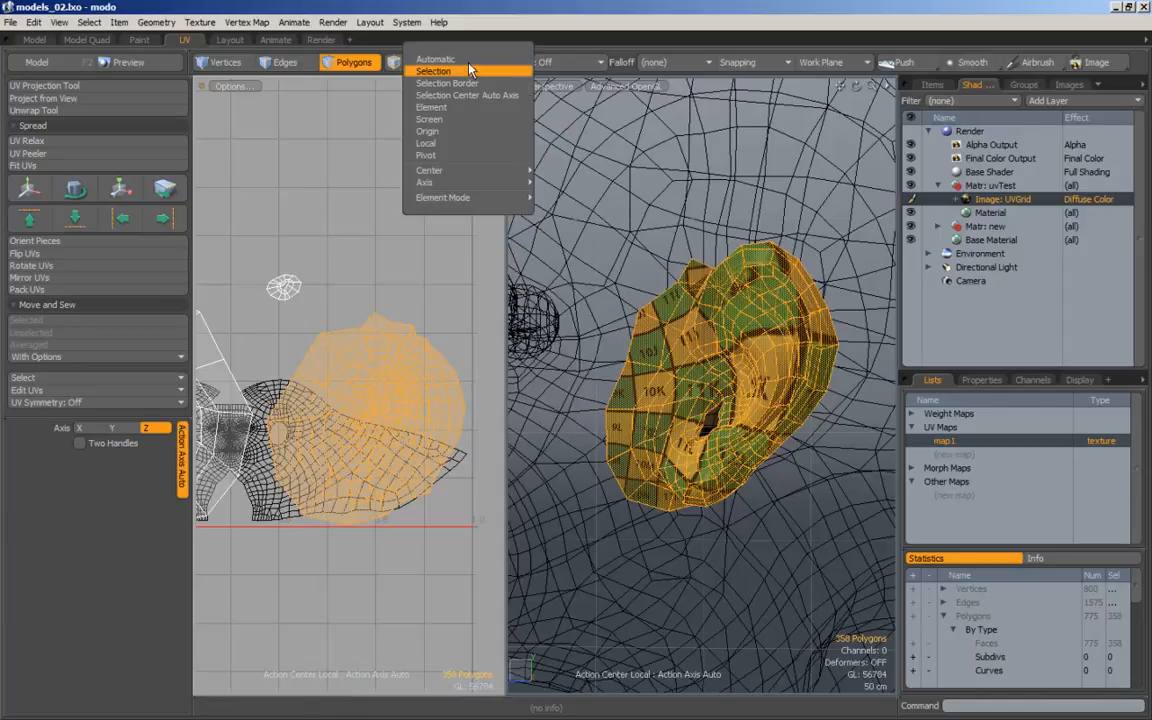
pyautogui.click(596, 33)
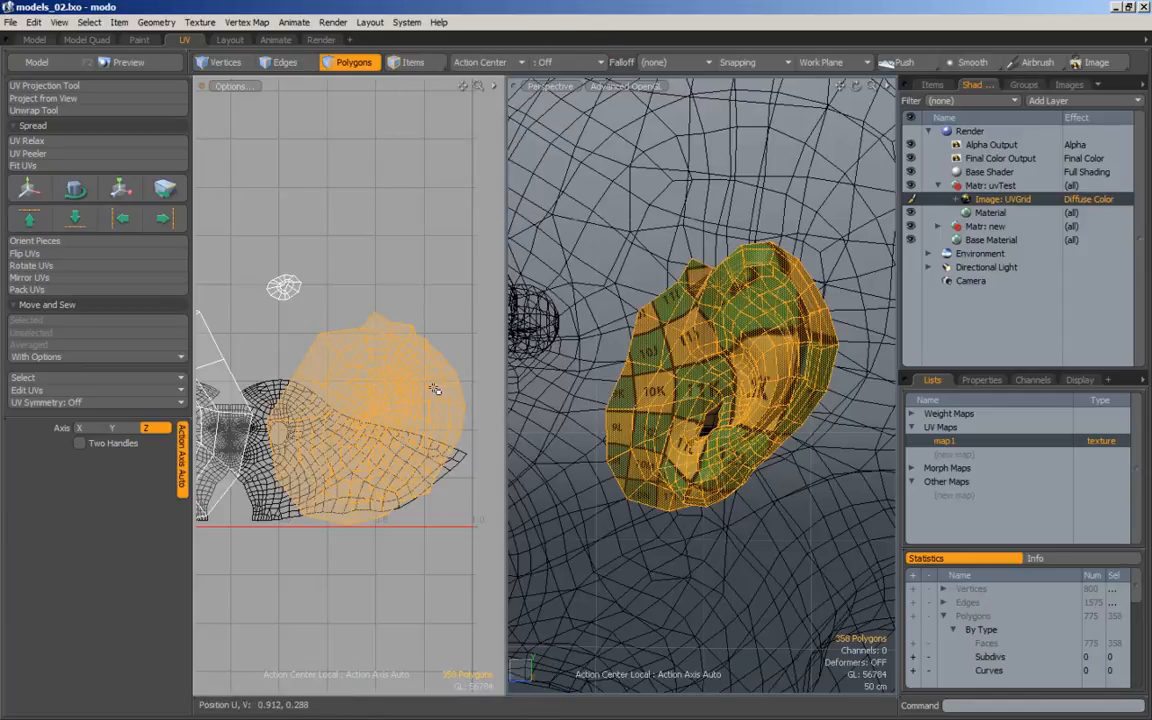
# Reshape the large ear UV island with element falloff, pulling areas outward toward its boundary, and deselect it.
pyautogui.scroll(2, 419, 393)
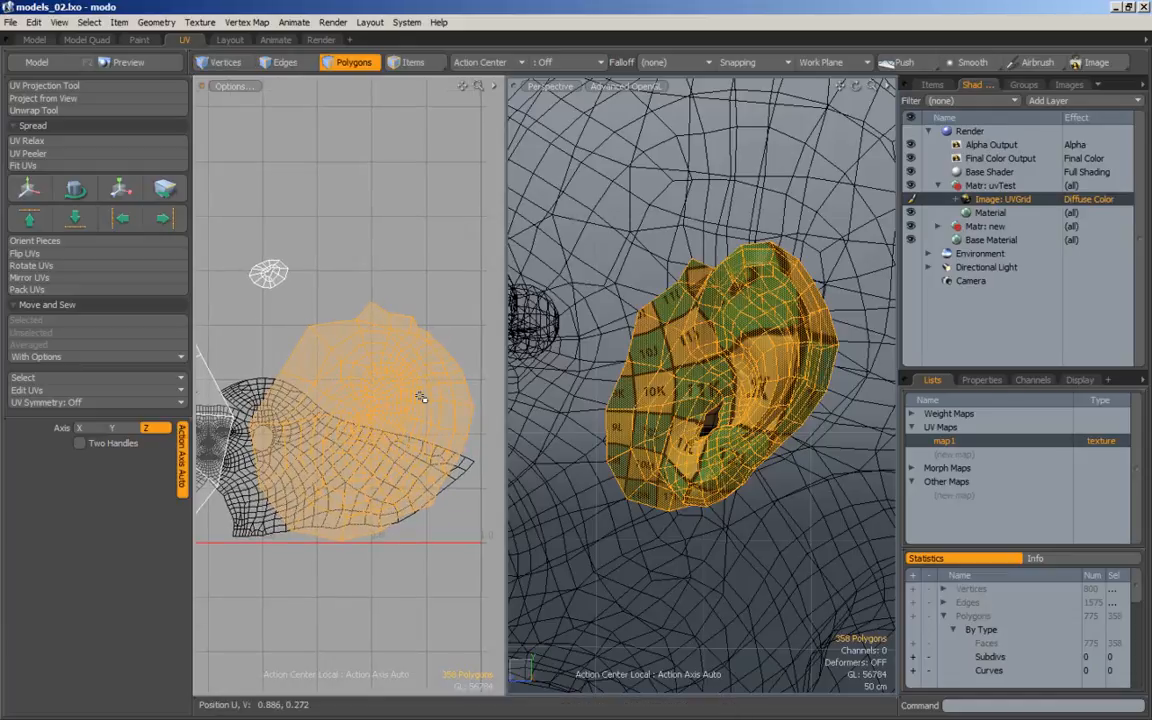
pyautogui.press('t')
pyautogui.scroll(2, 416, 391)
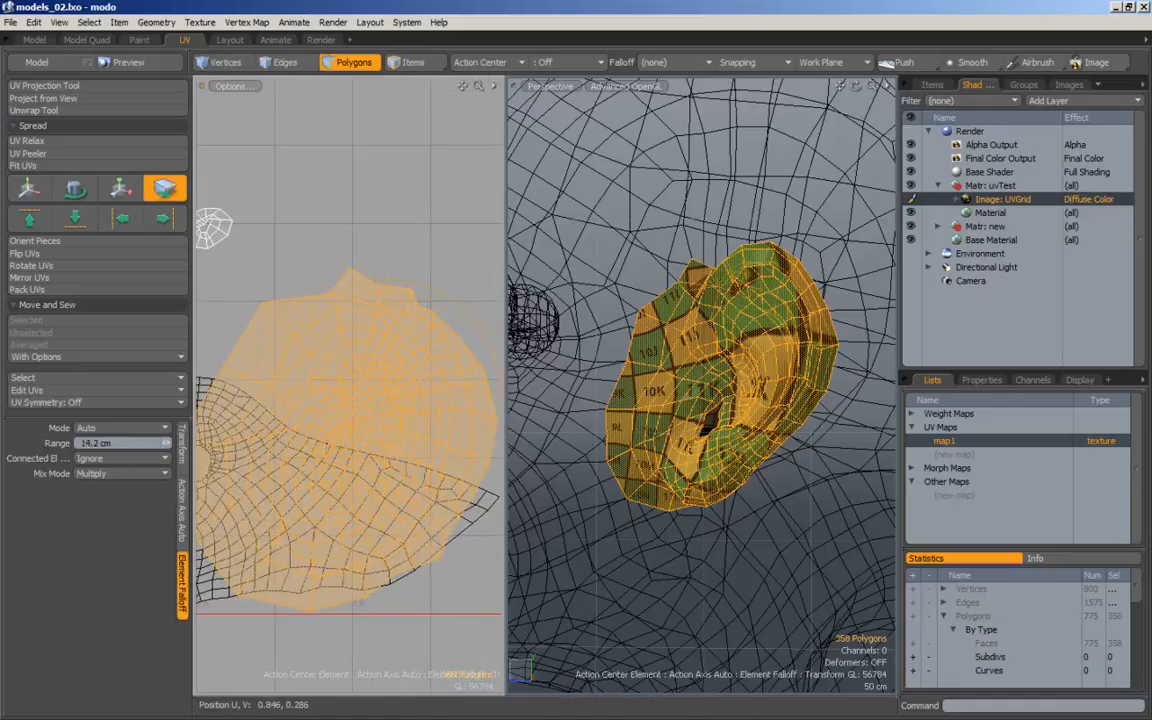
pyautogui.moveTo(406, 390); pyautogui.dragTo(446, 361)
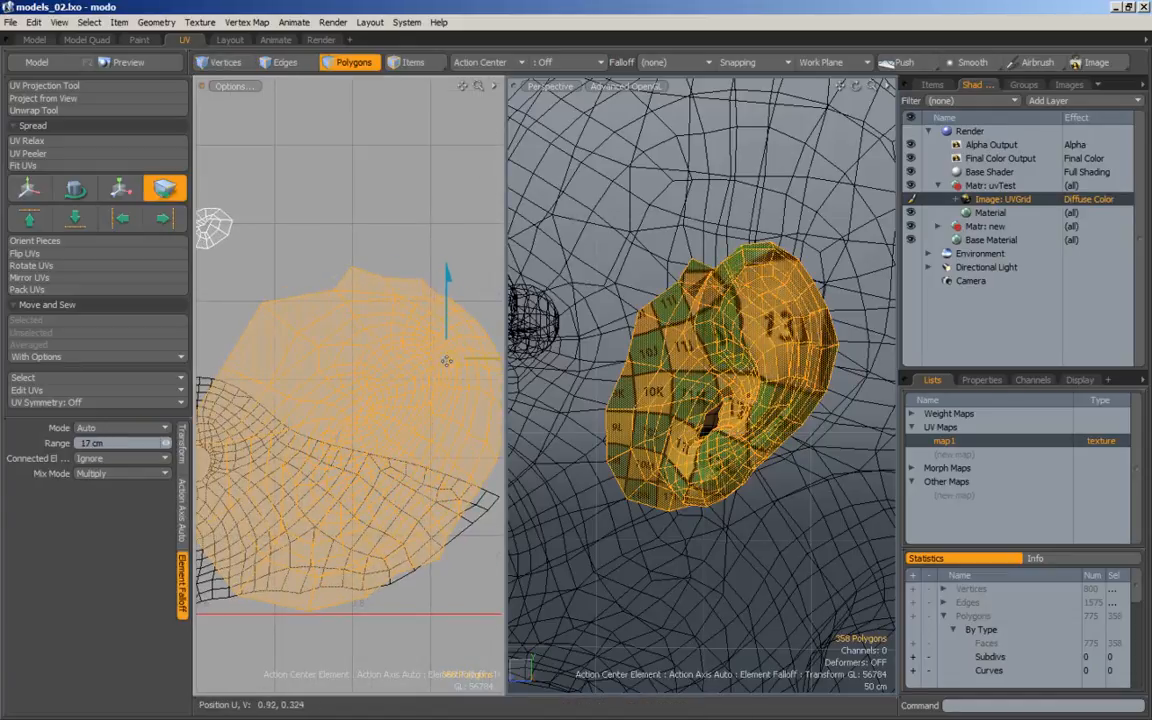
pyautogui.moveTo(434, 442); pyautogui.dragTo(425, 502)
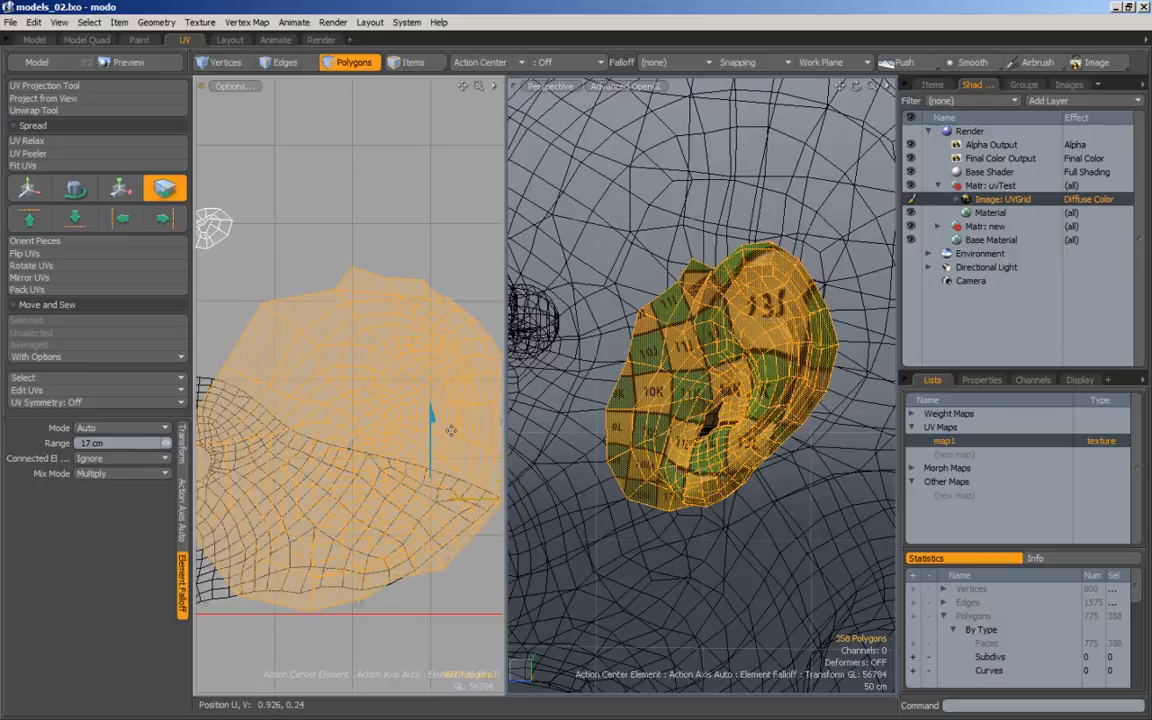
pyautogui.moveTo(450, 341); pyautogui.dragTo(411, 301)
pyautogui.keyDown('alt'); pyautogui.scroll(-2, 392, 332); pyautogui.keyUp('alt')
pyautogui.moveTo(430, 404); pyautogui.dragTo(453, 404)
pyautogui.keyDown('alt'); pyautogui.moveTo(682, 314); pyautogui.dragTo(732, 308); pyautogui.keyUp('alt')
pyautogui.press('space')
pyautogui.press('Escape')
pyautogui.keyDown('alt'); pyautogui.moveTo(701, 364); pyautogui.dragTo(560, 385); pyautogui.keyUp('alt')
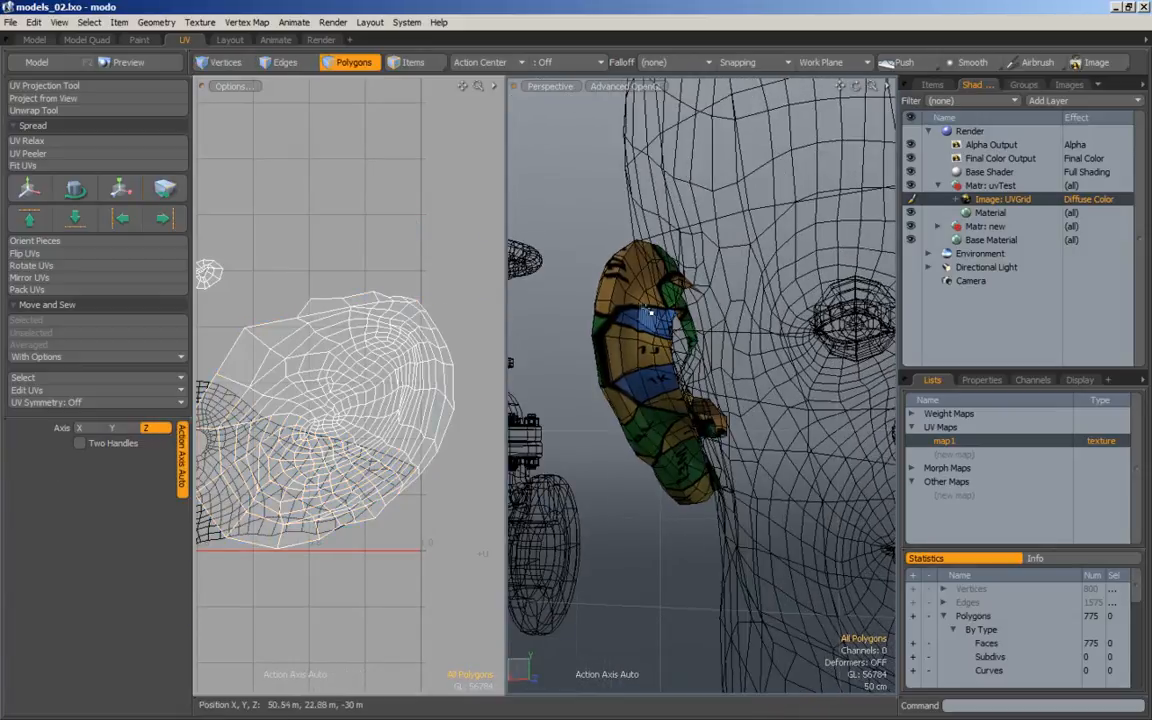
# Select the large ear UV island and relax it with UV Relax in Unwrap mode with the boundary locked.
pyautogui.doubleClick(423, 414)
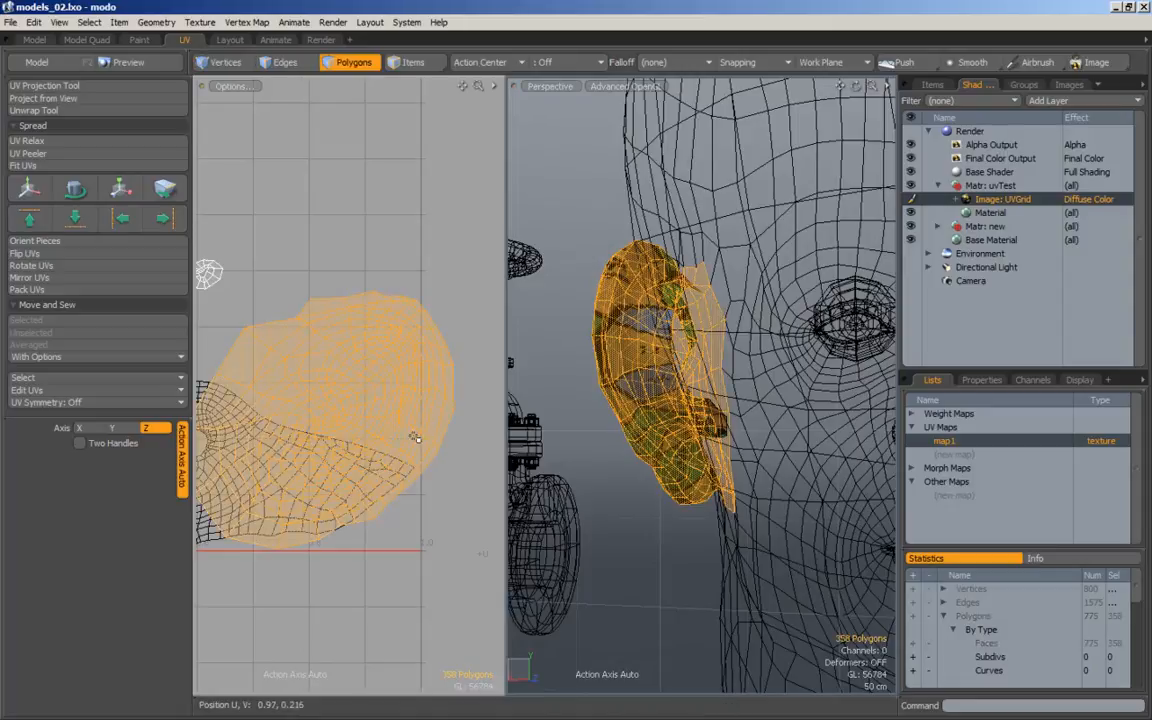
pyautogui.click(48, 146)
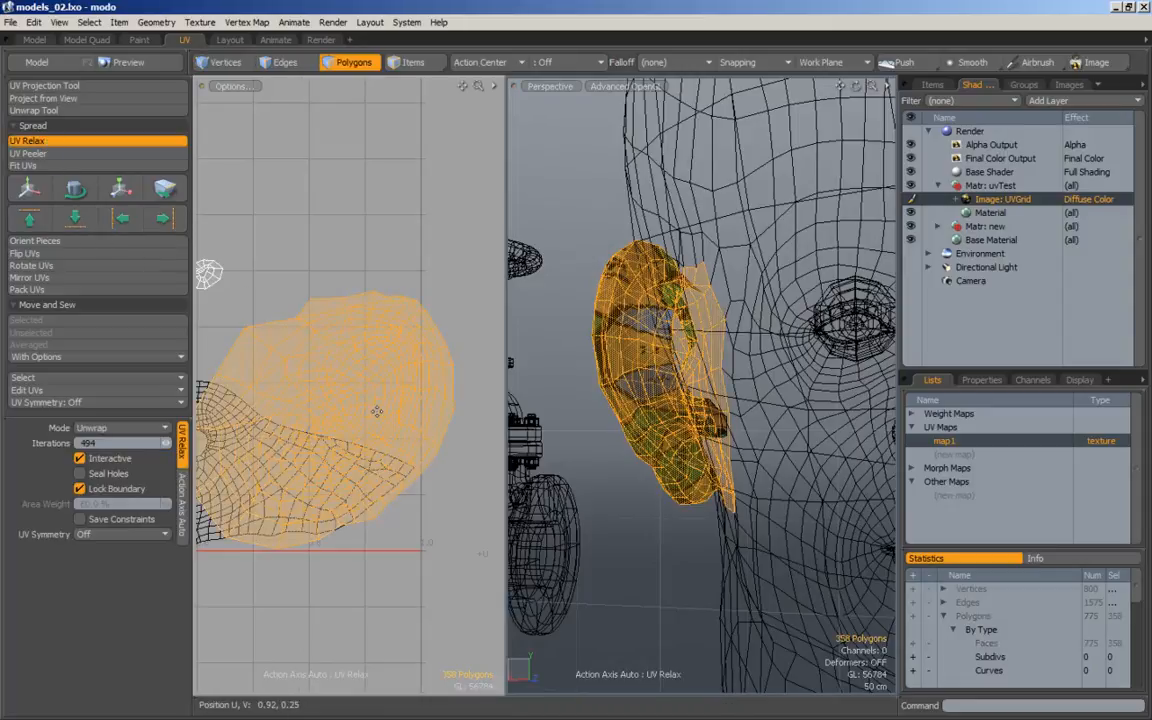
pyautogui.click(378, 411)
pyautogui.press('space')
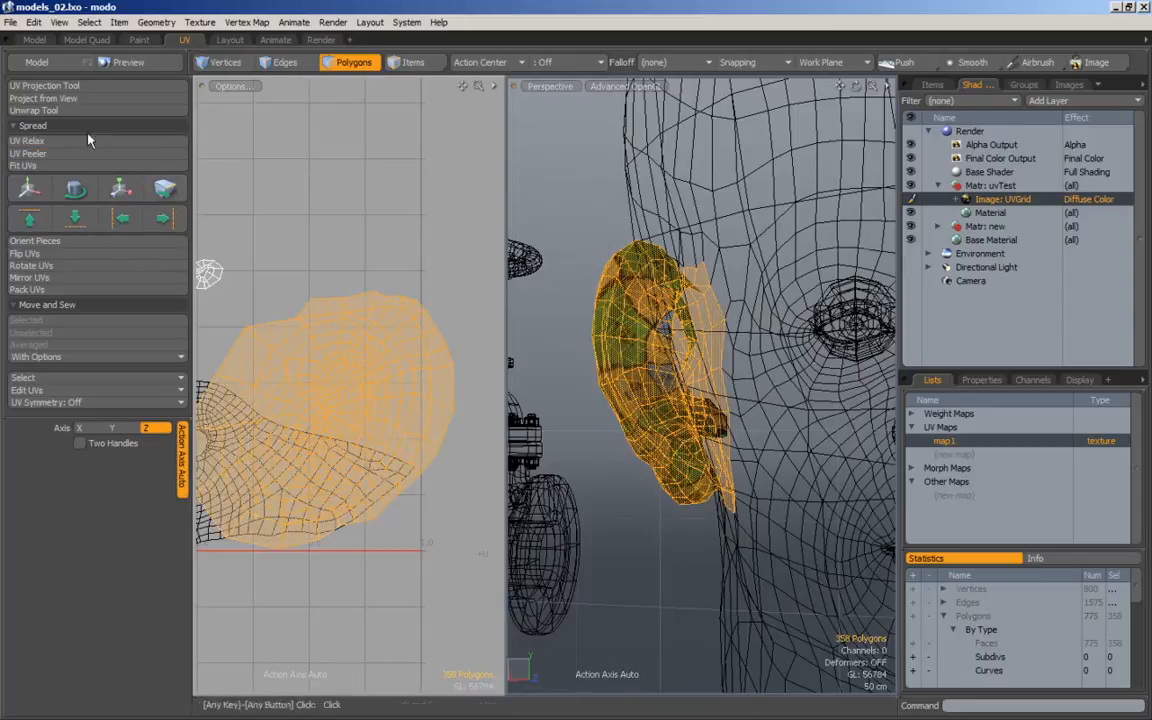
# Run UV Relax on the ear island again with Lock Boundary off, and pull its lower edge downward with a pinned vertex.
pyautogui.click(48, 141)
pyautogui.click(350, 396)
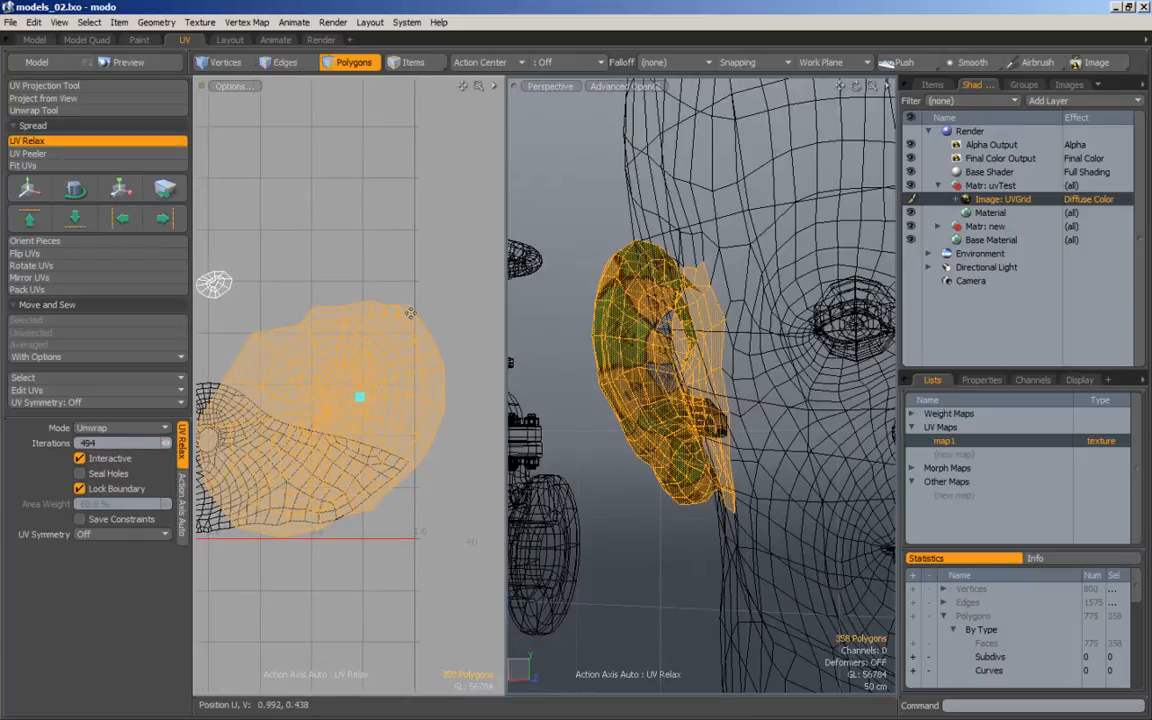
pyautogui.keyDown('alt'); pyautogui.moveTo(360, 401); pyautogui.dragTo(400, 385); pyautogui.keyUp('alt')
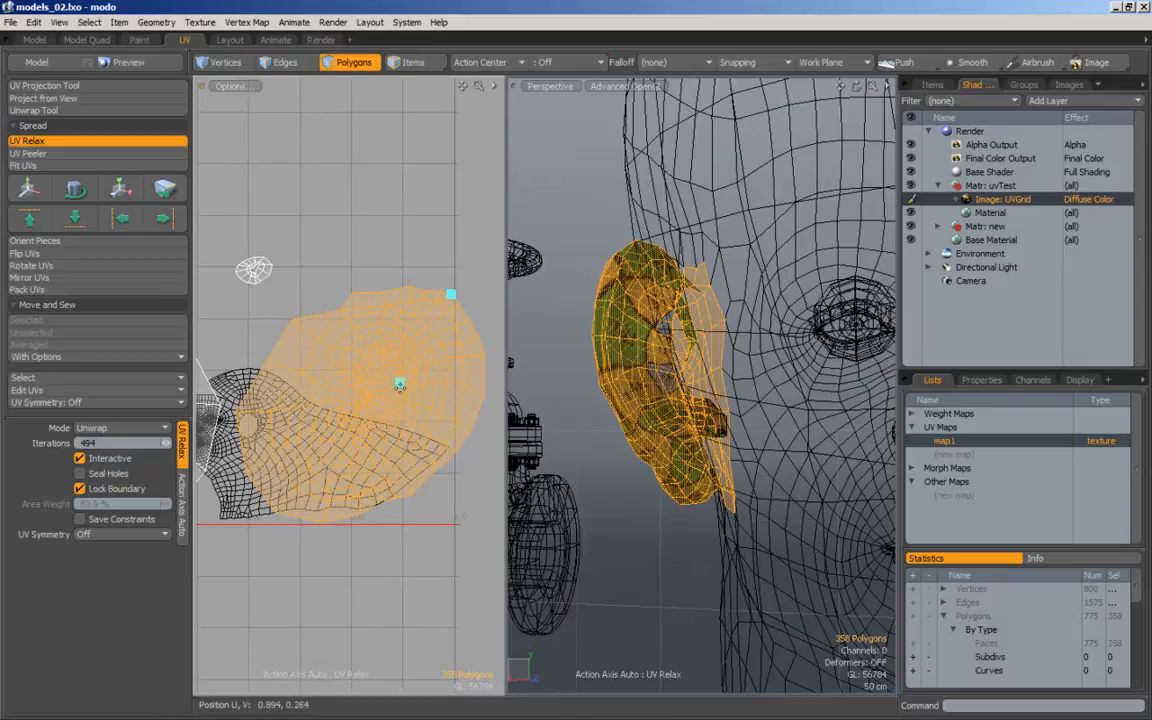
pyautogui.keyDown('alt'); pyautogui.moveTo(400, 385); pyautogui.dragTo(358, 380, button='right'); pyautogui.keyUp('alt')
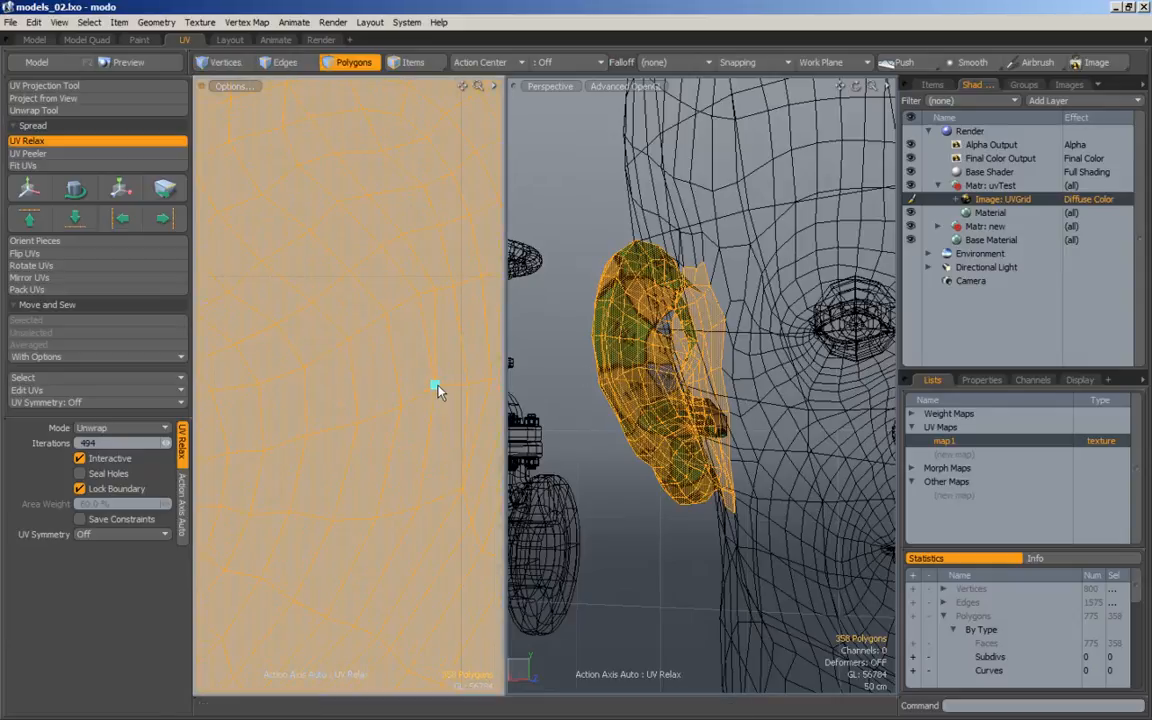
pyautogui.keyDown('alt'); pyautogui.moveTo(437, 393); pyautogui.dragTo(260, 406, button='right'); pyautogui.keyUp('alt')
pyautogui.keyDown('alt'); pyautogui.moveTo(273, 415); pyautogui.dragTo(305, 399); pyautogui.keyUp('alt')
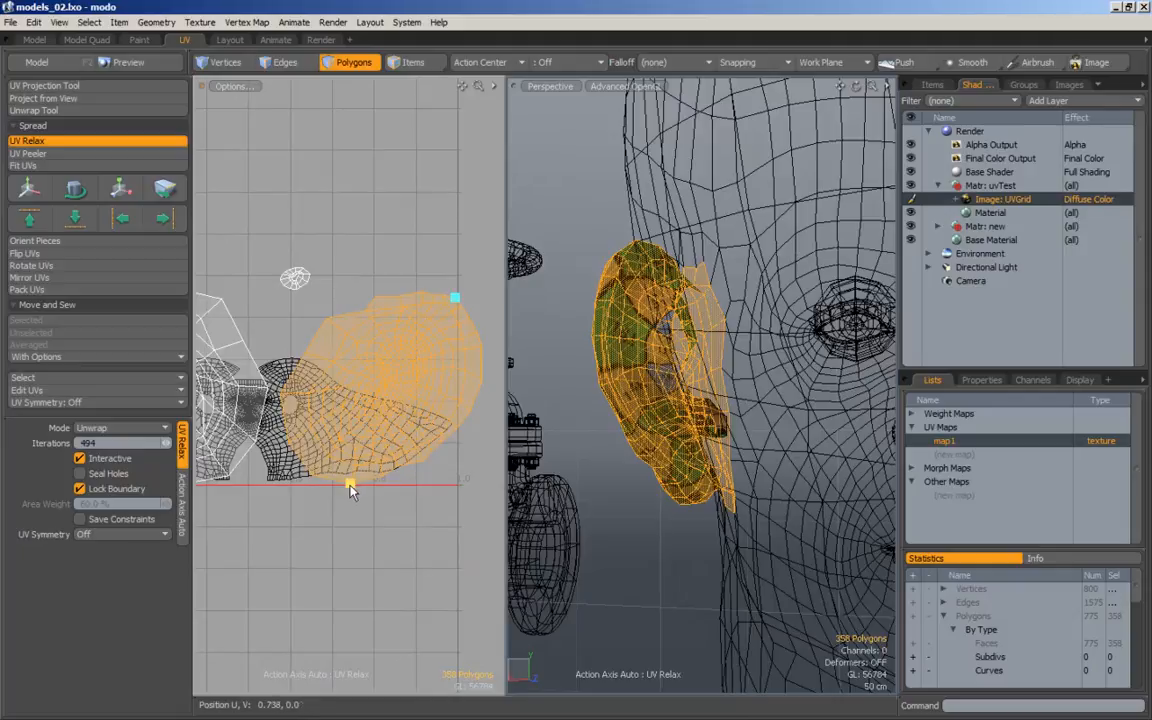
pyautogui.moveTo(408, 528); pyautogui.dragTo(338, 491)
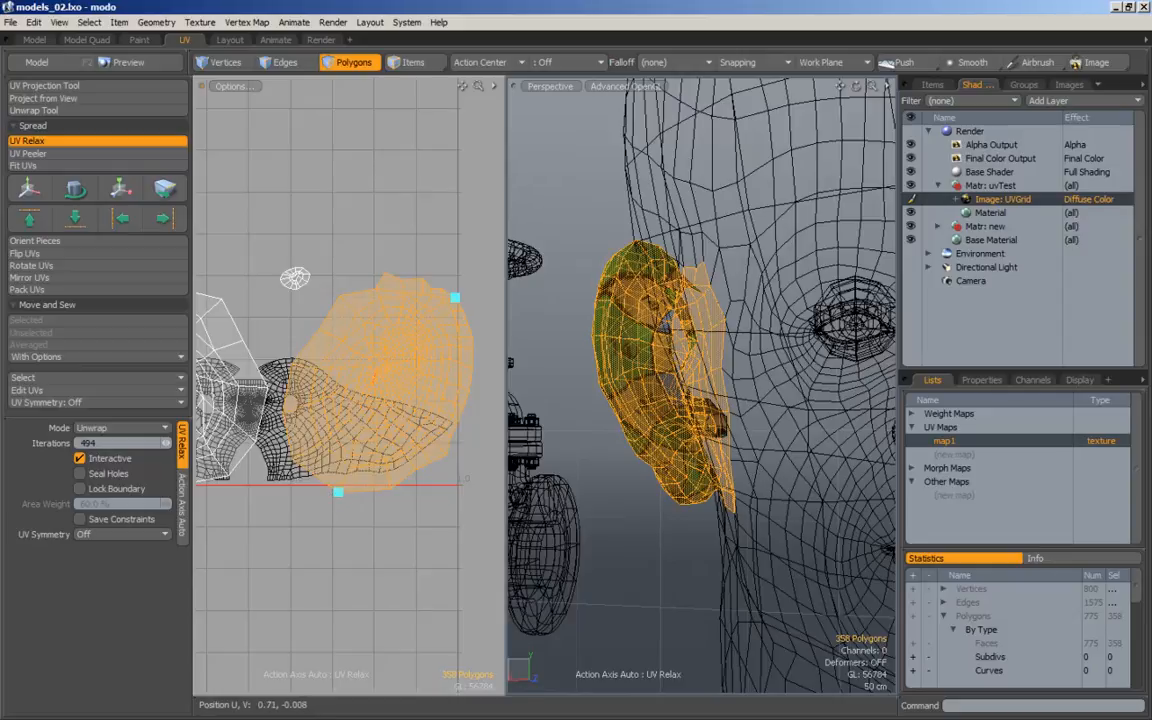
pyautogui.moveTo(337, 490); pyautogui.dragTo(412, 554)
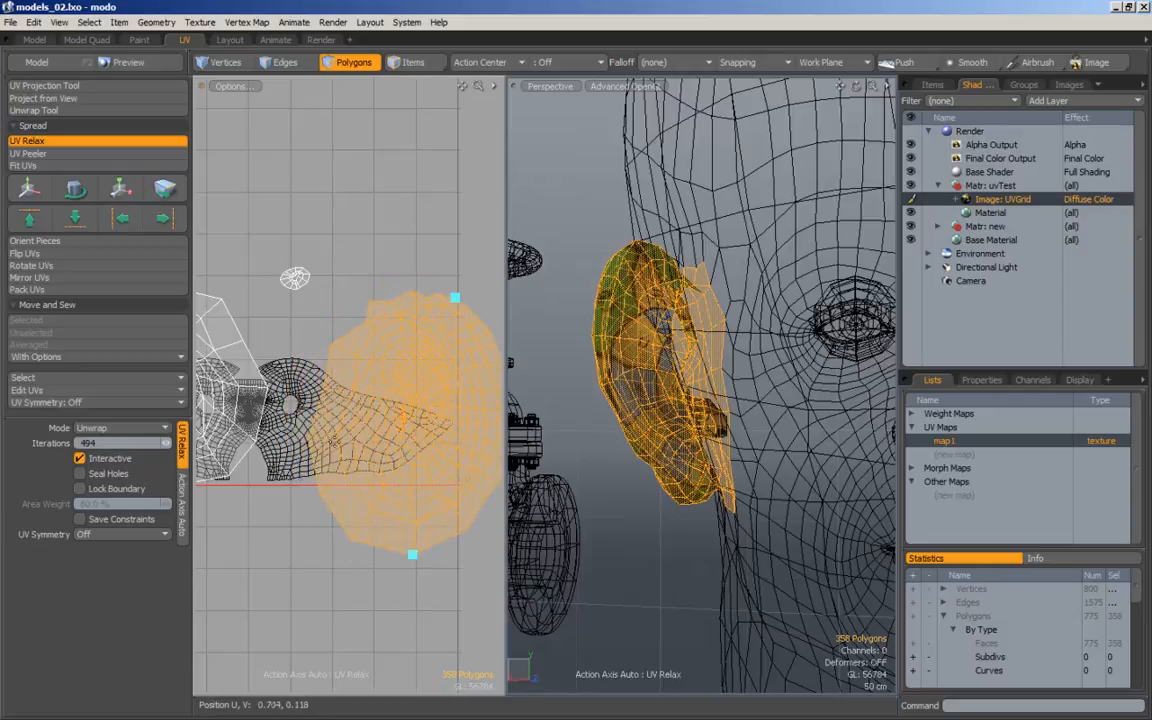
# Adjust UV Relax pins around the ear island's edge to widen and round its outline, and finish the relax.
pyautogui.moveTo(323, 390); pyautogui.dragTo(259, 381)
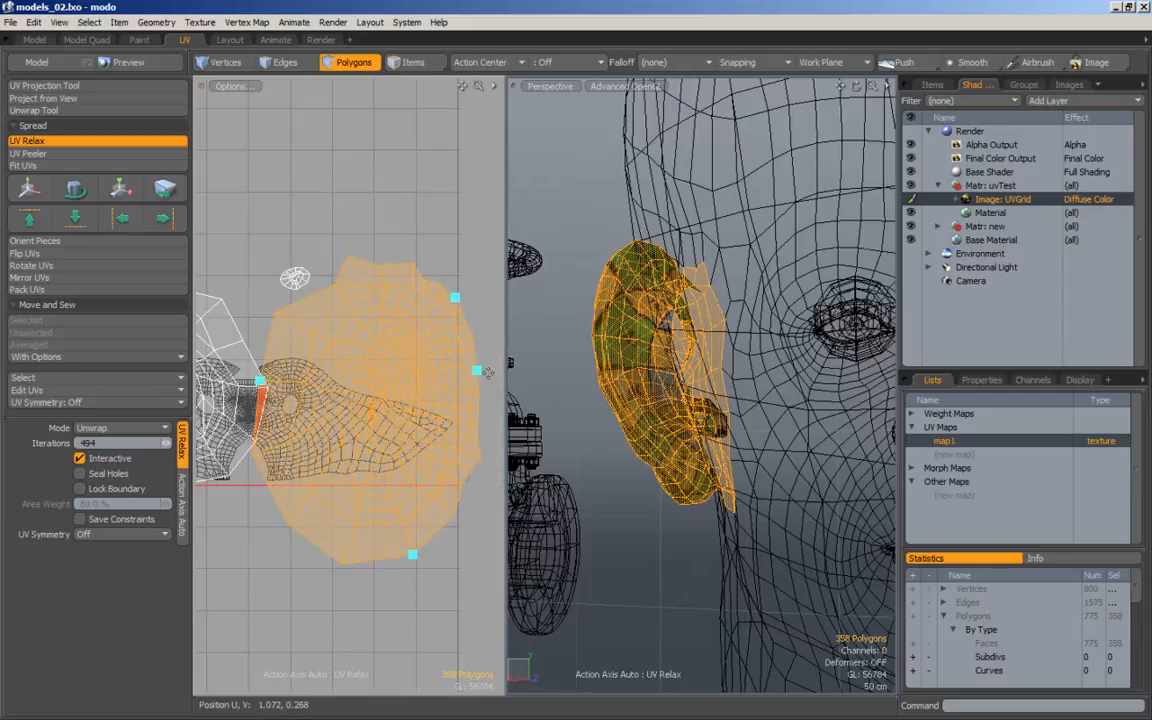
pyautogui.moveTo(476, 370); pyautogui.dragTo(480, 372)
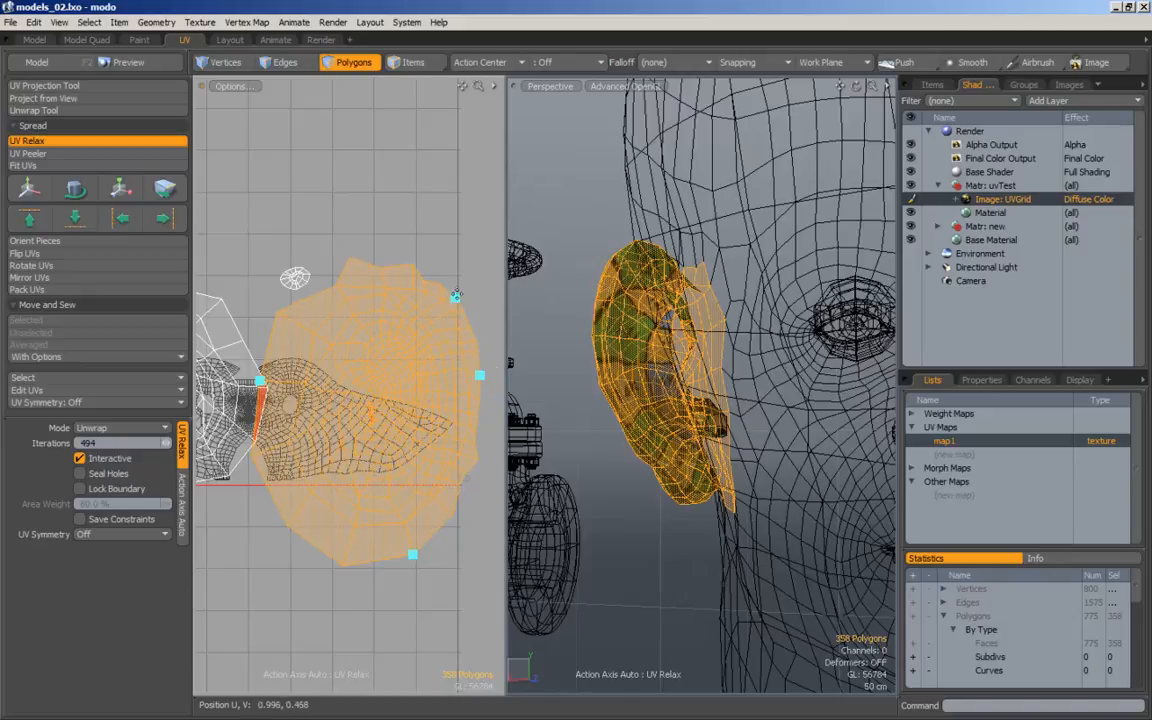
pyautogui.moveTo(455, 283); pyautogui.dragTo(409, 272)
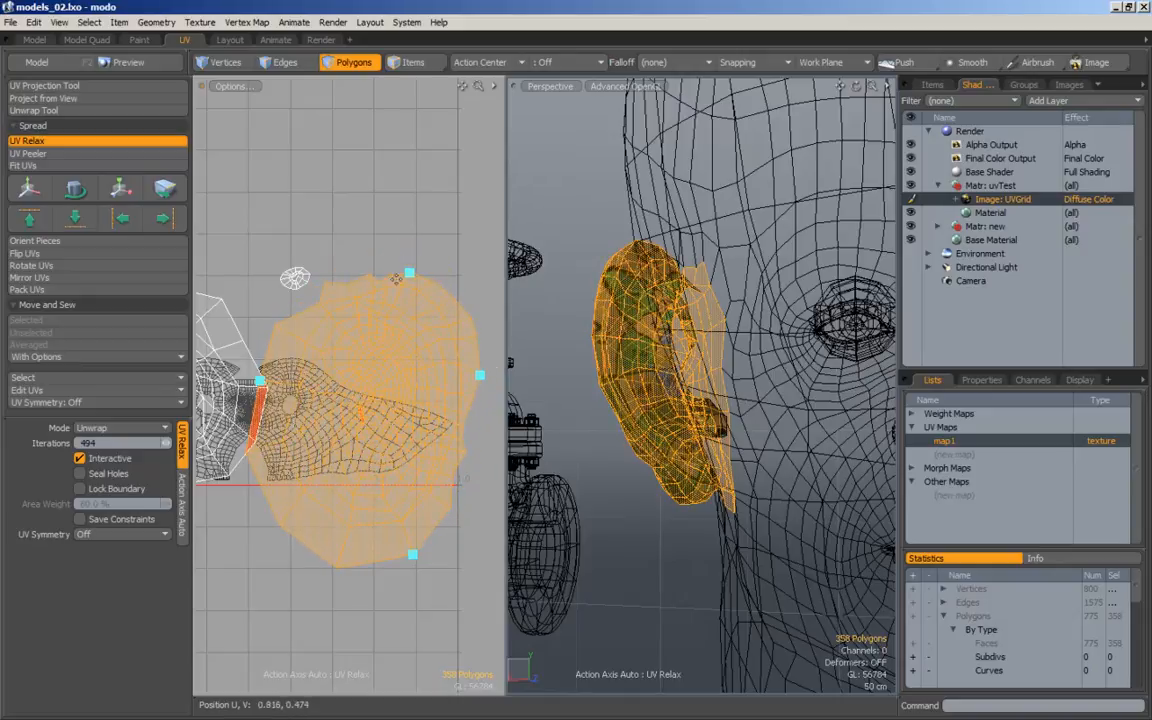
pyautogui.moveTo(259, 381); pyautogui.dragTo(271, 403)
pyautogui.moveTo(420, 561); pyautogui.dragTo(403, 561)
pyautogui.moveTo(478, 375); pyautogui.dragTo(479, 364)
pyautogui.press('q')
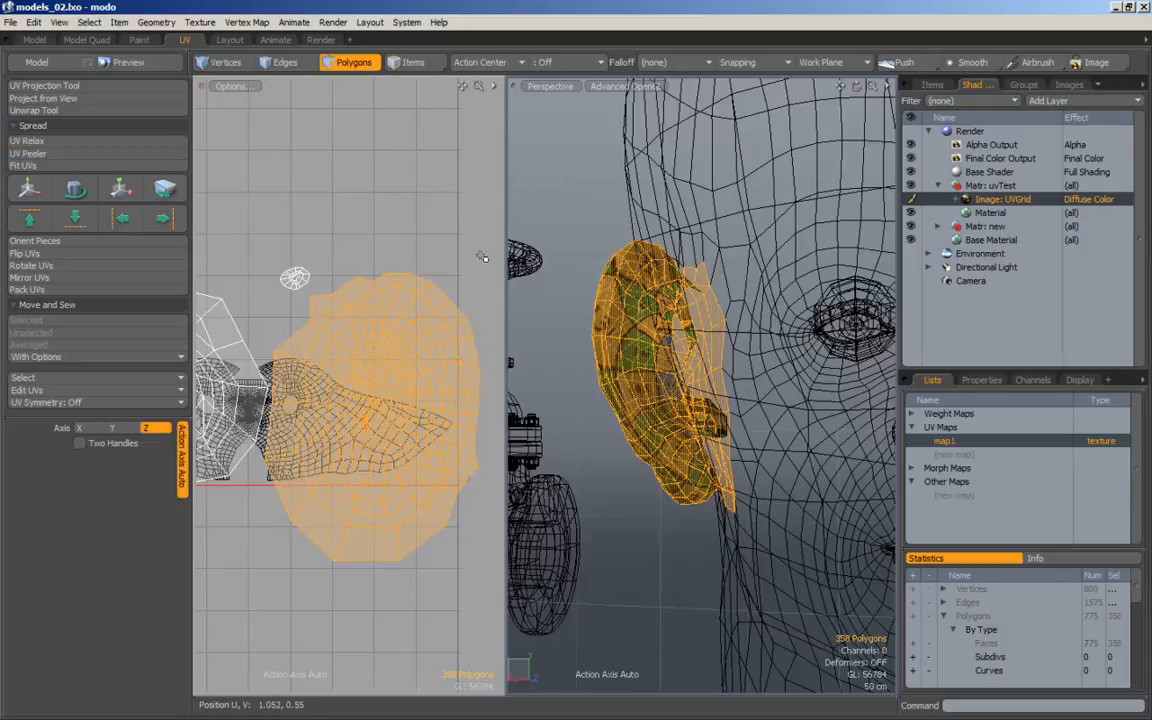
# Deselect the ear island and move two UV vertices in the upper and middle part of the flipped sliver across to unfold it.
pyautogui.click(480, 256)
pyautogui.keyDown('alt'); pyautogui.moveTo(338, 418); pyautogui.dragTo(433, 380, button='right'); pyautogui.keyUp('alt')
pyautogui.press('1')
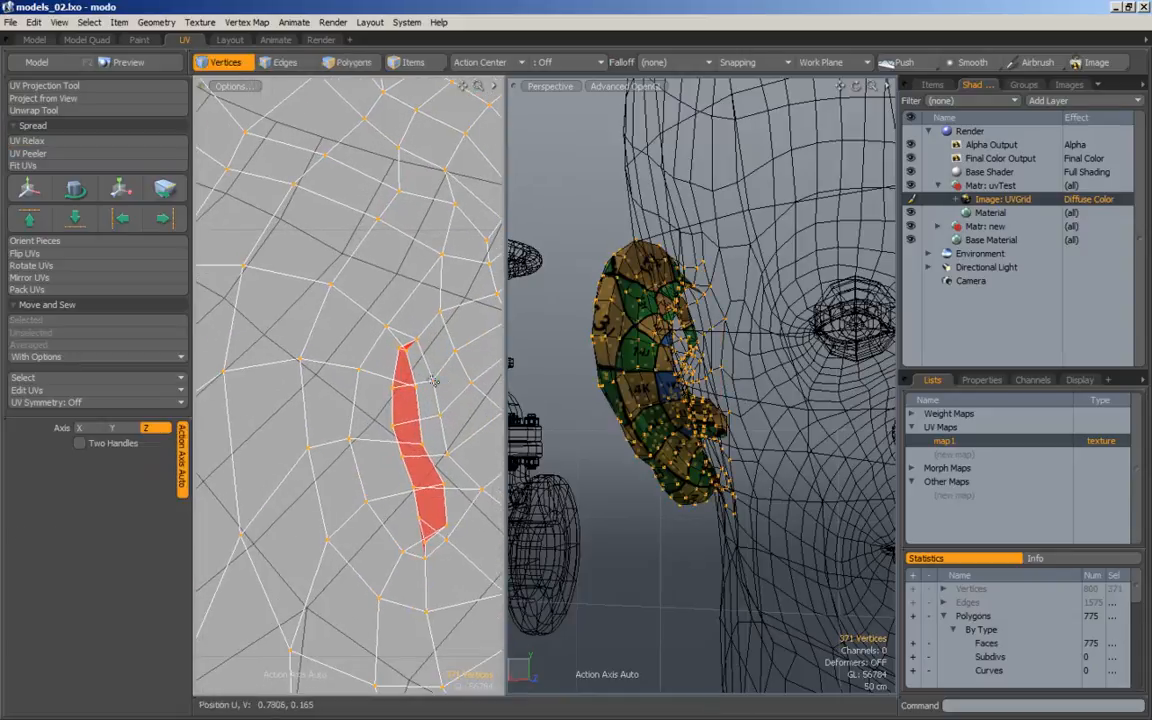
pyautogui.click(415, 387)
pyautogui.press('w')
pyautogui.moveTo(417, 399); pyautogui.dragTo(393, 397)
pyautogui.press('q')
pyautogui.keyDown('alt'); pyautogui.moveTo(414, 427); pyautogui.dragTo(438, 428, button='right'); pyautogui.keyUp('alt')
pyautogui.click(429, 464)
pyautogui.press('w')
pyautogui.moveTo(442, 481); pyautogui.dragTo(390, 471)
pyautogui.press('q')
# Move the UV vertices along the lower part of the flipped sliver across to open the gap.
pyautogui.click(457, 505)
pyautogui.press('w')
pyautogui.moveTo(471, 525); pyautogui.dragTo(405, 537)
pyautogui.press('q')
pyautogui.press('w')
pyautogui.moveTo(470, 572); pyautogui.dragTo(420, 574)
pyautogui.press('q')
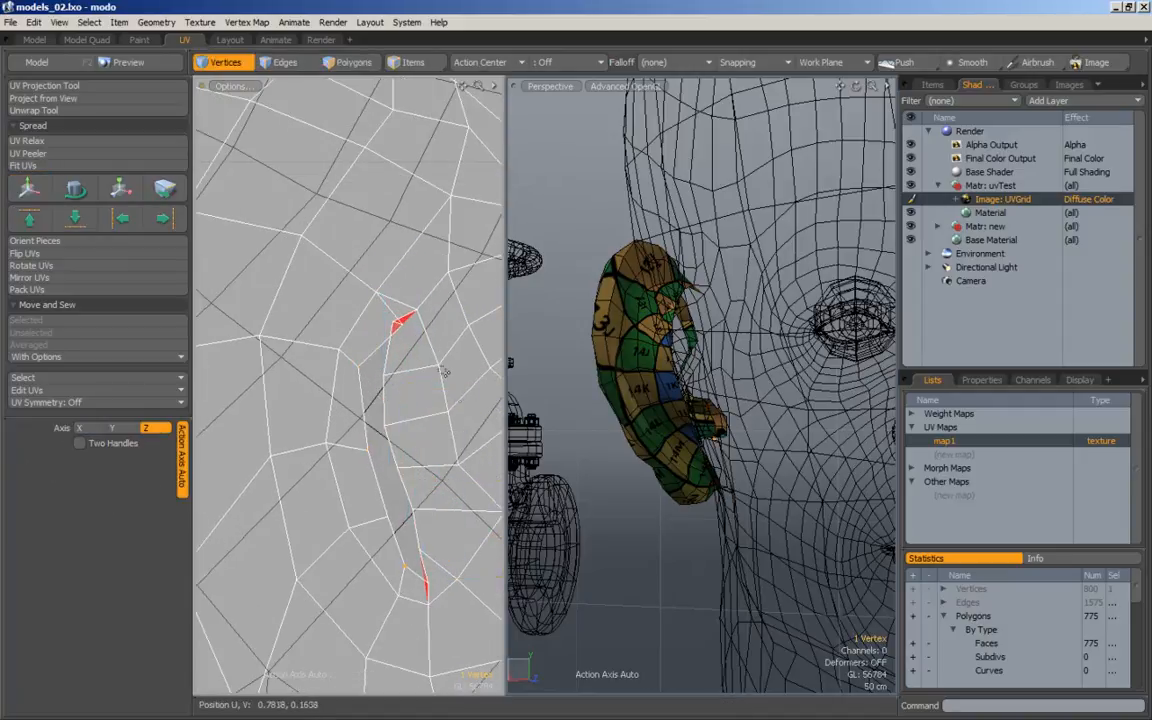
# Nudge the UV vertices at the upper and lower ends of the sliver to remove the remaining flipped slivers.
pyautogui.press('w')
pyautogui.moveTo(410, 337); pyautogui.dragTo(392, 340)
pyautogui.press('q')
pyautogui.press('w')
pyautogui.moveTo(438, 552); pyautogui.dragTo(437, 535)
pyautogui.press('q')
pyautogui.click(437, 545)
pyautogui.keyDown('alt'); pyautogui.moveTo(436, 546); pyautogui.dragTo(392, 548, button='right'); pyautogui.keyUp('alt')
# Examine the checker pattern on both ears from around the head.
pyautogui.keyDown('alt'); pyautogui.moveTo(753, 428); pyautogui.dragTo(718, 430, button='right'); pyautogui.keyUp('alt')
pyautogui.keyDown('alt'); pyautogui.moveTo(730, 430); pyautogui.dragTo(826, 408); pyautogui.keyUp('alt')
pyautogui.keyDown('alt'); pyautogui.moveTo(745, 403); pyautogui.dragTo(770, 394); pyautogui.keyUp('alt')
pyautogui.keyDown('alt'); pyautogui.moveTo(822, 421); pyautogui.dragTo(785, 424, button='right'); pyautogui.keyUp('alt')
pyautogui.keyDown('alt'); pyautogui.moveTo(785, 424); pyautogui.dragTo(811, 376); pyautogui.keyUp('alt')
pyautogui.moveTo(811, 376); pyautogui.dragTo(828, 430)
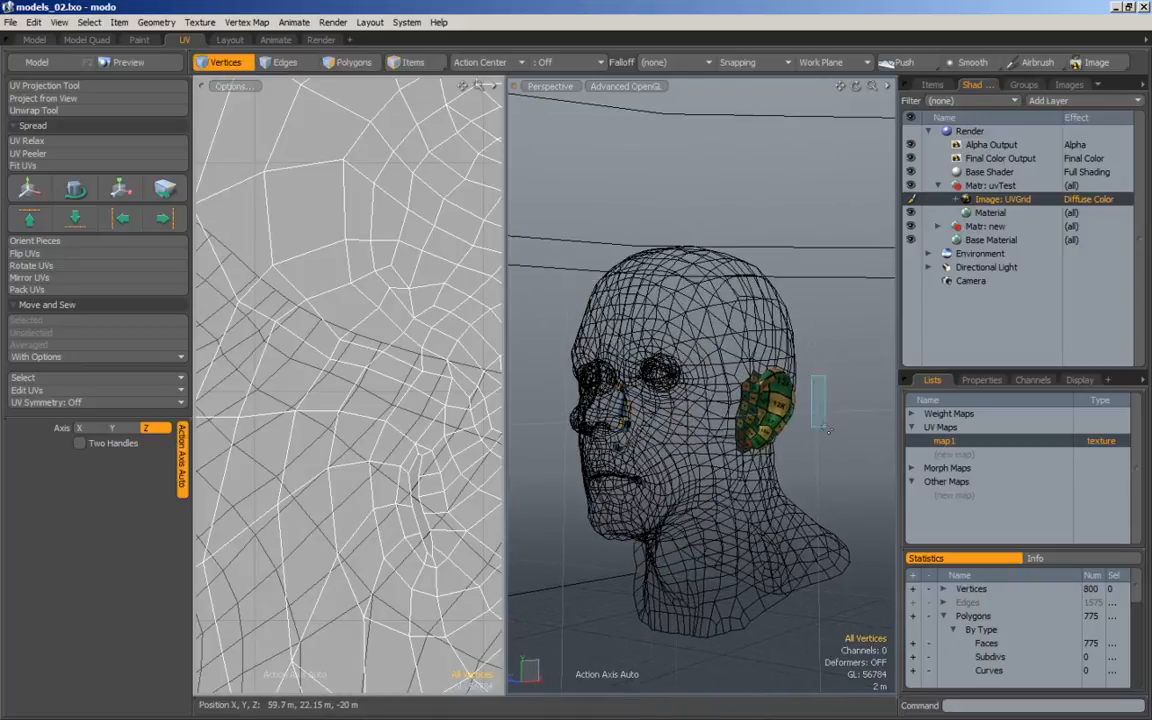
pyautogui.keyDown('alt'); pyautogui.moveTo(520, 392); pyautogui.dragTo(613, 374); pyautogui.keyUp('alt')
pyautogui.keyDown('alt'); pyautogui.moveTo(590, 224); pyautogui.dragTo(643, 233); pyautogui.keyUp('alt')
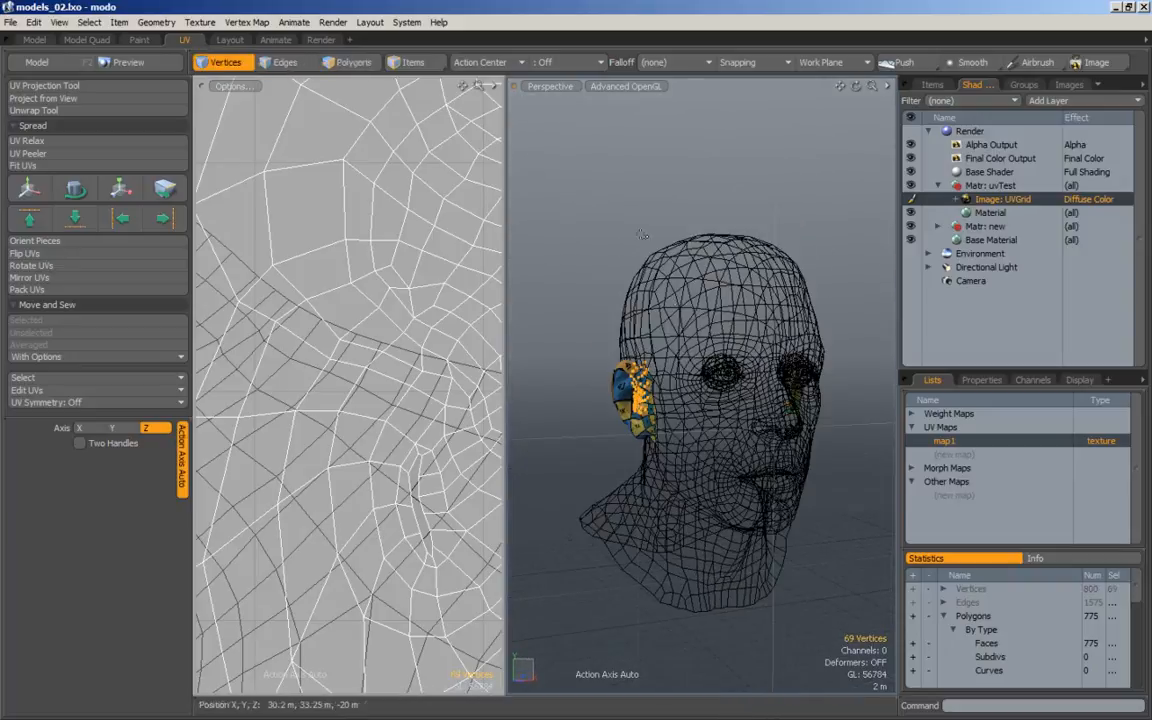
# Select the polygons of the ear on the opposite side of the head and delete them.
pyautogui.click(366, 64)
pyautogui.keyDown('alt'); pyautogui.moveTo(617, 221); pyautogui.dragTo(593, 271, button='right'); pyautogui.keyUp('alt')
pyautogui.keyDown('alt'); pyautogui.moveTo(470, 271); pyautogui.dragTo(298, 442, button='right'); pyautogui.keyUp('alt')
pyautogui.keyDown('alt'); pyautogui.moveTo(637, 362); pyautogui.dragTo(617, 350); pyautogui.keyUp('alt')
pyautogui.moveTo(647, 265); pyautogui.dragTo(680, 369, button='right')
pyautogui.keyDown('alt'); pyautogui.moveTo(347, 314); pyautogui.dragTo(602, 321, button='right'); pyautogui.keyUp('alt')
pyautogui.press('Delete')
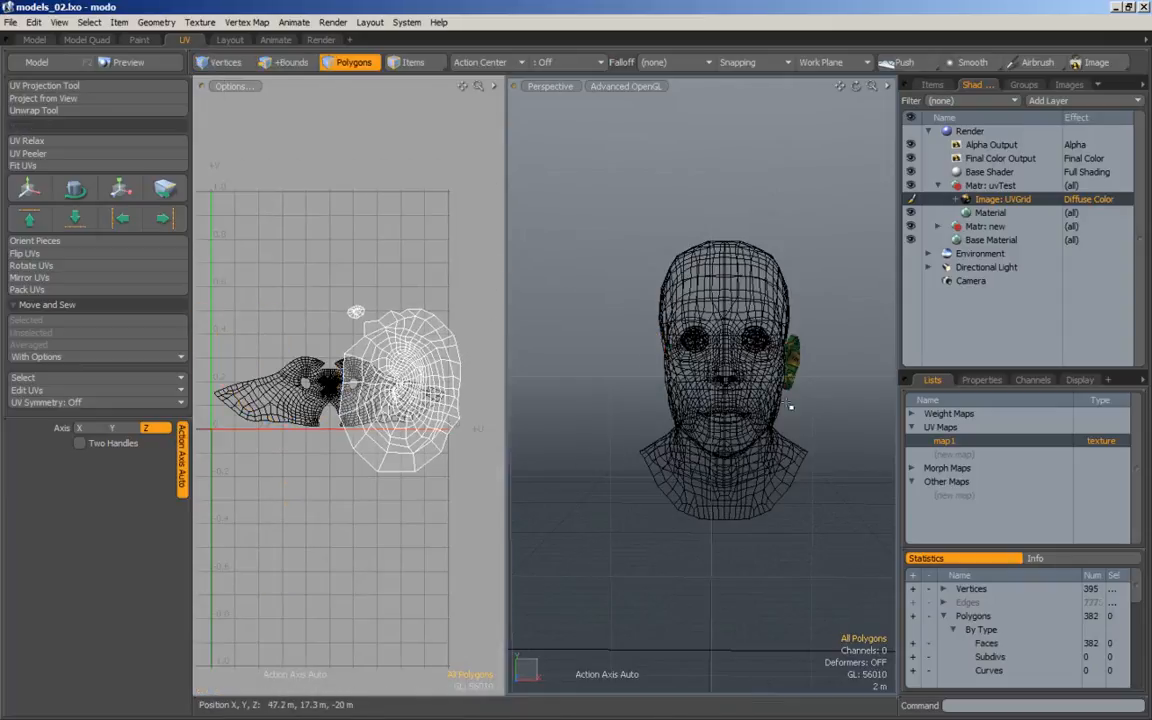
# Select all the ear's polygons and mirror them across the X axis to the opposite side of the head.
pyautogui.press('[')
pyautogui.hotkey('alt', 'q')
pyautogui.click(848, 445)
pyautogui.click(886, 416)
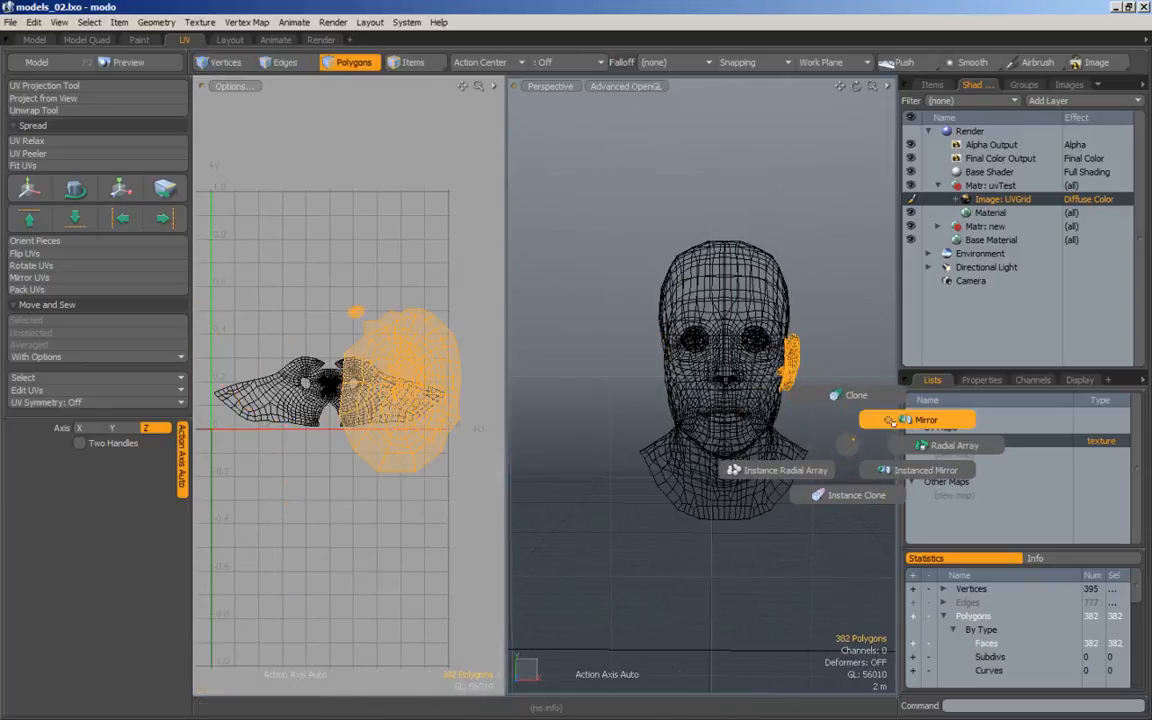
pyautogui.click(740, 373)
pyautogui.scroll(2, 741, 374)
pyautogui.moveTo(750, 378)
pyautogui.mouseDown()
pyautogui.moveTo(726, 379)
pyautogui.moveTo(787, 390)
pyautogui.moveTo(767, 387)
pyautogui.mouseUp()
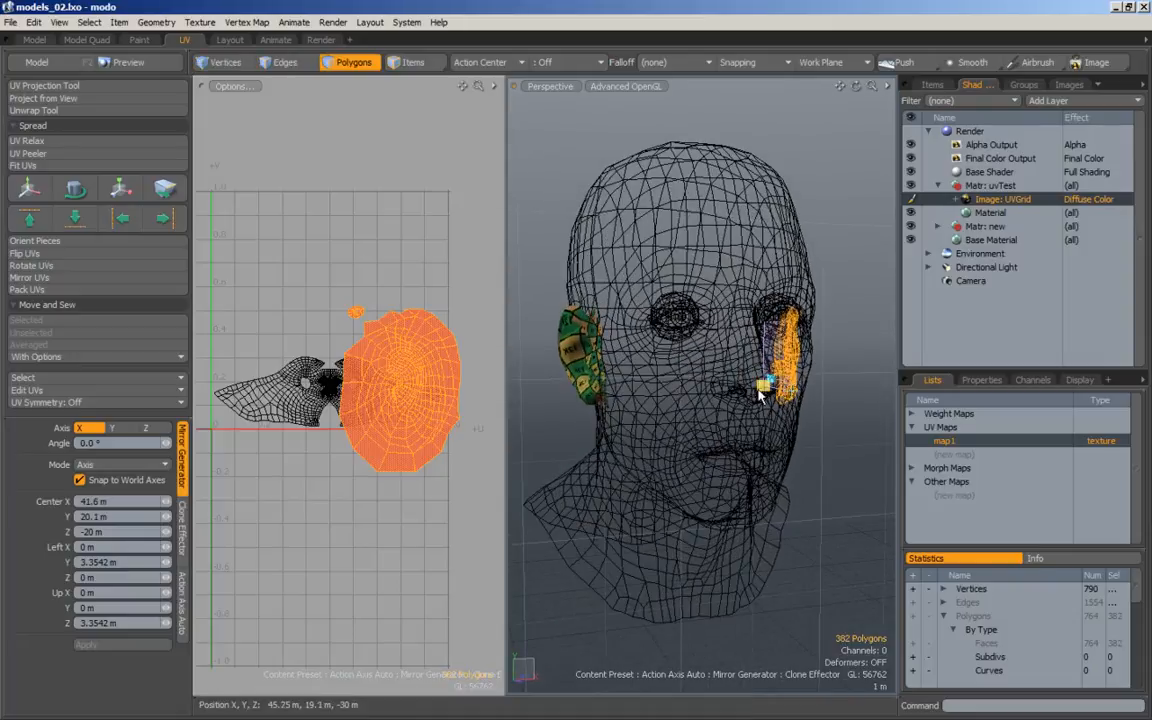
# Shift the mirror center to X 41.35 m so the mirrored ear lines up with the opposite side of the head.
pyautogui.keyDown('alt'); pyautogui.moveTo(700, 382); pyautogui.dragTo(566, 379, button='right'); pyautogui.keyUp('alt')
pyautogui.keyDown('alt'); pyautogui.moveTo(566, 382); pyautogui.dragTo(642, 455); pyautogui.keyUp('alt')
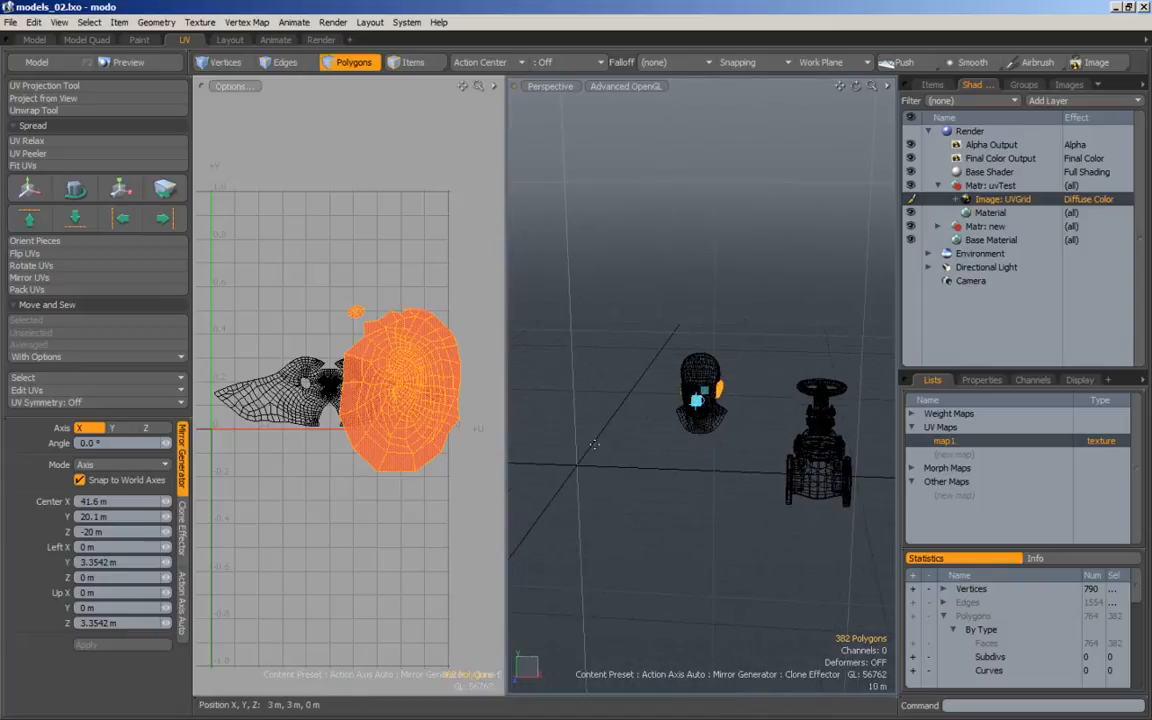
pyautogui.keyDown('alt'); pyautogui.moveTo(566, 488); pyautogui.dragTo(797, 373, button='right'); pyautogui.keyUp('alt')
pyautogui.keyDown('alt'); pyautogui.moveTo(797, 373); pyautogui.dragTo(770, 350); pyautogui.keyUp('alt')
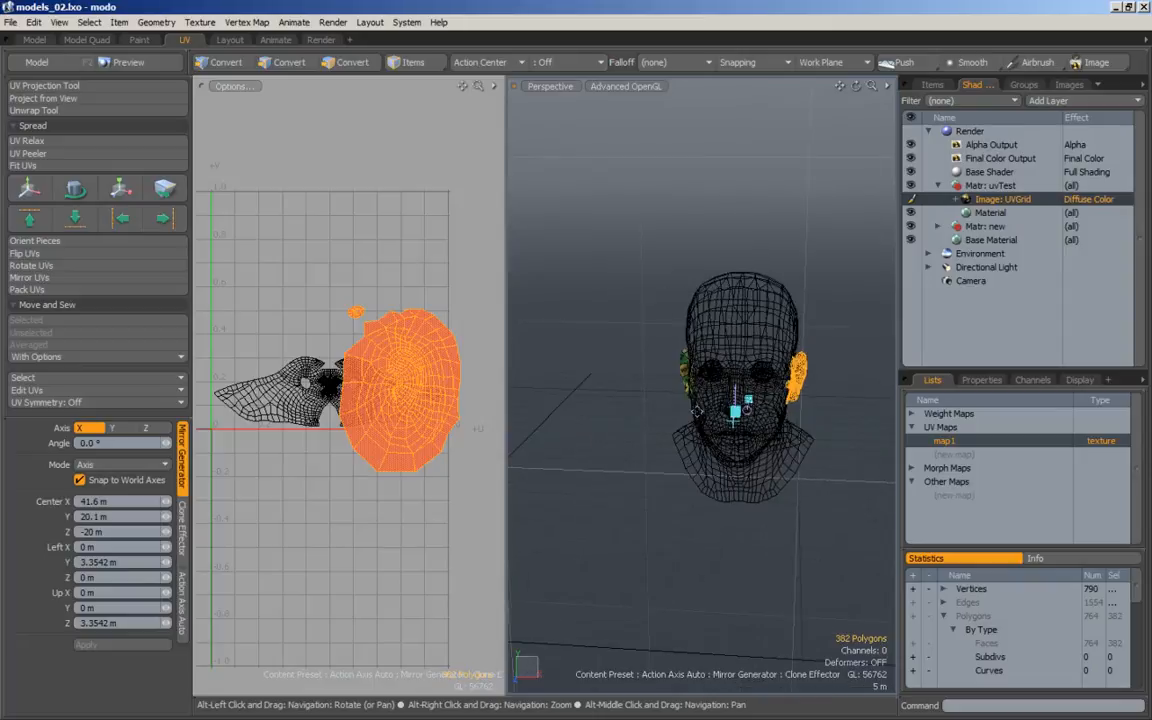
pyautogui.keyDown('alt'); pyautogui.moveTo(690, 400); pyautogui.dragTo(790, 415, button='right'); pyautogui.keyUp('alt')
pyautogui.keyDown('alt'); pyautogui.moveTo(765, 425); pyautogui.dragTo(890, 435); pyautogui.keyUp('alt')
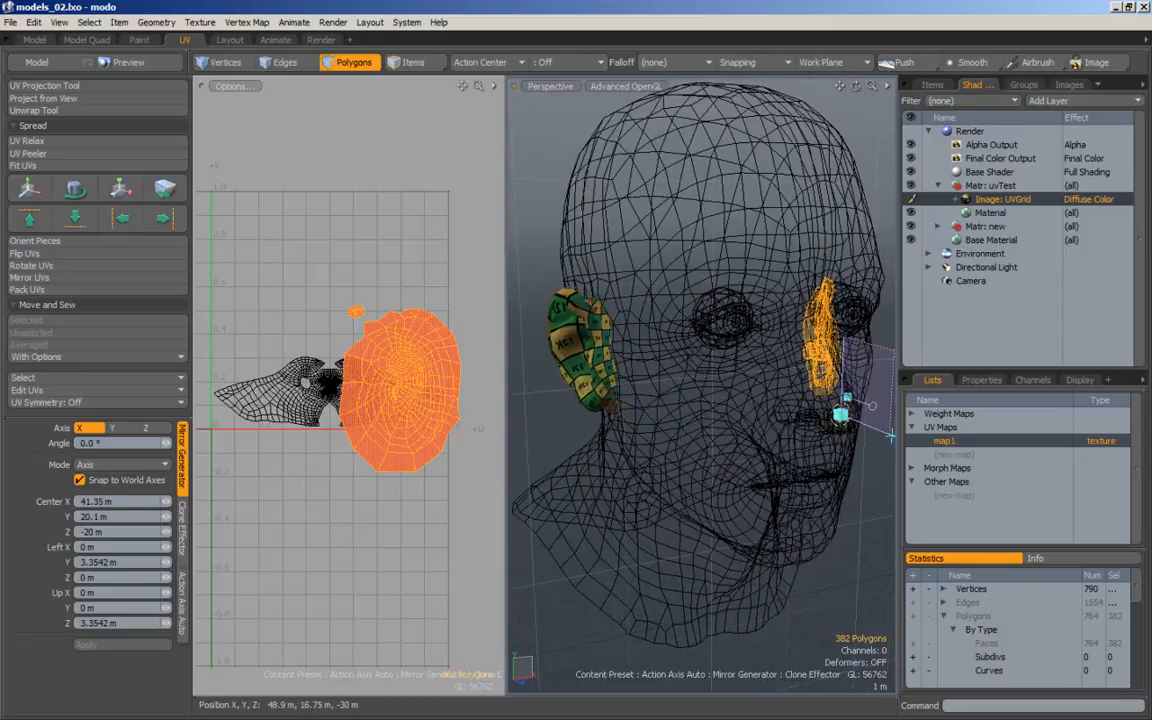
pyautogui.press('space')
# Select the mirrored ear's polygons and move them slightly along X so their border meets the head's ear opening.
pyautogui.keyDown('alt'); pyautogui.moveTo(630, 337); pyautogui.dragTo(800, 321, button='right'); pyautogui.keyUp('alt')
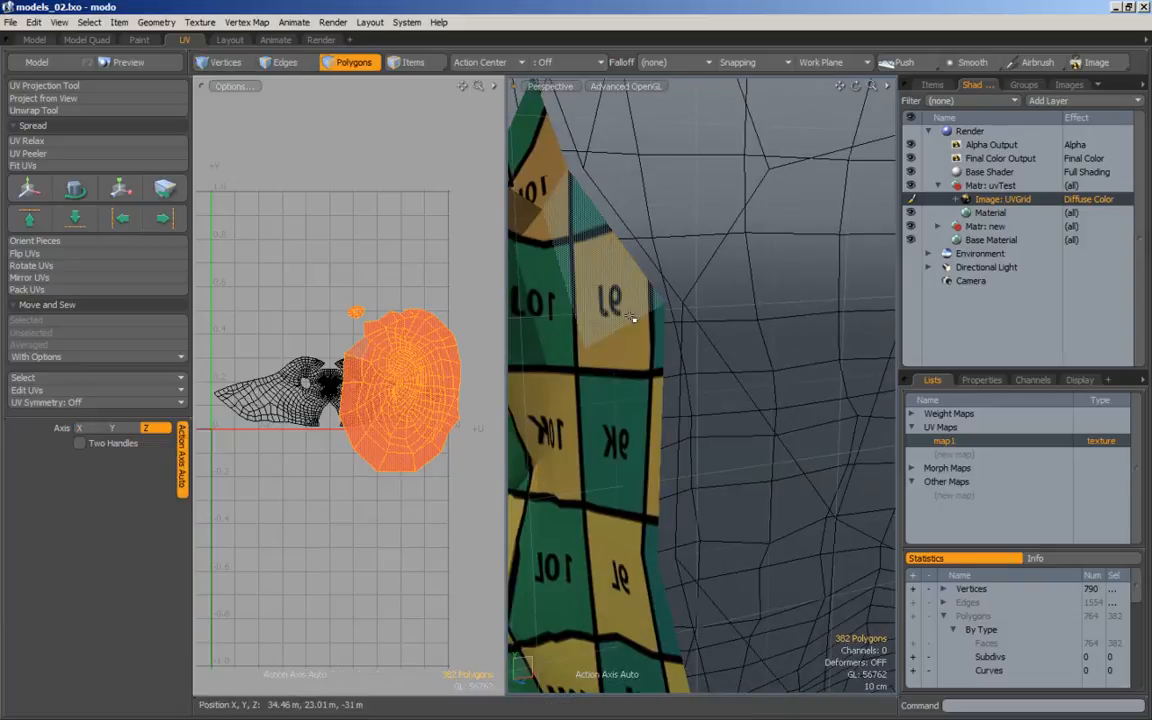
pyautogui.doubleClick(632, 319)
pyautogui.press('w')
pyautogui.keyDown('alt'); pyautogui.moveTo(640, 322); pyautogui.dragTo(668, 368); pyautogui.keyUp('alt')
pyautogui.keyDown('alt'); pyautogui.moveTo(645, 371); pyautogui.dragTo(800, 383, button='right'); pyautogui.keyUp('alt')
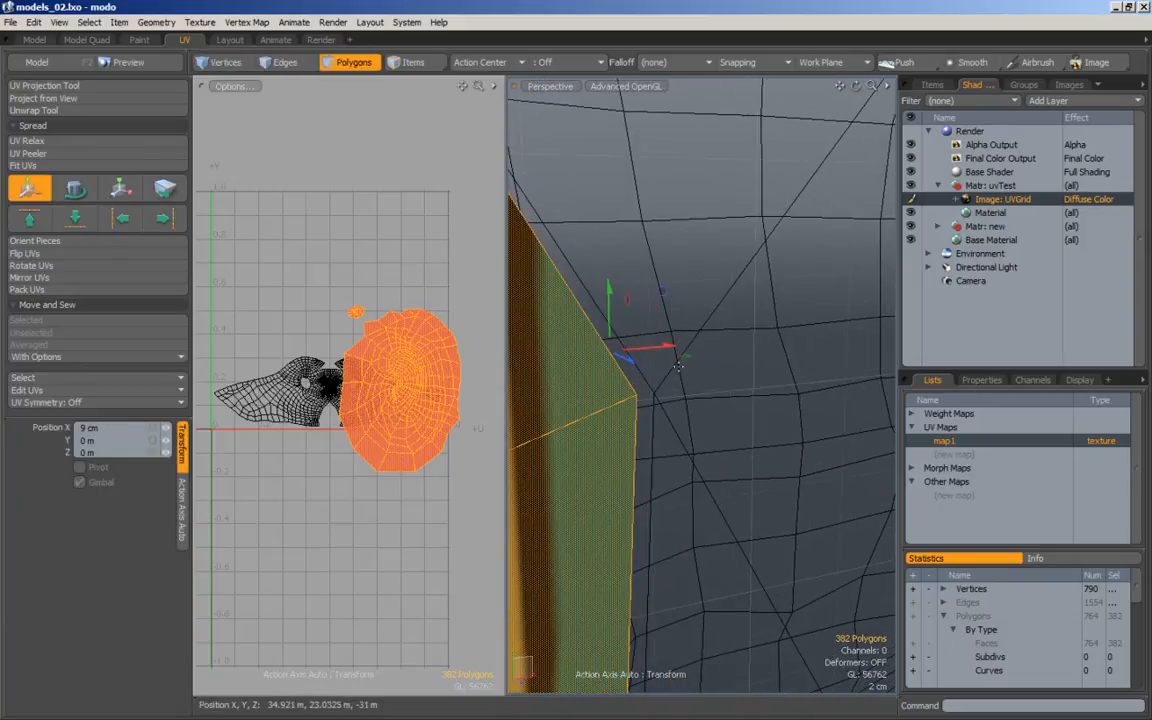
pyautogui.moveTo(608, 348); pyautogui.dragTo(621, 350)
pyautogui.keyDown('alt'); pyautogui.moveTo(765, 357); pyautogui.dragTo(472, 432, button='right'); pyautogui.keyUp('alt')
pyautogui.press('Escape')
pyautogui.press('Escape')
# Select the mirrored ear's connected polygons and move their UVs to the opposite side of the head's UV island, clear of the original ear.
pyautogui.keyDown('alt'); pyautogui.moveTo(676, 397); pyautogui.dragTo(630, 385); pyautogui.keyUp('alt')
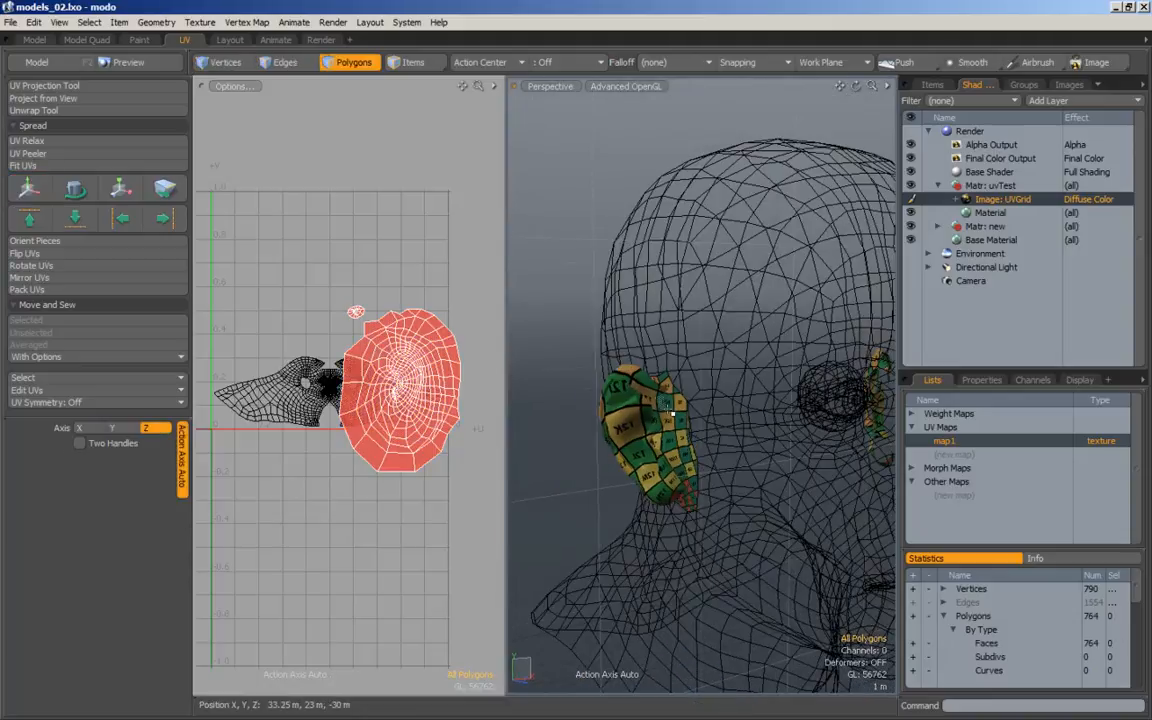
pyautogui.doubleClick(660, 400)
pyautogui.press('w')
pyautogui.moveTo(430, 394); pyautogui.dragTo(218, 373)
# Flip the mirrored ear's UV island with a negative U scale, keeping V at 100%.
pyautogui.press('r')
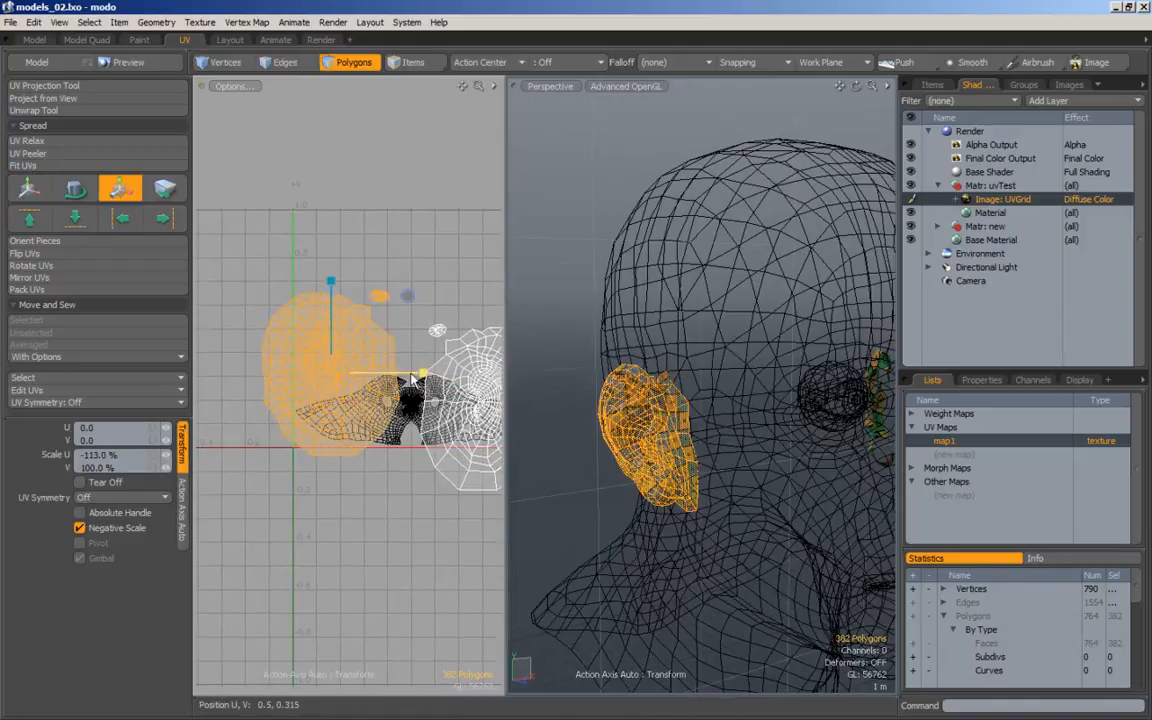
pyautogui.press('k')
pyautogui.moveTo(452, 336); pyautogui.dragTo(374, 338)
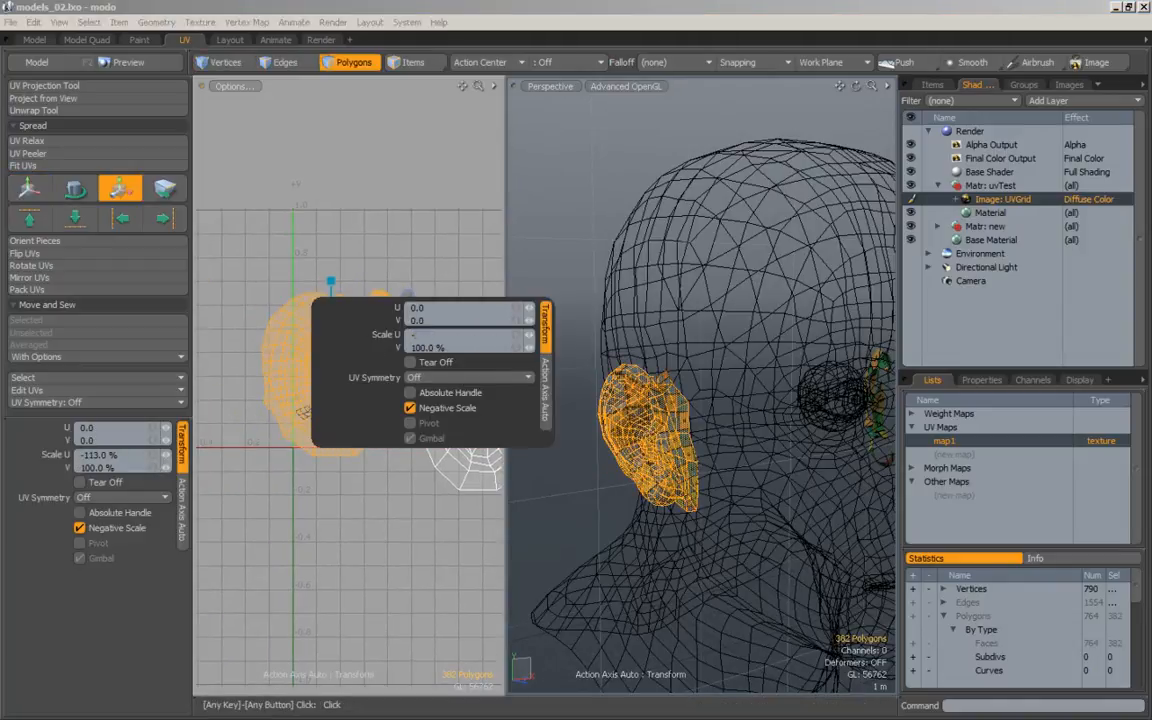
pyautogui.press('q')
pyautogui.click(402, 224)
# Make the head mesh active and switch to edge selection with nothing selected.
pyautogui.scroll(-2, 660, 385)
pyautogui.keyDown('alt'); pyautogui.moveTo(660, 385); pyautogui.dragTo(552, 350); pyautogui.keyUp('alt')
pyautogui.scroll(-1, 735, 398)
pyautogui.scroll(-3, 690, 388)
pyautogui.doubleClick(737, 358)
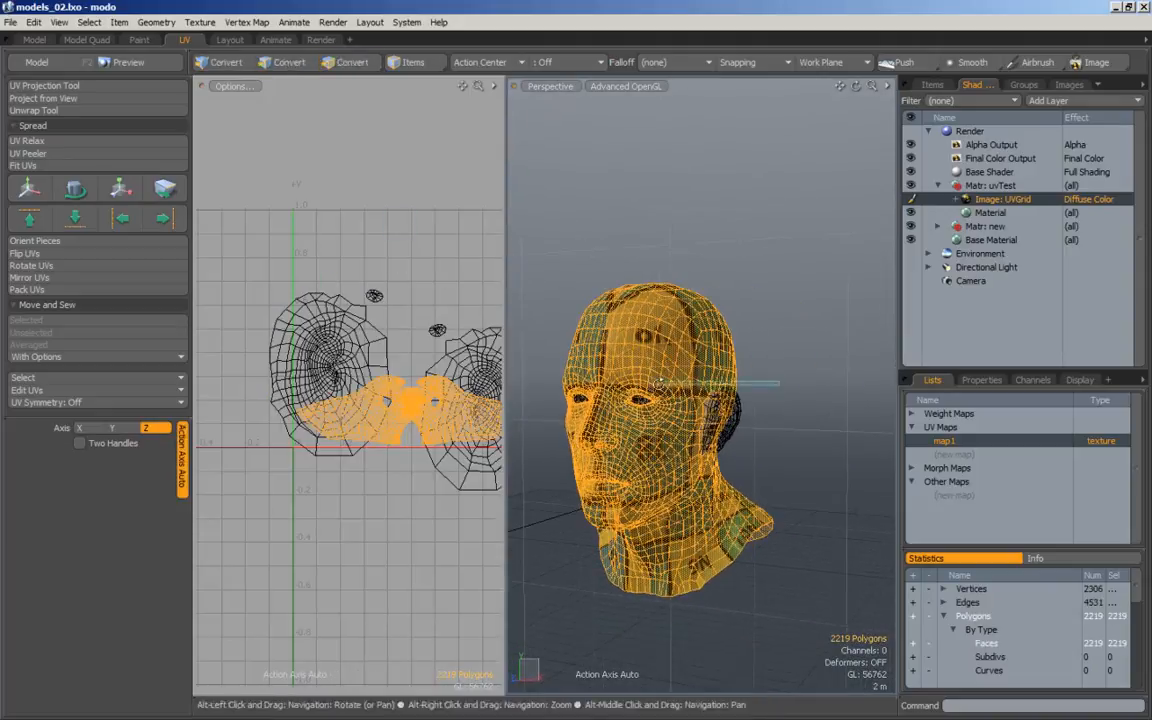
pyautogui.click(773, 354)
pyautogui.keyDown('alt'); pyautogui.moveTo(793, 421); pyautogui.dragTo(772, 463); pyautogui.keyUp('alt')
pyautogui.press('space')
pyautogui.press('space')
pyautogui.keyDown('alt'); pyautogui.keyDown('shift'); pyautogui.moveTo(681, 475); pyautogui.dragTo(707, 432); pyautogui.keyUp('shift'); pyautogui.keyUp('alt')
pyautogui.scroll(4, 718, 446)
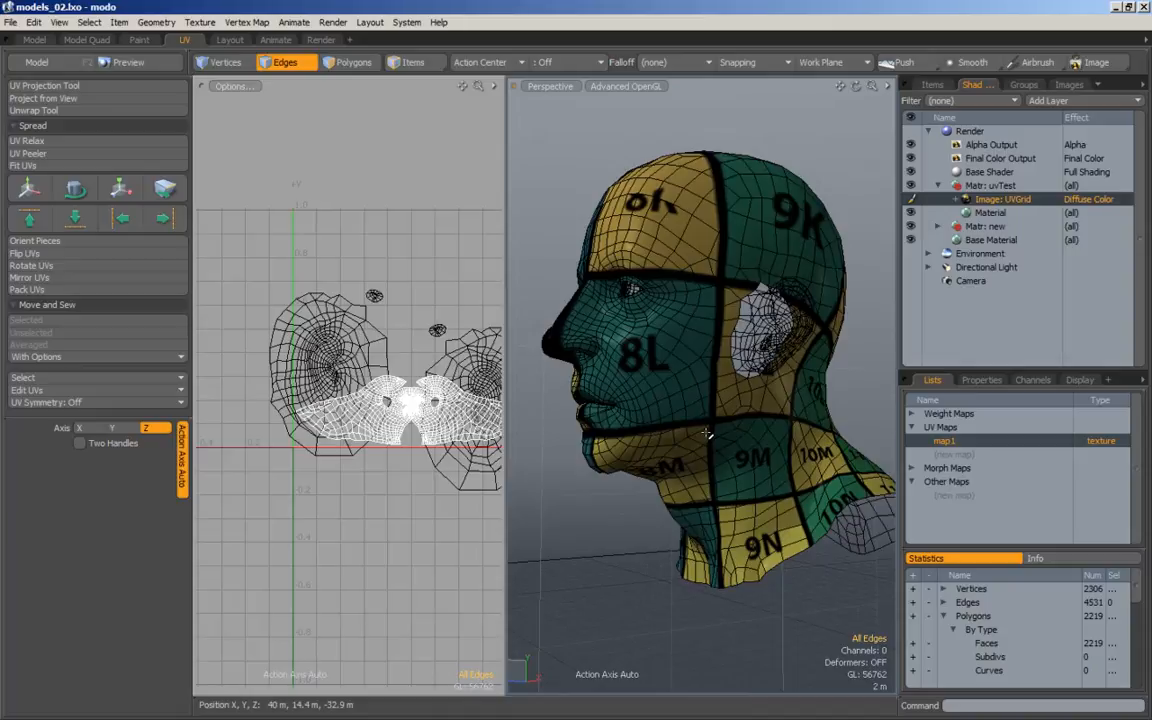
pyautogui.keyDown('alt'); pyautogui.moveTo(707, 432); pyautogui.dragTo(727, 355); pyautogui.keyUp('alt')
pyautogui.doubleClick(704, 457)
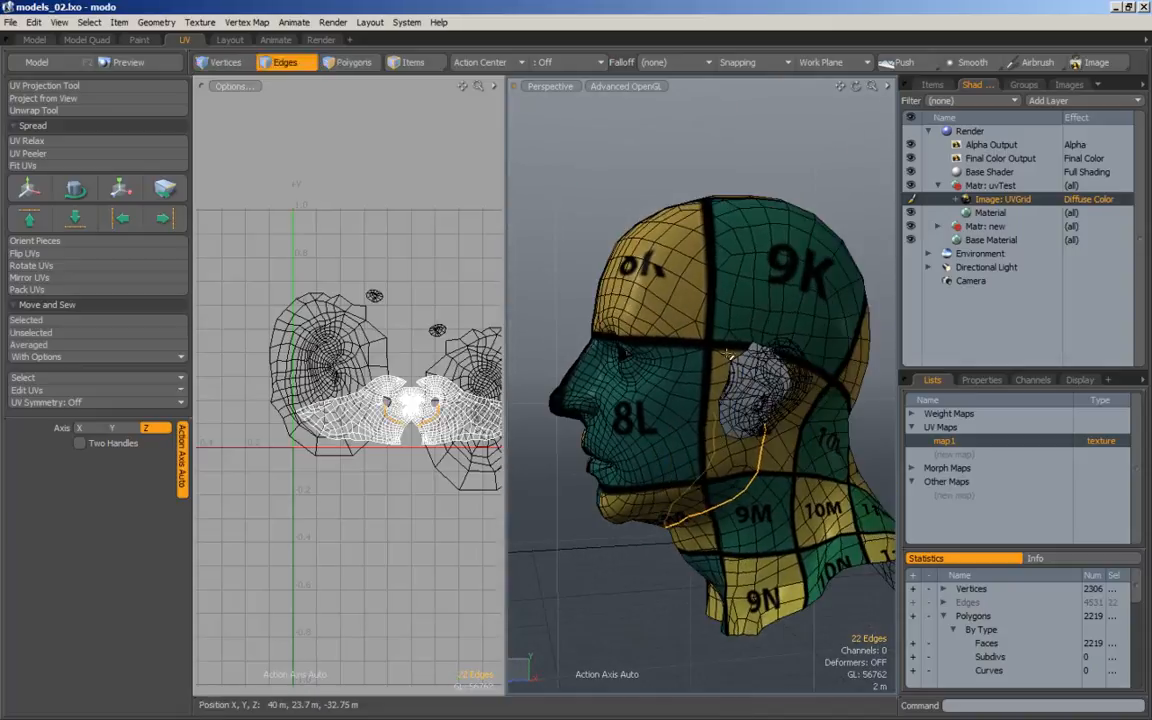
pyautogui.keyDown('alt'); pyautogui.keyDown('shift'); pyautogui.moveTo(741, 346); pyautogui.dragTo(755, 395); pyautogui.keyUp('shift'); pyautogui.keyUp('alt')
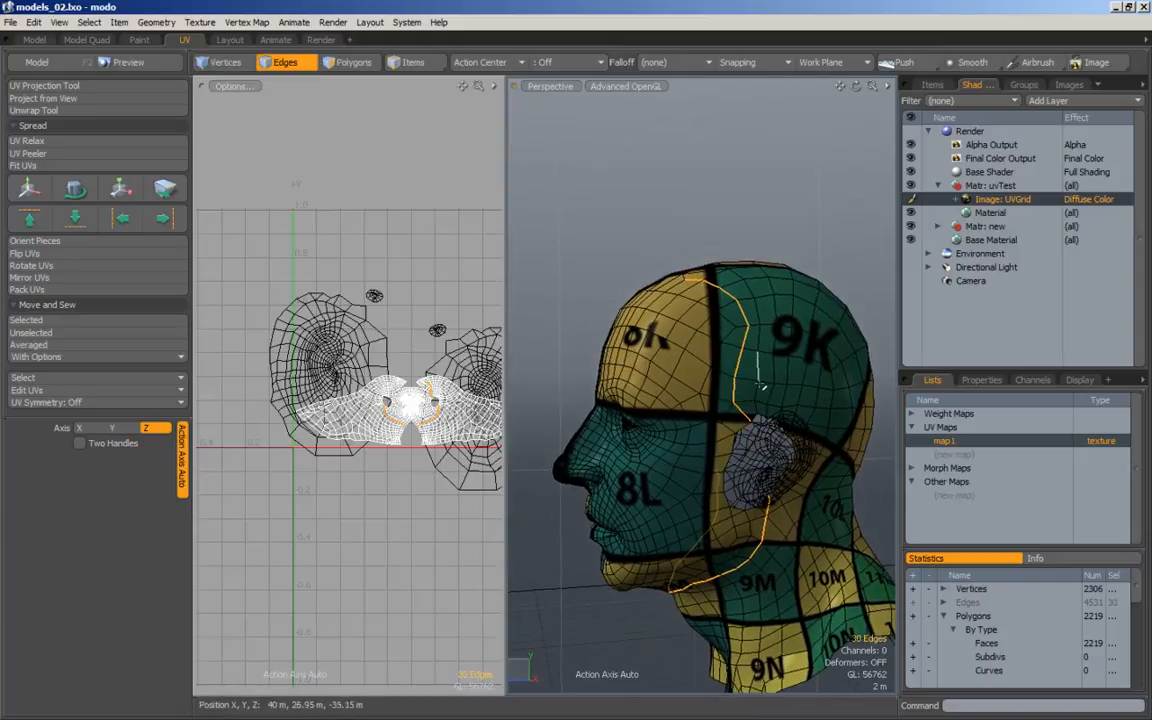
pyautogui.keyDown('ctrl'); pyautogui.moveTo(626, 235); pyautogui.dragTo(765, 423, button='right'); pyautogui.keyUp('ctrl')
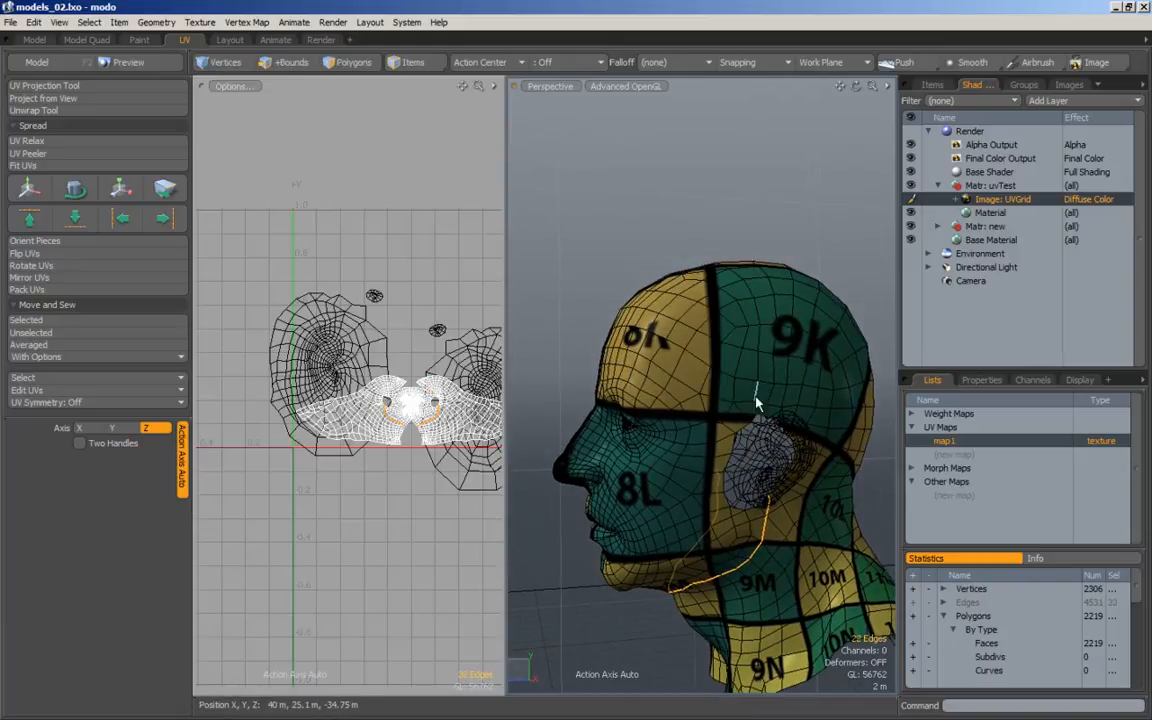
pyautogui.keyDown('shift'); pyautogui.doubleClick(756, 395); pyautogui.keyUp('shift')
pyautogui.keyDown('alt'); pyautogui.moveTo(756, 395); pyautogui.dragTo(735, 316); pyautogui.keyUp('alt')
pyautogui.click(665, 399)
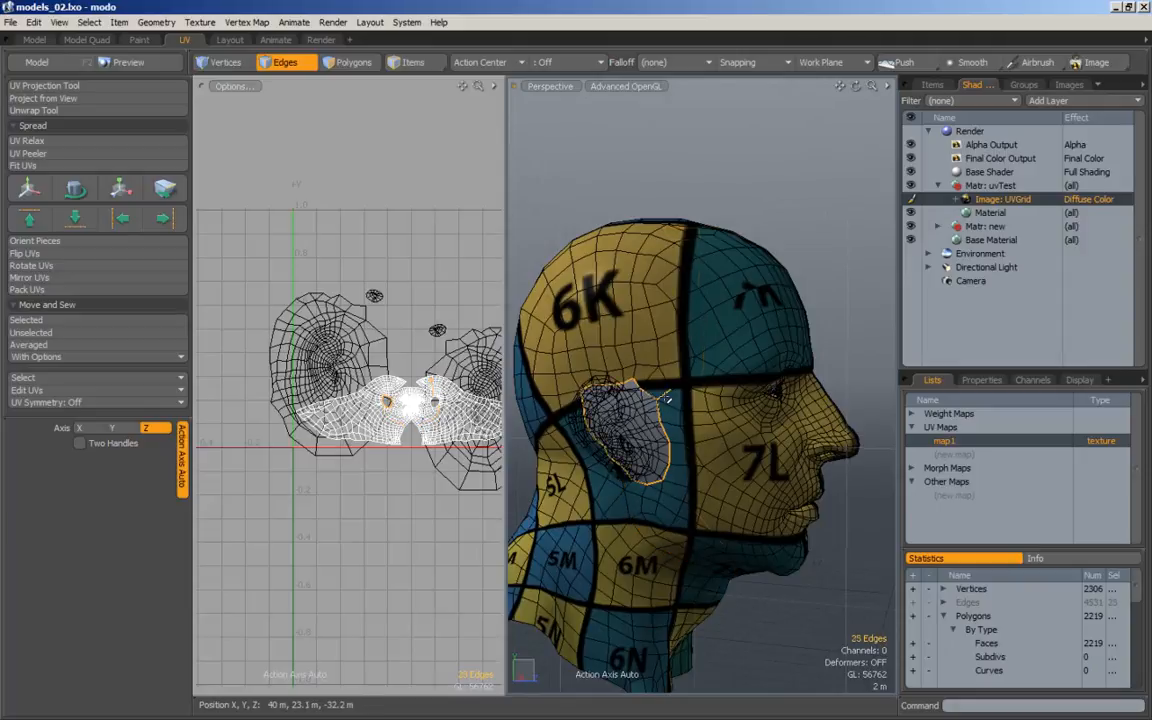
# Select a chain of edges from the top of one ear opening up and across the front of the crown.
pyautogui.keyDown('alt'); pyautogui.moveTo(678, 389); pyautogui.dragTo(607, 371); pyautogui.keyUp('alt')
pyautogui.scroll(2, 652, 387)
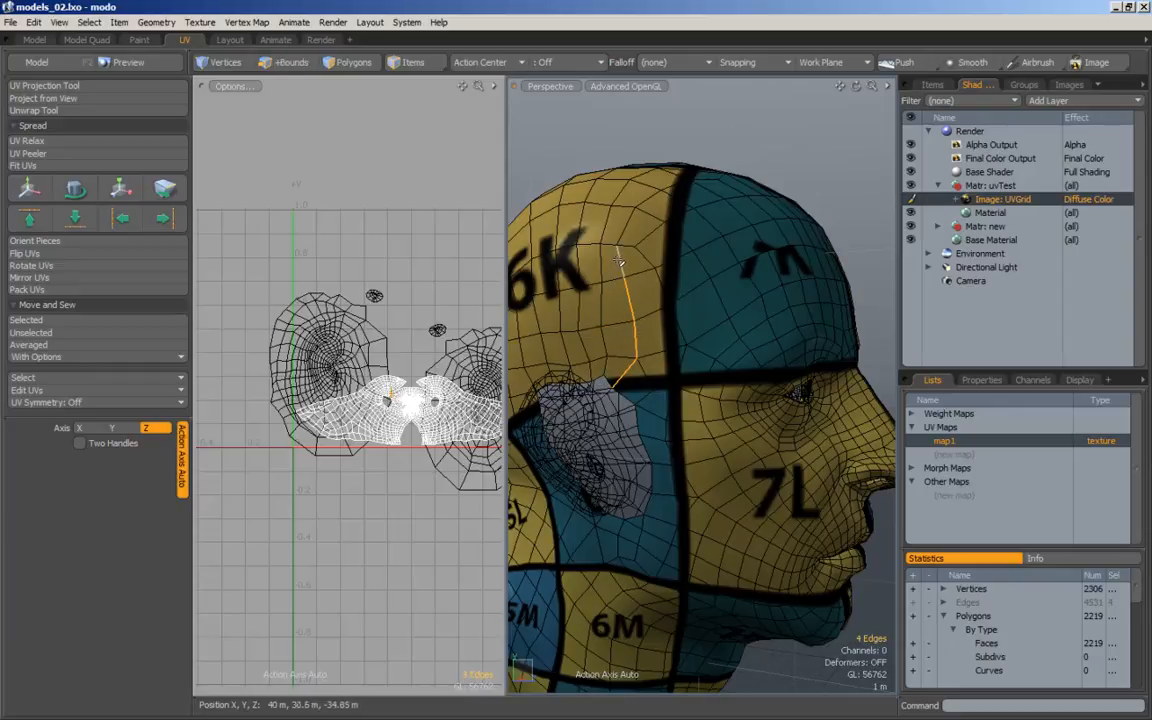
pyautogui.keyDown('alt'); pyautogui.moveTo(738, 208); pyautogui.dragTo(613, 297); pyautogui.keyUp('alt')
pyautogui.moveTo(597, 241); pyautogui.dragTo(619, 237)
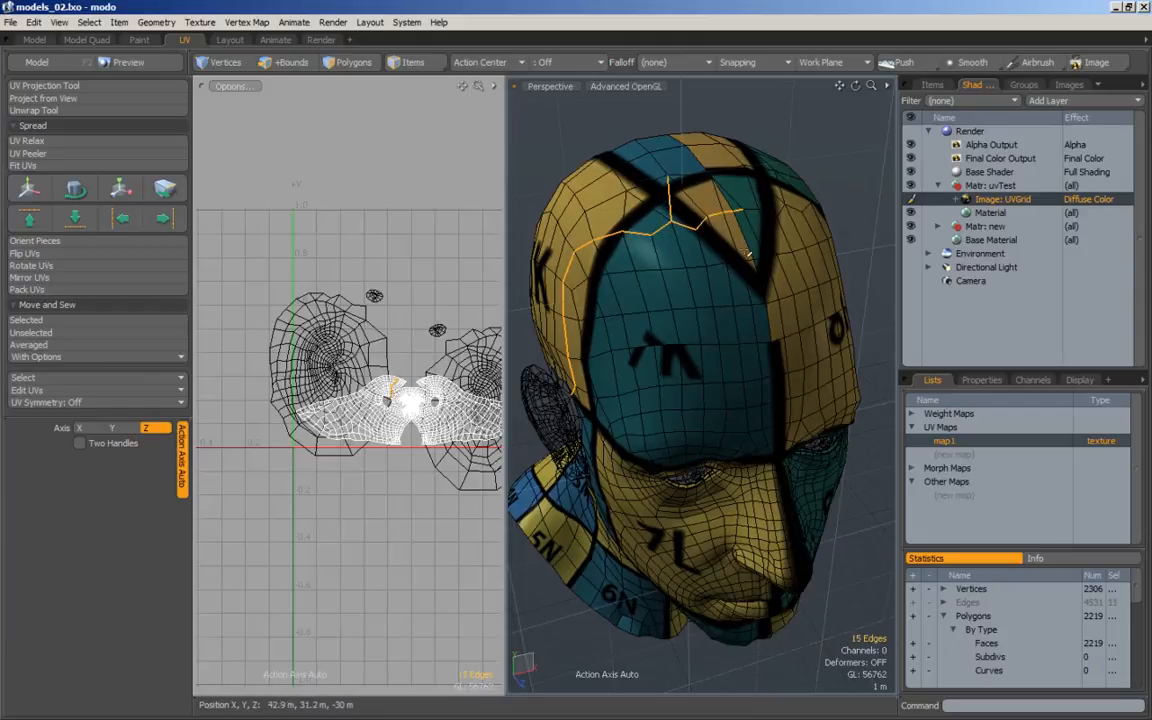
pyautogui.keyDown('alt'); pyautogui.moveTo(659, 208); pyautogui.dragTo(714, 240); pyautogui.keyUp('alt')
pyautogui.moveTo(795, 257)
pyautogui.keyDown('alt'); pyautogui.mouseDown()
pyautogui.moveTo(735, 248)
pyautogui.moveTo(814, 255)
pyautogui.mouseUp(); pyautogui.keyUp('alt')
pyautogui.keyDown('alt'); pyautogui.moveTo(785, 256); pyautogui.dragTo(812, 258); pyautogui.keyUp('alt')
# Extend the edge selection down the other side of the skull to the top of the opposite ear opening.
pyautogui.scroll(-3, 760, 262)
pyautogui.moveTo(715, 255)
pyautogui.keyDown('alt'); pyautogui.mouseDown()
pyautogui.moveTo(775, 269)
pyautogui.moveTo(703, 287)
pyautogui.moveTo(678, 316)
pyautogui.mouseUp(); pyautogui.keyUp('alt')
pyautogui.scroll(2, 672, 322)
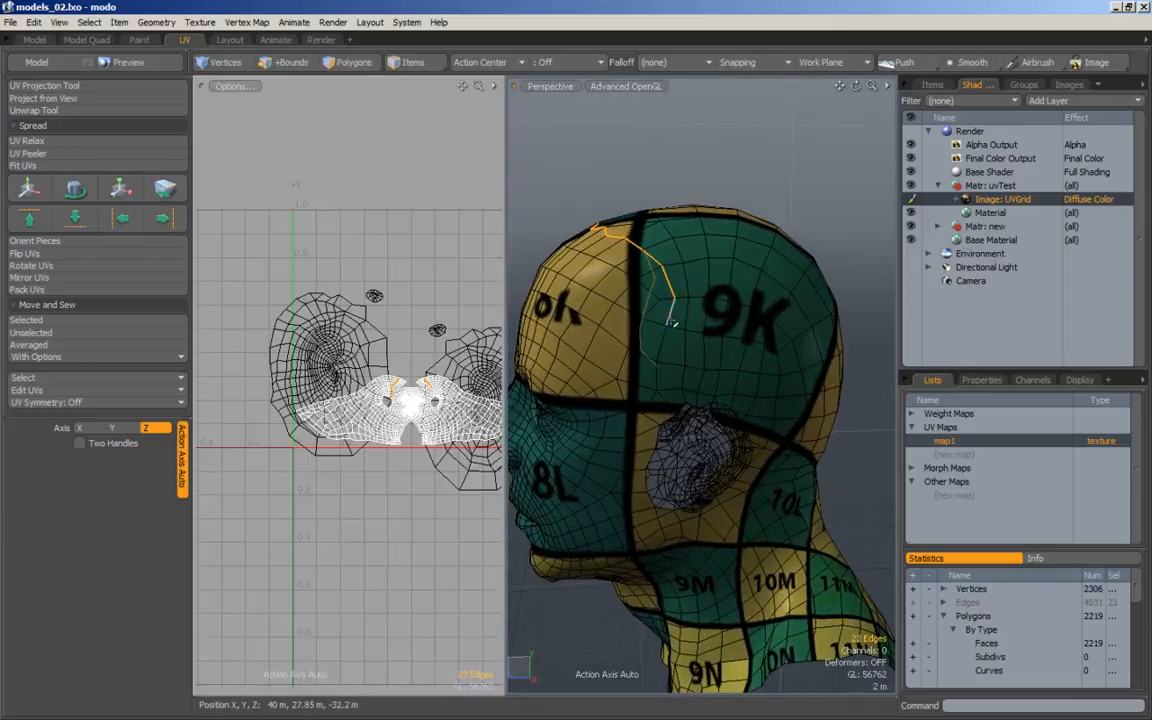
pyautogui.keyDown('alt'); pyautogui.moveTo(685, 396); pyautogui.dragTo(674, 406, button='right'); pyautogui.keyUp('alt')
pyautogui.keyDown('ctrl'); pyautogui.click(687, 405); pyautogui.keyUp('ctrl')
pyautogui.keyDown('alt'); pyautogui.moveTo(687, 405); pyautogui.dragTo(789, 416); pyautogui.keyUp('alt')
pyautogui.keyDown('alt'); pyautogui.moveTo(789, 416); pyautogui.dragTo(764, 448, button='right'); pyautogui.keyUp('alt')
pyautogui.keyDown('alt'); pyautogui.moveTo(764, 448); pyautogui.dragTo(686, 411); pyautogui.keyUp('alt')
pyautogui.keyDown('alt'); pyautogui.moveTo(686, 411); pyautogui.dragTo(774, 429, button='right'); pyautogui.keyUp('alt')
pyautogui.keyDown('alt'); pyautogui.moveTo(774, 429); pyautogui.dragTo(768, 427); pyautogui.keyUp('alt')
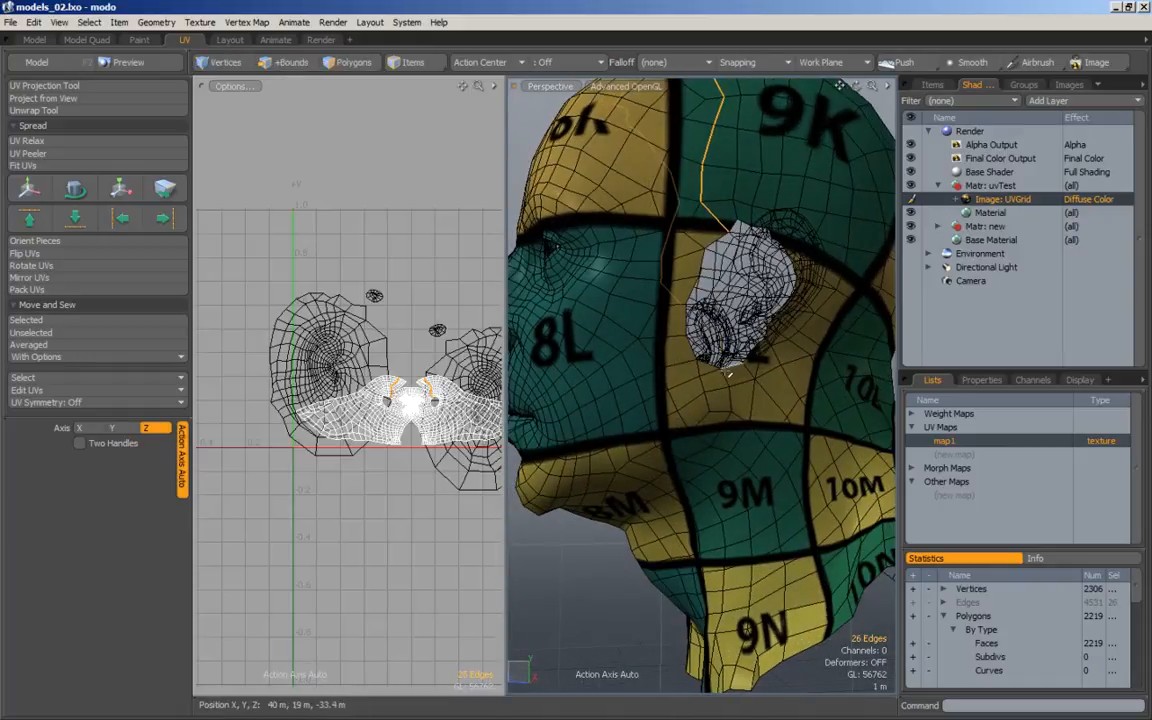
# Add the edges running from below one ear opening under the jaw and chin to the other ear opening, deselecting stray edges.
pyautogui.press('2')
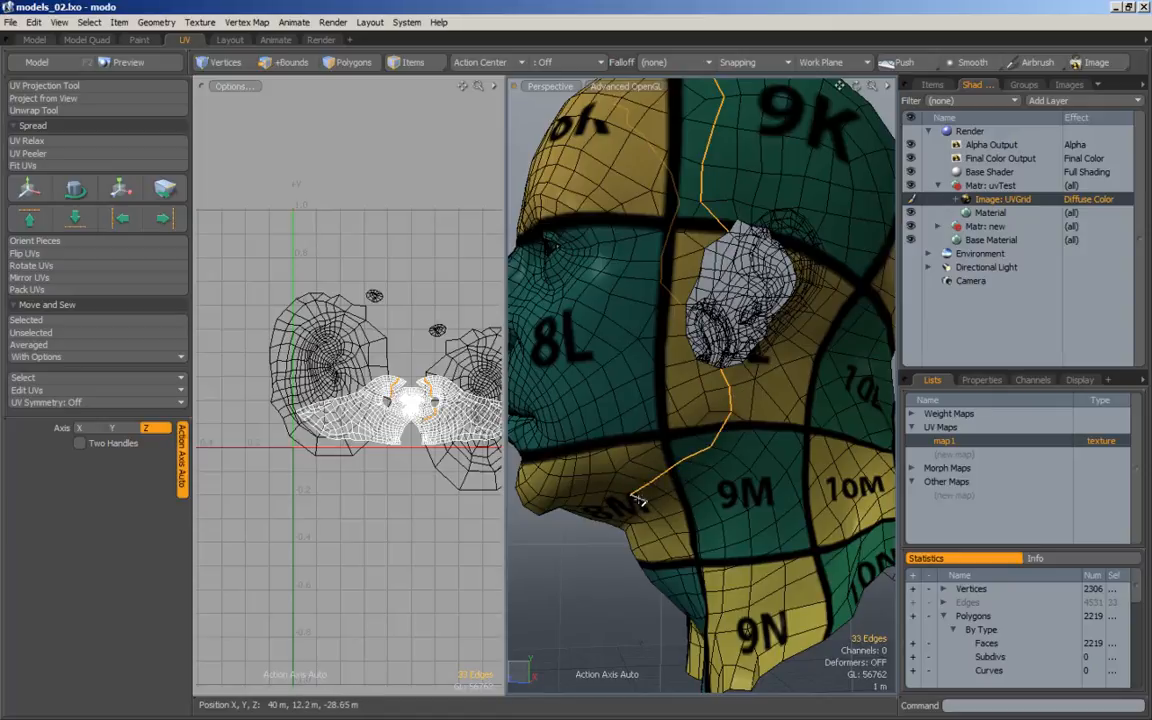
pyautogui.keyDown('alt'); pyautogui.moveTo(612, 522); pyautogui.dragTo(662, 520, button='right'); pyautogui.keyUp('alt')
pyautogui.keyDown('alt'); pyautogui.moveTo(662, 520); pyautogui.dragTo(790, 465); pyautogui.keyUp('alt')
pyautogui.keyDown('ctrl'); pyautogui.click(668, 452); pyautogui.keyUp('ctrl')
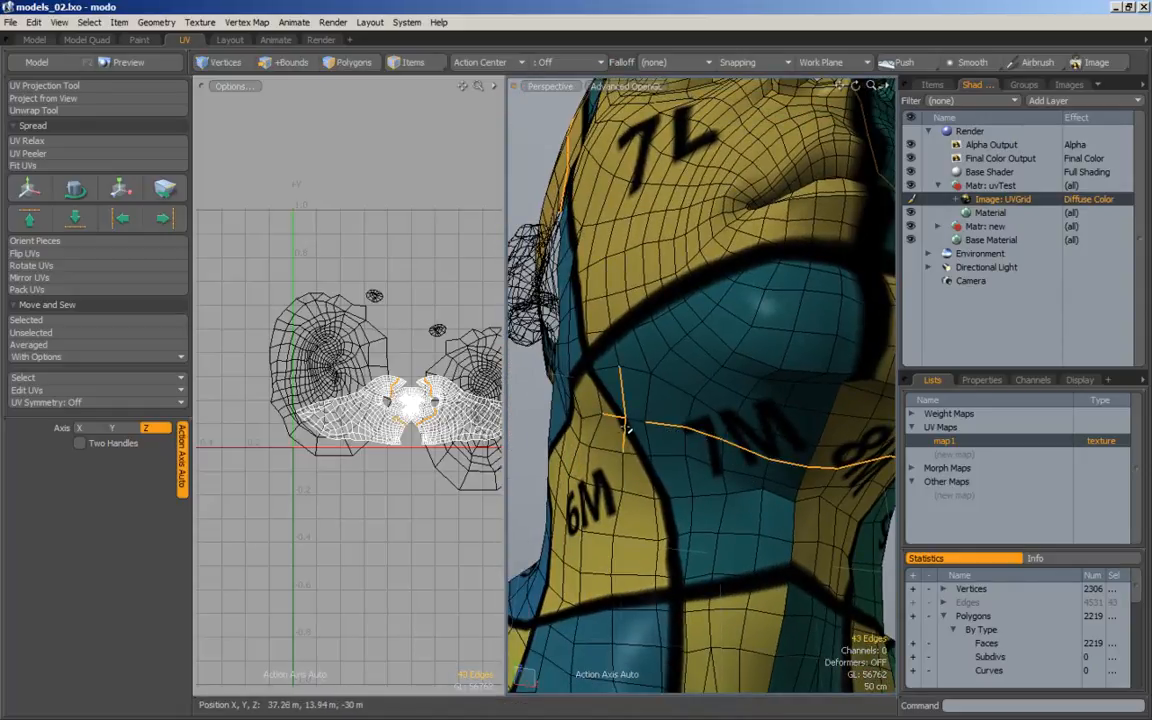
pyautogui.keyDown('alt'); pyautogui.moveTo(630, 430); pyautogui.dragTo(712, 481); pyautogui.keyUp('alt')
pyautogui.keyDown('ctrl'); pyautogui.click(707, 443); pyautogui.keyUp('ctrl')
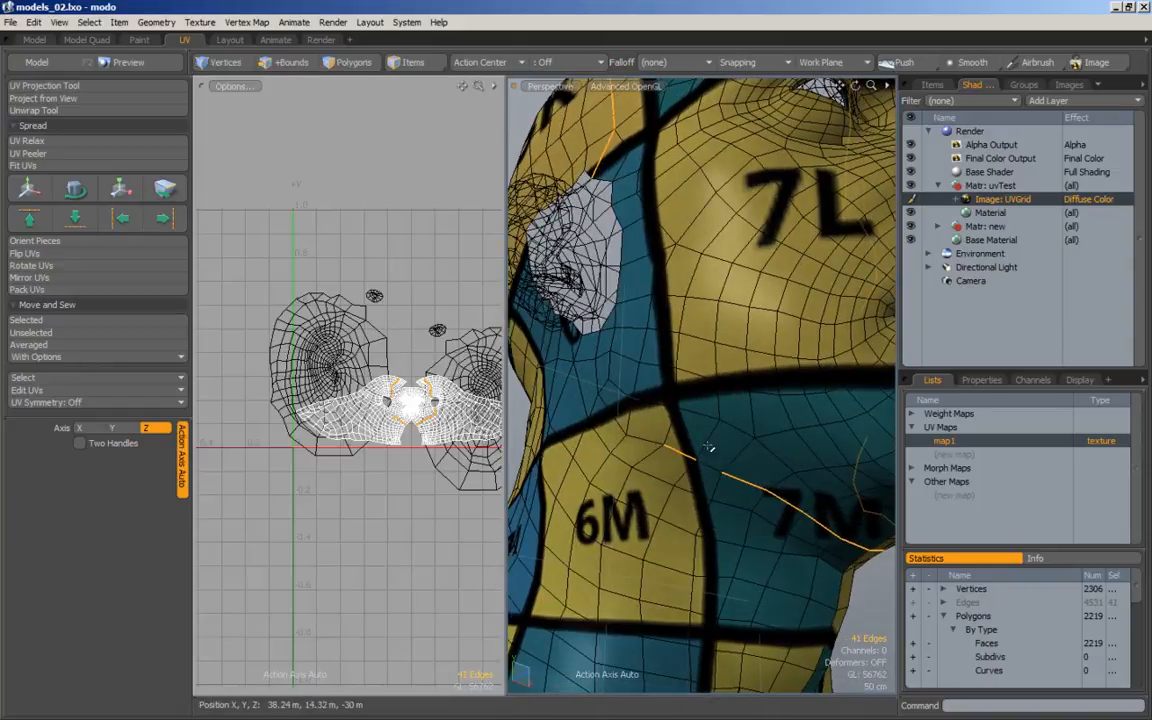
pyautogui.keyDown('alt'); pyautogui.moveTo(765, 345); pyautogui.dragTo(715, 350, button='right'); pyautogui.keyUp('alt')
pyautogui.keyDown('alt'); pyautogui.moveTo(745, 358); pyautogui.dragTo(692, 385); pyautogui.keyUp('alt')
pyautogui.keyDown('alt'); pyautogui.moveTo(829, 367); pyautogui.dragTo(830, 404, button='middle'); pyautogui.keyUp('alt')
# Unwrap the head along the selected edges into separate face and back-of-head UV islands, and clear the edge selection.
pyautogui.keyDown('alt'); pyautogui.moveTo(845, 406); pyautogui.dragTo(798, 425); pyautogui.keyUp('alt')
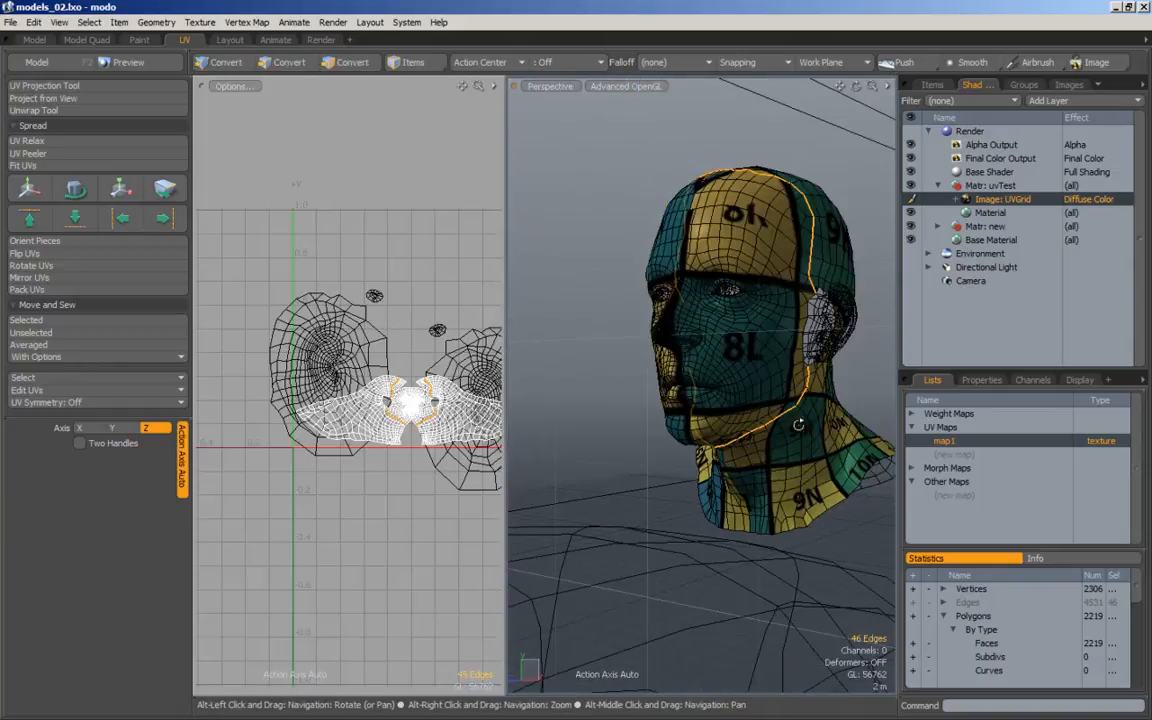
pyautogui.keyDown('alt'); pyautogui.moveTo(833, 276); pyautogui.dragTo(815, 330); pyautogui.keyUp('alt')
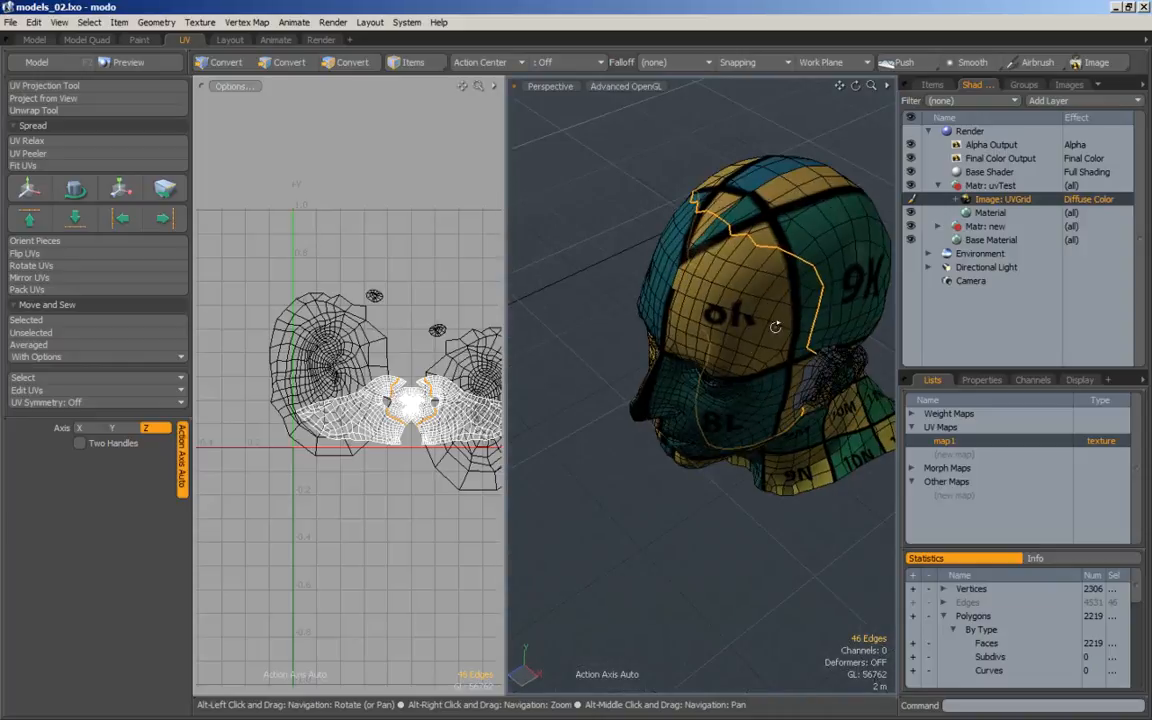
pyautogui.click(52, 112)
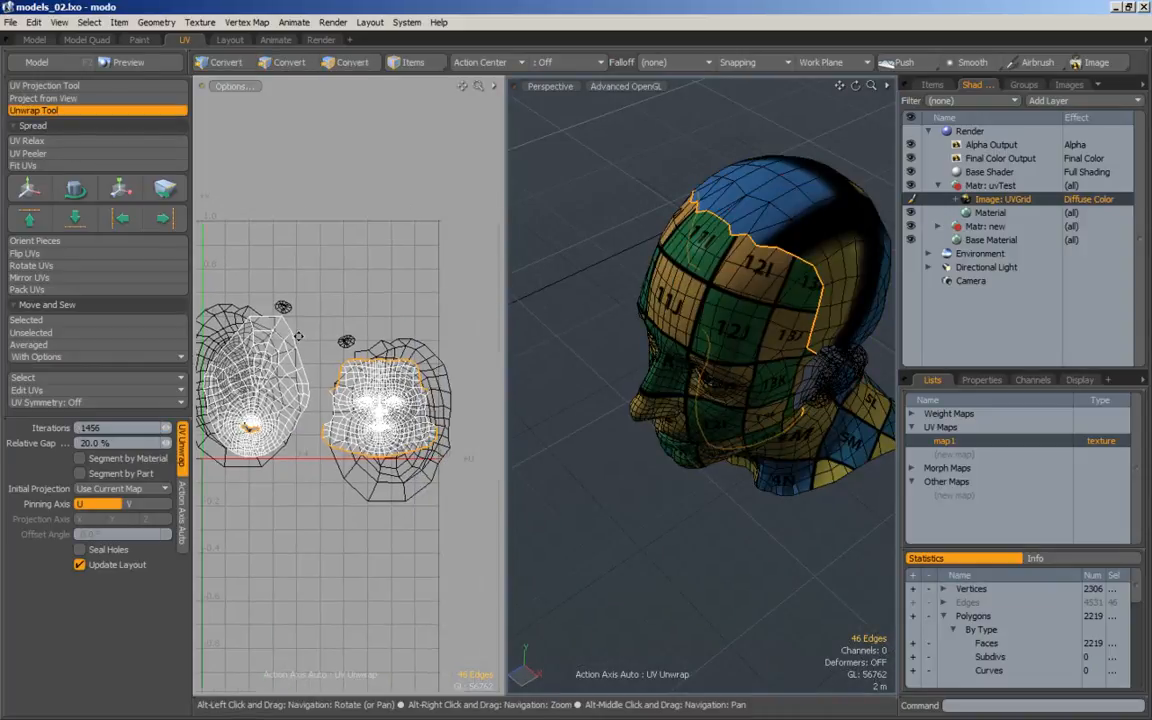
pyautogui.press('space')
pyautogui.click(399, 304)
# Select the face island's polygons, cut them from the head and place them in their own mesh item, Mesh (19).
pyautogui.click(352, 62)
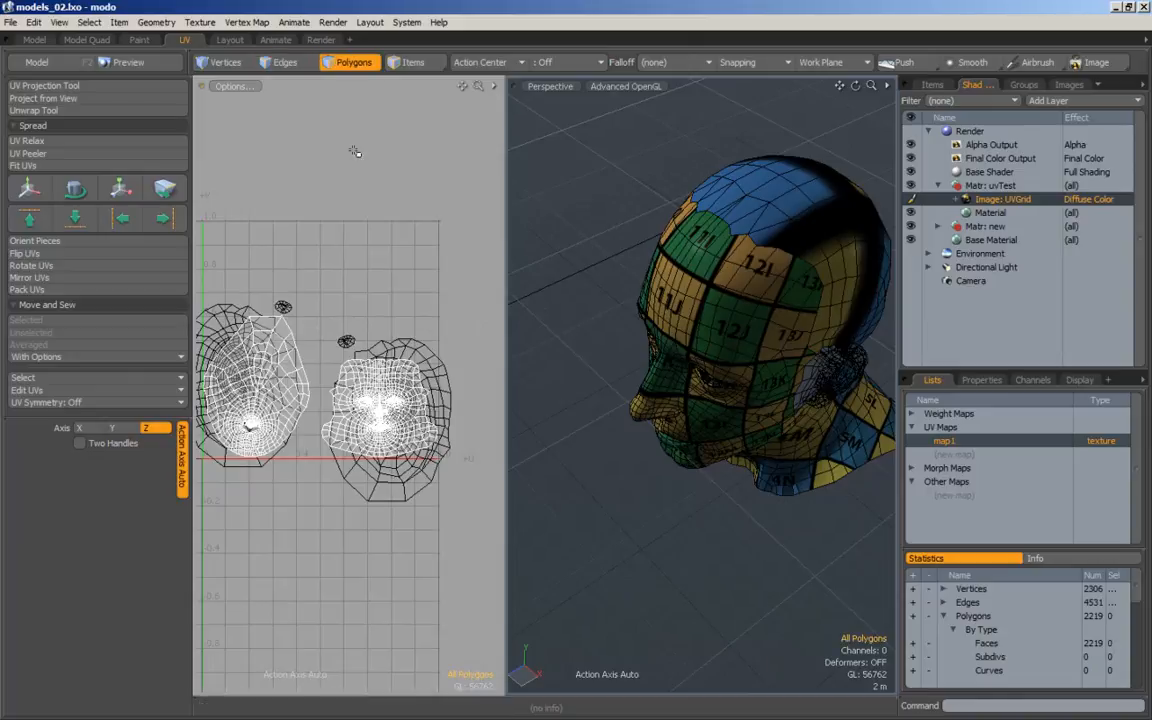
pyautogui.doubleClick(355, 389)
pyautogui.keyDown('alt'); pyautogui.moveTo(545, 384); pyautogui.dragTo(640, 346); pyautogui.keyUp('alt')
pyautogui.keyDown('alt'); pyautogui.scroll(-2, 640, 346); pyautogui.keyUp('alt')
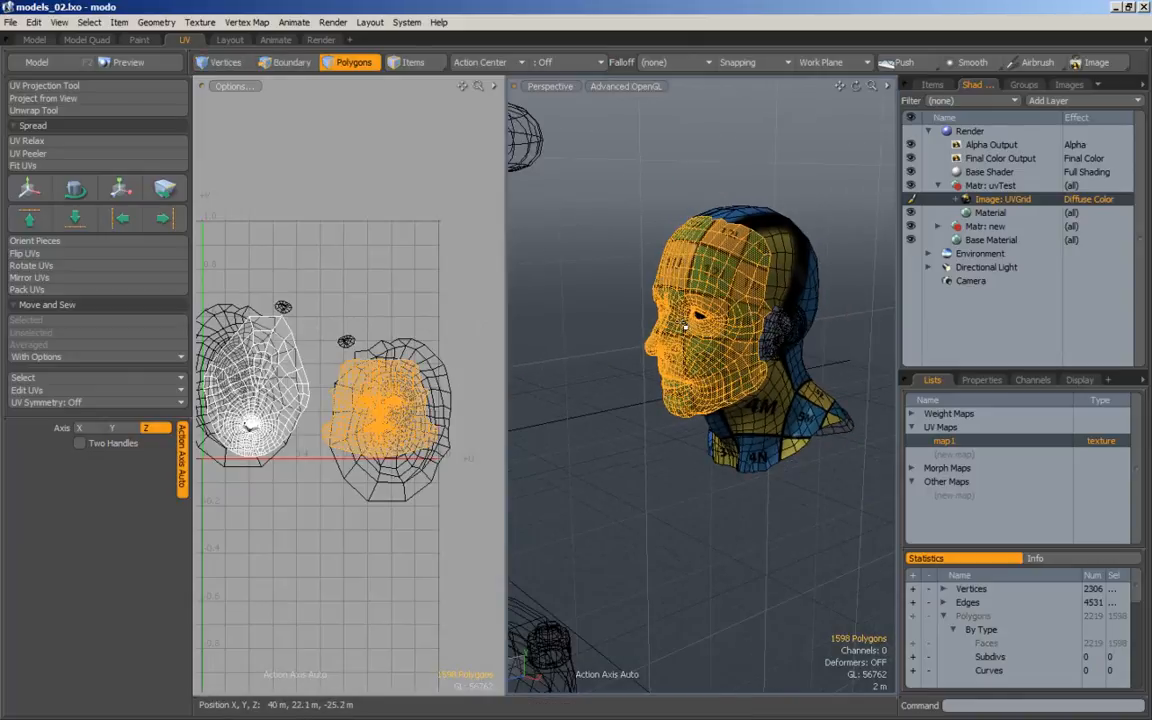
pyautogui.press('Delete')
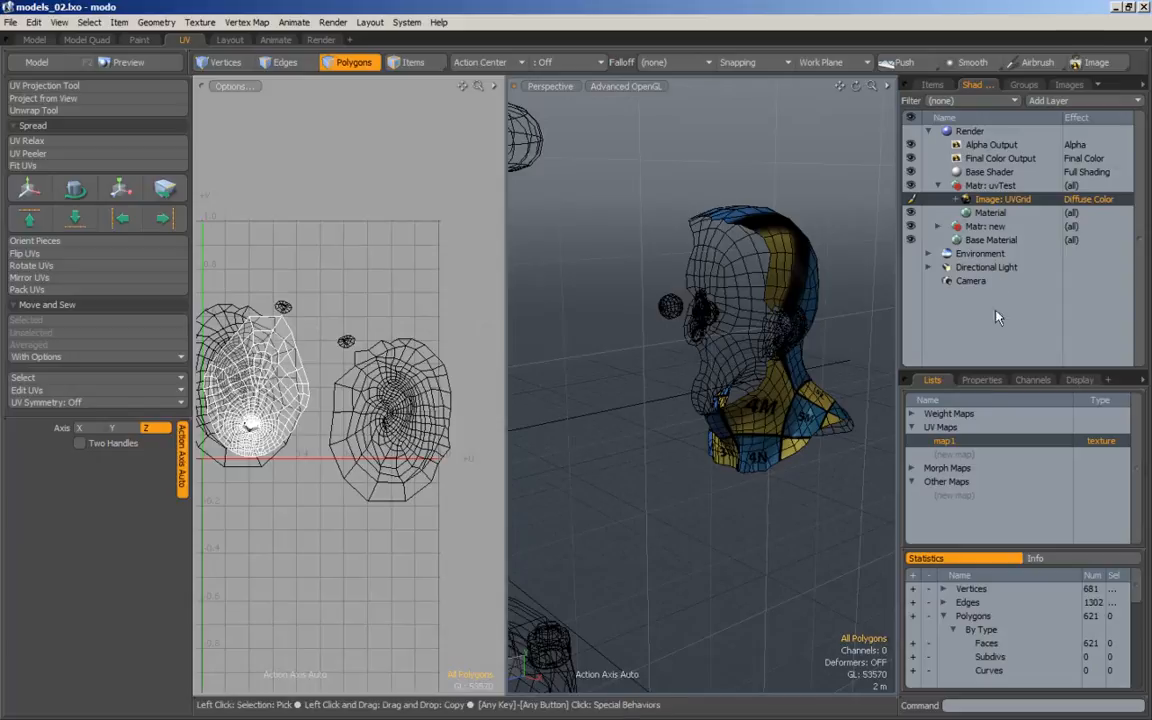
pyautogui.click(932, 84)
pyautogui.scroll(-2, 1000, 290)
pyautogui.click(1015, 319)
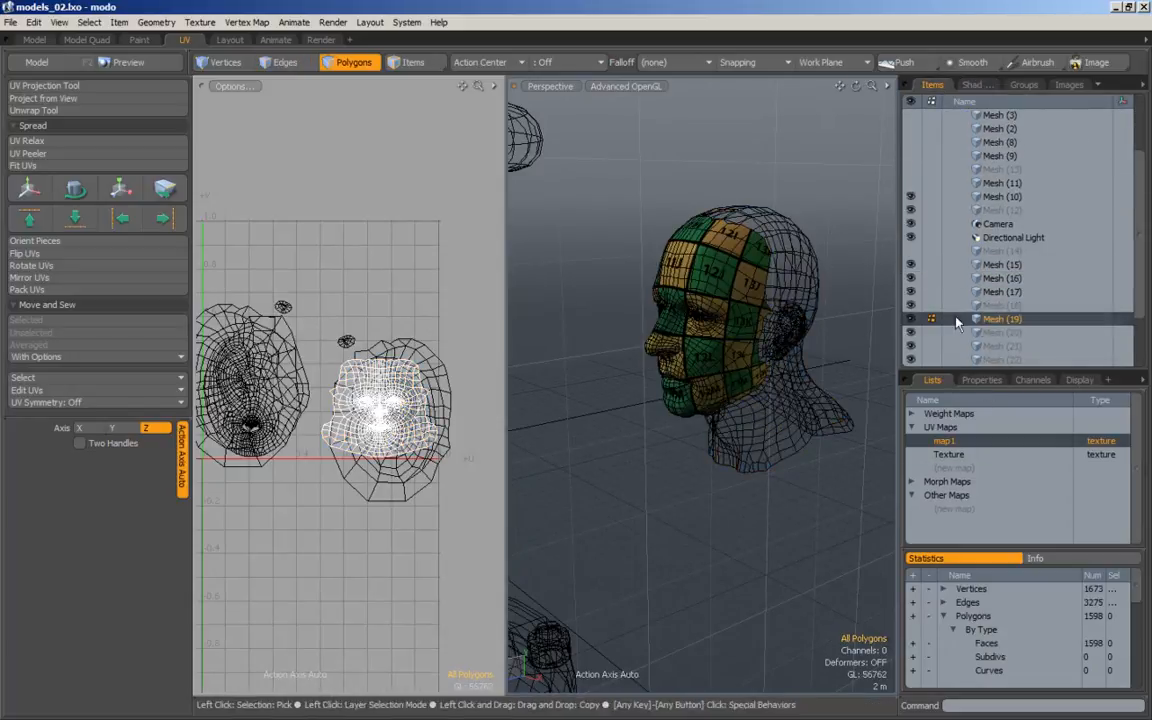
# Make Mesh (16) active, select the edge loop down the middle of the back of the head and unwrap the mesh along it.
pyautogui.click(1000, 278)
pyautogui.moveTo(829, 232); pyautogui.dragTo(830, 233)
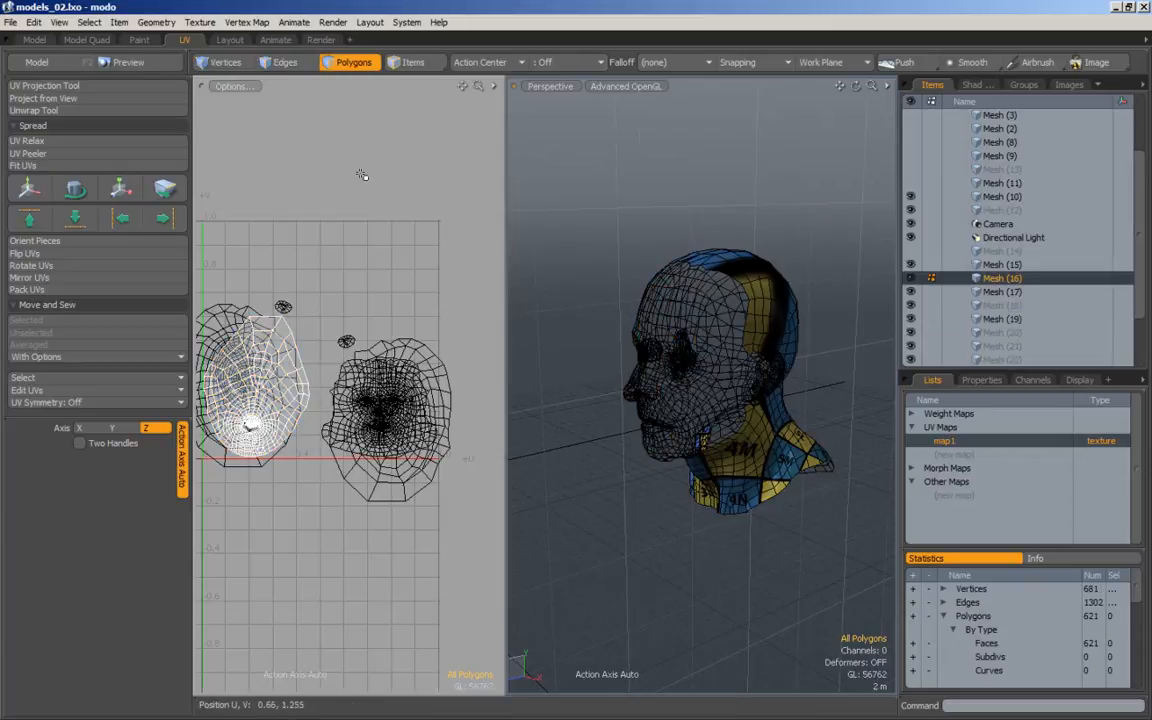
pyautogui.click(291, 68)
pyautogui.keyDown('alt'); pyautogui.moveTo(796, 318); pyautogui.dragTo(805, 398); pyautogui.keyUp('alt')
pyautogui.doubleClick(743, 317)
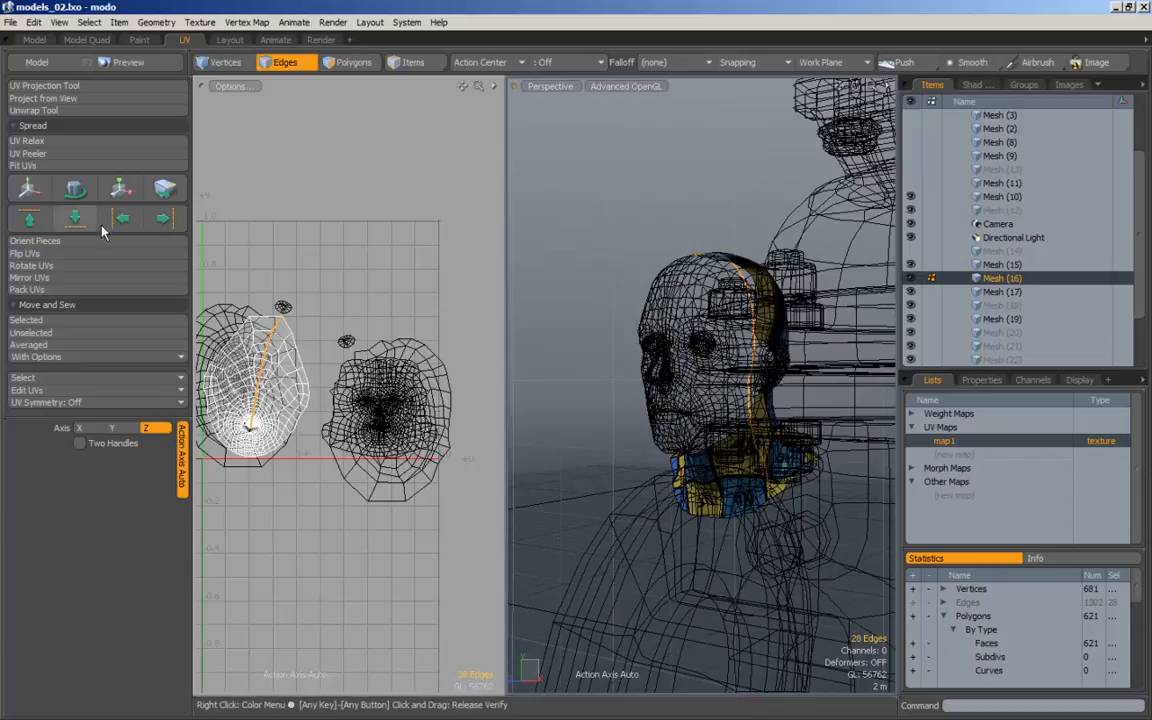
pyautogui.click(43, 110)
pyautogui.press('space')
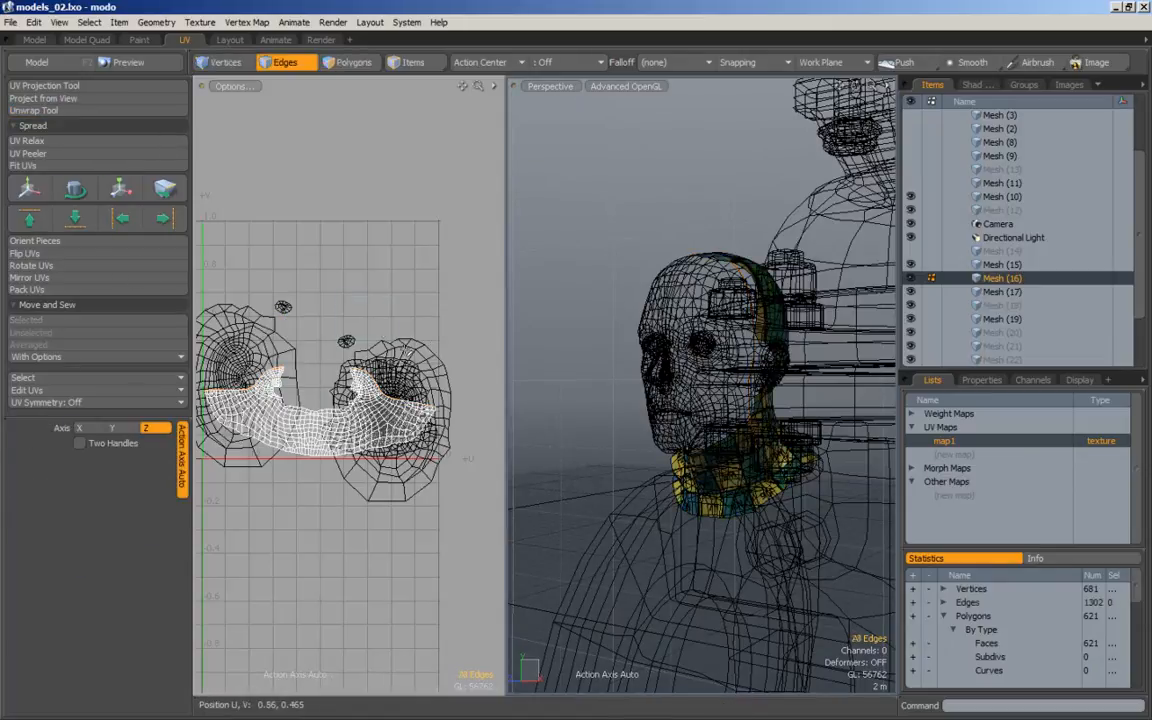
# Try to unwrap all of the back-of-head mesh's polygons again using the current map as the initial projection.
pyautogui.press('3')
pyautogui.doubleClick(358, 411)
pyautogui.keyDown('alt'); pyautogui.moveTo(358, 411); pyautogui.dragTo(400, 411); pyautogui.keyUp('alt')
pyautogui.scroll(2, 400, 411)
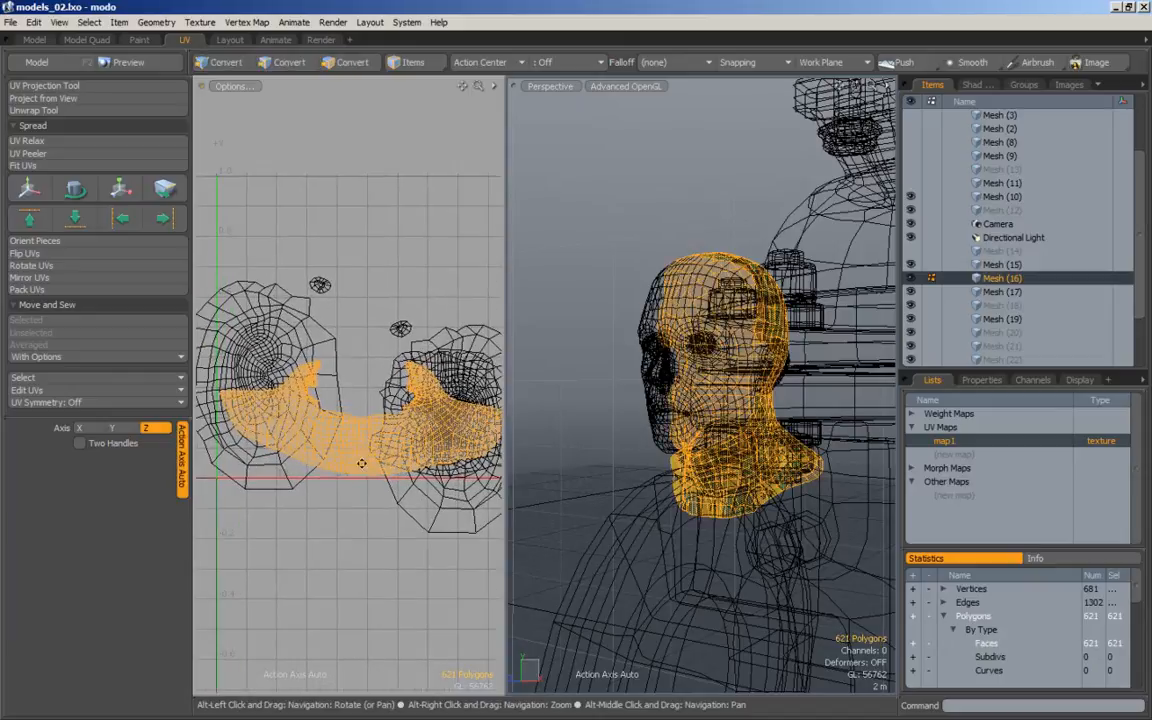
pyautogui.press('e')
pyautogui.keyDown('alt'); pyautogui.moveTo(401, 347); pyautogui.dragTo(382, 373); pyautogui.keyUp('alt')
pyautogui.press('space')
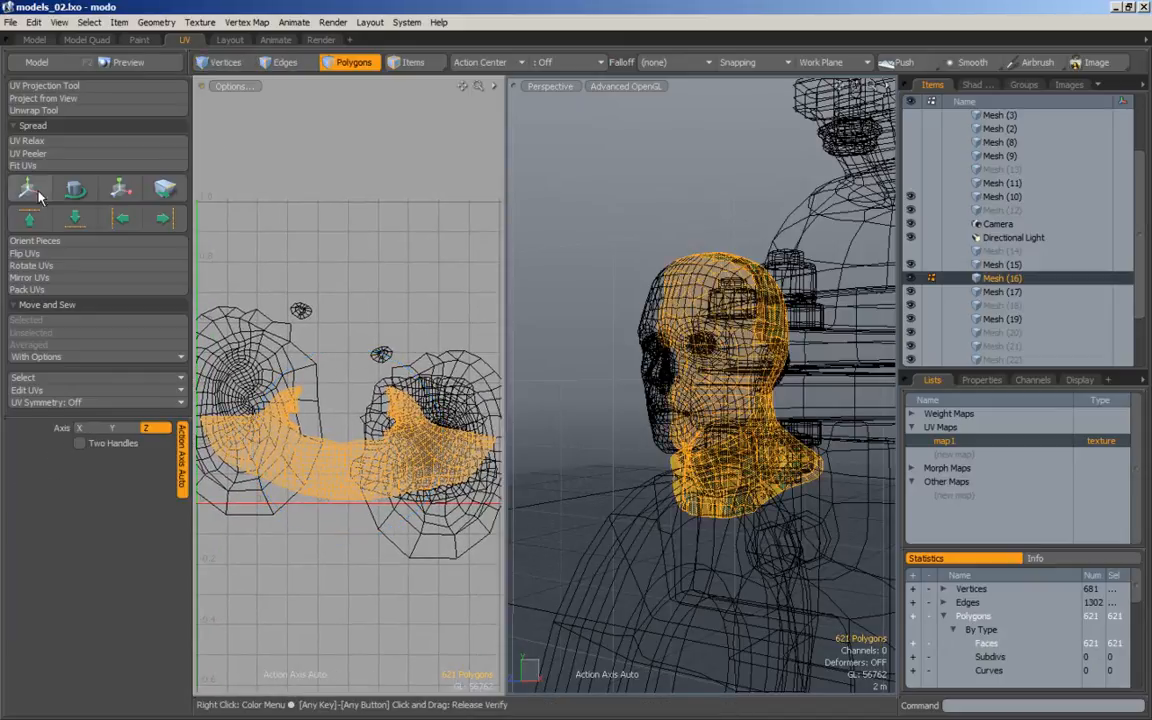
pyautogui.click(43, 110)
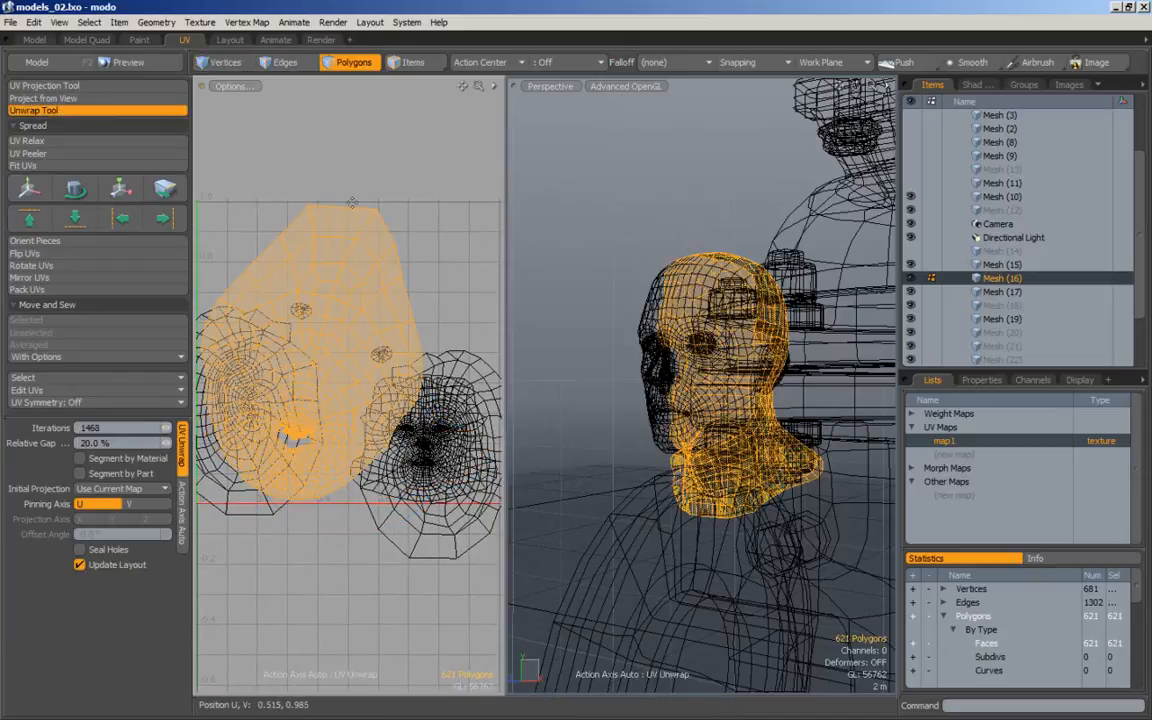
pyautogui.click(286, 63)
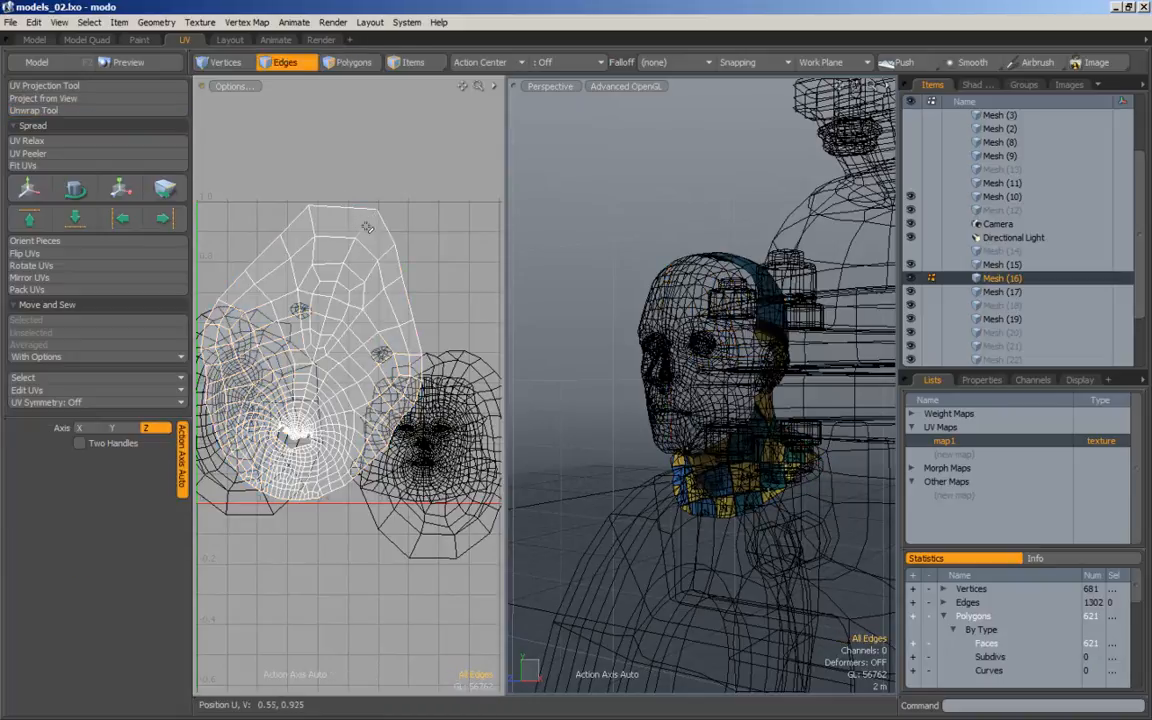
# Unwrap Mesh (16) along its selected seam edges using a cylindrical initial projection on the X axis.
pyautogui.click(68, 111)
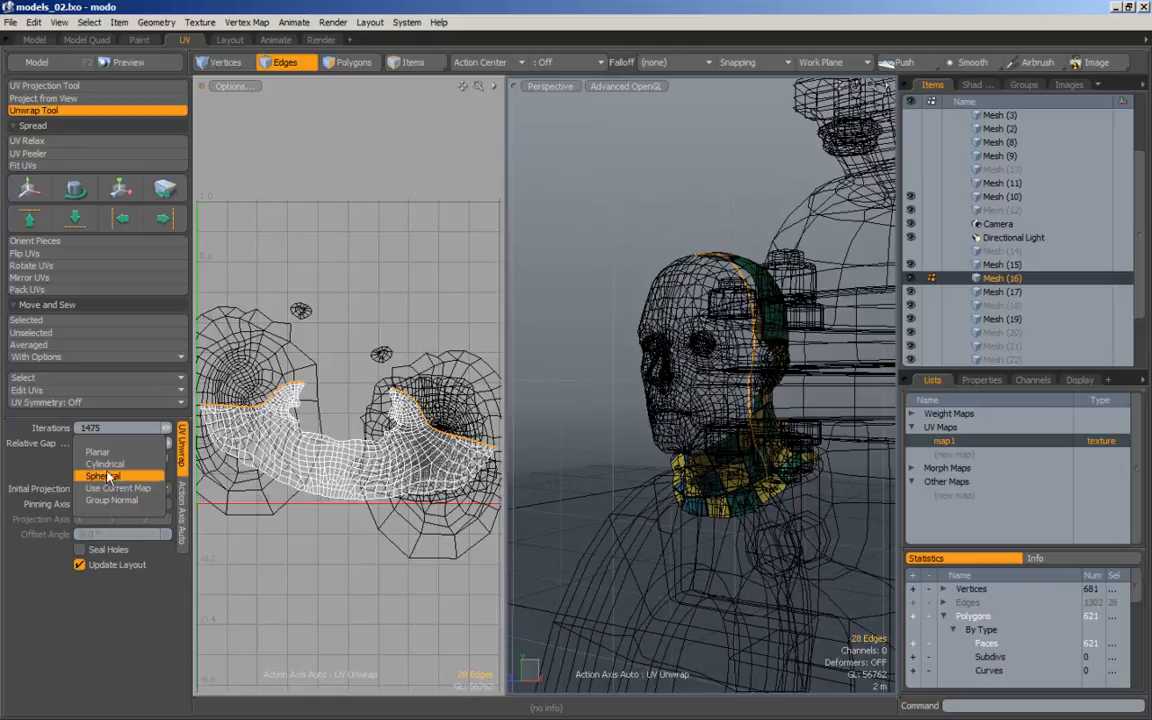
pyautogui.click(106, 465)
pyautogui.click(117, 522)
pyautogui.click(100, 523)
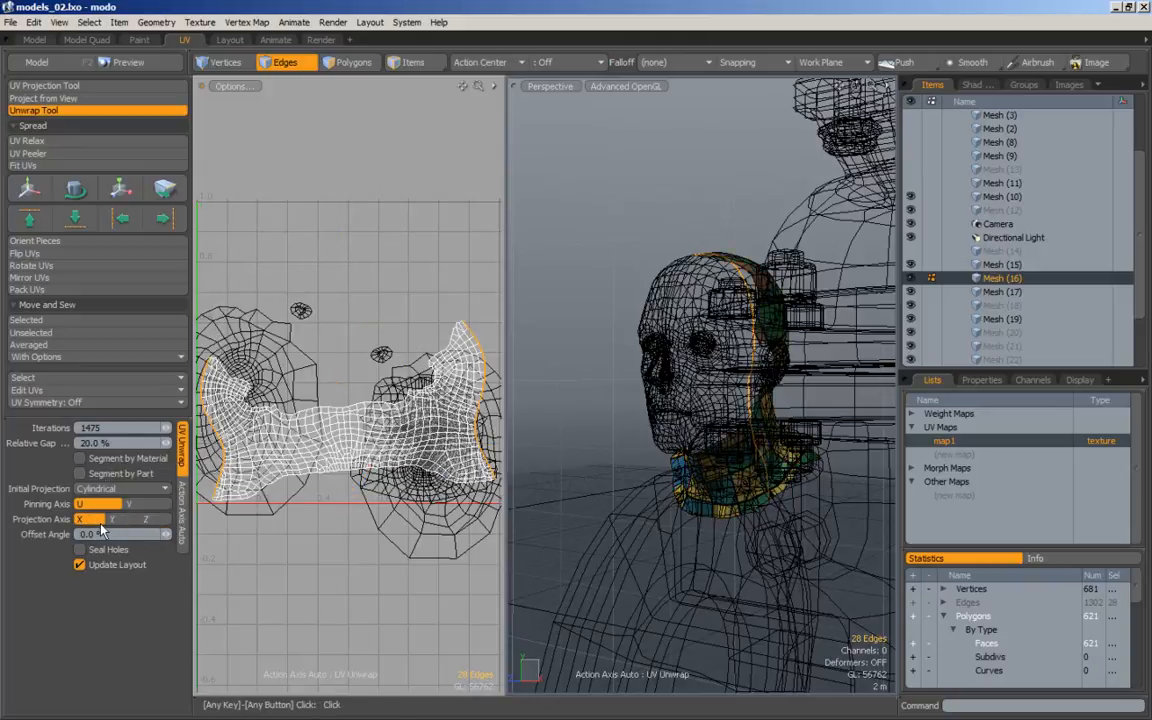
pyautogui.press('space')
# Straighten the back-of-head UV island by rotating all its polygons by -5°, and clear the selection.
pyautogui.click(353, 62)
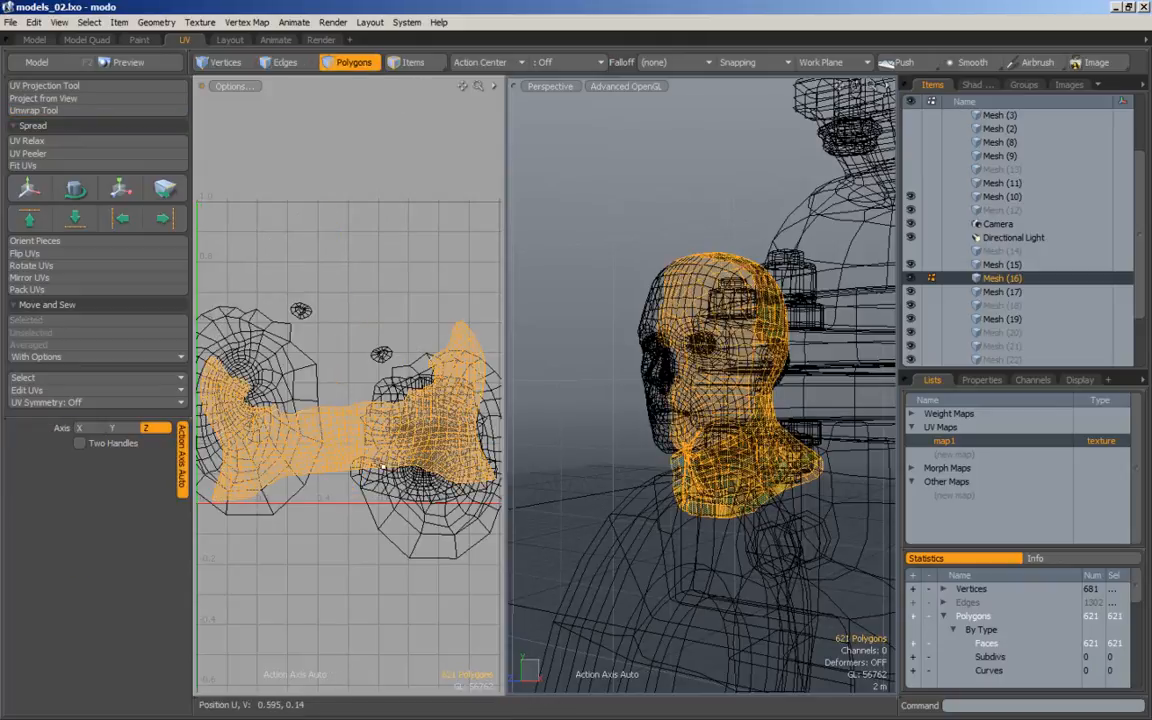
pyautogui.press('e')
pyautogui.moveTo(396, 328); pyautogui.dragTo(403, 334)
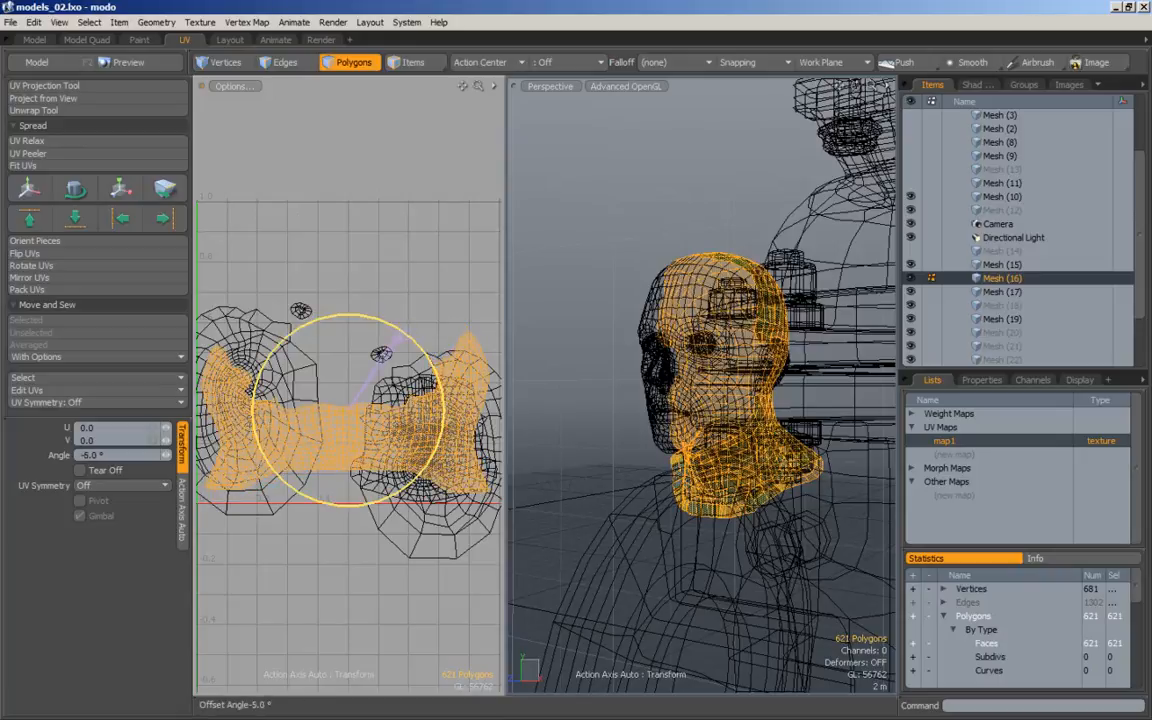
pyautogui.press('space')
pyautogui.click(386, 307)
# Examine the checker pattern around the neck, back and sides of the head for stretching.
pyautogui.keyDown('alt'); pyautogui.moveTo(739, 423); pyautogui.dragTo(818, 394); pyautogui.keyUp('alt')
pyautogui.scroll(3, 818, 394)
pyautogui.keyDown('alt'); pyautogui.moveTo(742, 470); pyautogui.dragTo(799, 443); pyautogui.keyUp('alt')
pyautogui.moveTo(608, 442)
pyautogui.mouseDown()
pyautogui.moveTo(757, 468)
pyautogui.moveTo(758, 492)
pyautogui.moveTo(741, 476)
pyautogui.moveTo(548, 487)
pyautogui.mouseUp()
pyautogui.click(756, 455)
pyautogui.moveTo(668, 358); pyautogui.dragTo(819, 314)
pyautogui.click(580, 450)
pyautogui.moveTo(578, 453)
pyautogui.keyDown('alt'); pyautogui.mouseDown()
pyautogui.moveTo(655, 458)
pyautogui.moveTo(578, 517)
pyautogui.mouseUp(); pyautogui.keyUp('alt')
pyautogui.scroll(-3, 559, 458)
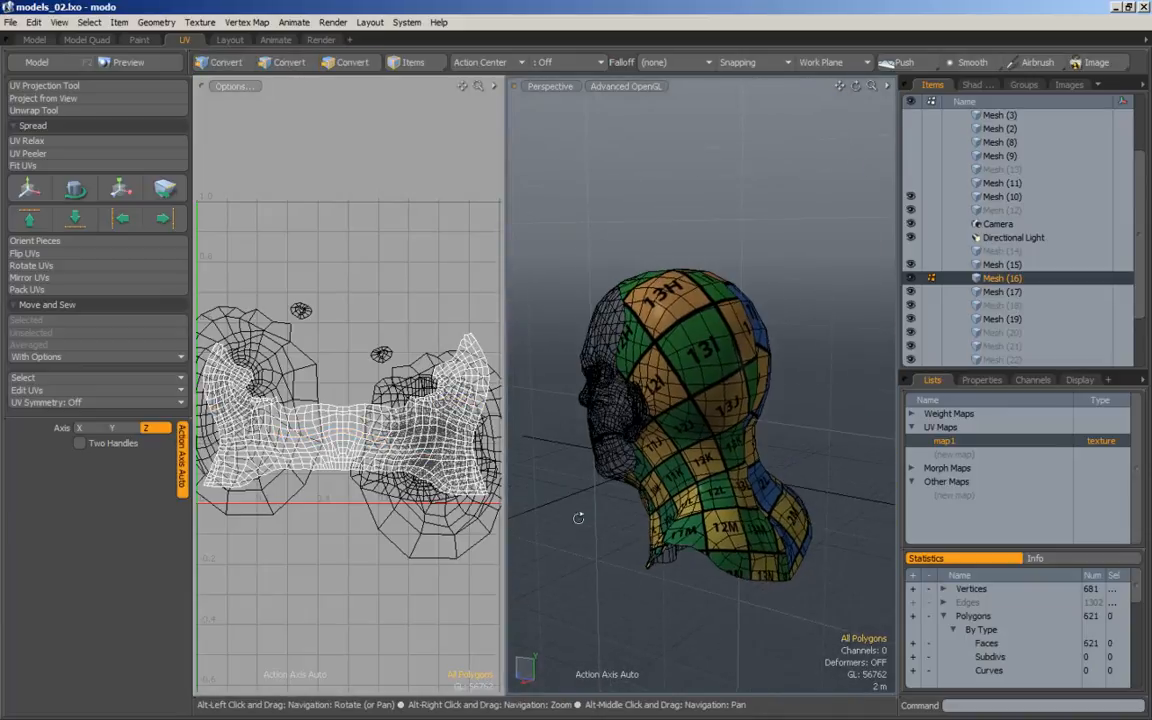
pyautogui.keyDown('alt'); pyautogui.moveTo(652, 264); pyautogui.dragTo(793, 337); pyautogui.keyUp('alt')
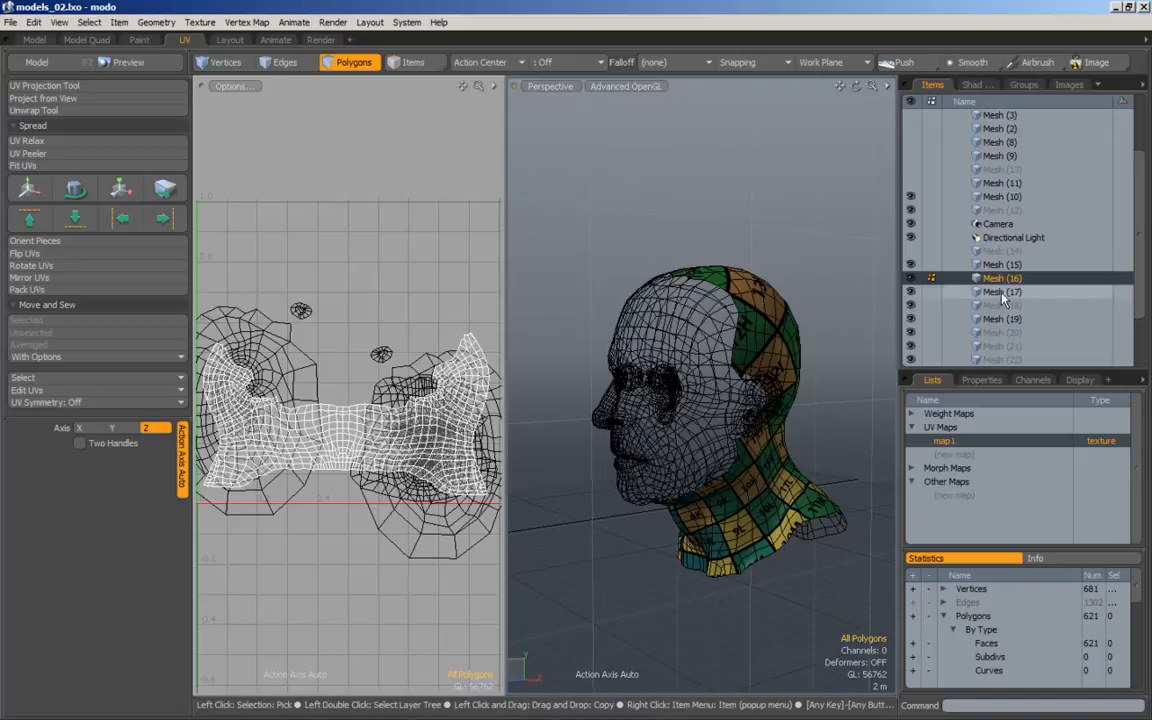
# Make Mesh (19) active and examine the checker pattern and UVs around the face's eyes, nose and mouth.
pyautogui.click(901, 290)
pyautogui.click(901, 318)
pyautogui.moveTo(730, 270)
pyautogui.keyDown('alt'); pyautogui.mouseDown()
pyautogui.moveTo(815, 268)
pyautogui.moveTo(830, 282)
pyautogui.moveTo(797, 291)
pyautogui.moveTo(810, 250)
pyautogui.moveTo(842, 384)
pyautogui.moveTo(778, 380)
pyautogui.moveTo(810, 320)
pyautogui.mouseUp(); pyautogui.keyUp('alt')
pyautogui.moveTo(712, 292); pyautogui.dragTo(735, 495)
pyautogui.moveTo(785, 492)
pyautogui.keyDown('alt'); pyautogui.mouseDown()
pyautogui.moveTo(762, 503)
pyautogui.moveTo(700, 440)
pyautogui.moveTo(701, 450)
pyautogui.mouseUp(); pyautogui.keyUp('alt')
pyautogui.keyDown('alt'); pyautogui.moveTo(701, 450); pyautogui.dragTo(675, 400); pyautogui.keyUp('alt')
pyautogui.keyDown('alt'); pyautogui.moveTo(675, 400); pyautogui.dragTo(750, 477, button='right'); pyautogui.keyUp('alt')
pyautogui.keyDown('alt'); pyautogui.moveTo(690, 470); pyautogui.dragTo(668, 418); pyautogui.keyUp('alt')
pyautogui.keyDown('alt'); pyautogui.moveTo(668, 418); pyautogui.dragTo(730, 455, button='right'); pyautogui.keyUp('alt')
pyautogui.keyDown('alt'); pyautogui.moveTo(408, 458); pyautogui.dragTo(454, 488, button='right'); pyautogui.keyUp('alt')
pyautogui.keyDown('alt'); pyautogui.moveTo(454, 488); pyautogui.dragTo(353, 486); pyautogui.keyUp('alt')
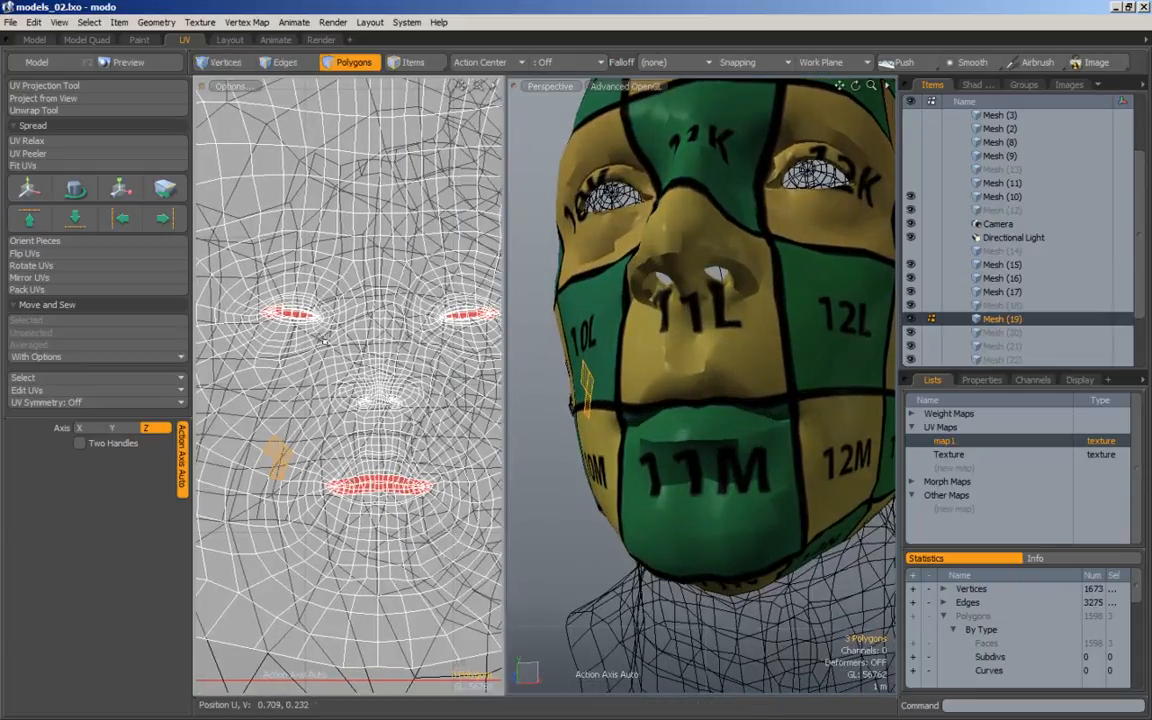
# Select the ring of polygons lining the inside of one eye opening, cut them from Mesh (19) and paste them into Mesh (20).
pyautogui.keyDown('alt'); pyautogui.moveTo(621, 302); pyautogui.dragTo(645, 340); pyautogui.keyUp('alt')
pyautogui.keyDown('alt'); pyautogui.moveTo(645, 340); pyautogui.dragTo(690, 375, button='middle'); pyautogui.keyUp('alt')
pyautogui.keyDown('alt'); pyautogui.moveTo(690, 375); pyautogui.dragTo(764, 365, button='right'); pyautogui.keyUp('alt')
pyautogui.keyDown('alt'); pyautogui.moveTo(764, 365); pyautogui.dragTo(656, 409); pyautogui.keyUp('alt')
pyautogui.keyDown('alt'); pyautogui.moveTo(656, 409); pyautogui.dragTo(663, 406, button='right'); pyautogui.keyUp('alt')
pyautogui.keyDown('alt'); pyautogui.moveTo(663, 406); pyautogui.dragTo(730, 430, button='middle'); pyautogui.keyUp('alt')
pyautogui.keyDown('alt'); pyautogui.moveTo(749, 421); pyautogui.dragTo(604, 436); pyautogui.keyUp('alt')
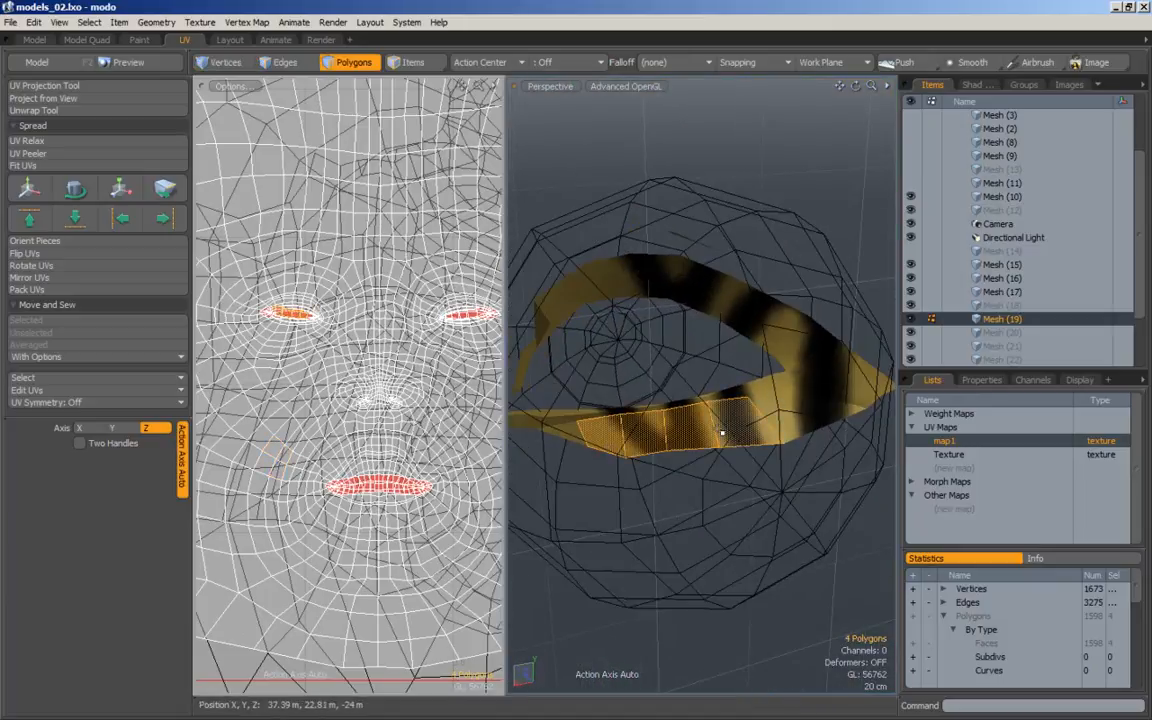
pyautogui.hotkey('shift', 'Up')
pyautogui.hotkey('shift', 'Up')
pyautogui.hotkey('shift', 'Up')
pyautogui.hotkey('shift', 'Up')
pyautogui.hotkey('shift', 'Up')
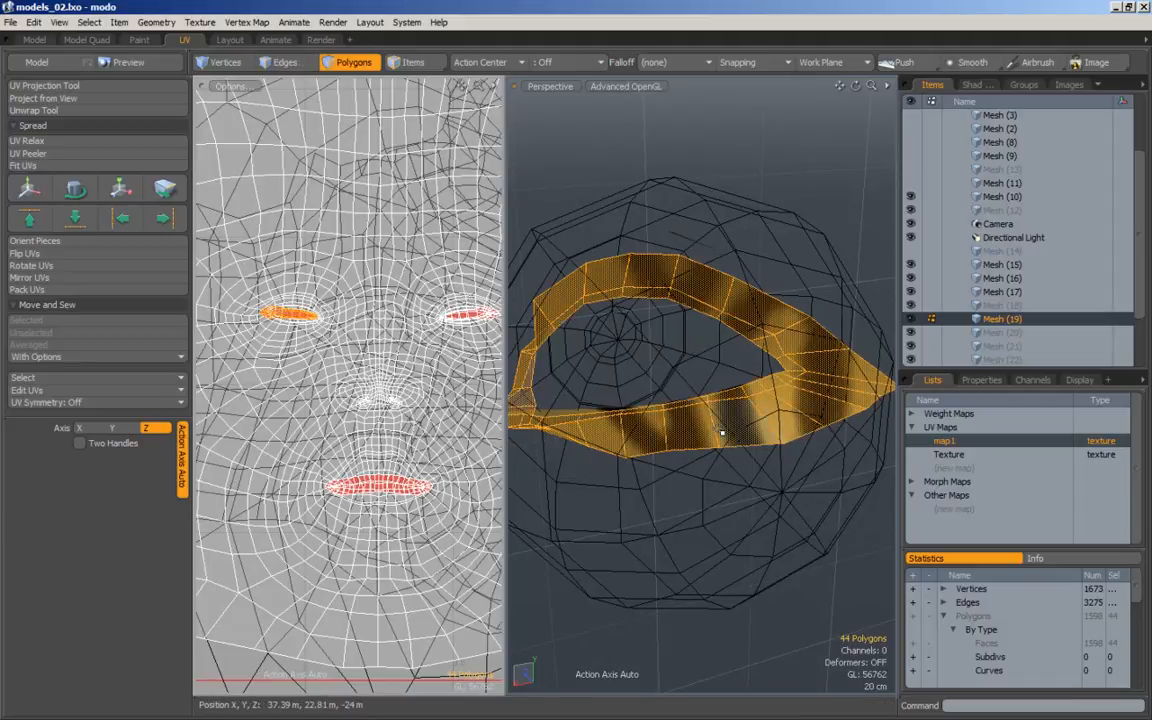
pyautogui.keyDown('alt'); pyautogui.moveTo(701, 430); pyautogui.dragTo(805, 410); pyautogui.keyUp('alt')
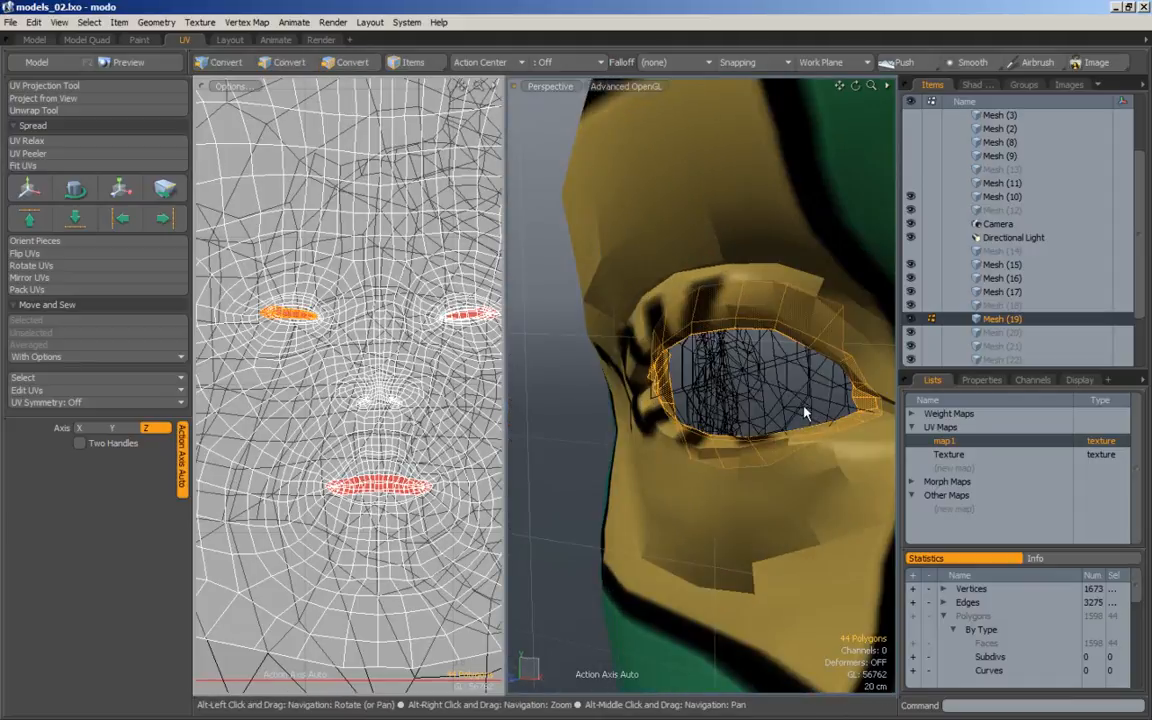
pyautogui.hotkey('ctrl', 'x')
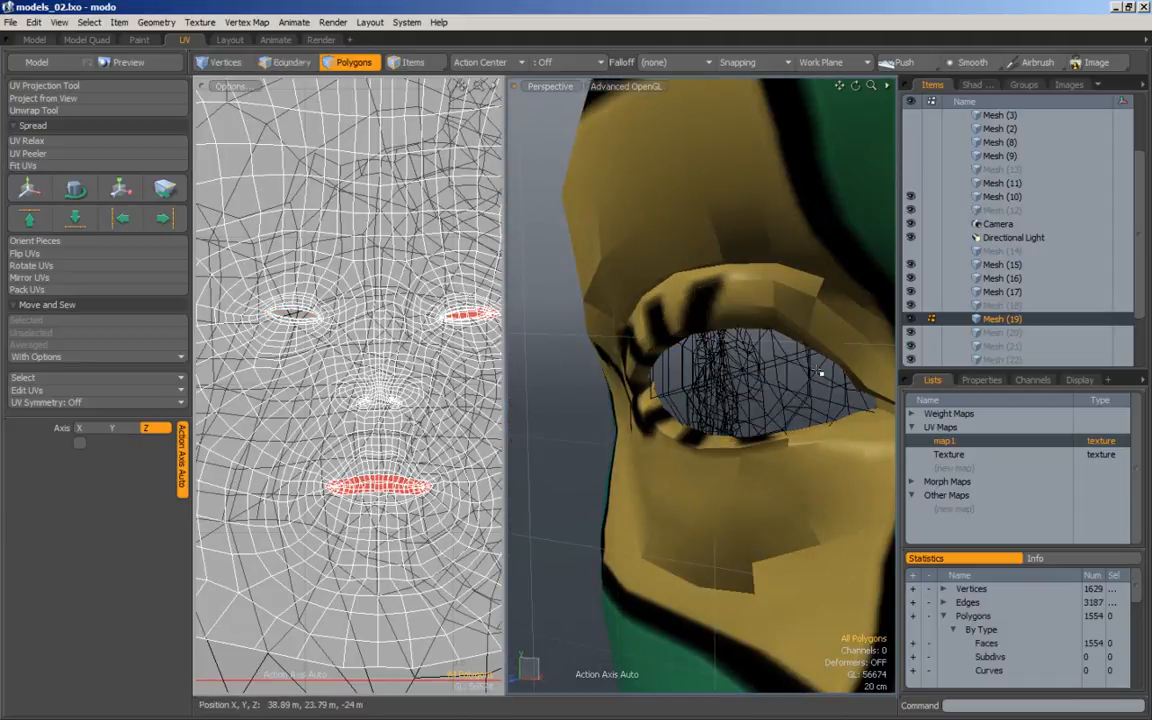
pyautogui.click(950, 333)
pyautogui.hotkey('ctrl', 'v')
# Move the polygons lining the other eye opening from Mesh (19) into Mesh (21), and clear the selection.
pyautogui.moveTo(760, 348)
pyautogui.keyDown('ctrl'); pyautogui.keyDown('alt'); pyautogui.mouseDown()
pyautogui.moveTo(590, 364)
pyautogui.moveTo(772, 389)
pyautogui.moveTo(702, 380)
pyautogui.moveTo(562, 414)
pyautogui.mouseUp(); pyautogui.keyUp('alt'); pyautogui.keyUp('ctrl')
pyautogui.scroll(1, 731, 396)
pyautogui.press('pageup')
pyautogui.moveTo(562, 414)
pyautogui.keyDown('ctrl'); pyautogui.keyDown('alt'); pyautogui.mouseDown()
pyautogui.moveTo(648, 420)
pyautogui.moveTo(603, 447)
pyautogui.mouseUp(); pyautogui.keyUp('alt'); pyautogui.keyUp('ctrl')
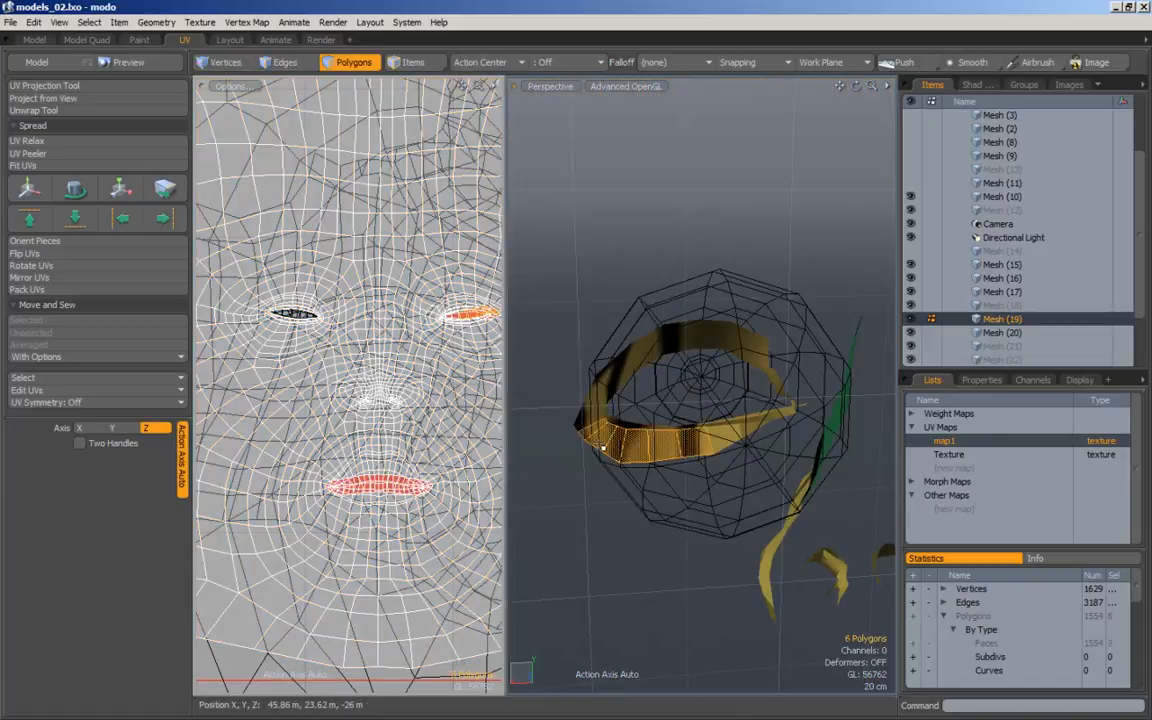
pyautogui.press('l')
pyautogui.hotkey('ctrl', 'x')
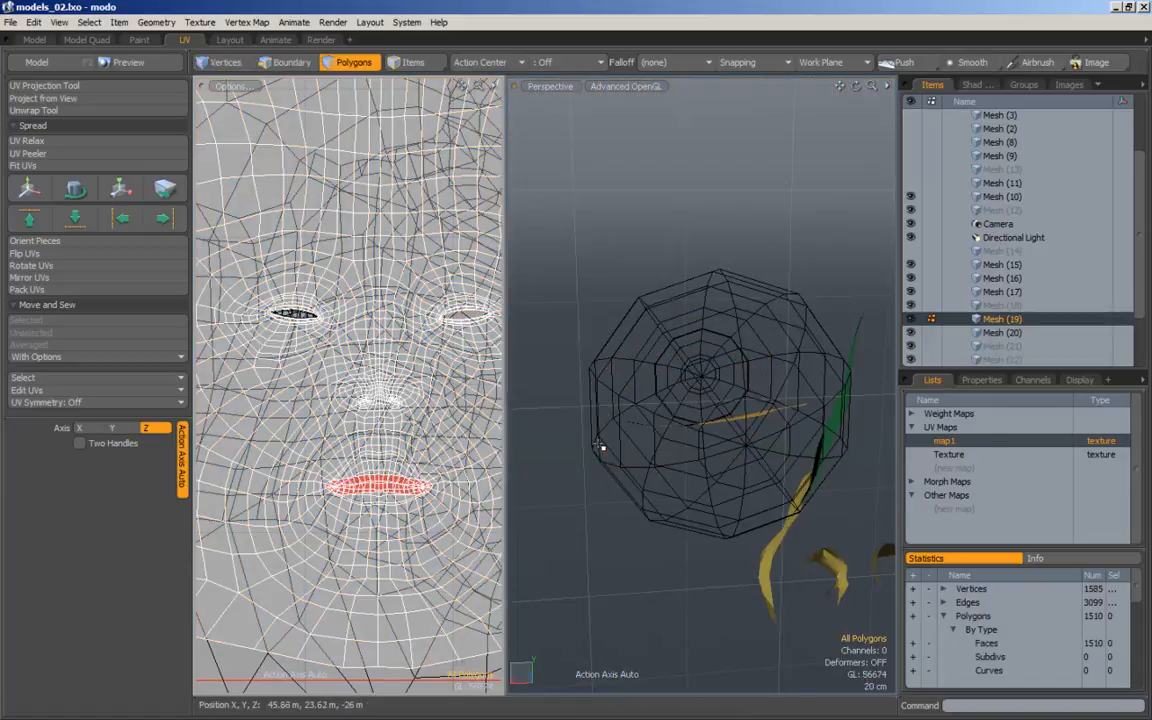
pyautogui.click(982, 348)
pyautogui.hotkey('ctrl', 'v')
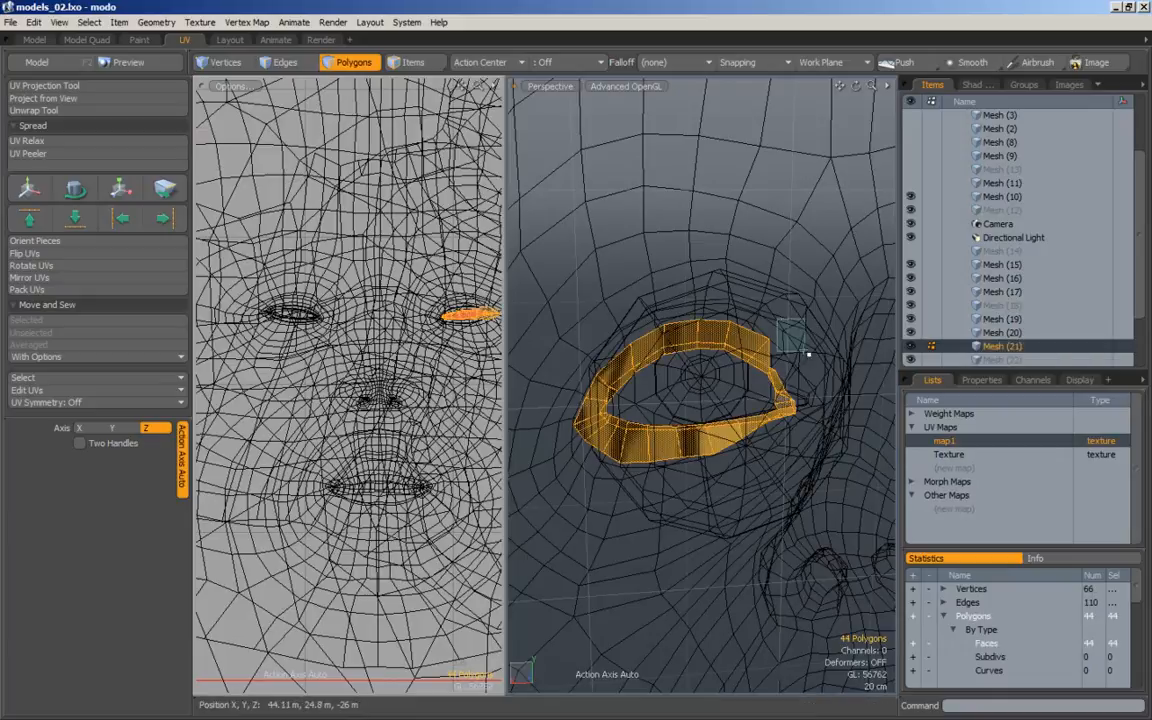
pyautogui.click(487, 250)
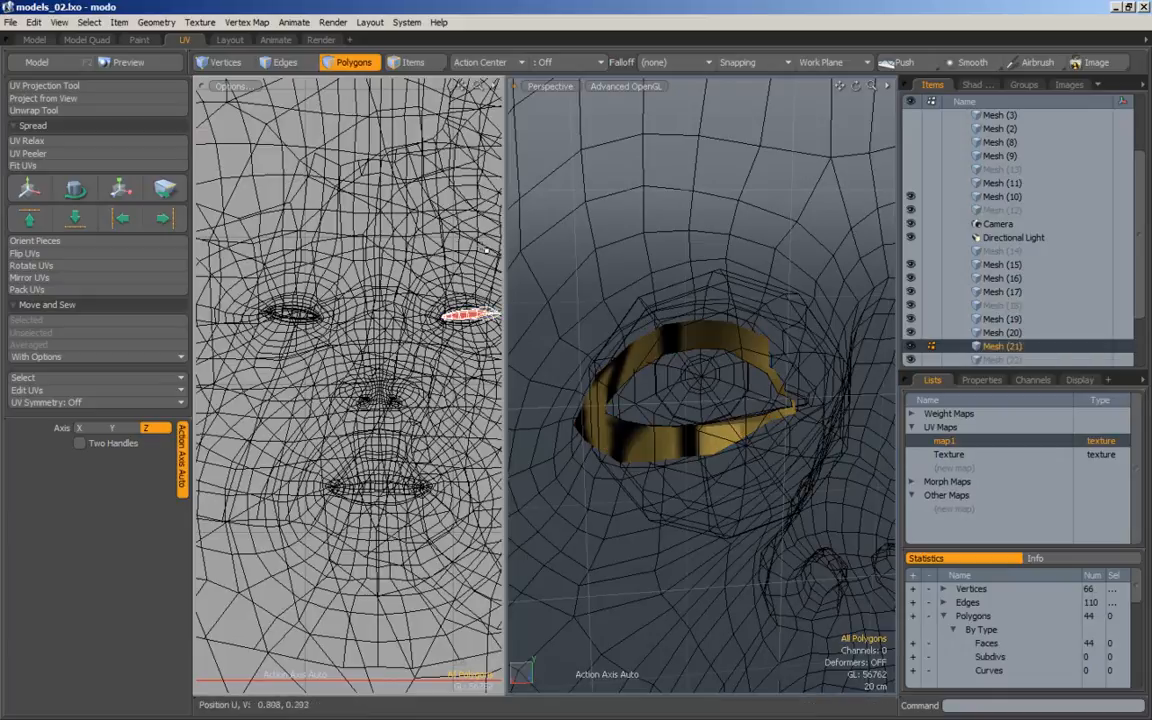
# Unwrap the two separated eyelid linings, first Mesh (21) and after it Mesh (20).
pyautogui.click(44, 109)
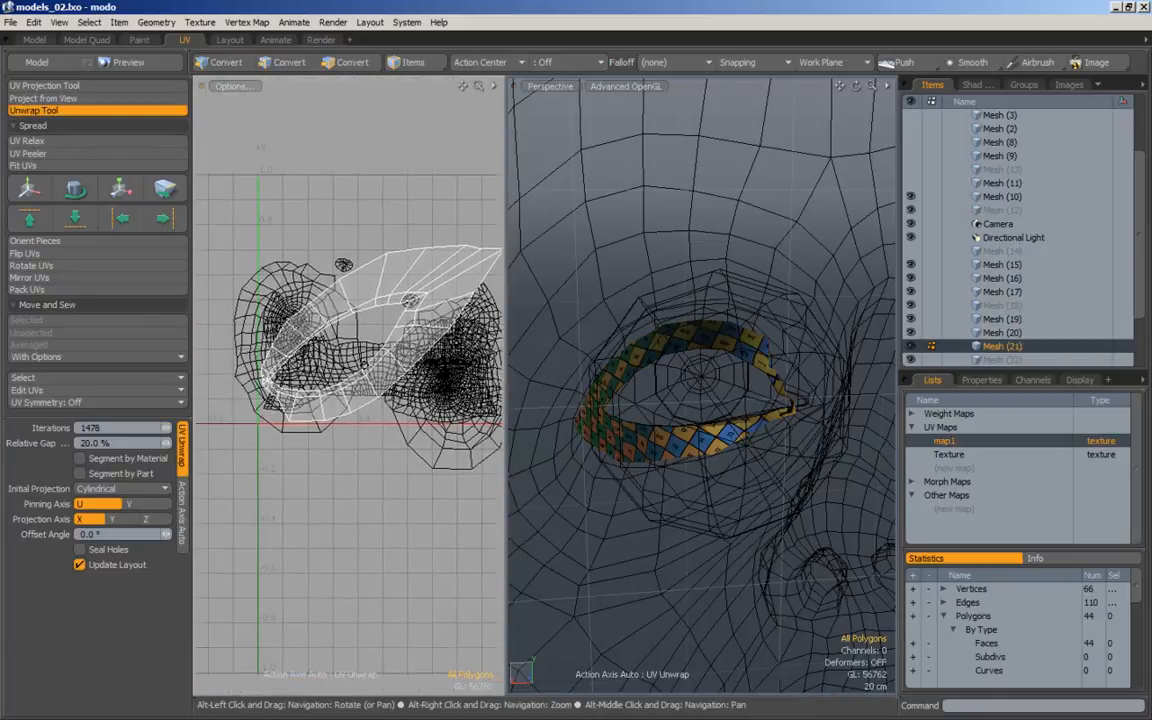
pyautogui.press('space')
pyautogui.click(1000, 332)
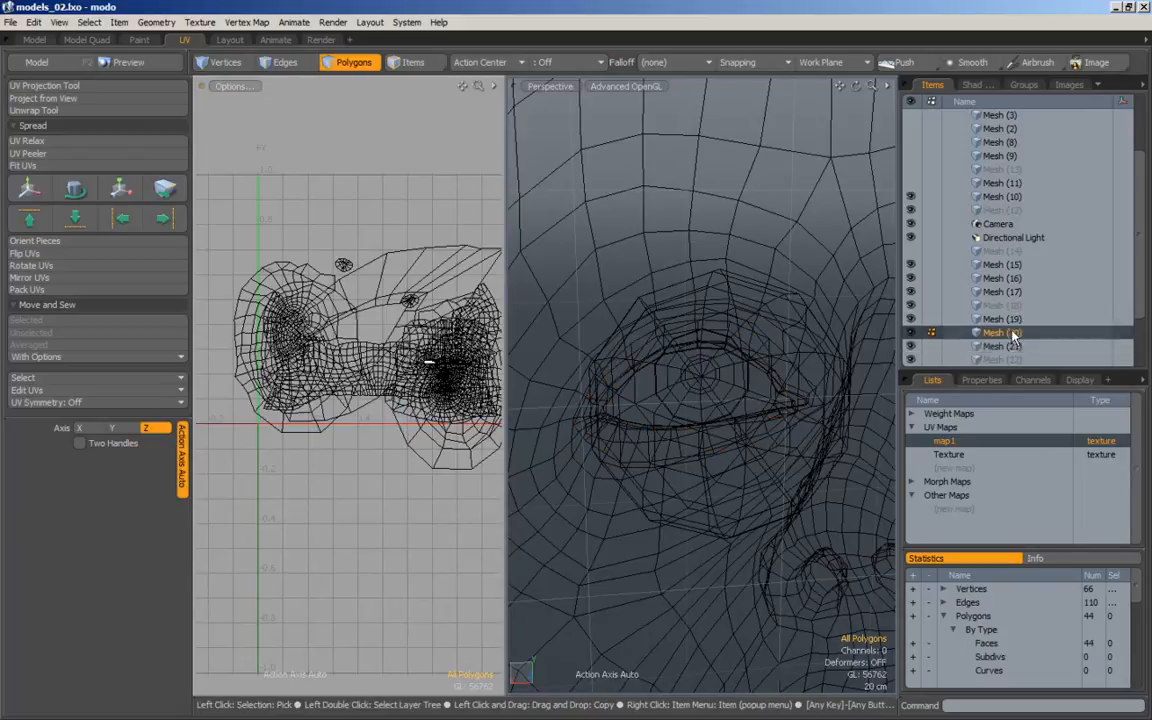
pyautogui.click(46, 111)
pyautogui.click(341, 243)
pyautogui.press('space')
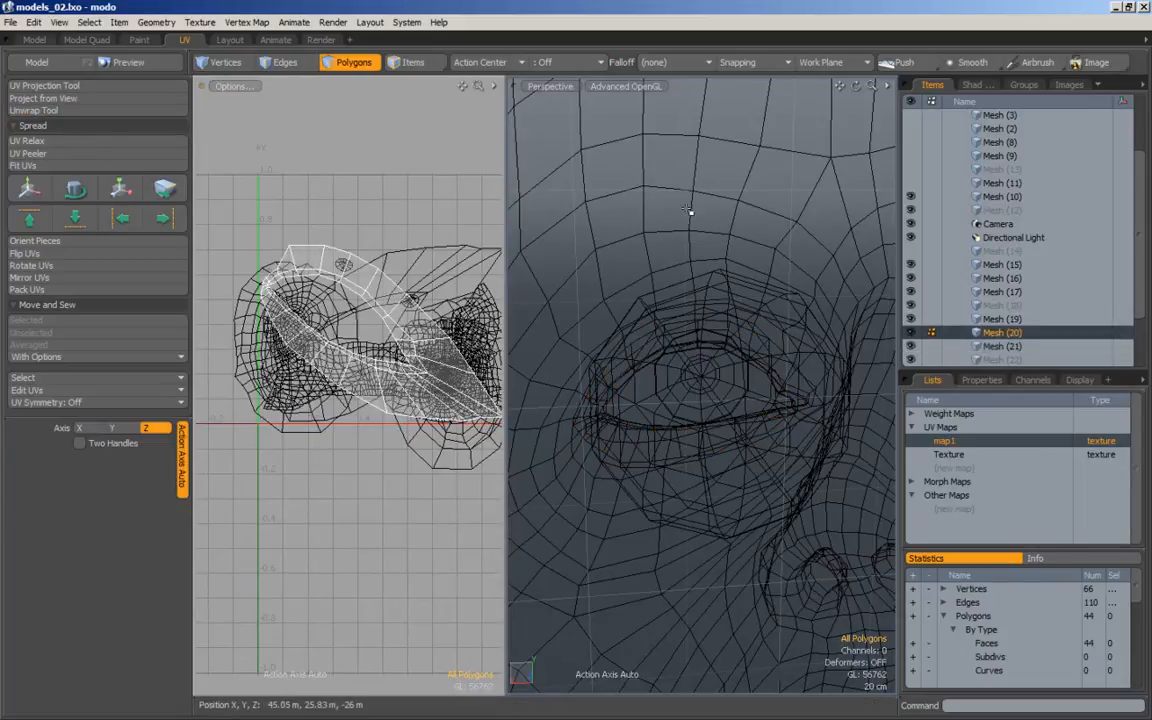
# Unwrap the face mesh, Mesh (19), with the cylindrical projection and inspect its UVs around the eye corner.
pyautogui.click(1023, 322)
pyautogui.scroll(-5, 815, 352)
pyautogui.moveTo(815, 352)
pyautogui.keyDown('alt'); pyautogui.mouseDown()
pyautogui.moveTo(908, 350)
pyautogui.moveTo(836, 343)
pyautogui.mouseUp(); pyautogui.keyUp('alt')
pyautogui.click(28, 112)
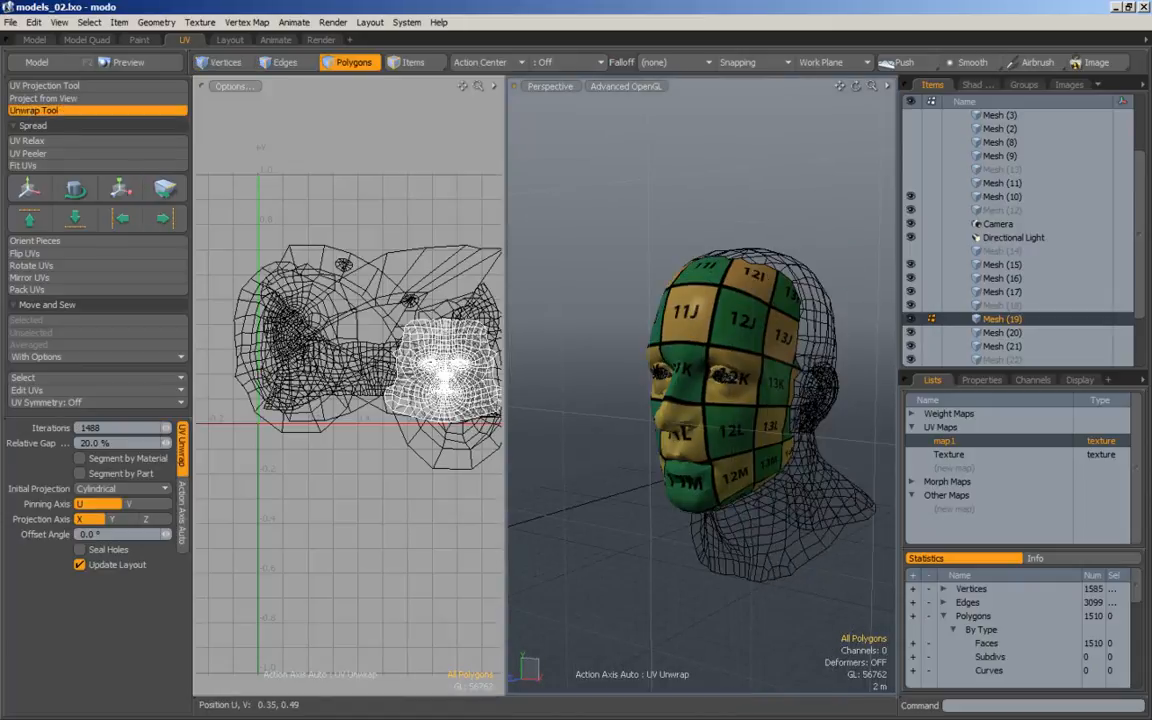
pyautogui.click(380, 300)
pyautogui.scroll(5, 380, 300)
pyautogui.scroll(10, 422, 275)
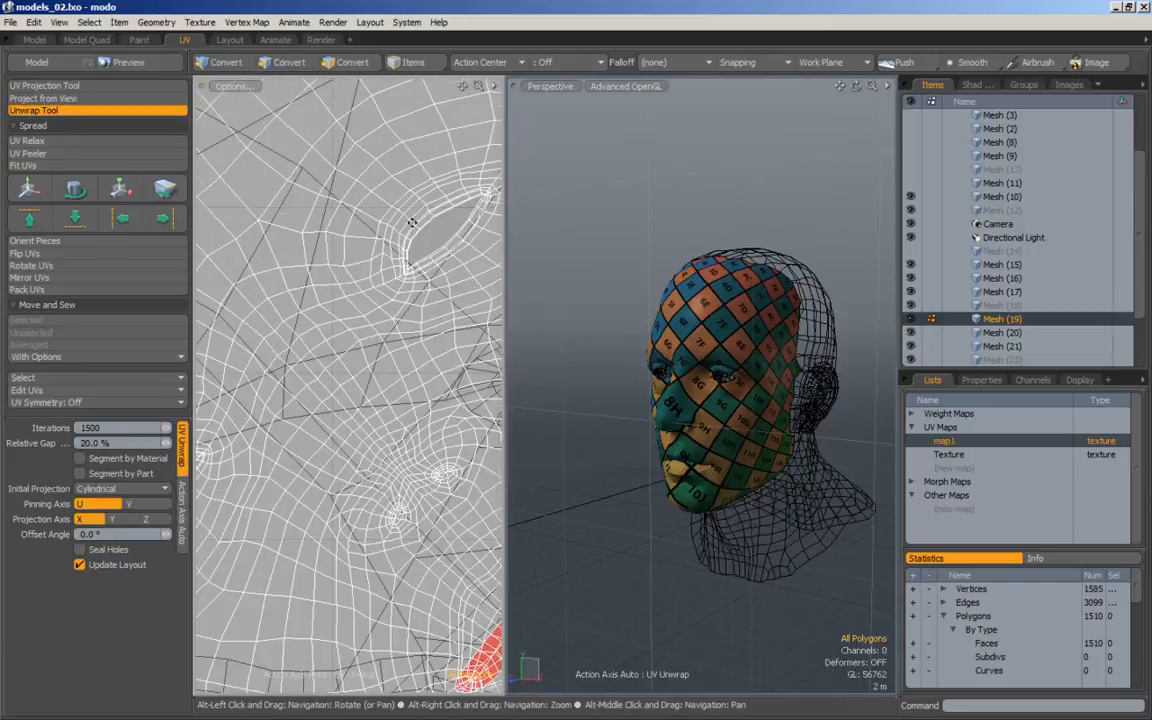
pyautogui.keyDown('alt'); pyautogui.moveTo(447, 294); pyautogui.dragTo(383, 419, button='middle'); pyautogui.keyUp('alt')
pyautogui.keyDown('alt'); pyautogui.moveTo(383, 419); pyautogui.dragTo(499, 377, button='right'); pyautogui.keyUp('alt')
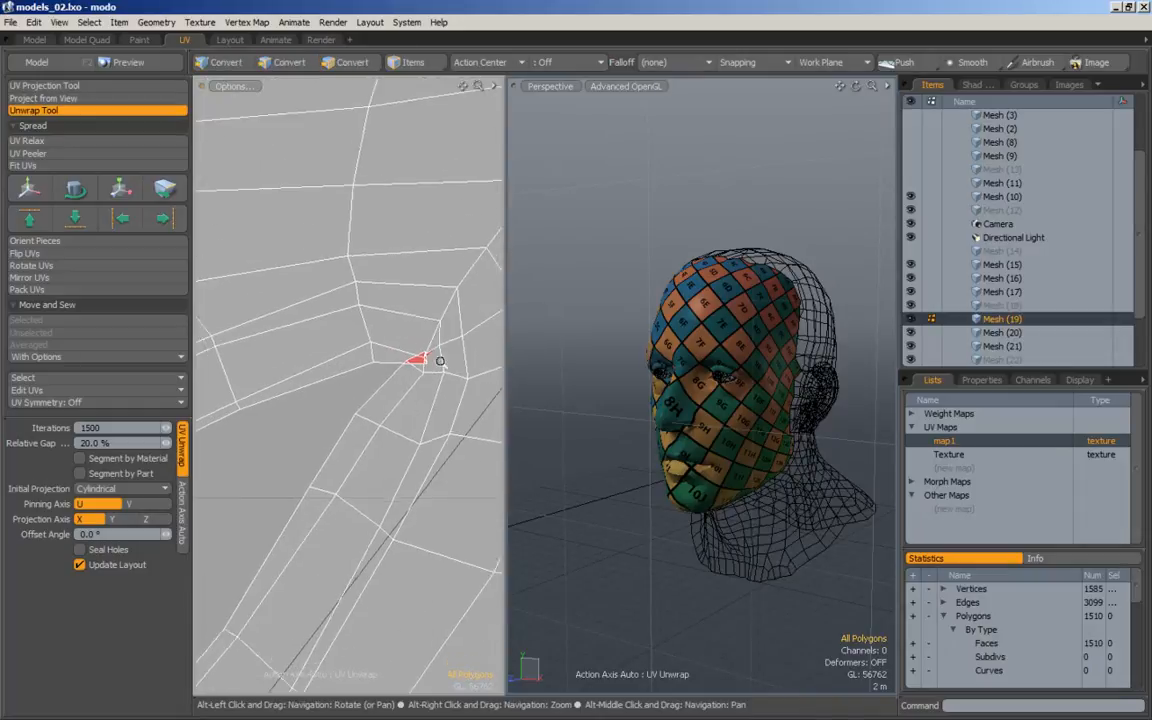
pyautogui.scroll(-10, 442, 360)
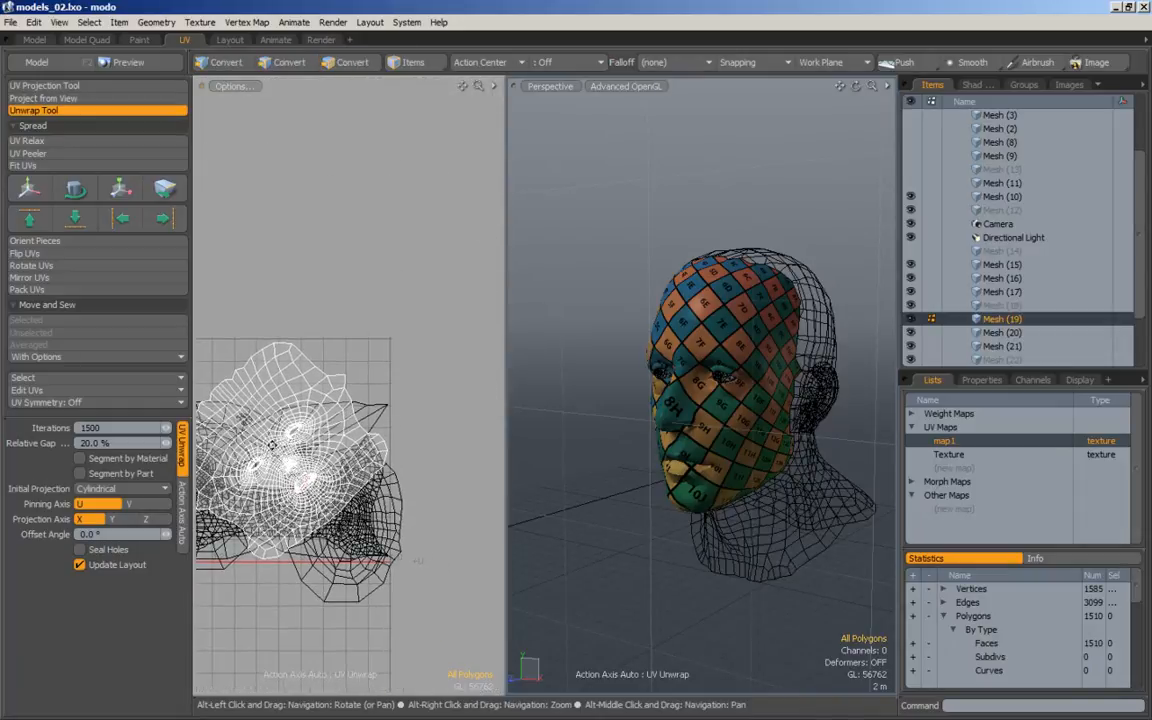
pyautogui.keyDown('alt'); pyautogui.moveTo(276, 443); pyautogui.dragTo(299, 445); pyautogui.keyUp('alt')
# Try the Y and Z projection axes for the face unwrap, settling on projection axis X with pinning axis V.
pyautogui.click(113, 519)
pyautogui.click(156, 520)
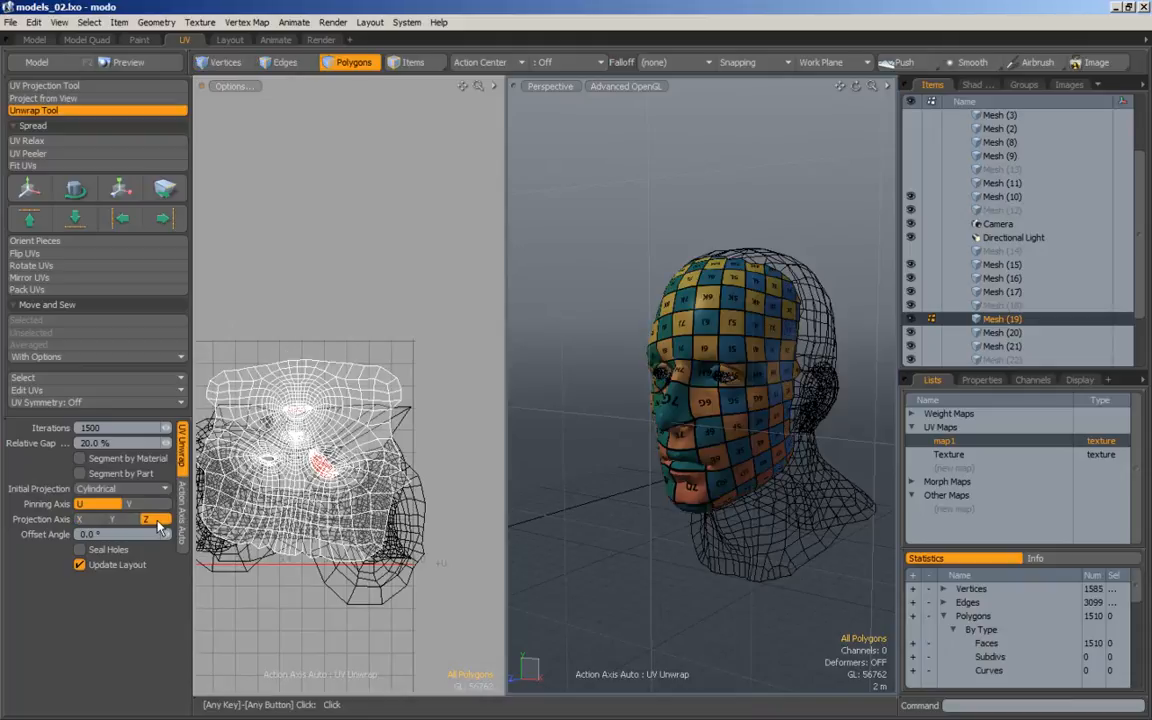
pyautogui.click(93, 520)
pyautogui.click(132, 507)
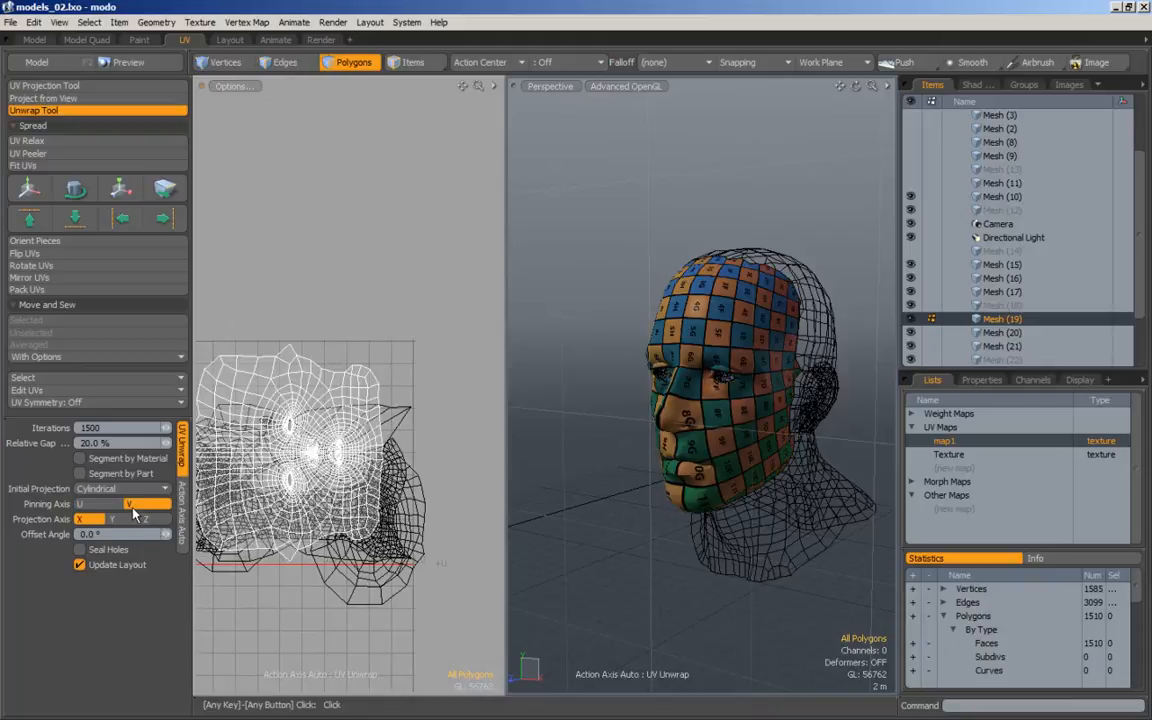
pyautogui.press('space')
# Select all the face polygons, rotate their UV island by -90° to stand upright, and clear the selection.
pyautogui.keyDown('alt'); pyautogui.moveTo(328, 395); pyautogui.dragTo(372, 400); pyautogui.keyUp('alt')
pyautogui.doubleClick(371, 400)
pyautogui.press('e')
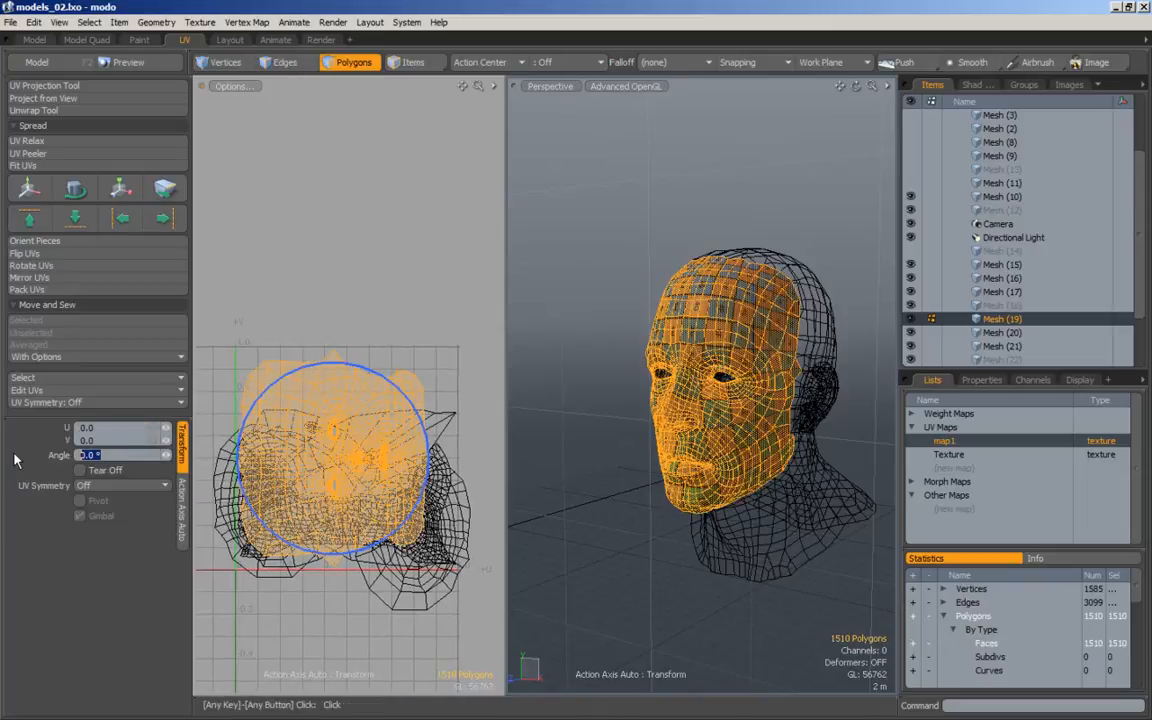
pyautogui.write('-90')
pyautogui.press('Return')
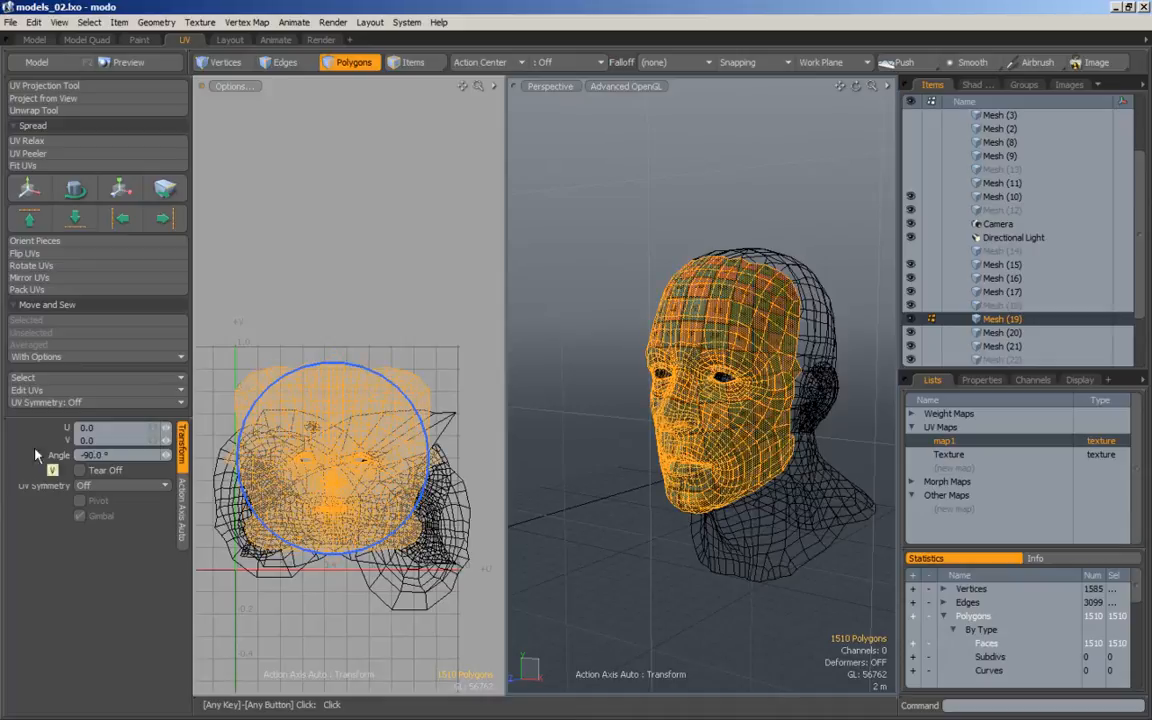
pyautogui.press('space')
pyautogui.click(339, 324)
# Select the overlapping band of inner-lip polygons on the face mesh, expanding the selection until the whole strip inside the mouth is included.
pyautogui.keyDown('alt'); pyautogui.moveTo(316, 480); pyautogui.dragTo(372, 552, button='right'); pyautogui.keyUp('alt')
pyautogui.keyDown('alt'); pyautogui.moveTo(372, 552); pyautogui.dragTo(358, 500); pyautogui.keyUp('alt')
pyautogui.keyDown('alt'); pyautogui.moveTo(358, 500); pyautogui.dragTo(388, 498, button='right'); pyautogui.keyUp('alt')
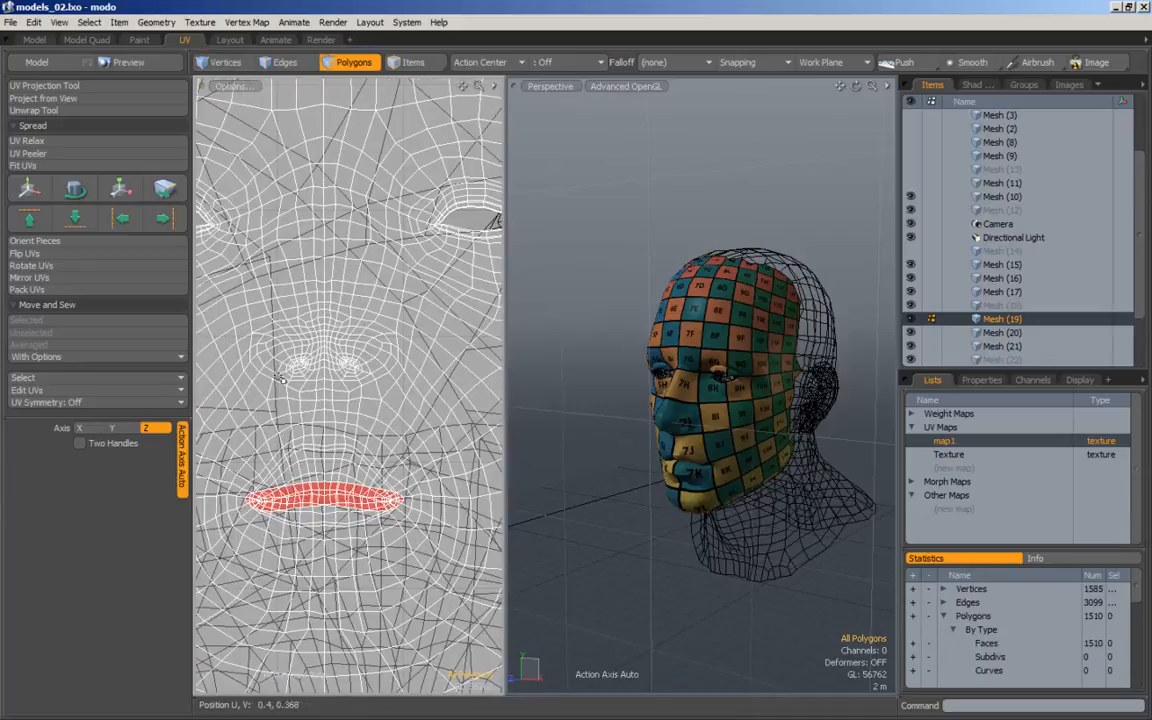
pyautogui.keyDown('alt'); pyautogui.moveTo(320, 504); pyautogui.dragTo(368, 509); pyautogui.keyUp('alt')
pyautogui.keyDown('alt'); pyautogui.moveTo(368, 509); pyautogui.dragTo(396, 491, button='right'); pyautogui.keyUp('alt')
pyautogui.keyDown('alt'); pyautogui.moveTo(700, 477); pyautogui.dragTo(751, 440); pyautogui.keyUp('alt')
pyautogui.keyDown('alt'); pyautogui.moveTo(751, 440); pyautogui.dragTo(800, 481, button='right'); pyautogui.keyUp('alt')
pyautogui.keyDown('alt'); pyautogui.moveTo(800, 481); pyautogui.dragTo(770, 440); pyautogui.keyUp('alt')
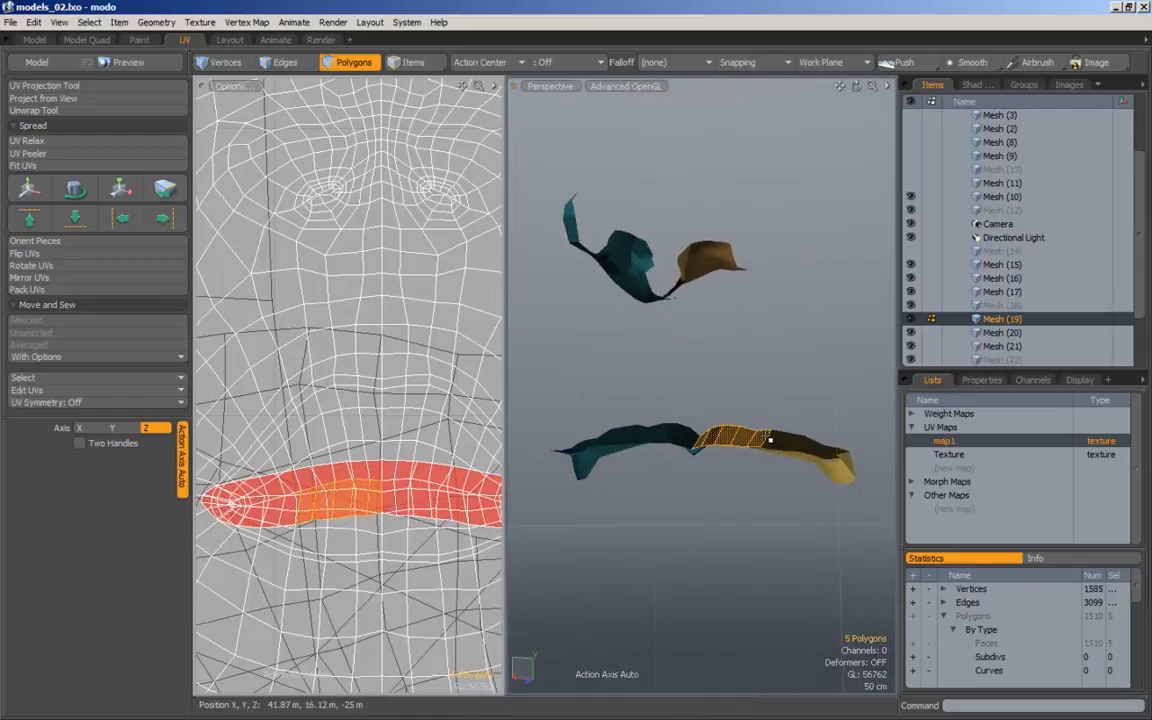
pyautogui.press('Up')
pyautogui.press('Up')
pyautogui.press('Up')
pyautogui.press('Up')
pyautogui.press('Up')
pyautogui.press('Up')
pyautogui.press('Up')
pyautogui.press('Up')
pyautogui.press('Up')
pyautogui.press('Up')
pyautogui.press('Up')
pyautogui.press('Up')
pyautogui.press('Up')
pyautogui.press('Up')
pyautogui.press('Up')
pyautogui.press('Up')
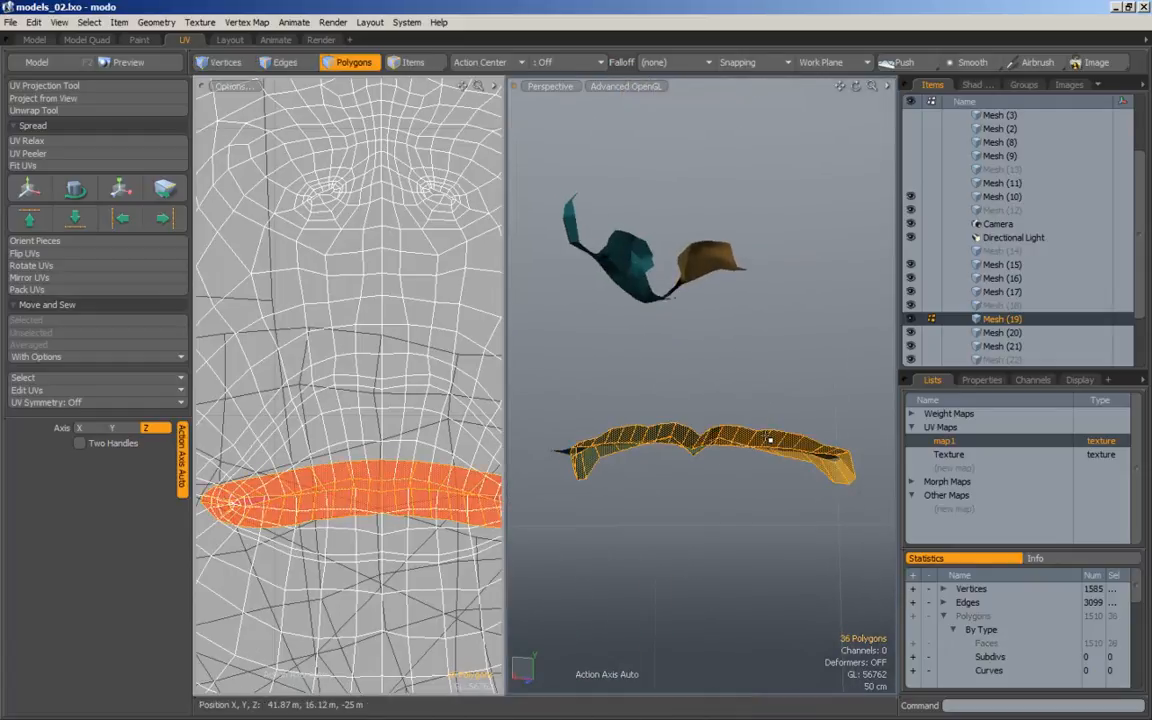
pyautogui.keyDown('alt'); pyautogui.moveTo(680, 393); pyautogui.dragTo(645, 501); pyautogui.keyUp('alt')
pyautogui.press('Down')
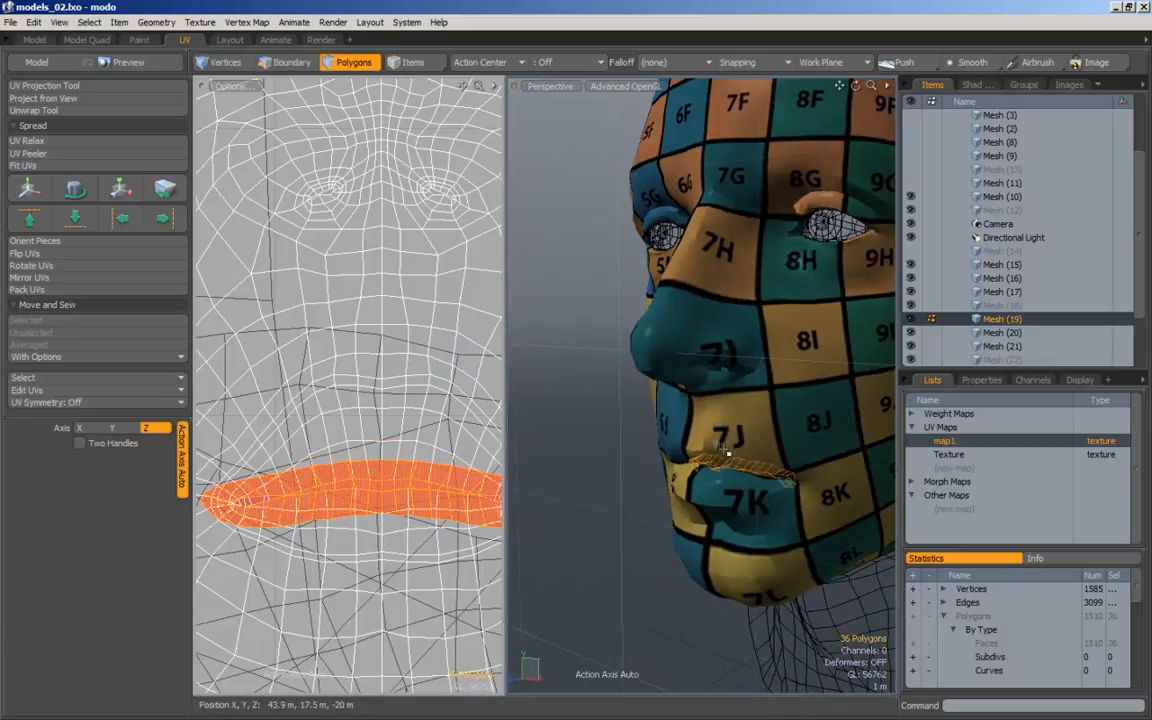
# Cut the selected inner-lip polygons out of the face mesh and paste them into the empty Mesh (22).
pyautogui.press('Delete')
pyautogui.scroll(-3, 1022, 349)
pyautogui.click(1015, 318)
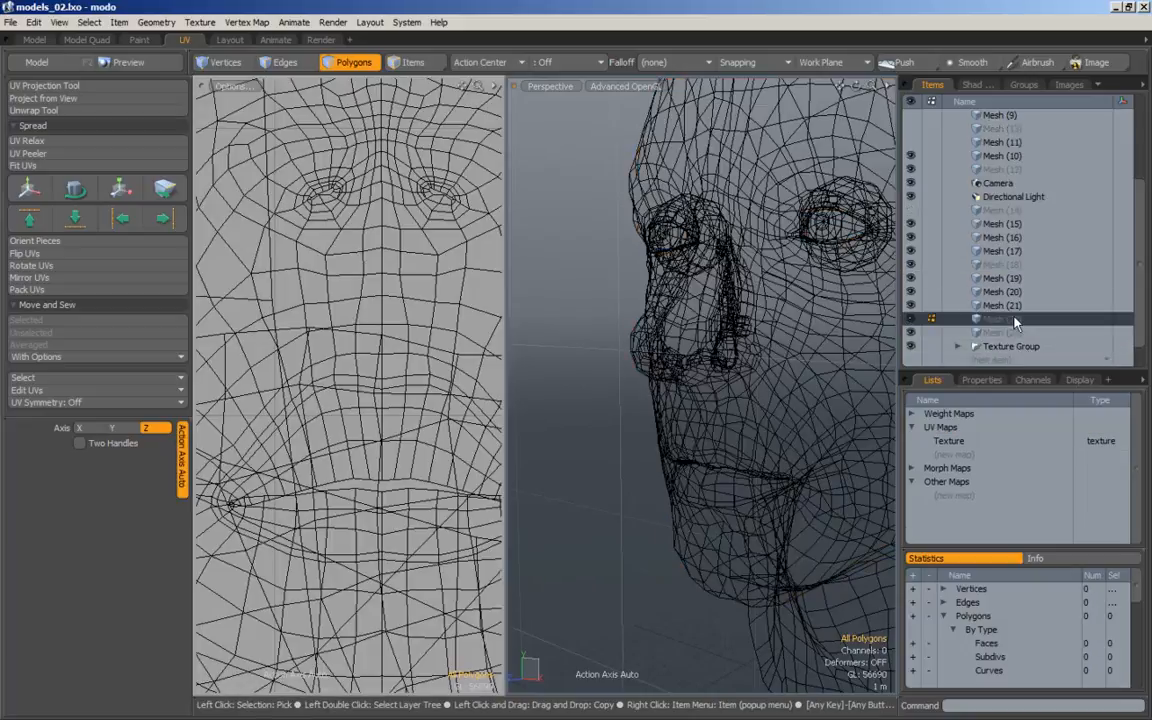
pyautogui.hotkey('ctrl', 'v')
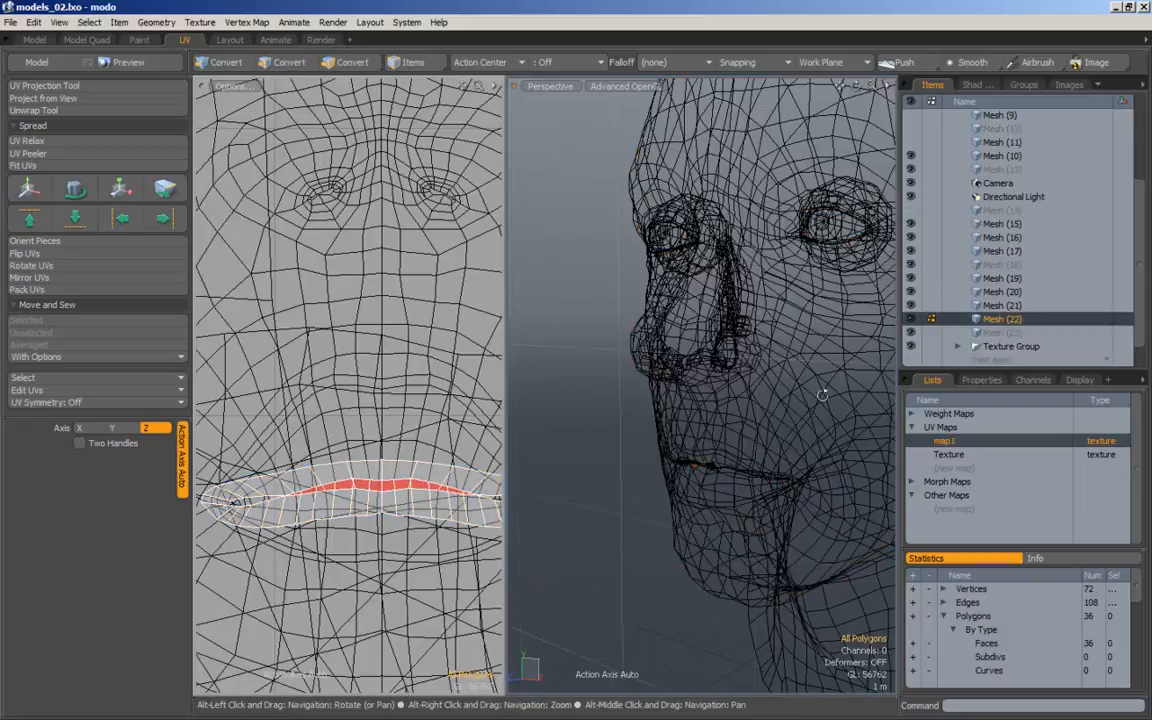
# Unwrap all polygons of Mesh (22) and move their UV island clear of the other UVs, beyond the negative U side.
pyautogui.keyDown('alt'); pyautogui.moveTo(720, 400); pyautogui.dragTo(810, 397); pyautogui.keyUp('alt')
pyautogui.keyDown('ctrl'); pyautogui.keyDown('alt'); pyautogui.moveTo(346, 467); pyautogui.dragTo(262, 470); pyautogui.keyUp('alt'); pyautogui.keyUp('ctrl')
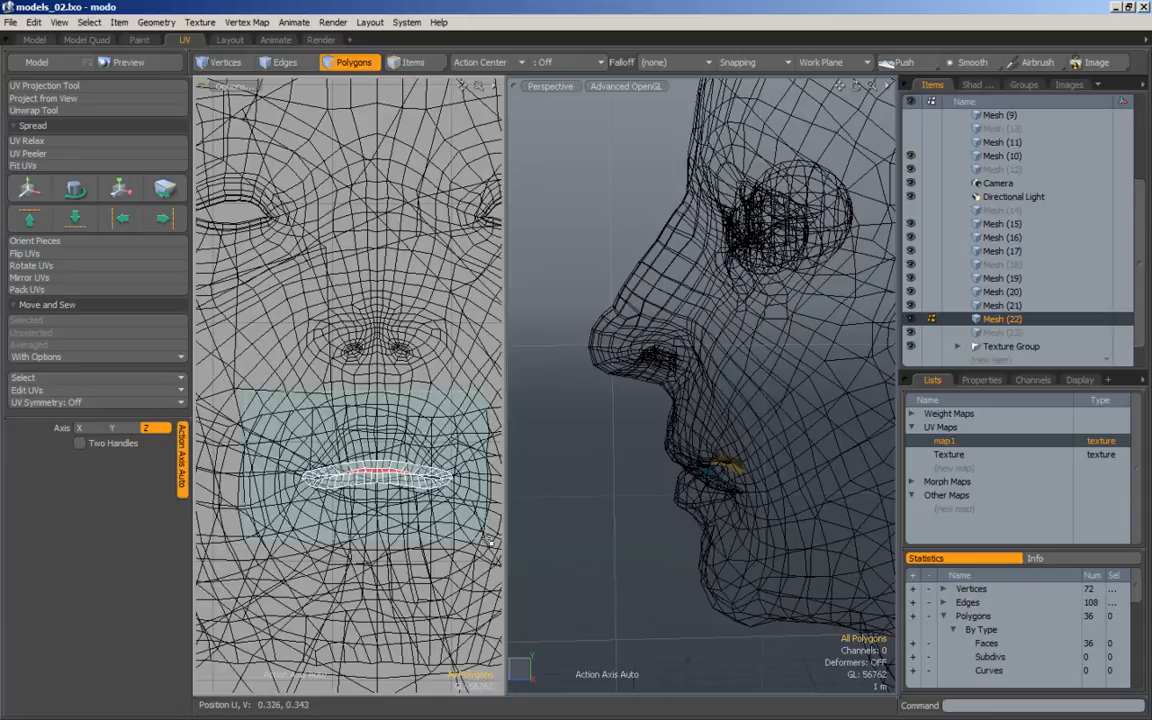
pyautogui.press('[')
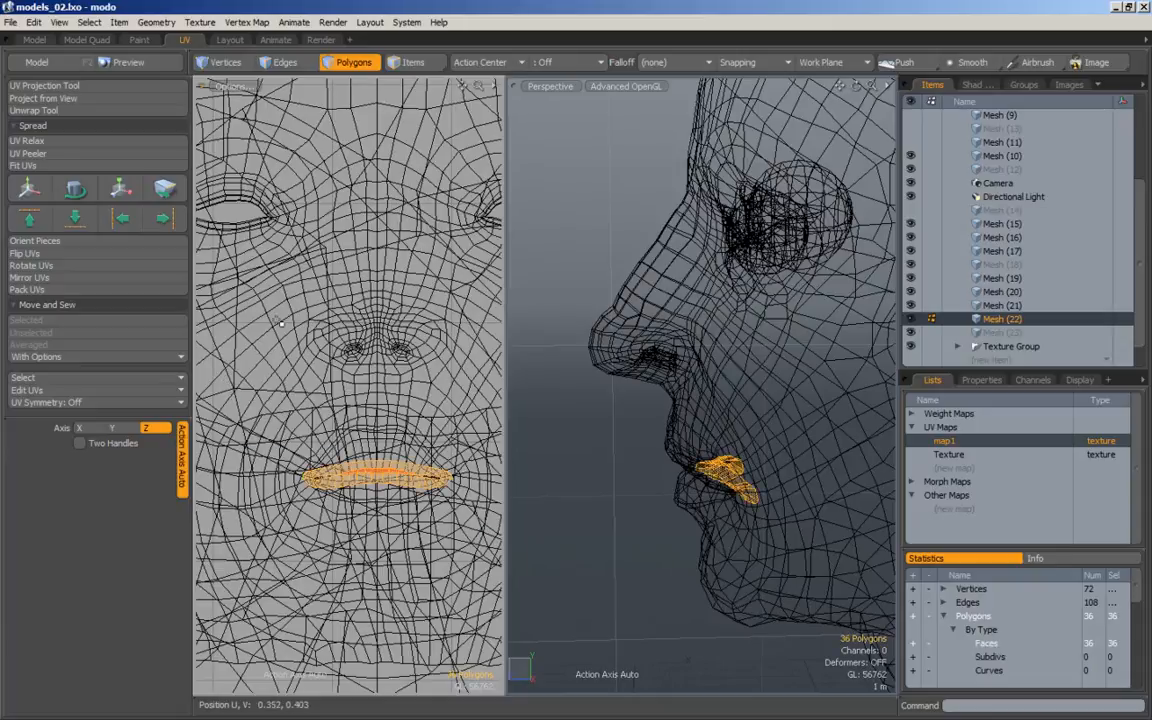
pyautogui.click(55, 112)
pyautogui.press('w')
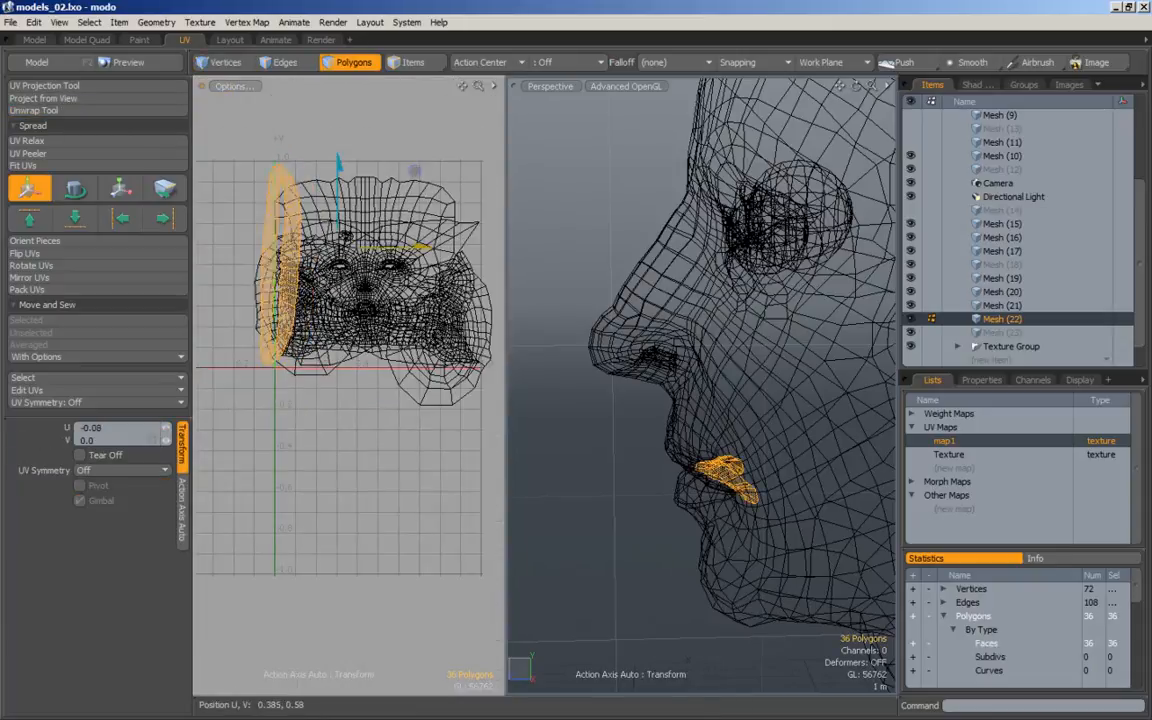
pyautogui.moveTo(425, 247); pyautogui.dragTo(337, 247)
pyautogui.press('q')
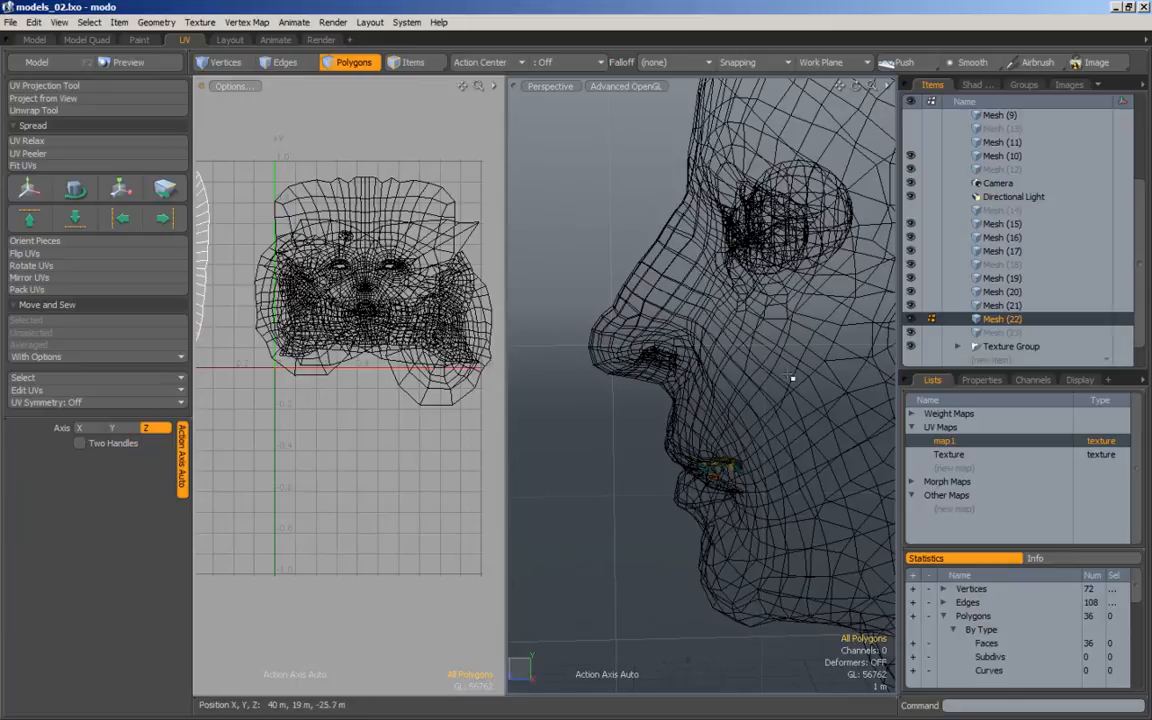
# Return to the face mesh, Mesh (19), and examine the checker texture around the mouth and across the face.
pyautogui.doubleClick(790, 378)
pyautogui.keyDown('alt'); pyautogui.moveTo(790, 378); pyautogui.dragTo(846, 374); pyautogui.keyUp('alt')
pyautogui.click(580, 238)
pyautogui.keyDown('alt'); pyautogui.moveTo(710, 314); pyautogui.dragTo(849, 313); pyautogui.keyUp('alt')
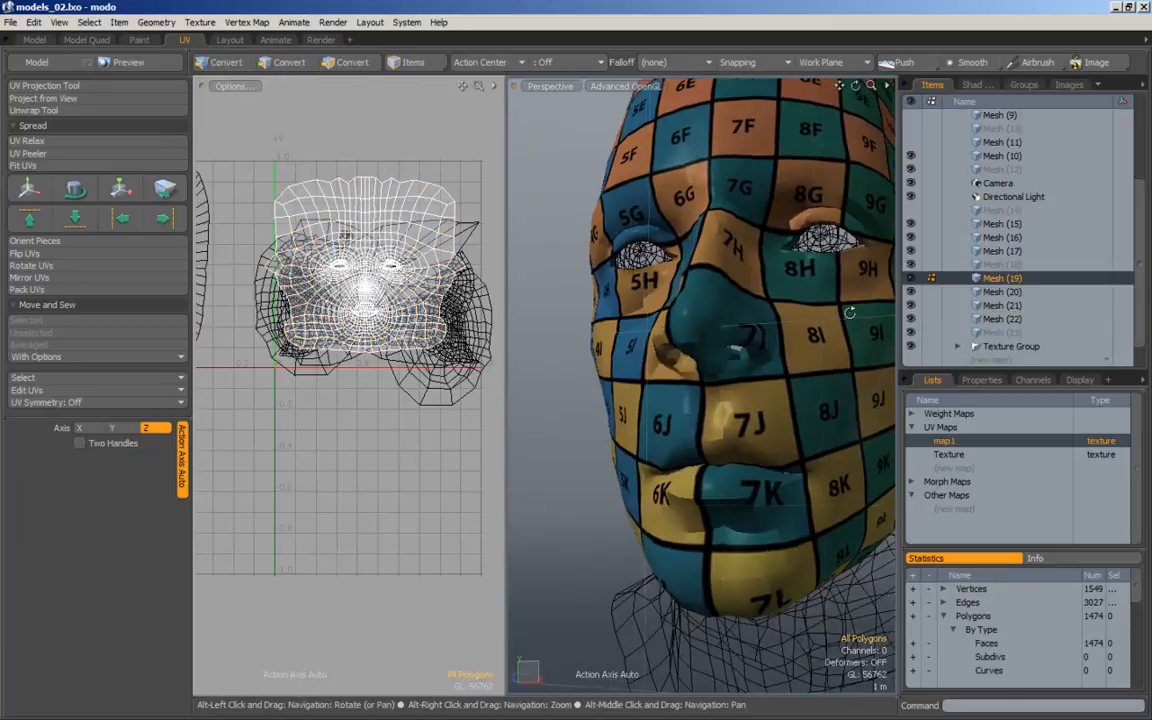
pyautogui.scroll(-6, 760, 335)
pyautogui.keyDown('alt'); pyautogui.moveTo(688, 357); pyautogui.dragTo(648, 388); pyautogui.keyUp('alt')
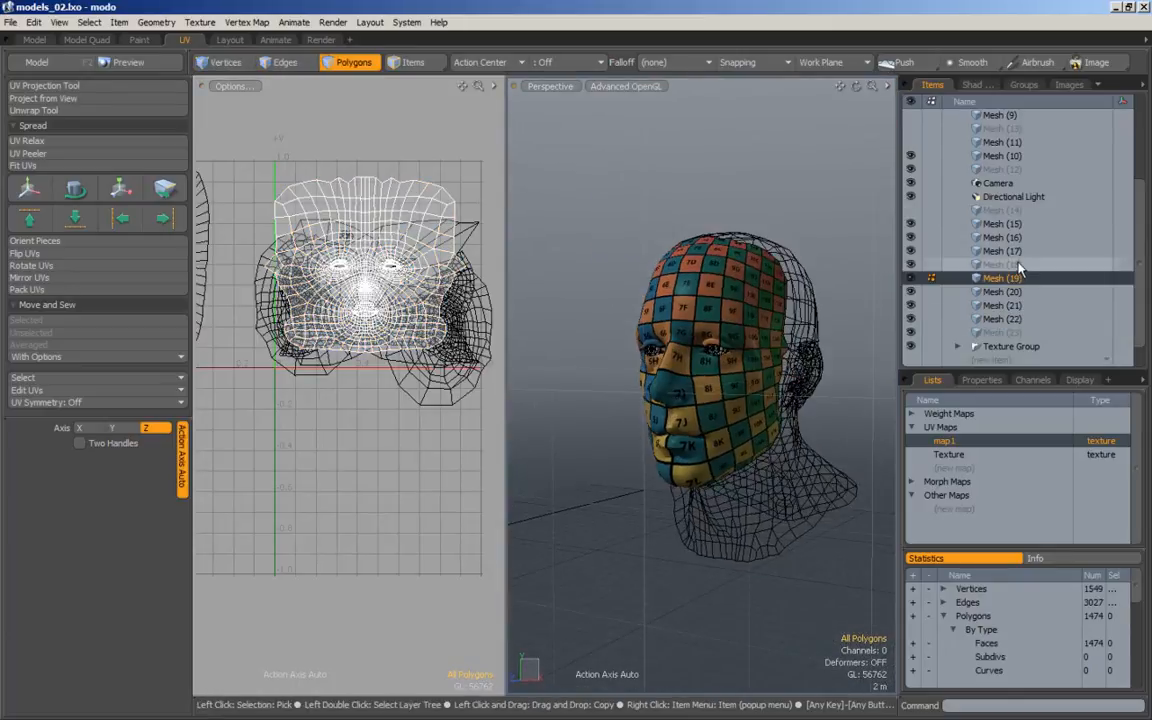
# Combine Meshes (16), (17), (19), (20), (21) and (22) by cutting their geometry and pasting it all into Mesh (16), then clear the selection.
pyautogui.click(1001, 224)
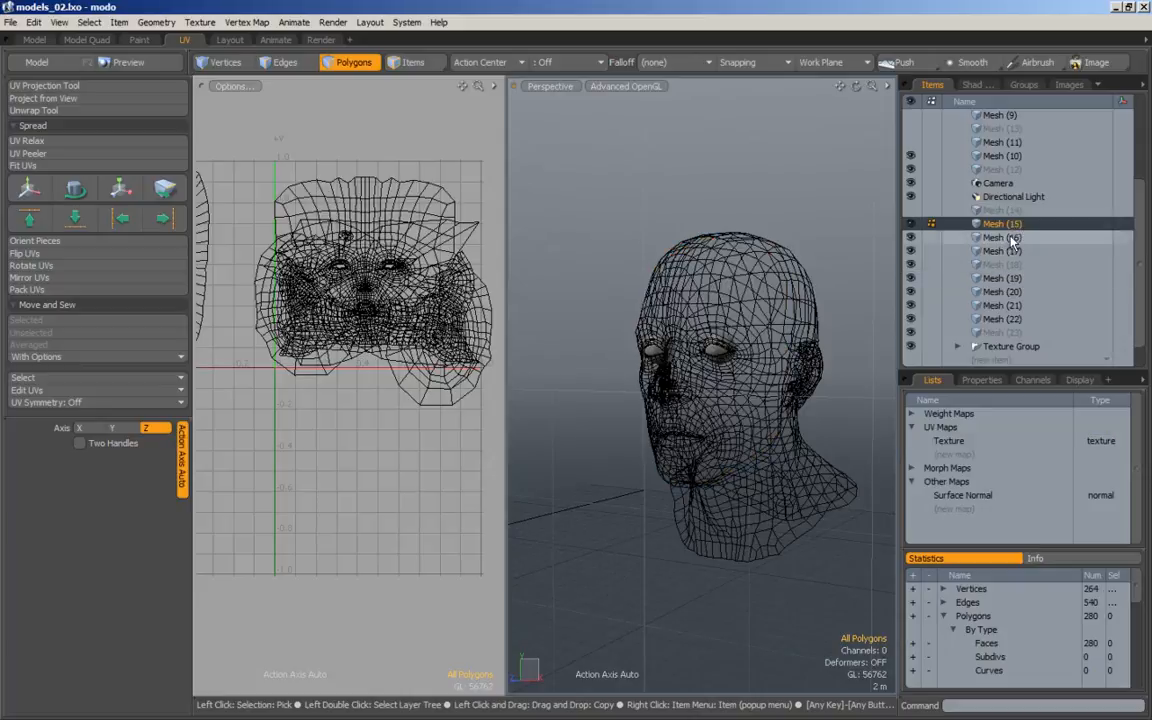
pyautogui.click(1003, 238)
pyautogui.keyDown('ctrl'); pyautogui.click(1003, 251); pyautogui.keyUp('ctrl')
pyautogui.keyDown('ctrl'); pyautogui.click(1003, 278); pyautogui.keyUp('ctrl')
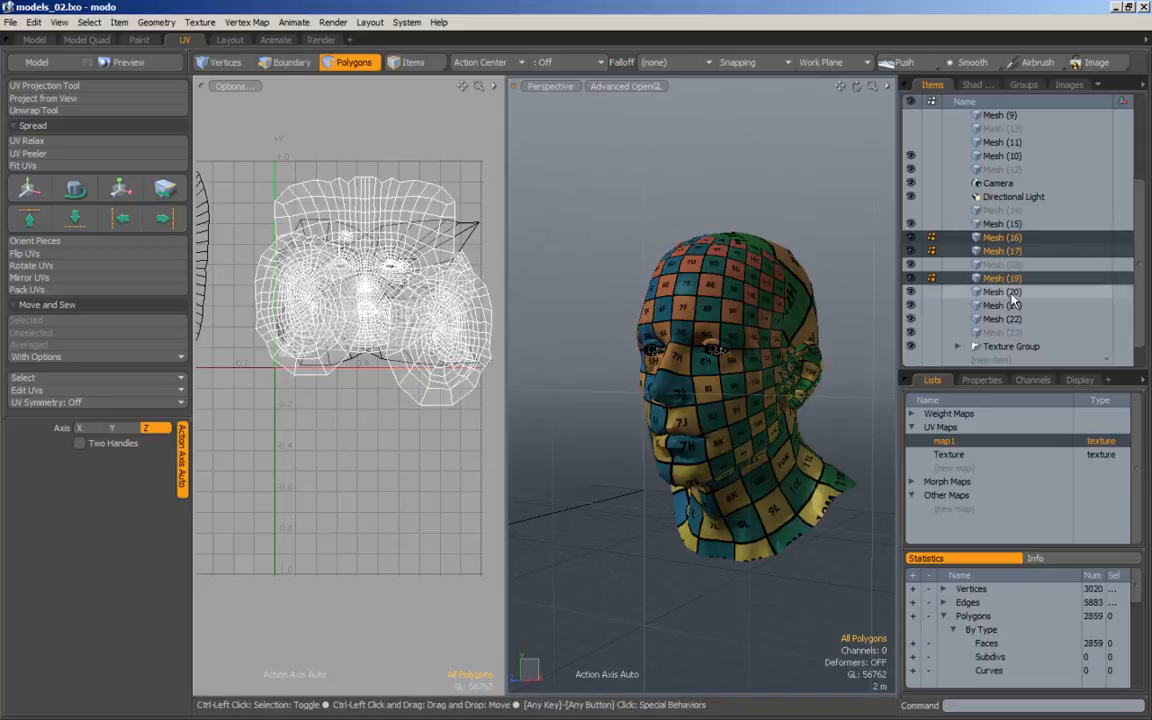
pyautogui.keyDown('ctrl'); pyautogui.click(1003, 291); pyautogui.keyUp('ctrl')
pyautogui.keyDown('ctrl'); pyautogui.click(1003, 305); pyautogui.keyUp('ctrl')
pyautogui.keyDown('ctrl'); pyautogui.click(1003, 319); pyautogui.keyUp('ctrl')
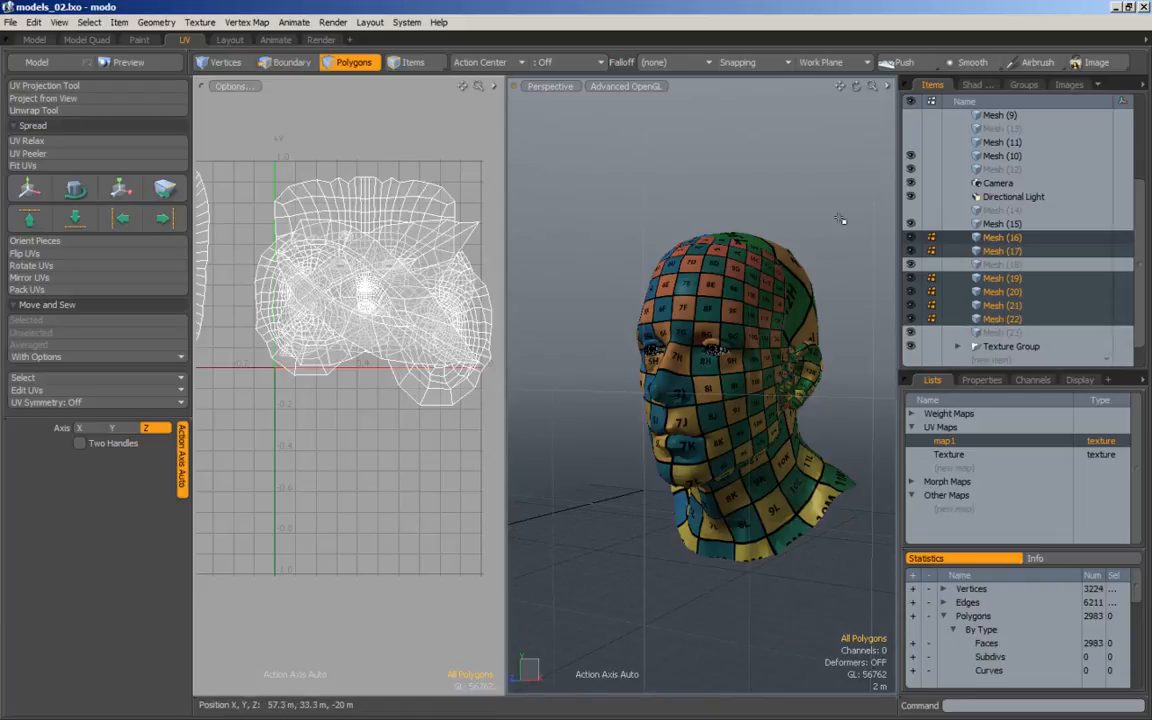
pyautogui.hotkey('ctrl', 'x')
pyautogui.click(1019, 238)
pyautogui.hotkey('ctrl', 'v')
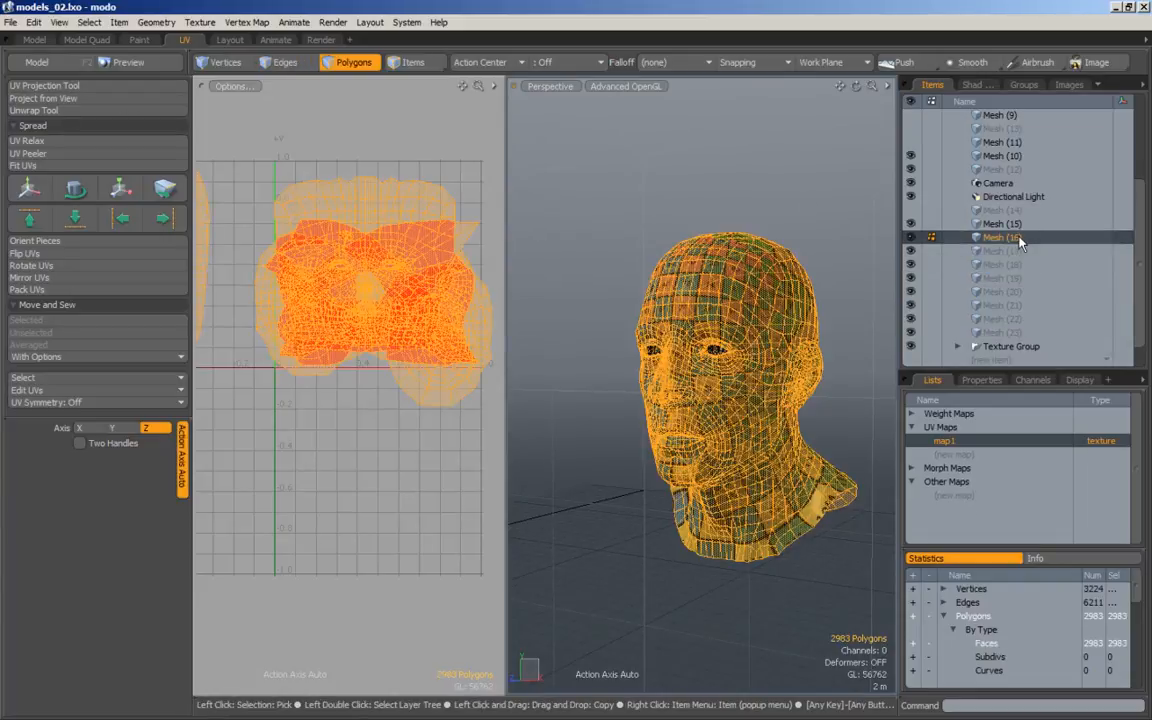
pyautogui.click(786, 186)
# Pack the combined UVs with Pack and Stretch enabled and 50% gaps, and inspect the resulting layout.
pyautogui.click(154, 290)
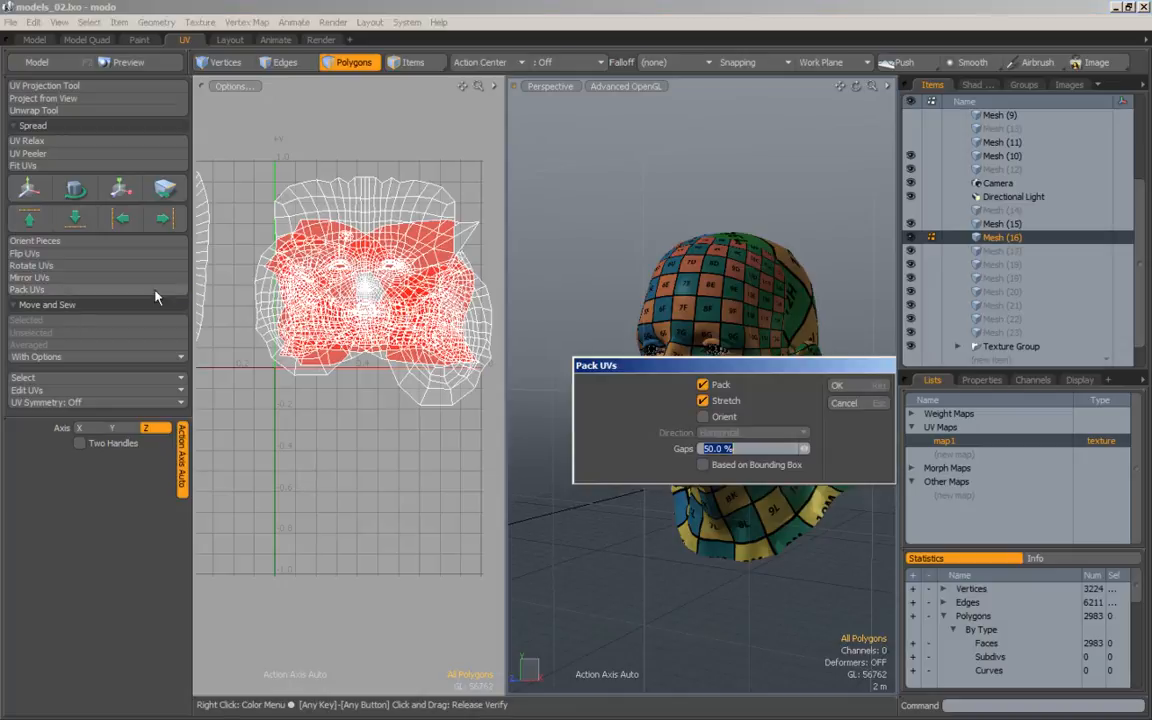
pyautogui.click(866, 387)
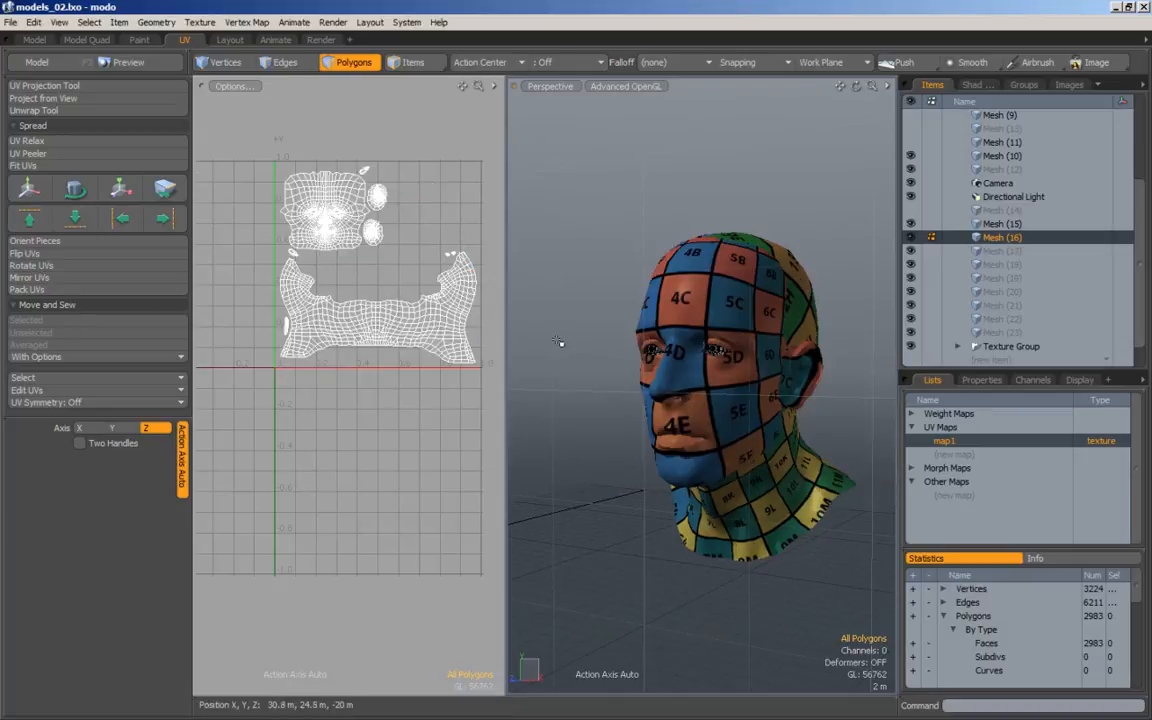
pyautogui.keyDown('alt'); pyautogui.moveTo(640, 350); pyautogui.dragTo(545, 385); pyautogui.keyUp('alt')
pyautogui.keyDown('alt'); pyautogui.moveTo(447, 254); pyautogui.dragTo(342, 290, button='right'); pyautogui.keyUp('alt')
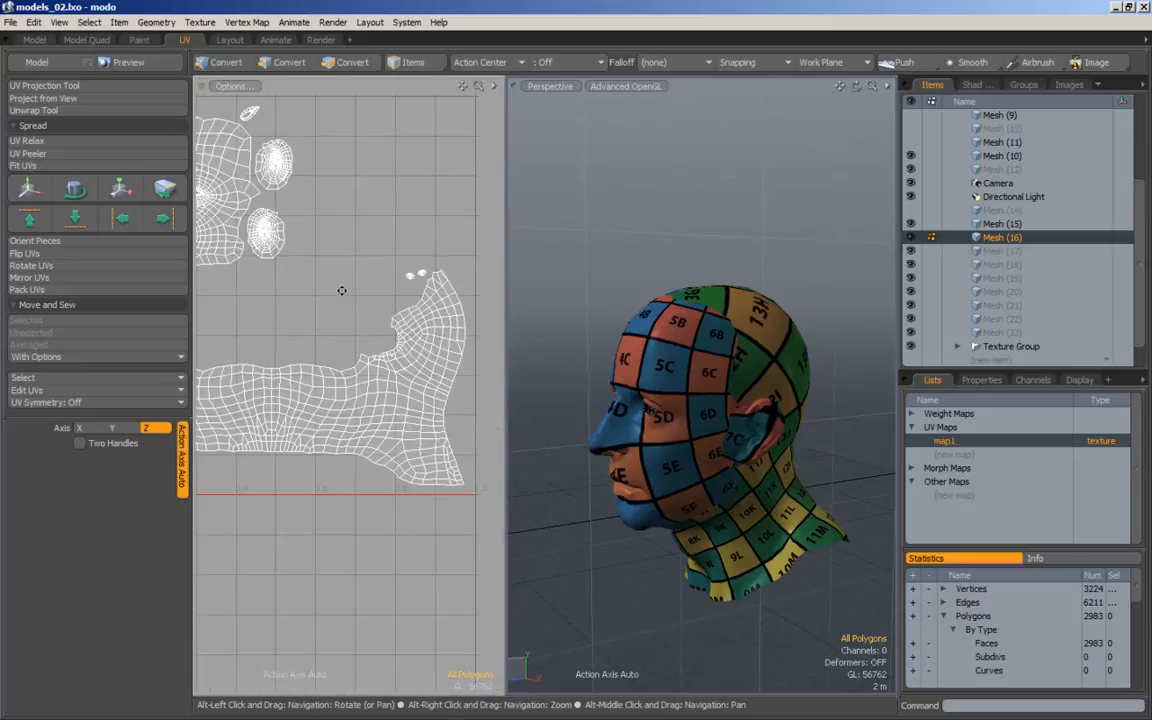
pyautogui.keyDown('alt'); pyautogui.moveTo(342, 290); pyautogui.dragTo(432, 332); pyautogui.keyUp('alt')
pyautogui.keyDown('alt'); pyautogui.moveTo(432, 332); pyautogui.dragTo(394, 339, button='right'); pyautogui.keyUp('alt')
pyautogui.keyDown('alt'); pyautogui.moveTo(394, 339); pyautogui.dragTo(399, 352); pyautogui.keyUp('alt')
pyautogui.keyDown('alt'); pyautogui.moveTo(430, 379); pyautogui.dragTo(396, 343, button='right'); pyautogui.keyUp('alt')
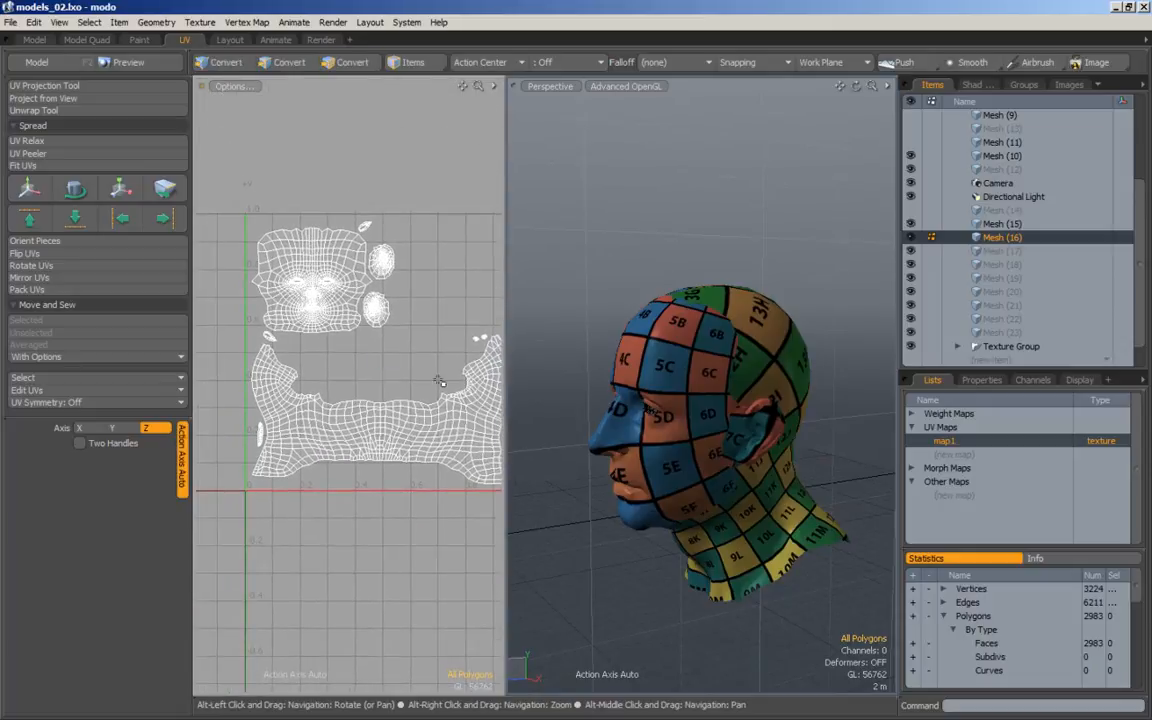
# Move the face UV island by about U 0.25, V -0.24 so its chin sits just above the back-of-head island.
pyautogui.doubleClick(316, 271)
pyautogui.press('w')
pyautogui.moveTo(324, 291); pyautogui.dragTo(393, 356)
pyautogui.moveTo(390, 382)
pyautogui.keyDown('alt'); pyautogui.mouseDown(button='right')
pyautogui.moveTo(409, 380)
pyautogui.moveTo(409, 391)
pyautogui.mouseUp(button='right'); pyautogui.keyUp('alt')
pyautogui.keyDown('alt'); pyautogui.moveTo(409, 391); pyautogui.dragTo(394, 382); pyautogui.keyUp('alt')
pyautogui.keyDown('alt'); pyautogui.moveTo(394, 382); pyautogui.dragTo(399, 388, button='right'); pyautogui.keyUp('alt')
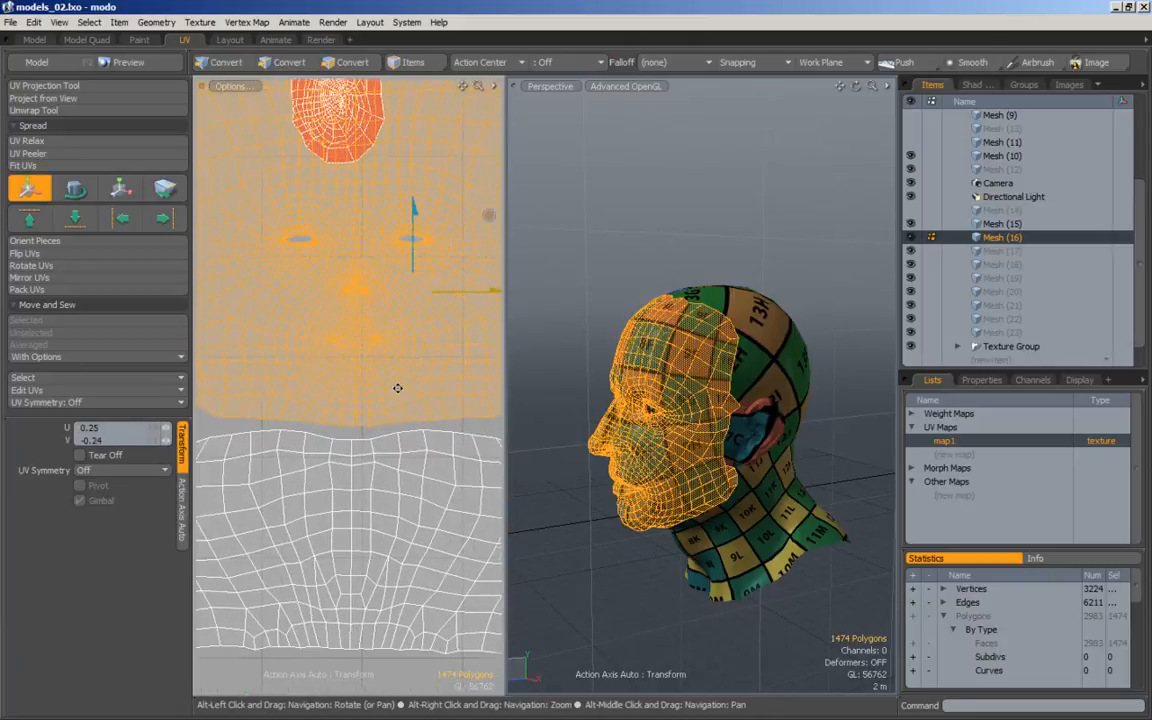
# Nudge the back-of-head UV island by about U -0.001, V 0.01 to meet the chin edge, and clear the selection.
pyautogui.doubleClick(367, 462)
pyautogui.moveTo(390, 470); pyautogui.dragTo(389, 460)
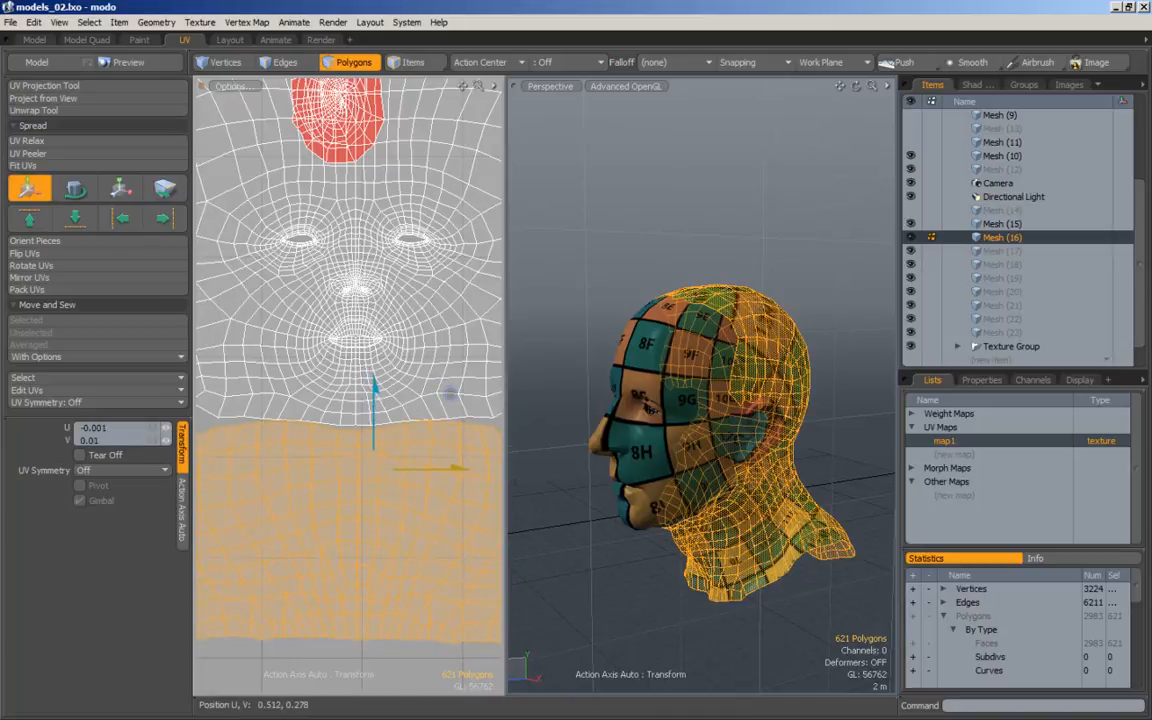
pyautogui.keyDown('alt'); pyautogui.moveTo(383, 471); pyautogui.dragTo(473, 442, button='right'); pyautogui.keyUp('alt')
pyautogui.press('space')
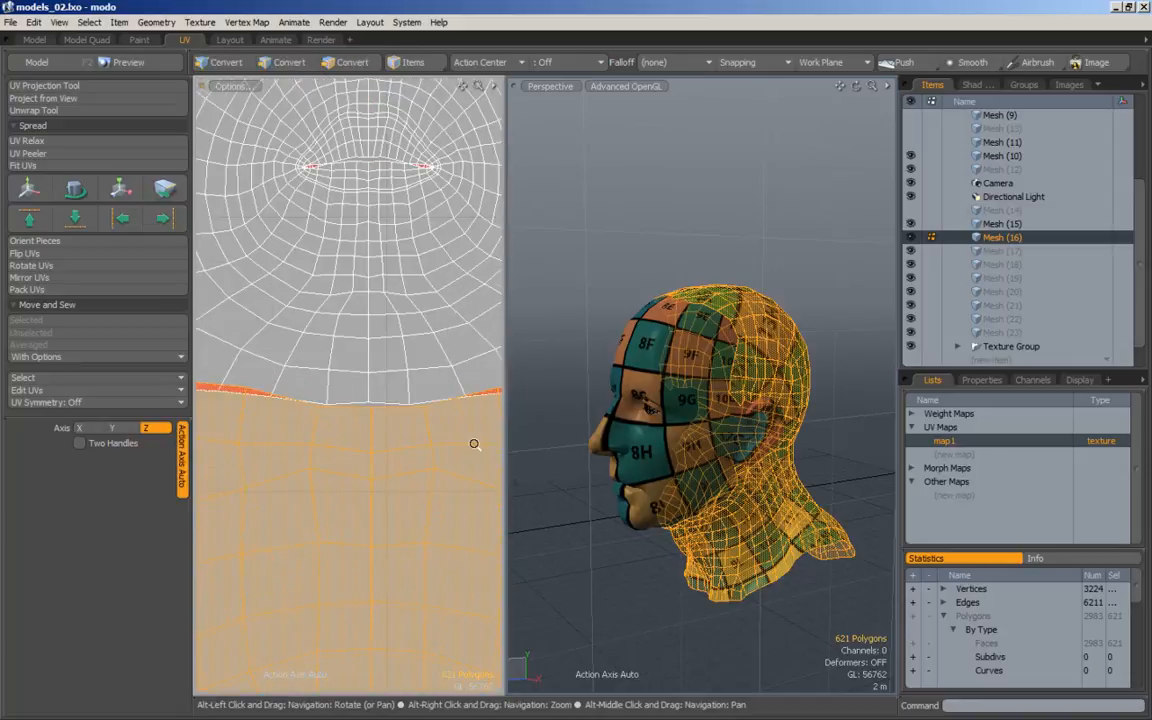
pyautogui.press('w')
pyautogui.click(376, 437)
pyautogui.keyDown('alt'); pyautogui.moveTo(379, 435); pyautogui.dragTo(355, 435, button='right'); pyautogui.keyUp('alt')
pyautogui.press('space')
pyautogui.press('Escape')
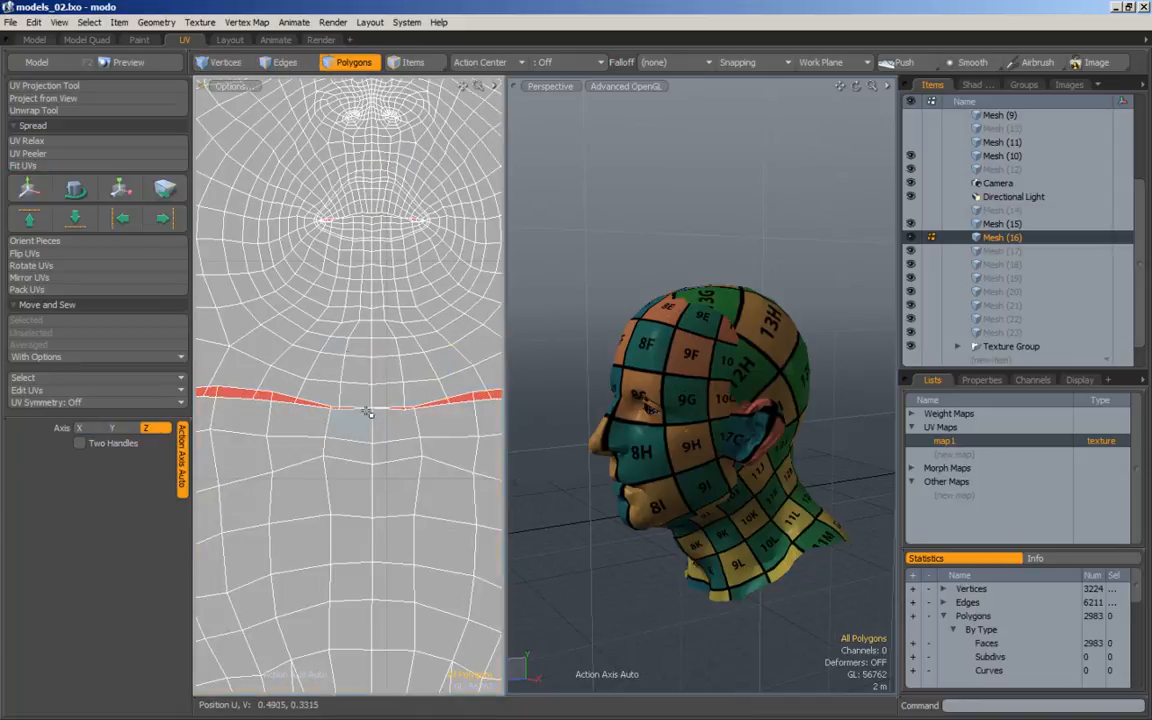
# Scale the face UV island uniformly to 124% about the centre of its chin edge to match the back-of-head island.
pyautogui.keyDown('alt'); pyautogui.moveTo(410, 292); pyautogui.dragTo(352, 311, button='right'); pyautogui.keyUp('alt')
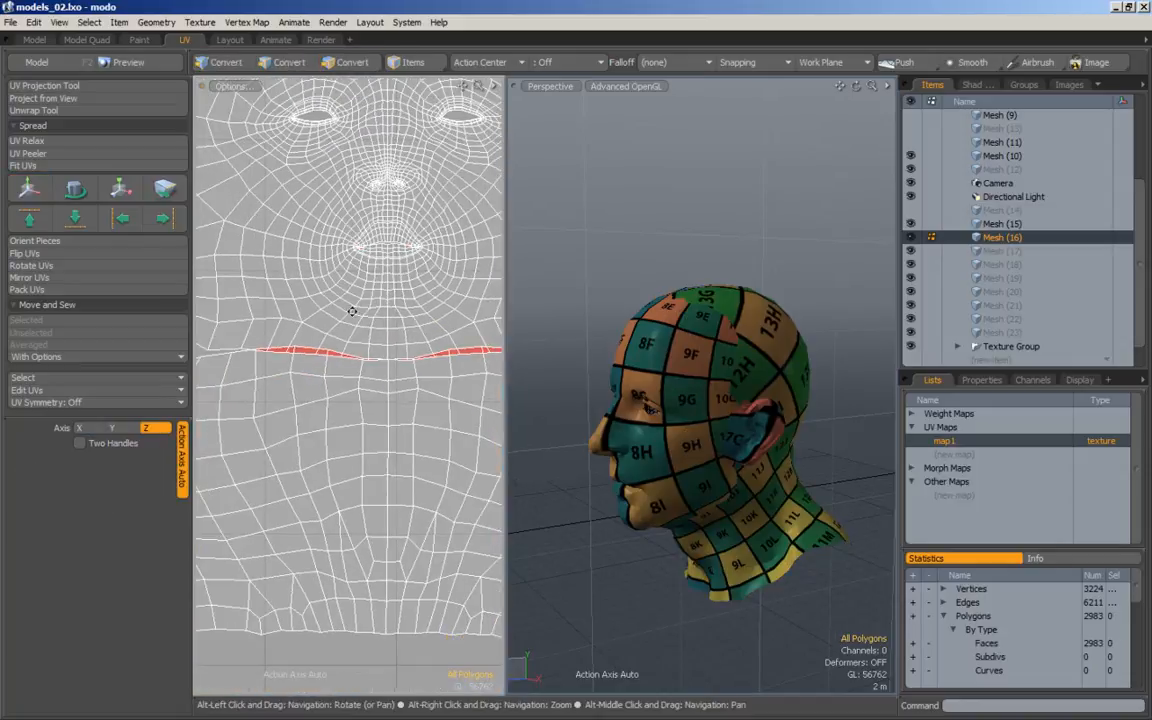
pyautogui.doubleClick(386, 328)
pyautogui.press('r')
pyautogui.keyDown('alt'); pyautogui.moveTo(388, 357); pyautogui.dragTo(503, 355, button='right'); pyautogui.keyUp('alt')
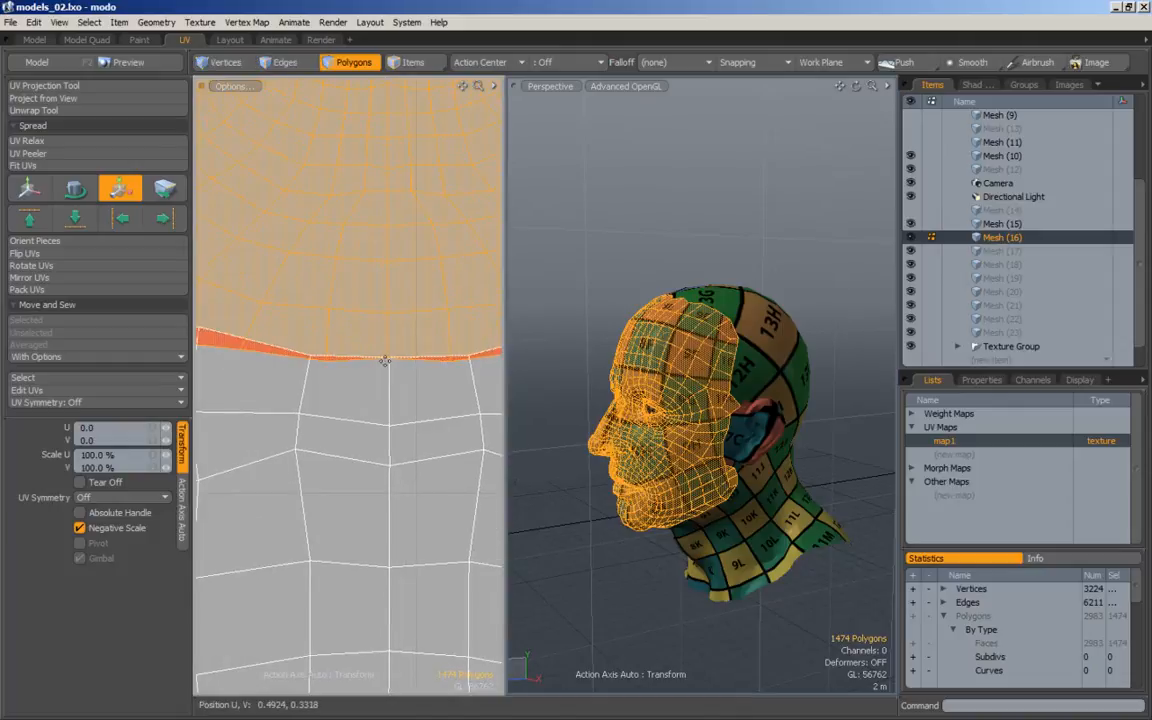
pyautogui.keyDown('alt'); pyautogui.moveTo(407, 358); pyautogui.dragTo(375, 357, button='right'); pyautogui.keyUp('alt')
pyautogui.keyDown('alt'); pyautogui.moveTo(375, 357); pyautogui.dragTo(388, 391); pyautogui.keyUp('alt')
pyautogui.keyDown('alt'); pyautogui.moveTo(388, 391); pyautogui.dragTo(372, 389, button='right'); pyautogui.keyUp('alt')
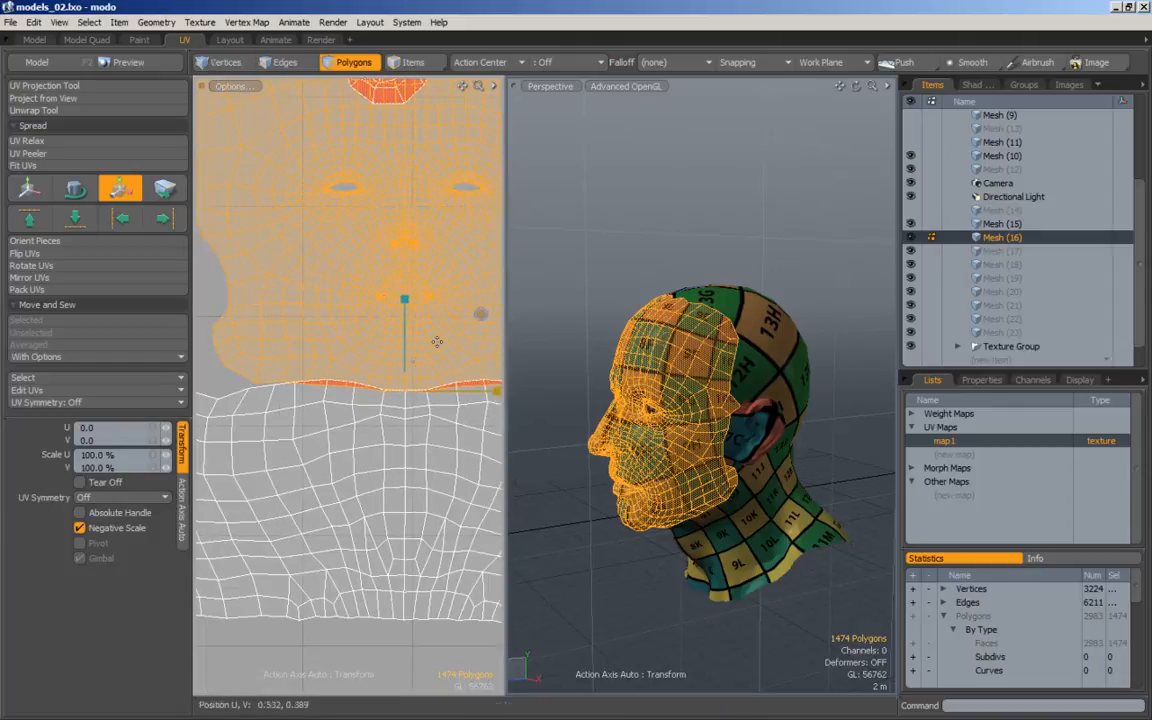
pyautogui.moveTo(487, 318); pyautogui.dragTo(481, 314)
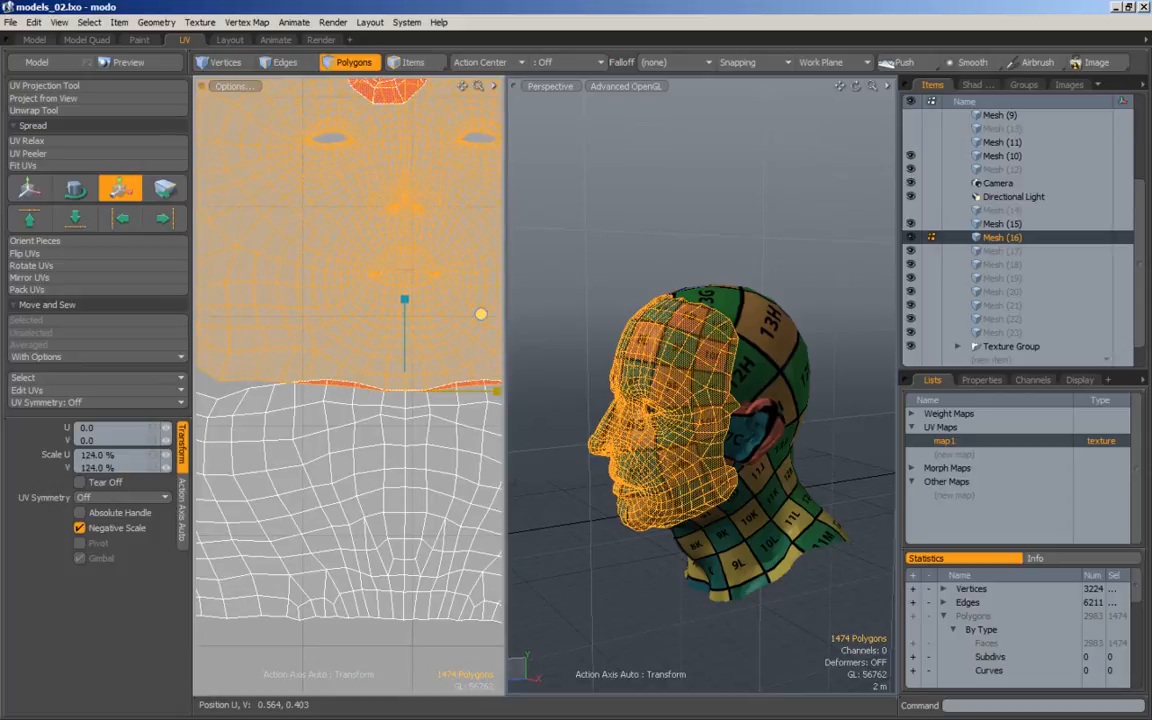
pyautogui.click(285, 62)
pyautogui.scroll(1, 292, 390)
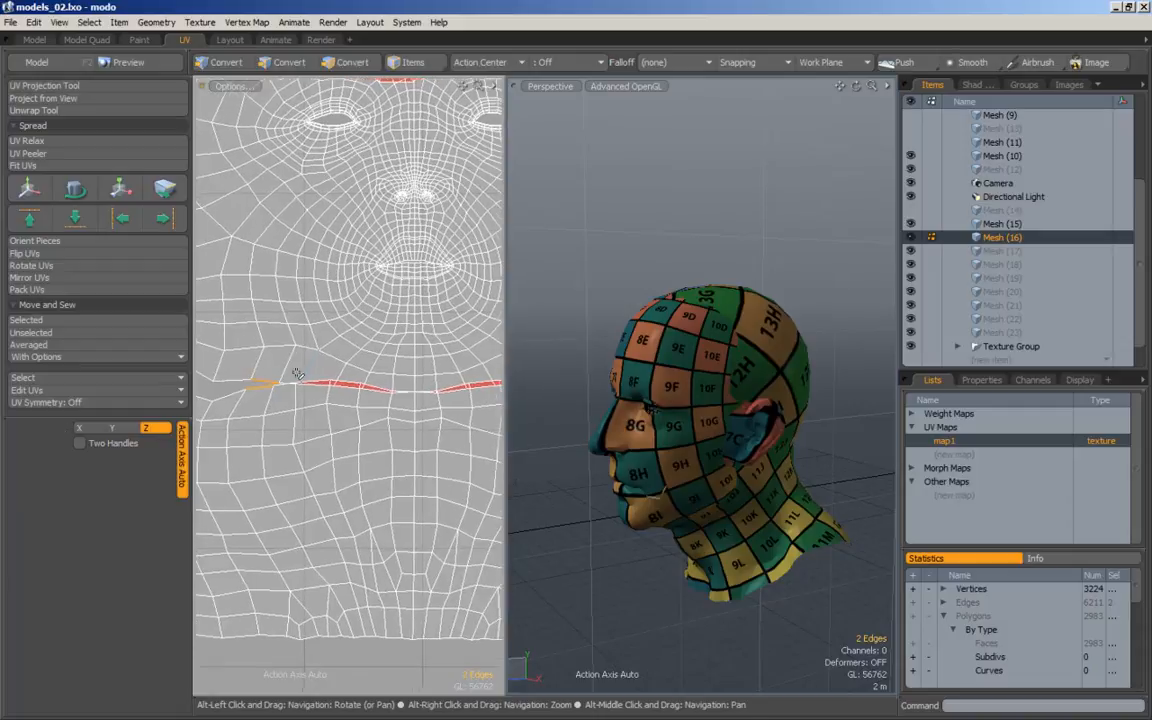
pyautogui.click(316, 118)
pyautogui.click(358, 64)
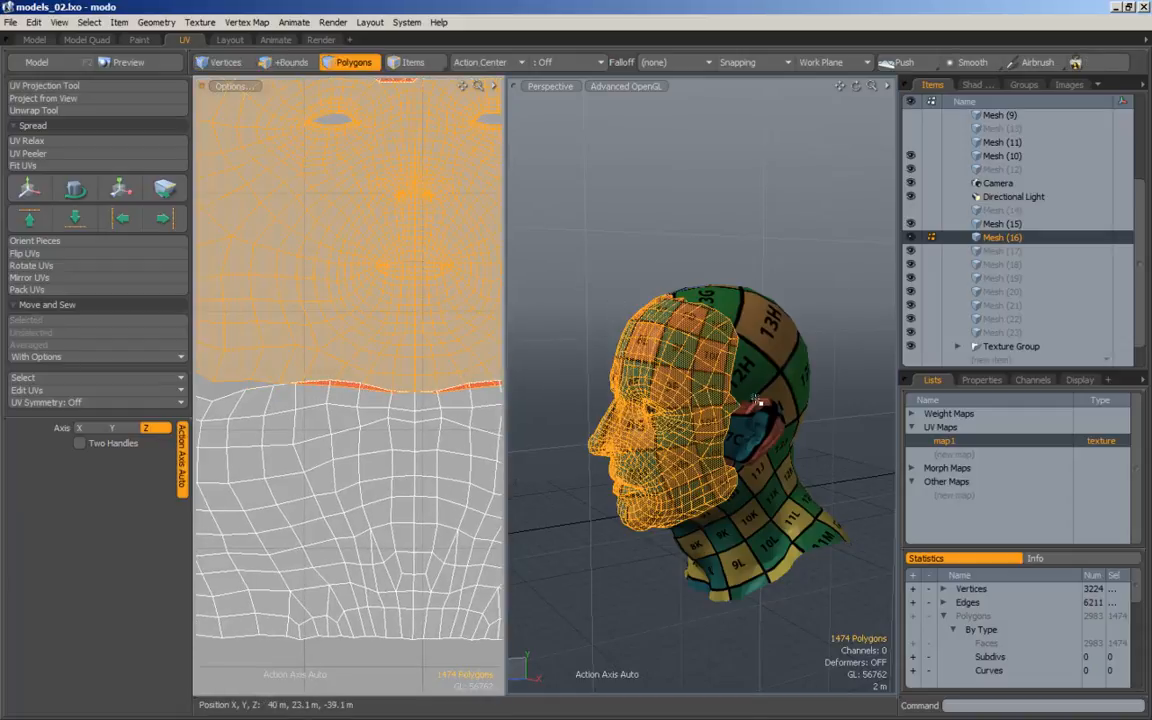
# Add the back-of-head polygons to the face selection and merge their coincident vertices with a distance of 0 m.
pyautogui.doubleClick(745, 510)
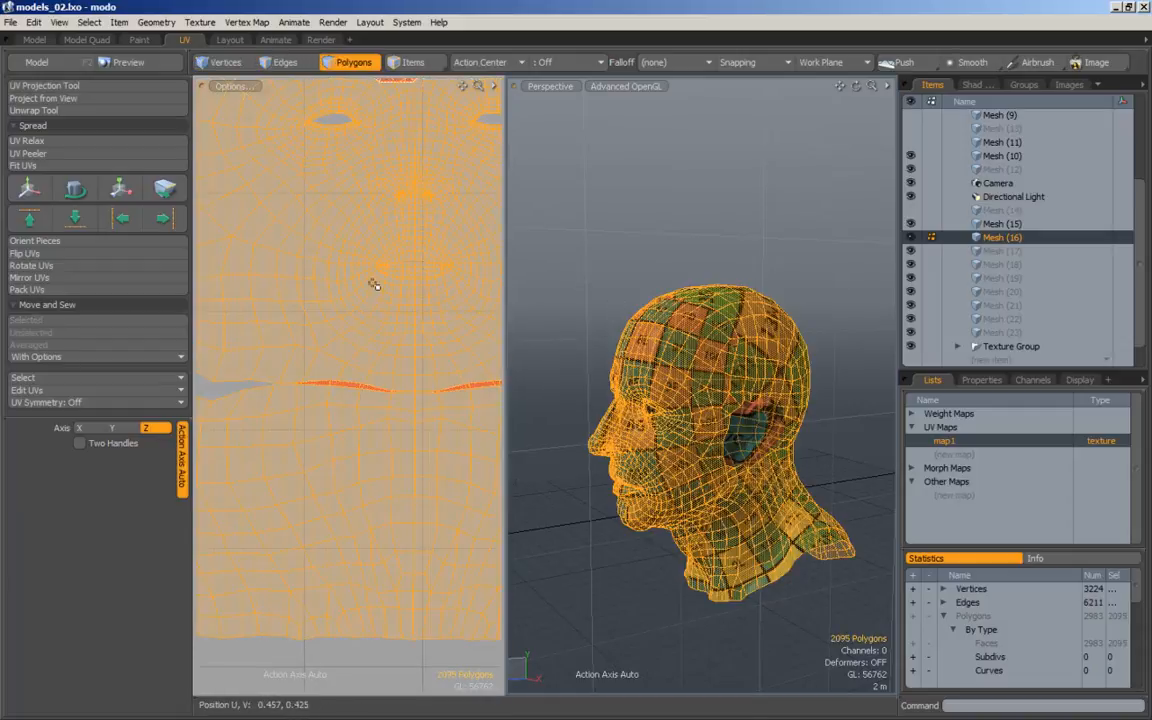
pyautogui.hotkey('ctrl', '5')
pyautogui.click(649, 409)
pyautogui.click(586, 410)
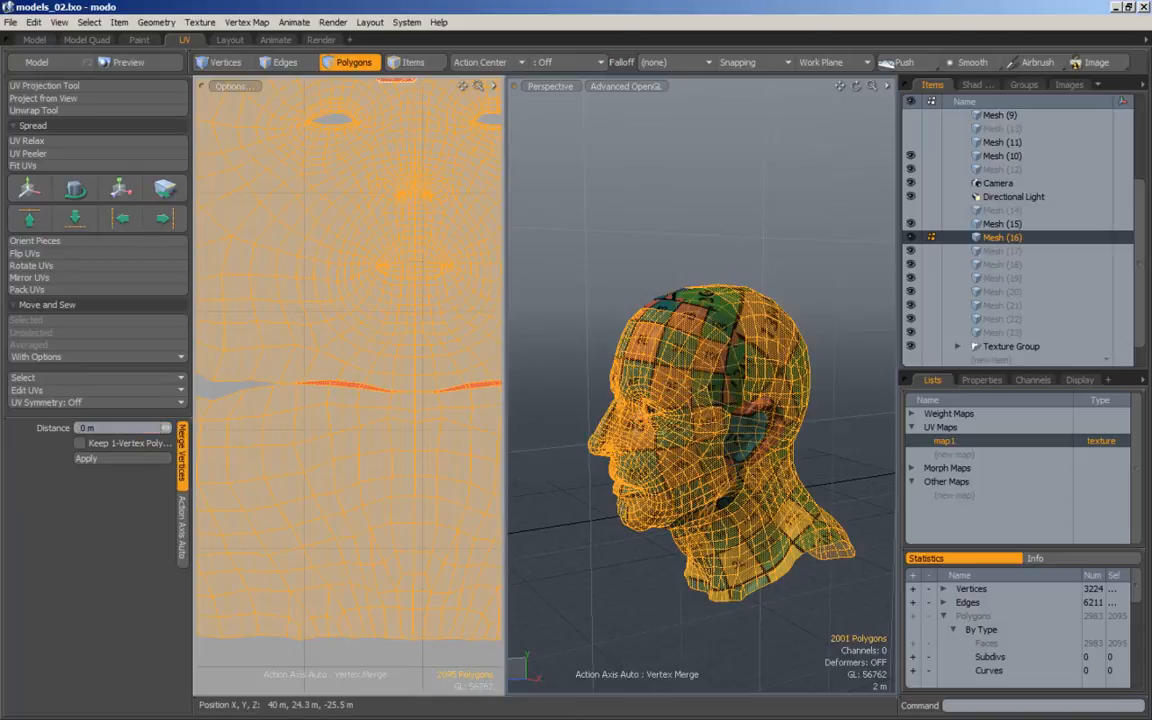
pyautogui.click(609, 262)
pyautogui.press('q')
pyautogui.click(609, 262)
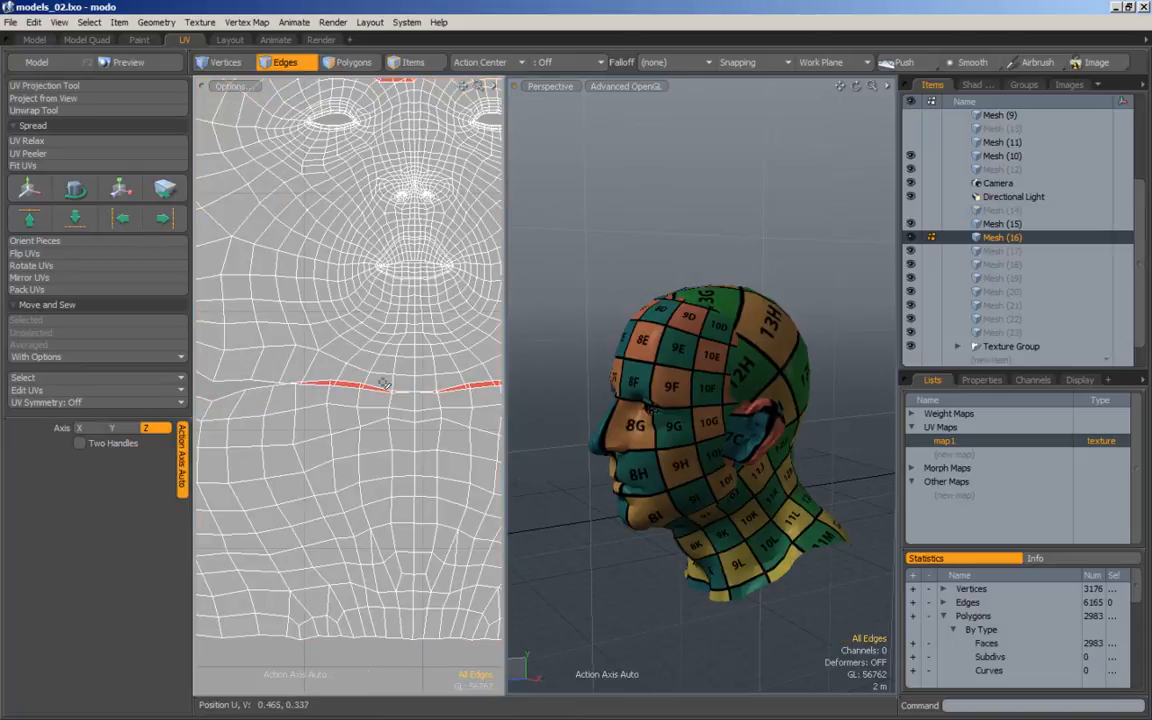
# Select the seam edges along the chin between the face and back-of-head UV islands.
pyautogui.keyDown('alt'); pyautogui.moveTo(299, 382); pyautogui.dragTo(339, 393); pyautogui.keyUp('alt')
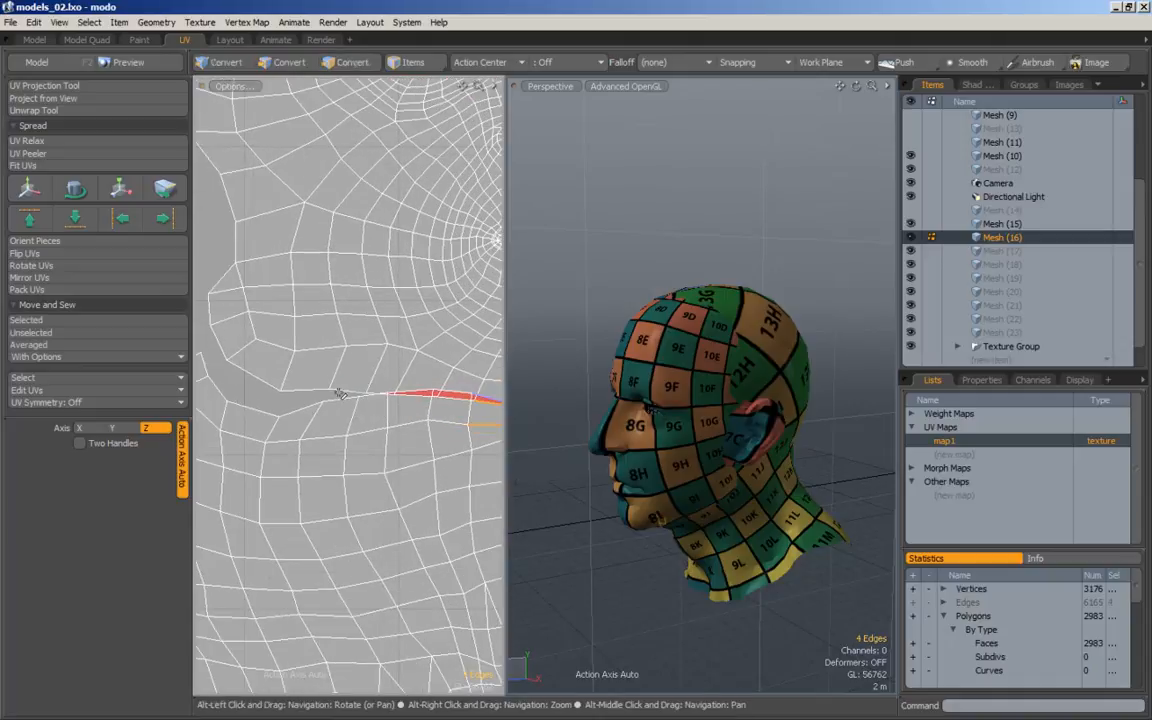
pyautogui.click(340, 389)
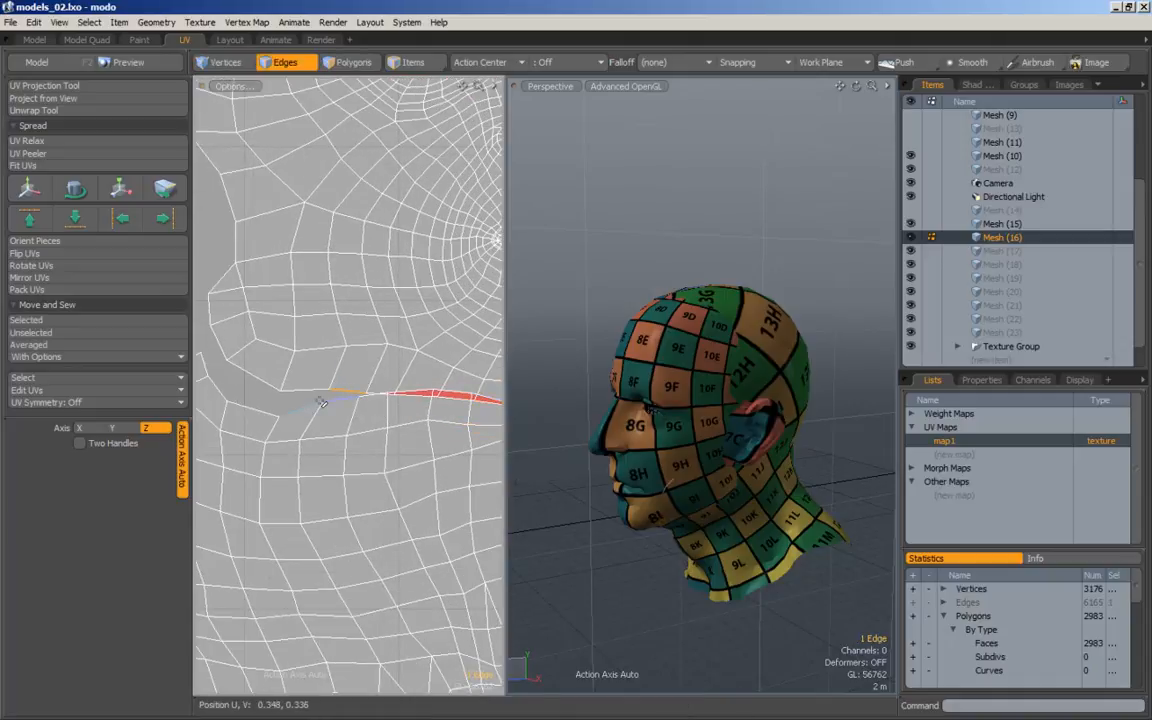
pyautogui.keyDown('alt'); pyautogui.moveTo(321, 402); pyautogui.dragTo(316, 407); pyautogui.keyUp('alt')
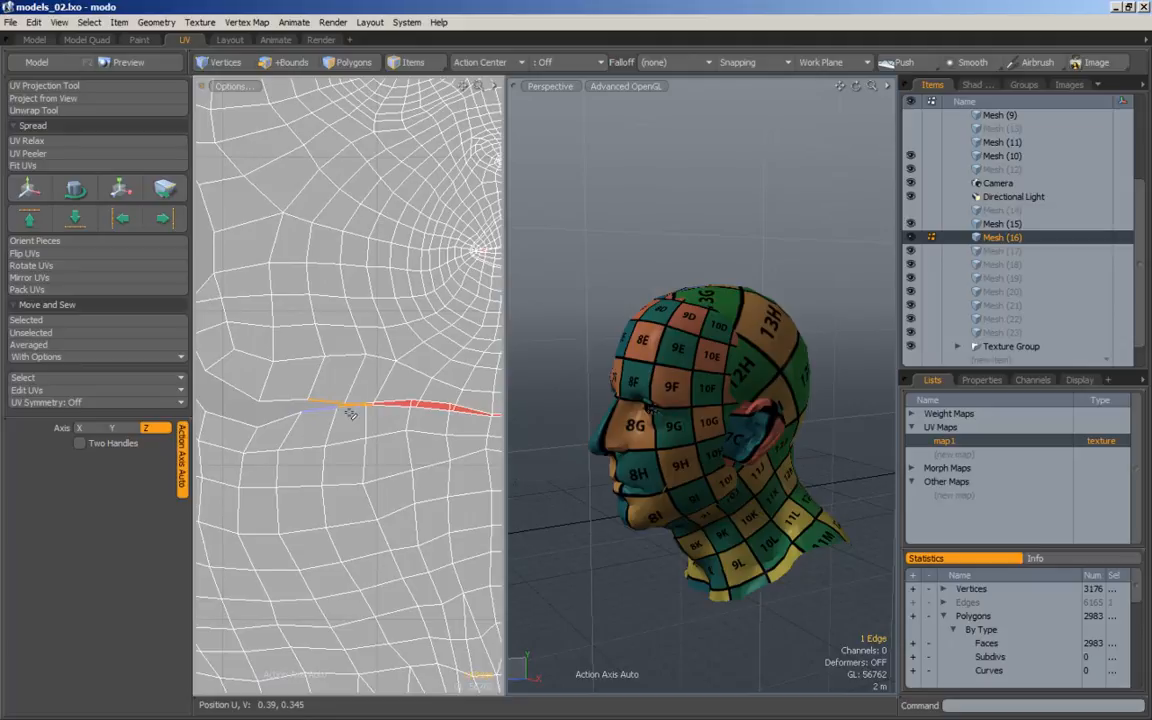
pyautogui.keyDown('shift'); pyautogui.click(392, 411); pyautogui.keyUp('shift')
pyautogui.keyDown('alt'); pyautogui.moveTo(422, 407); pyautogui.dragTo(361, 414); pyautogui.keyUp('alt')
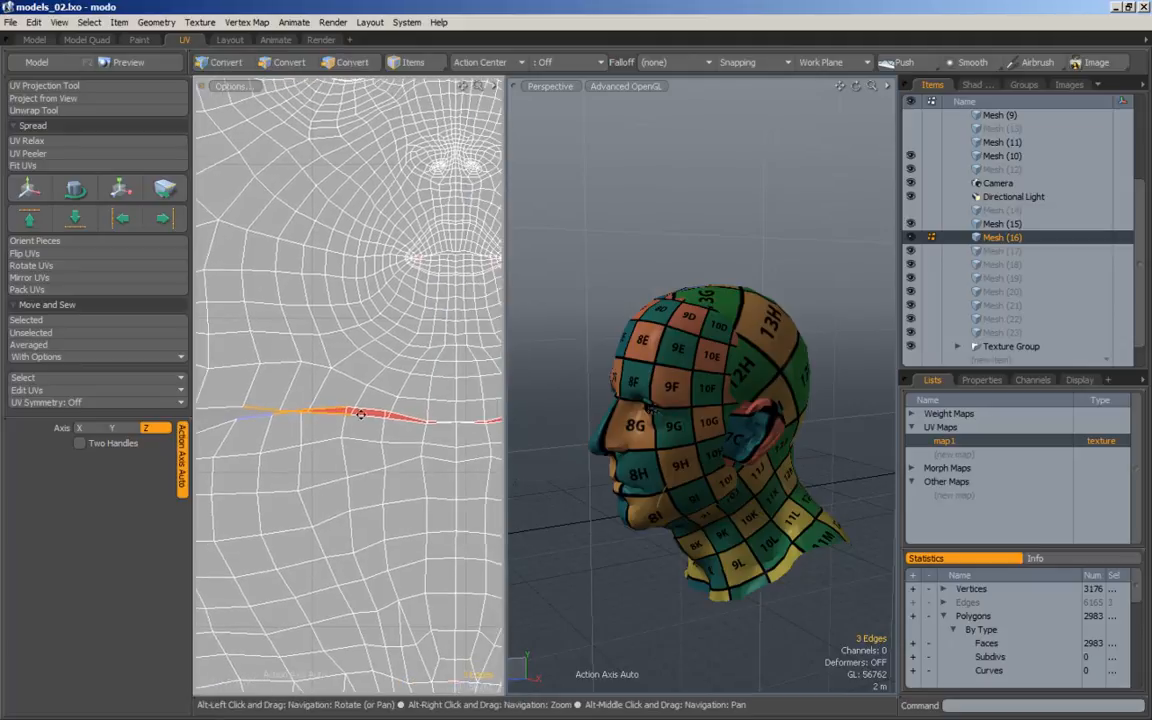
pyautogui.keyDown('alt'); pyautogui.moveTo(416, 434); pyautogui.dragTo(391, 442); pyautogui.keyUp('alt')
pyautogui.keyDown('shift'); pyautogui.click(412, 429); pyautogui.keyUp('shift')
pyautogui.keyDown('shift'); pyautogui.click(432, 416); pyautogui.keyUp('shift')
pyautogui.keyDown('shift'); pyautogui.click(469, 415); pyautogui.keyUp('shift')
pyautogui.keyDown('alt'); pyautogui.moveTo(482, 430); pyautogui.dragTo(362, 449); pyautogui.keyUp('alt')
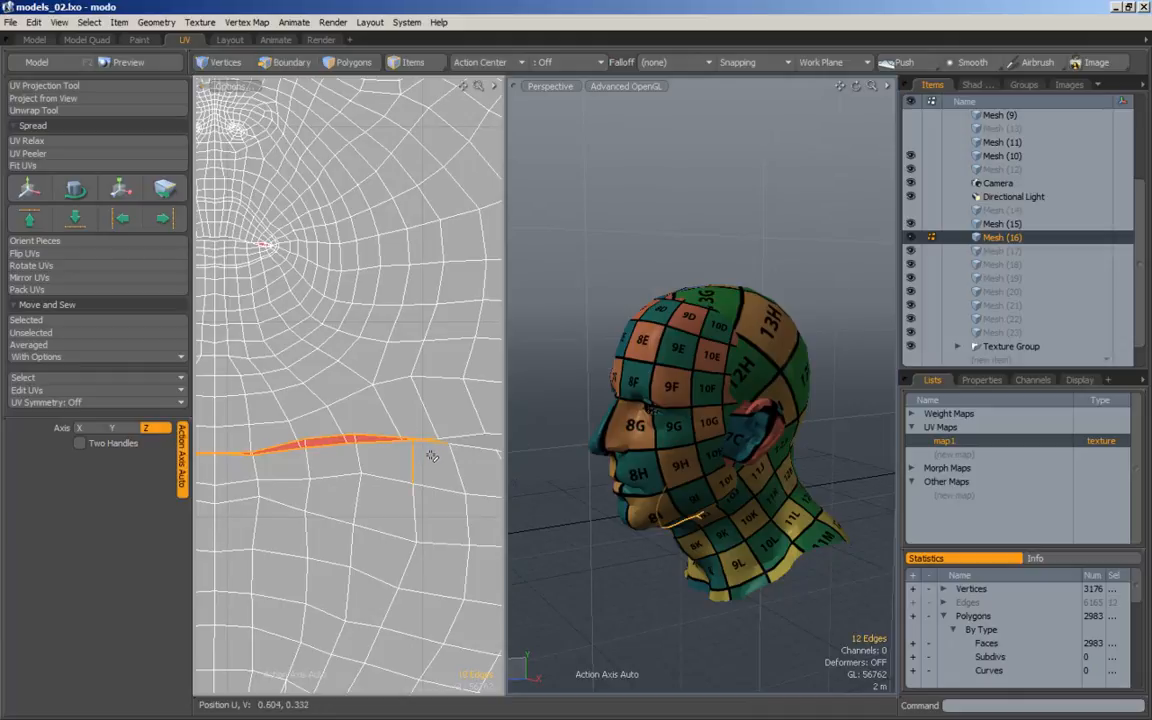
# Extend the edge selection outward along both sides of the jaw up to where the face and neck islands separate.
pyautogui.keyDown('shift'); pyautogui.click(477, 432); pyautogui.keyUp('shift')
pyautogui.keyDown('alt'); pyautogui.scroll(-8, 424, 458); pyautogui.keyUp('alt')
pyautogui.keyDown('alt'); pyautogui.scroll(3, 257, 446); pyautogui.keyUp('alt')
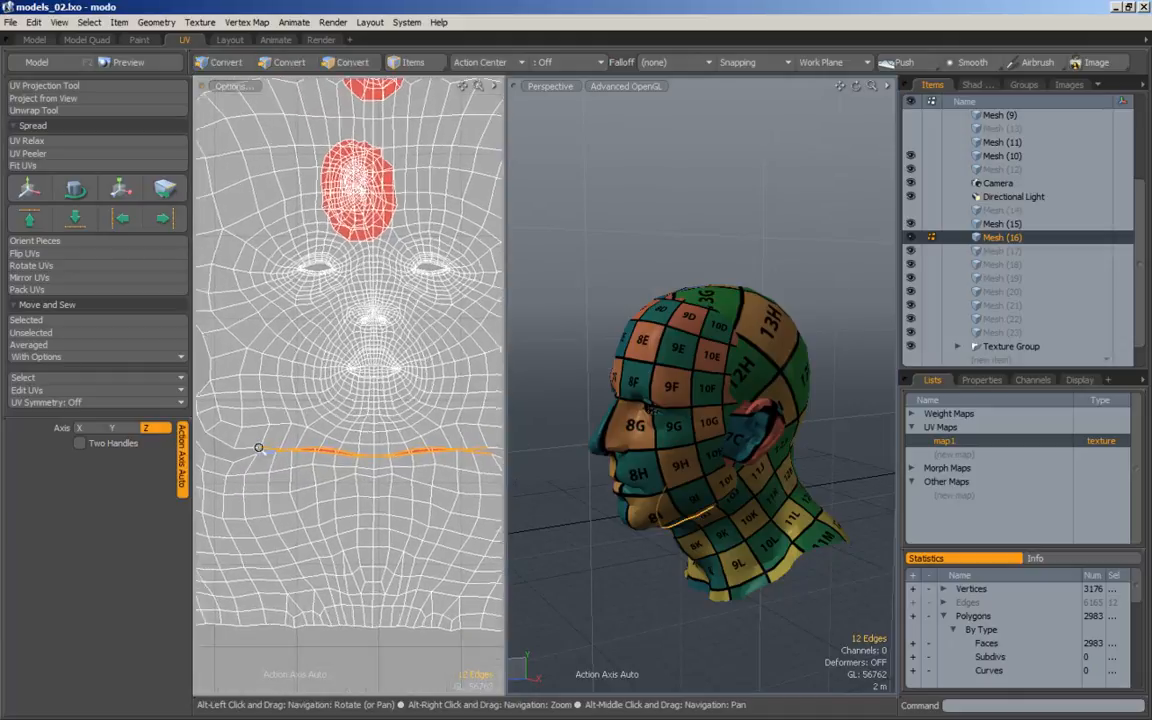
pyautogui.keyDown('alt'); pyautogui.moveTo(474, 456); pyautogui.dragTo(323, 455); pyautogui.keyUp('alt')
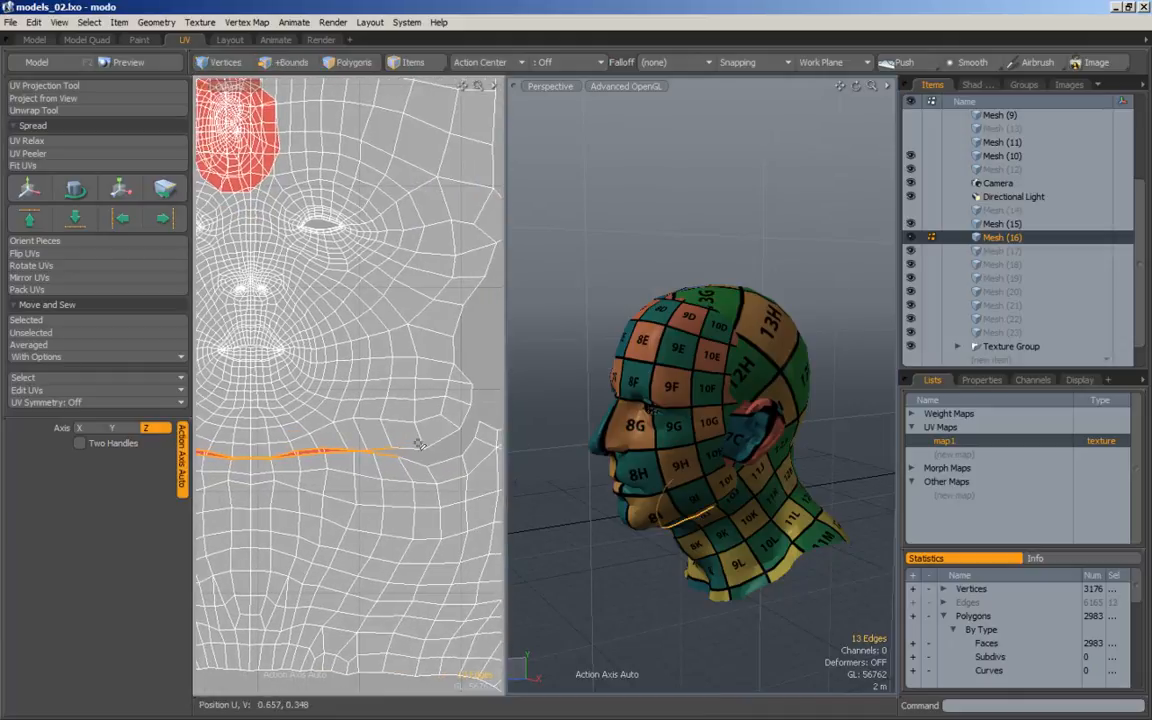
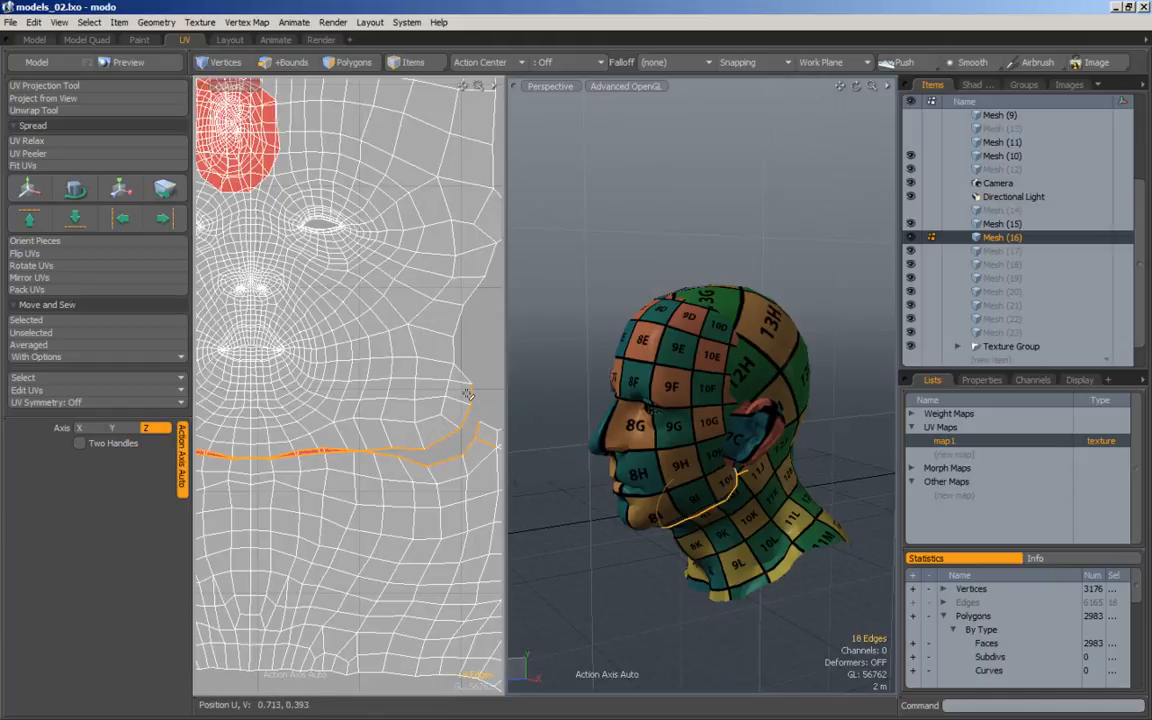
pyautogui.keyDown('ctrl'); pyautogui.click(487, 434); pyautogui.keyUp('ctrl')
pyautogui.keyDown('alt'); pyautogui.scroll(-3, 484, 436); pyautogui.keyUp('alt')
pyautogui.keyDown('alt'); pyautogui.moveTo(203, 442); pyautogui.dragTo(460, 467); pyautogui.keyUp('alt')
pyautogui.keyDown('alt'); pyautogui.scroll(3, 301, 440); pyautogui.keyUp('alt')
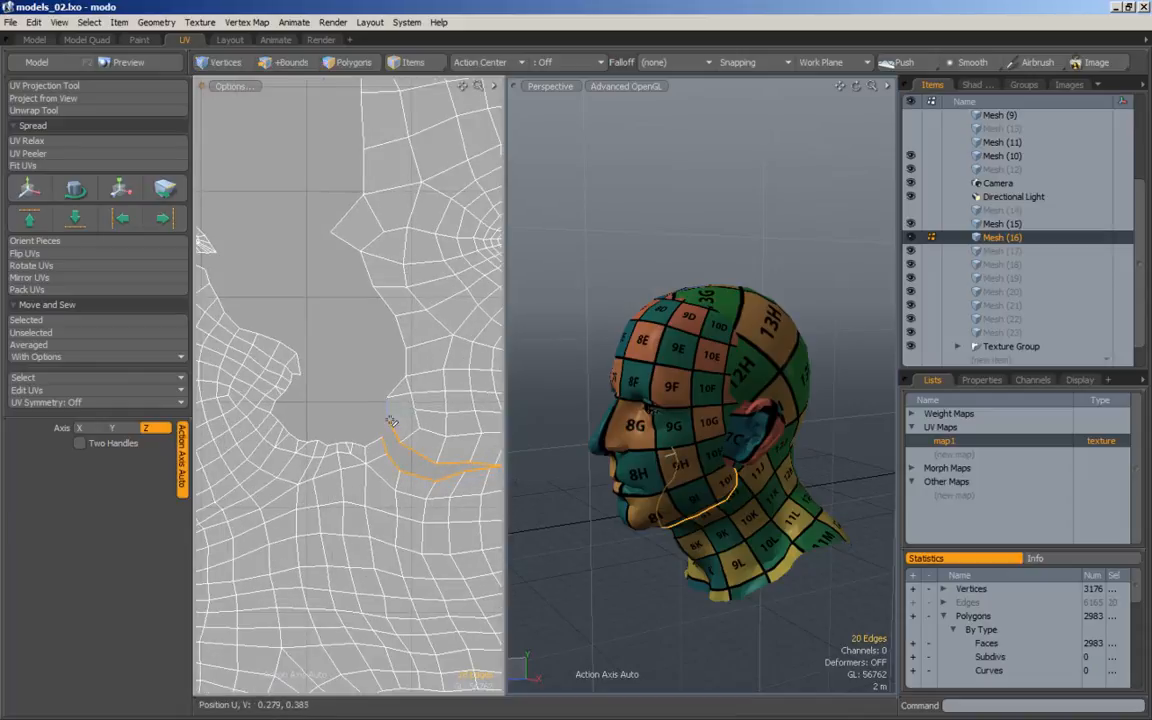
pyautogui.keyDown('alt'); pyautogui.moveTo(374, 417); pyautogui.dragTo(314, 424); pyautogui.keyUp('alt')
pyautogui.keyDown('alt'); pyautogui.scroll(-2, 314, 424); pyautogui.keyUp('alt')
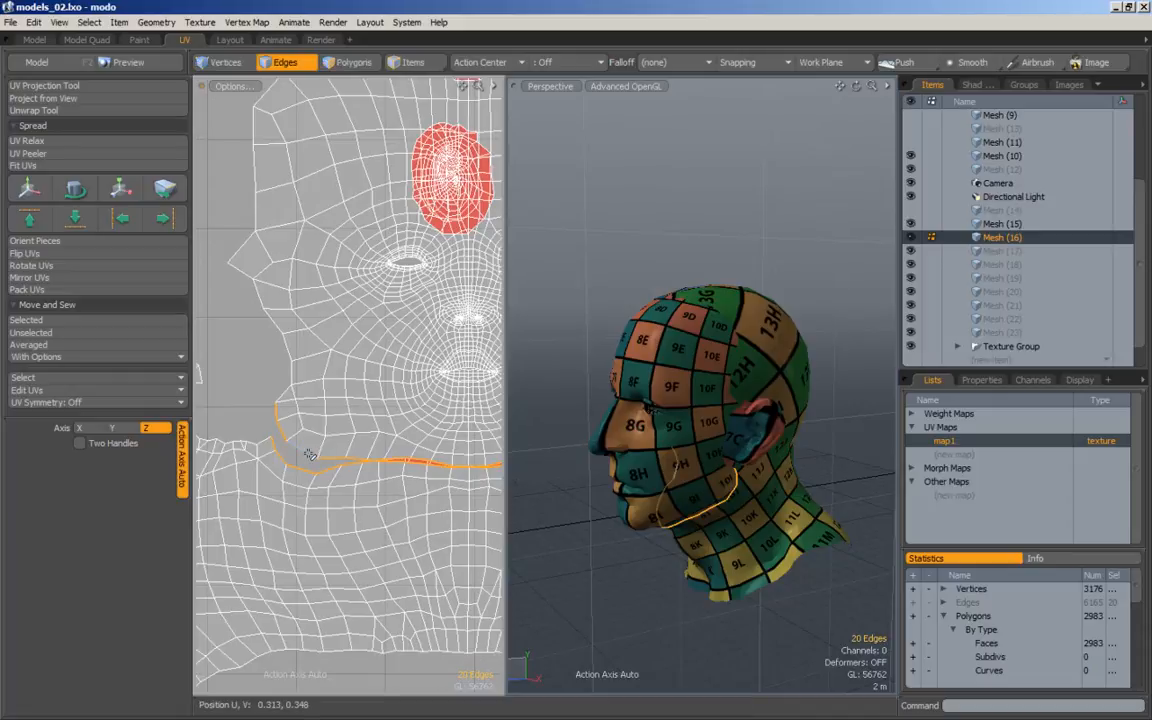
# Sew the selected jaw and chin edges with Connect To set to Average and Move Selected Only off.
pyautogui.rightClick(277, 408)
pyautogui.click(262, 420)
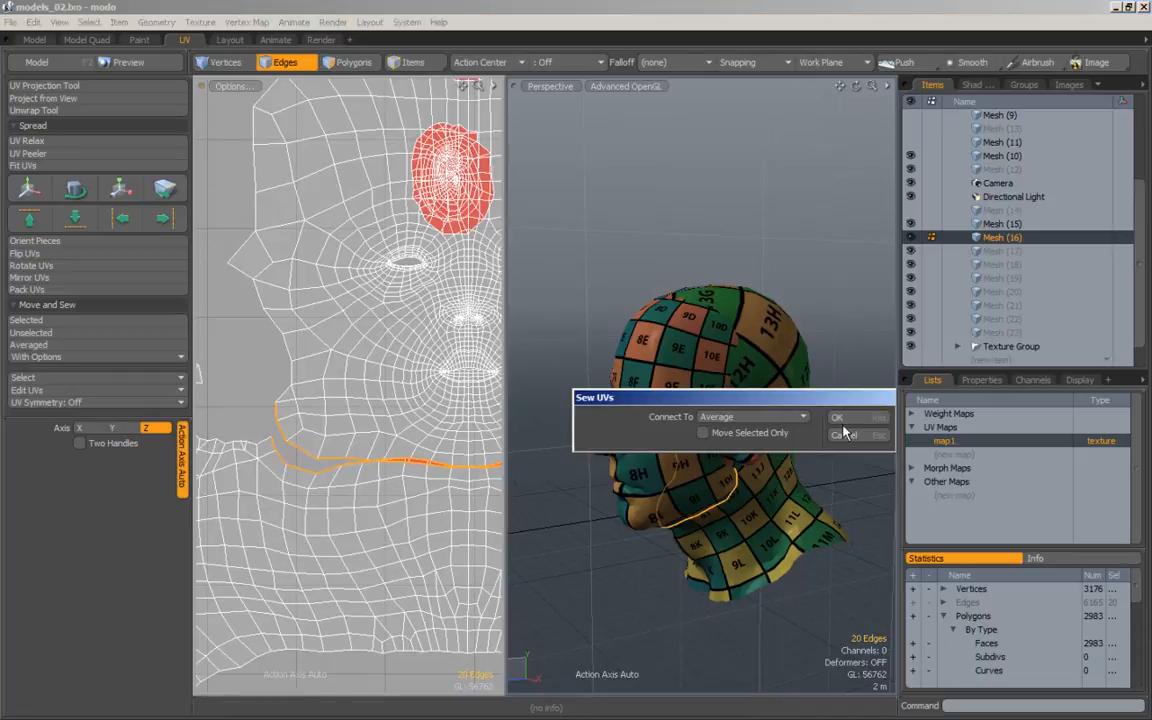
pyautogui.click(856, 419)
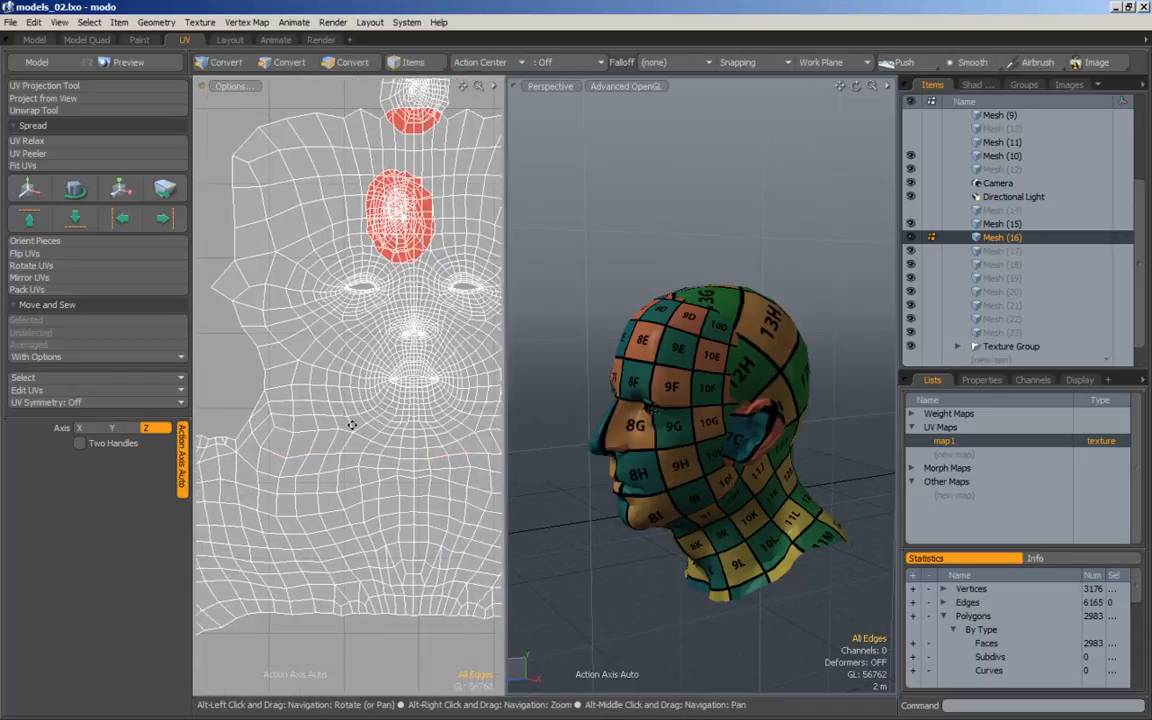
# Select the whole joined head island, apply UV Relax in Unwrap mode with Lock Boundary on, and clear the selection.
pyautogui.doubleClick(379, 338)
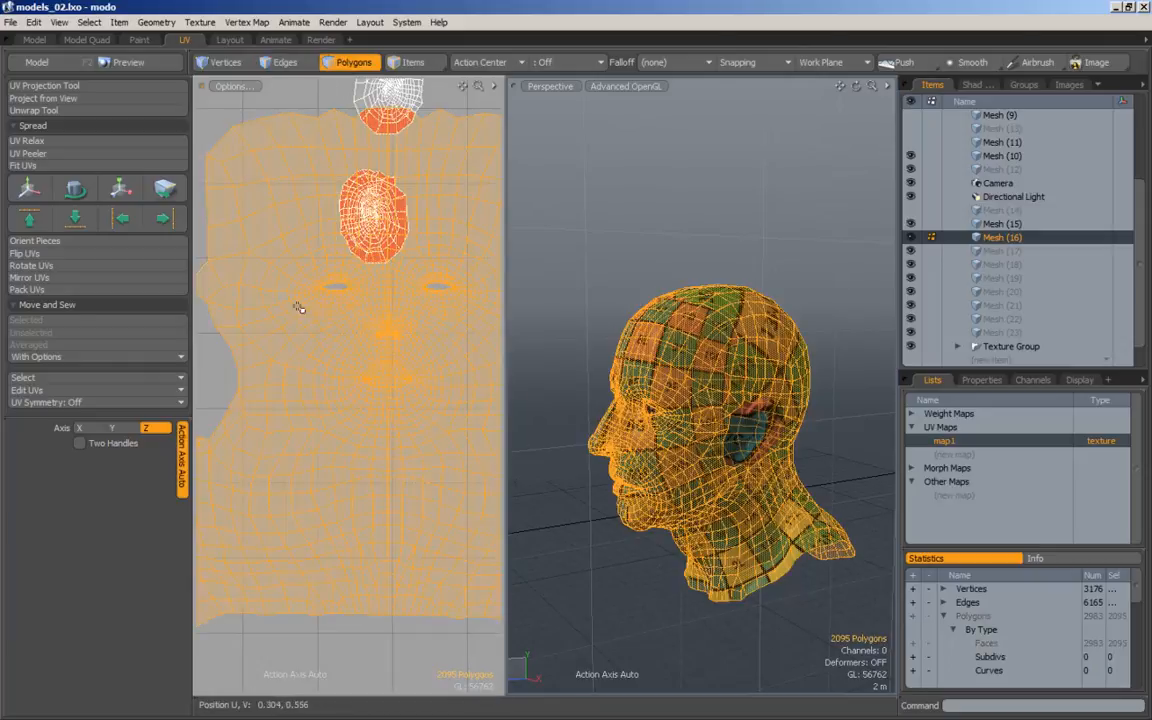
pyautogui.click(30, 141)
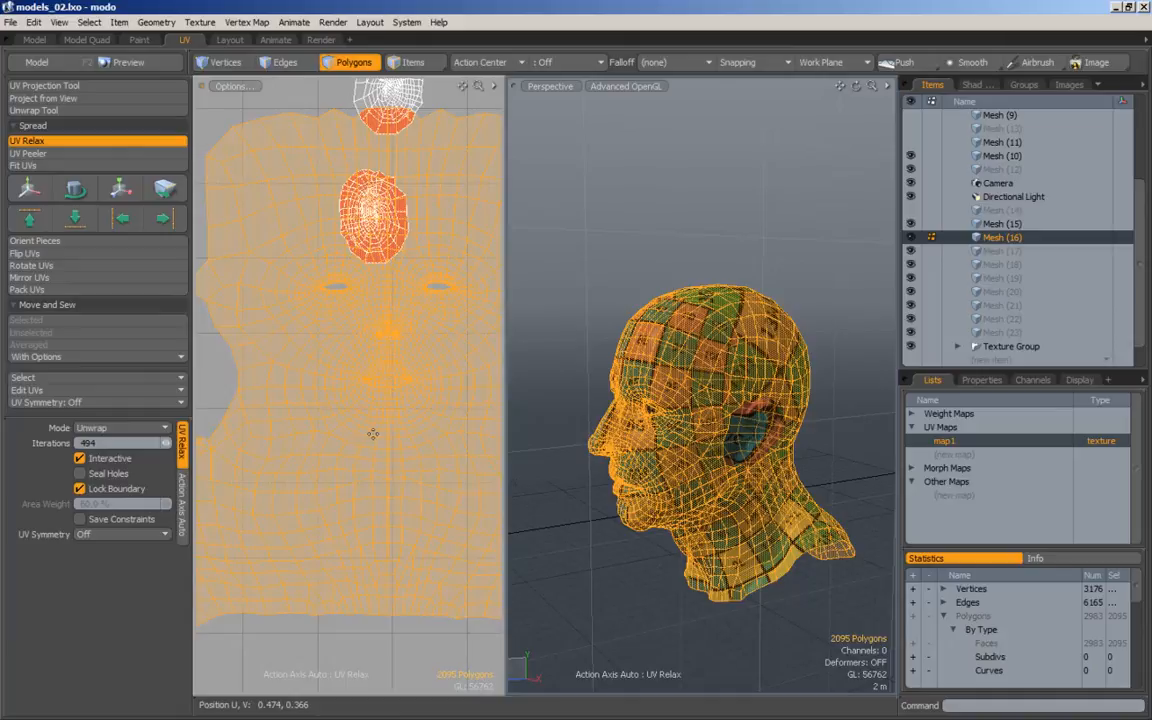
pyautogui.press('space')
pyautogui.click(230, 398)
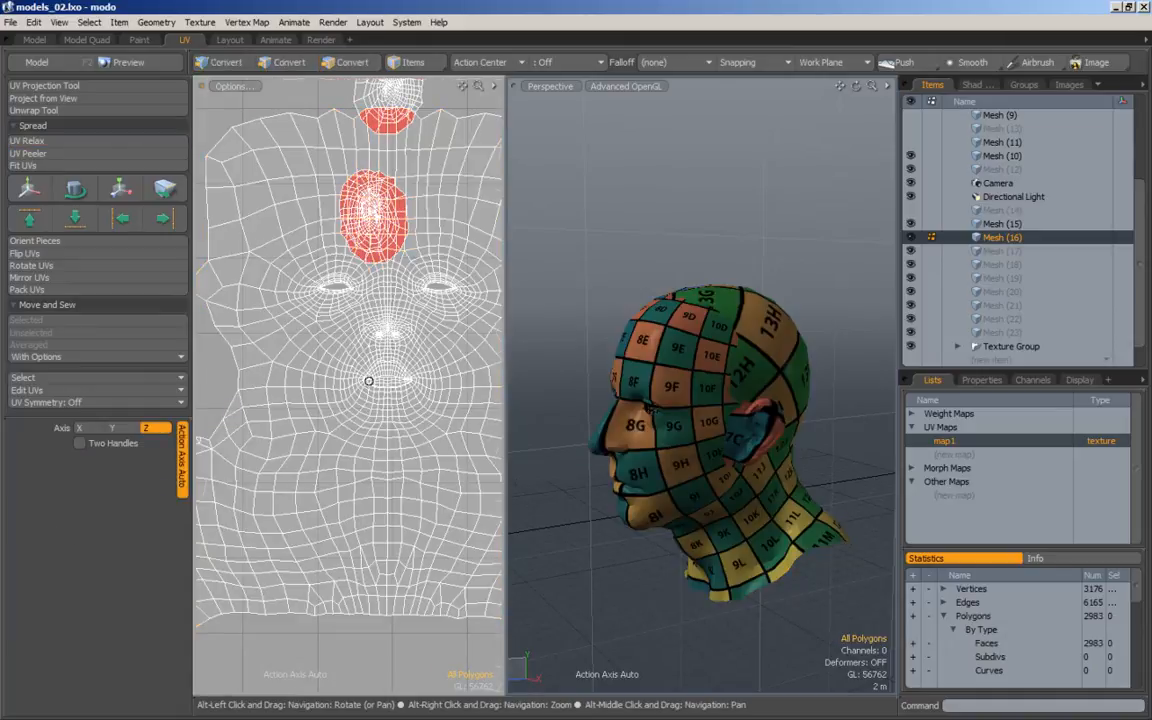
# Examine the joined UV island and the checker texture across the face, jaw and neck.
pyautogui.keyDown('alt'); pyautogui.moveTo(370, 380); pyautogui.dragTo(460, 361, button='right'); pyautogui.keyUp('alt')
pyautogui.keyDown('alt'); pyautogui.moveTo(430, 375); pyautogui.dragTo(378, 407); pyautogui.keyUp('alt')
pyautogui.keyDown('alt'); pyautogui.moveTo(378, 407); pyautogui.dragTo(410, 406, button='right'); pyautogui.keyUp('alt')
pyautogui.keyDown('alt'); pyautogui.moveTo(717, 498); pyautogui.dragTo(753, 449); pyautogui.keyUp('alt')
pyautogui.keyDown('alt'); pyautogui.moveTo(688, 517); pyautogui.dragTo(701, 480, button='middle'); pyautogui.keyUp('alt')
pyautogui.keyDown('alt'); pyautogui.moveTo(701, 440); pyautogui.dragTo(596, 417, button='right'); pyautogui.keyUp('alt')
pyautogui.keyDown('alt'); pyautogui.moveTo(376, 290); pyautogui.dragTo(286, 356, button='right'); pyautogui.keyUp('alt')
pyautogui.keyDown('alt'); pyautogui.moveTo(286, 357); pyautogui.dragTo(304, 386); pyautogui.keyUp('alt')
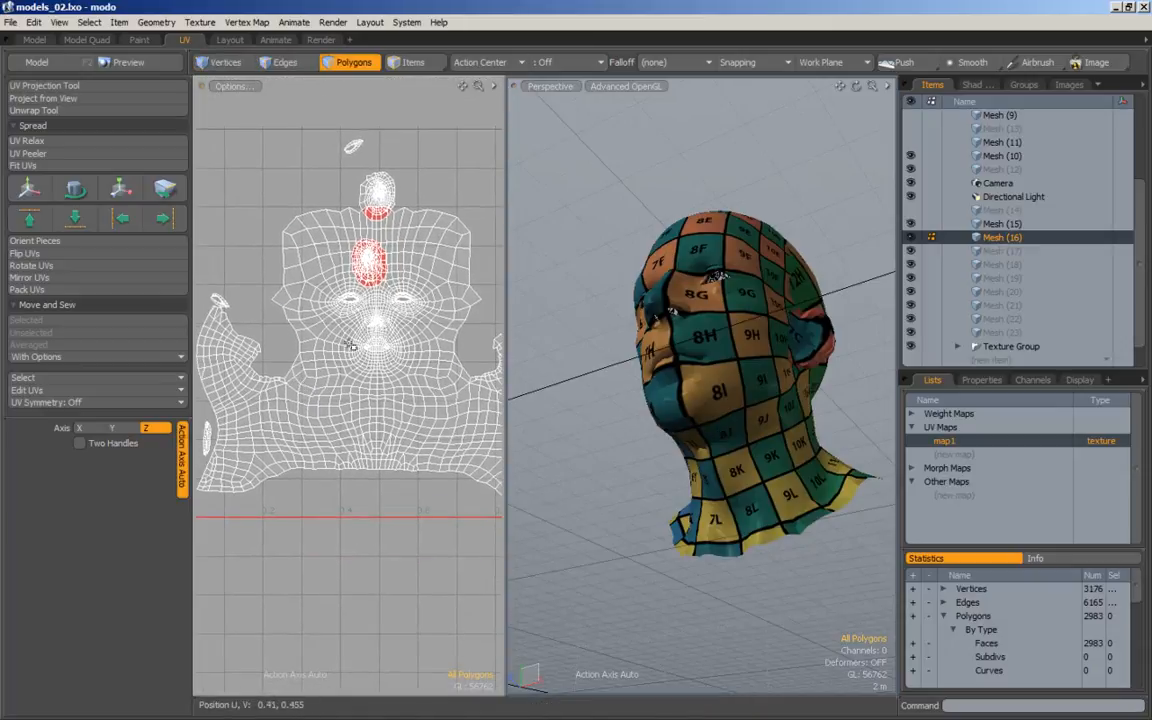
# Move the ear UV island overlapping the upper edge of the head island up and sideways into empty space.
pyautogui.keyDown('alt'); pyautogui.moveTo(385, 346); pyautogui.dragTo(449, 312, button='right'); pyautogui.keyUp('alt')
pyautogui.keyDown('alt'); pyautogui.moveTo(434, 300); pyautogui.dragTo(404, 422); pyautogui.keyUp('alt')
pyautogui.doubleClick(352, 231)
pyautogui.press('w')
pyautogui.moveTo(352, 231); pyautogui.dragTo(441, 164)
pyautogui.press('space')
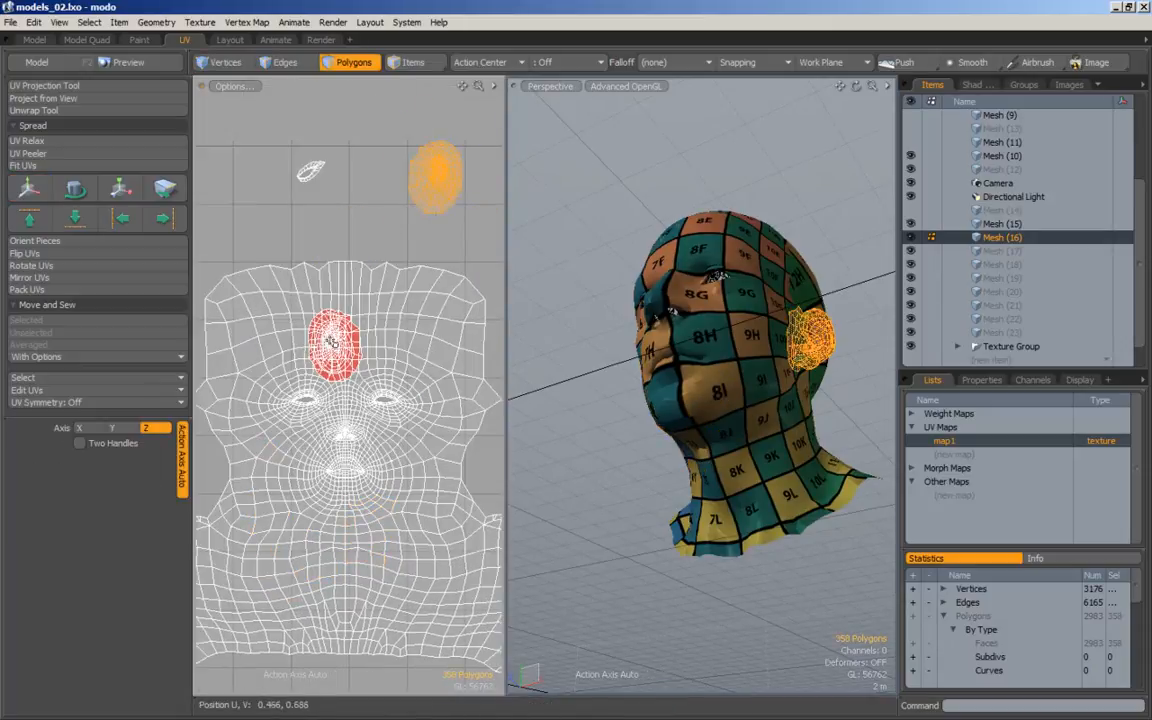
# Clear the polygon selection and pack all UV islands with Pack and Stretch enabled and 50% gaps.
pyautogui.click(53, 292)
pyautogui.click(853, 391)
pyautogui.keyDown('alt'); pyautogui.moveTo(440, 346); pyautogui.dragTo(422, 345, button='right'); pyautogui.keyUp('alt')
pyautogui.click(398, 253)
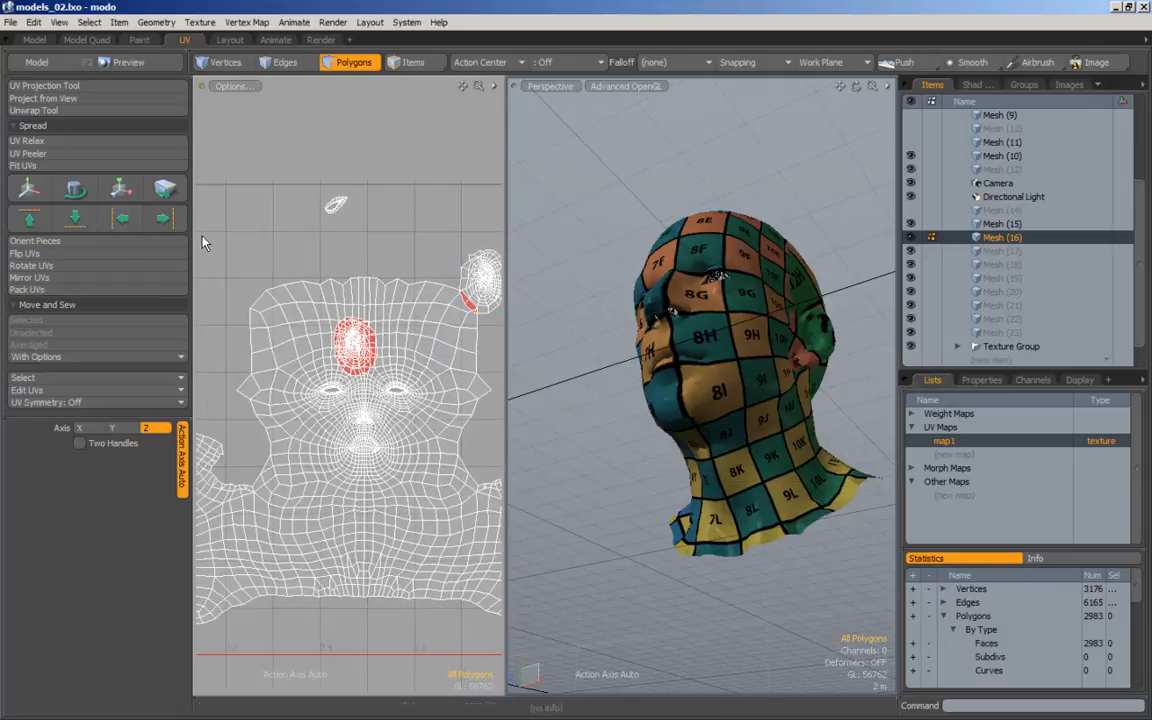
pyautogui.click(40, 289)
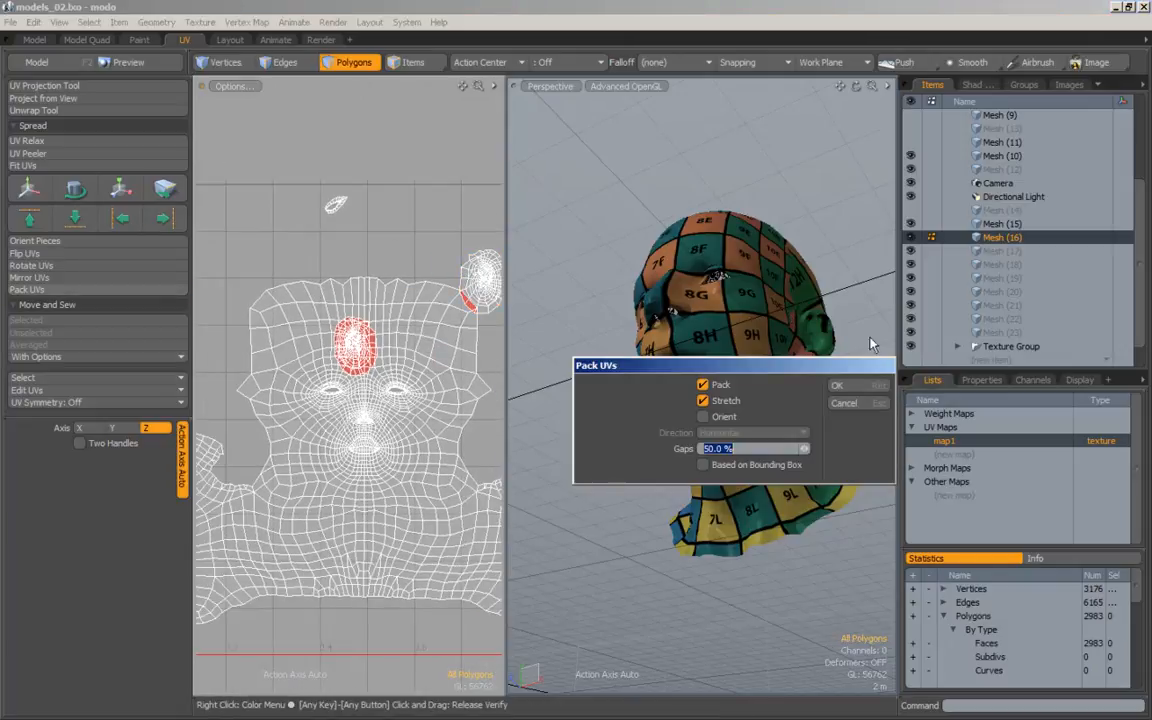
pyautogui.press('Return')
# Examine the packed UV layout and the checker texture from several sides of the head.
pyautogui.keyDown('alt'); pyautogui.moveTo(394, 308); pyautogui.dragTo(312, 410, button='right'); pyautogui.keyUp('alt')
pyautogui.keyDown('alt'); pyautogui.moveTo(387, 408); pyautogui.dragTo(363, 410); pyautogui.keyUp('alt')
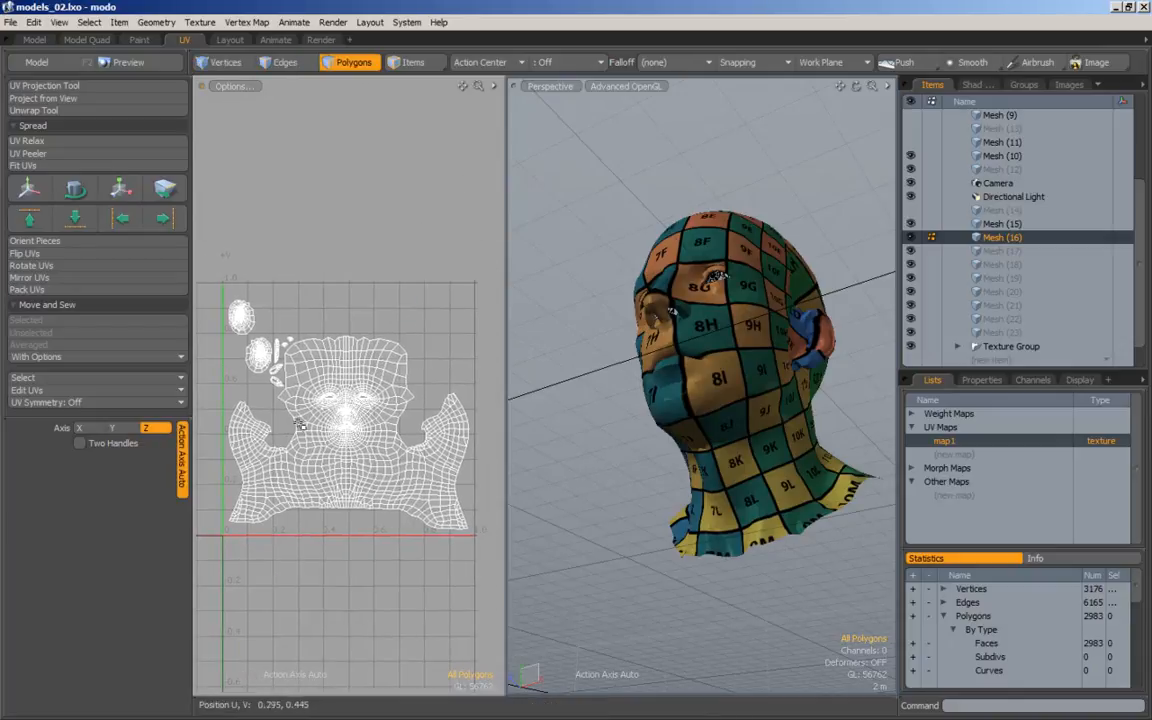
pyautogui.keyDown('alt'); pyautogui.moveTo(745, 337); pyautogui.dragTo(715, 268); pyautogui.keyUp('alt')
pyautogui.keyDown('alt'); pyautogui.moveTo(592, 377); pyautogui.dragTo(665, 400, button='right'); pyautogui.keyUp('alt')
pyautogui.keyDown('alt'); pyautogui.moveTo(713, 462); pyautogui.dragTo(628, 452); pyautogui.keyUp('alt')
pyautogui.keyDown('alt'); pyautogui.moveTo(722, 524); pyautogui.dragTo(622, 480, button='right'); pyautogui.keyUp('alt')
pyautogui.keyDown('alt'); pyautogui.moveTo(610, 470); pyautogui.dragTo(808, 318); pyautogui.keyUp('alt')
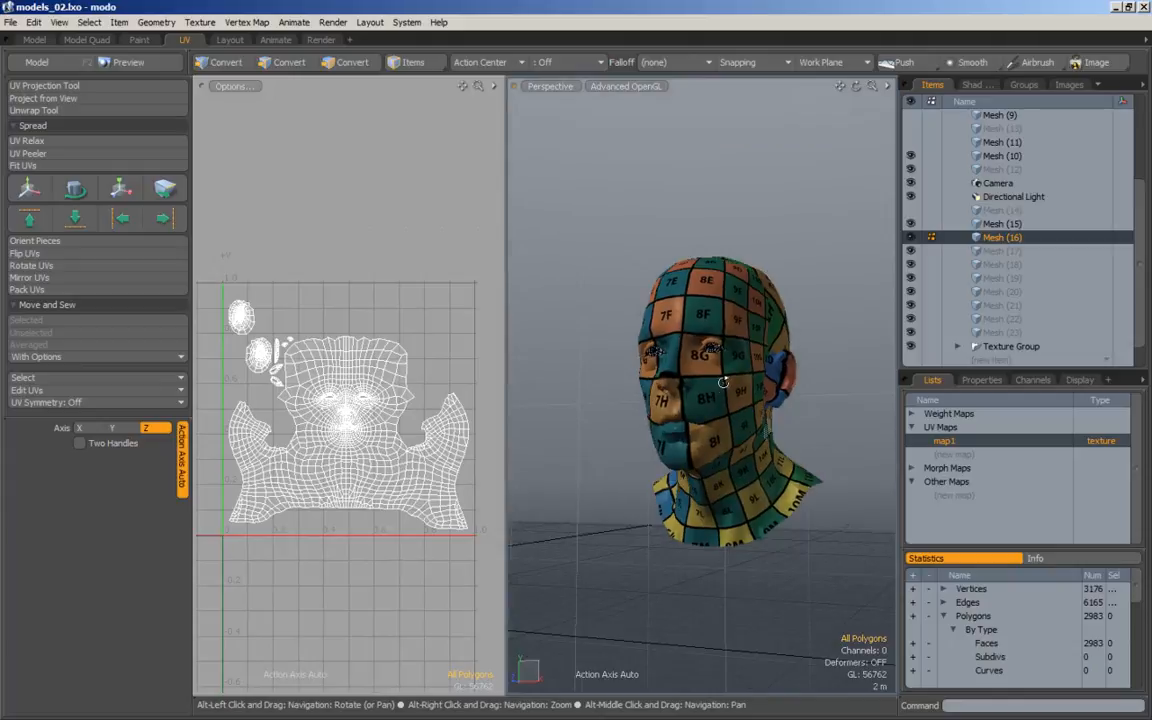
# Move a lip vertex beside the folded UV polygons at the left mouth corner towards the middle of the mouth.
pyautogui.keyDown('alt'); pyautogui.moveTo(342, 430); pyautogui.dragTo(450, 386, button='right'); pyautogui.keyUp('alt')
pyautogui.keyDown('alt'); pyautogui.moveTo(333, 398); pyautogui.dragTo(430, 391, button='right'); pyautogui.keyUp('alt')
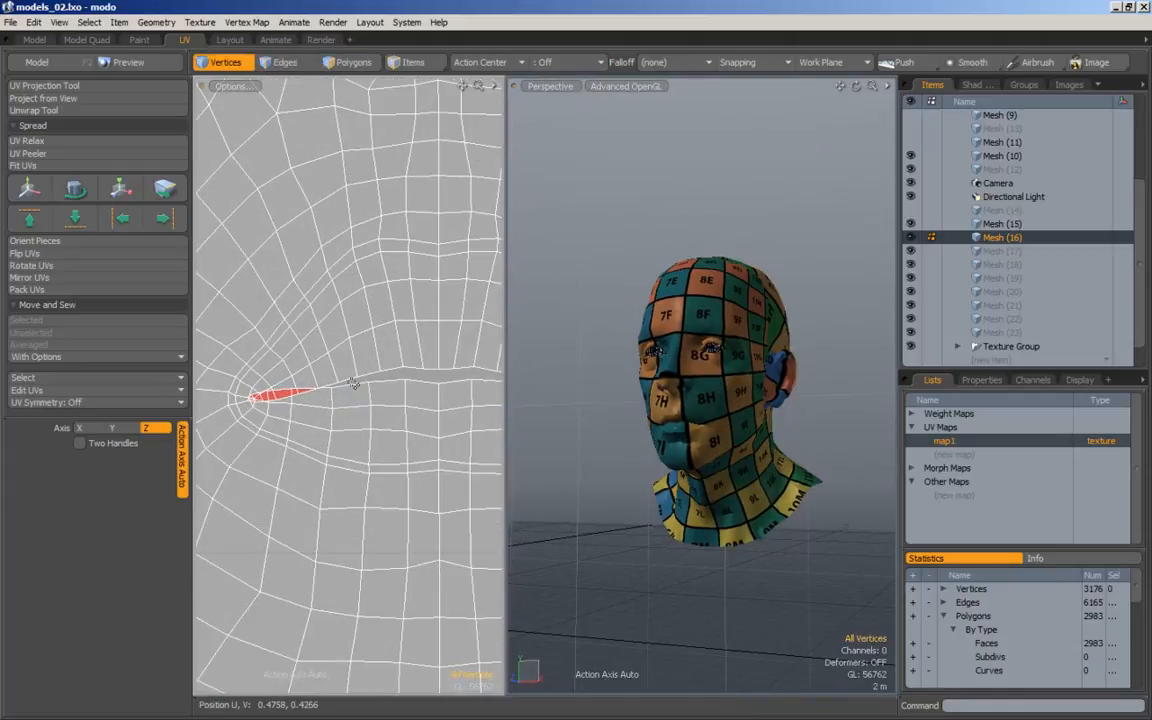
pyautogui.keyDown('alt'); pyautogui.moveTo(330, 406); pyautogui.dragTo(363, 427); pyautogui.keyUp('alt')
pyautogui.keyDown('alt'); pyautogui.moveTo(363, 427); pyautogui.dragTo(378, 401, button='right'); pyautogui.keyUp('alt')
pyautogui.keyDown('alt'); pyautogui.moveTo(378, 401); pyautogui.dragTo(361, 431); pyautogui.keyUp('alt')
pyautogui.press('Tab')
pyautogui.press('Tab')
pyautogui.click(365, 441)
pyautogui.press('w')
pyautogui.press('q')
pyautogui.click(317, 455)
pyautogui.press('w')
pyautogui.moveTo(323, 479); pyautogui.dragTo(386, 470)
# Shift the next lip vertex down and outward to loosen the folded polygons at the mouth corner.
pyautogui.keyDown('alt'); pyautogui.moveTo(386, 470); pyautogui.dragTo(365, 478, button='right'); pyautogui.keyUp('alt')
pyautogui.press('q')
pyautogui.click(356, 453)
pyautogui.press('w')
pyautogui.moveTo(362, 464); pyautogui.dragTo(320, 490)
pyautogui.press('q')
pyautogui.click(314, 490)
pyautogui.press('w')
# Select the inner lip vertex at the end of the folded polygons and move it up and outward.
pyautogui.keyDown('alt'); pyautogui.moveTo(290, 514); pyautogui.dragTo(321, 473); pyautogui.keyUp('alt')
pyautogui.keyDown('alt'); pyautogui.moveTo(321, 473); pyautogui.dragTo(338, 470, button='right'); pyautogui.keyUp('alt')
pyautogui.press('q')
pyautogui.click(311, 430)
pyautogui.press('w')
pyautogui.press('q')
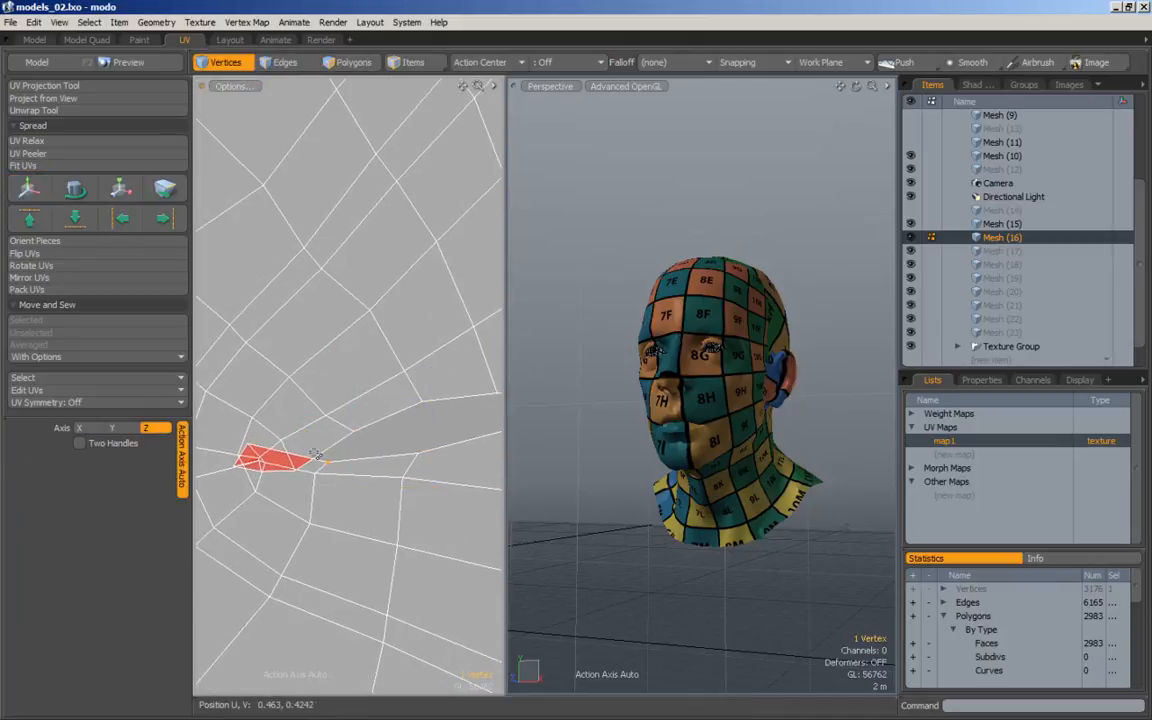
pyautogui.press('w')
pyautogui.moveTo(327, 491); pyautogui.dragTo(302, 457)
pyautogui.press('q')
# Move the neighbouring vertex inside the folded mouth corner up and inward towards the lip line.
pyautogui.click(296, 473)
pyautogui.press('w')
pyautogui.press('q')
pyautogui.keyDown('alt'); pyautogui.moveTo(255, 460); pyautogui.dragTo(275, 466, button='right'); pyautogui.keyUp('alt')
pyautogui.press('w')
pyautogui.moveTo(299, 492); pyautogui.dragTo(324, 465)
pyautogui.press('q')
pyautogui.press('w')
pyautogui.press('q')
pyautogui.keyDown('alt'); pyautogui.moveTo(264, 478); pyautogui.dragTo(296, 468, button='right'); pyautogui.keyUp('alt')
# Pull two overlapping vertices around the mouth corner downward to separate the upper and lower lip polygons.
pyautogui.click(350, 466)
pyautogui.press('w')
pyautogui.moveTo(352, 469); pyautogui.dragTo(377, 523)
pyautogui.press('q')
pyautogui.click(291, 398)
pyautogui.press('w')
pyautogui.moveTo(332, 384); pyautogui.dragTo(431, 501)
pyautogui.keyDown('alt'); pyautogui.moveTo(312, 395); pyautogui.dragTo(283, 395, button='right'); pyautogui.keyUp('alt')
pyautogui.keyDown('alt'); pyautogui.moveTo(283, 395); pyautogui.dragTo(326, 384); pyautogui.keyUp('alt')
pyautogui.press('q')
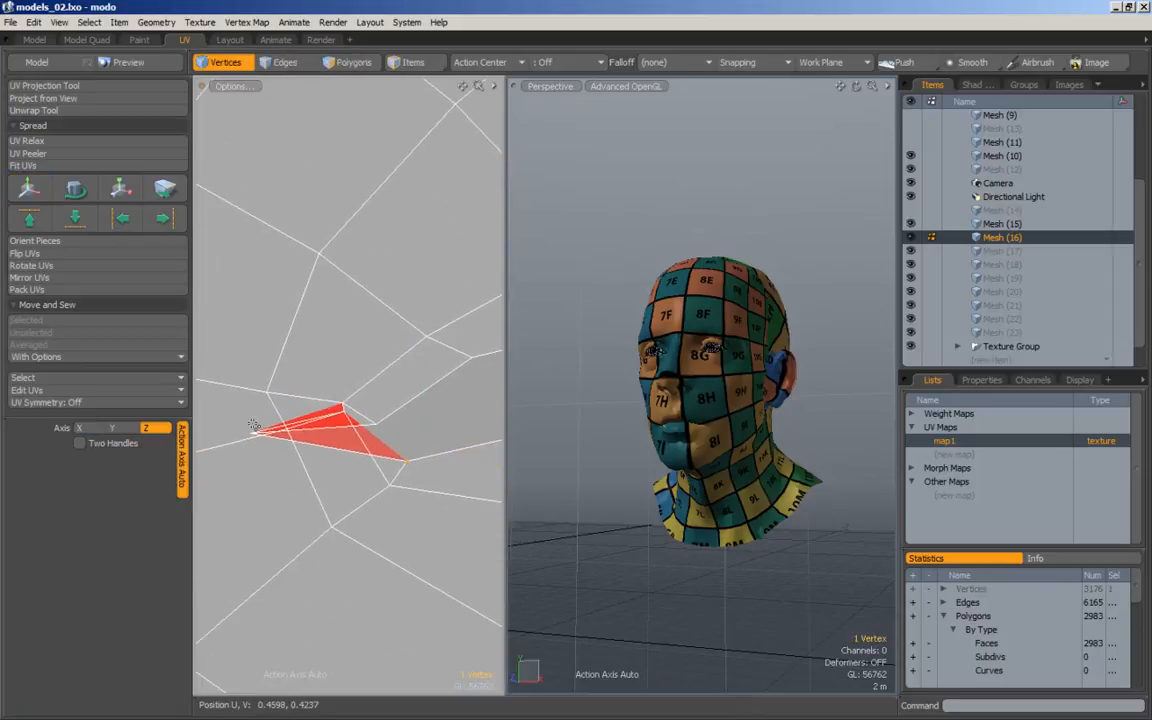
# Move the remaining crossed vertices of the folded triangle inward towards the middle of the mouth.
pyautogui.moveTo(274, 476); pyautogui.dragTo(424, 483)
pyautogui.keyDown('alt'); pyautogui.moveTo(309, 448); pyautogui.dragTo(245, 437); pyautogui.keyUp('alt')
pyautogui.keyDown('alt'); pyautogui.moveTo(245, 437); pyautogui.dragTo(282, 430, button='right'); pyautogui.keyUp('alt')
pyautogui.press('q')
pyautogui.click(311, 411)
pyautogui.press('w')
pyautogui.moveTo(327, 441); pyautogui.dragTo(386, 427)
pyautogui.press('q')
# Fine-tune the inner lip vertices with a slight upward and inward move to flatten the mouth corner.
pyautogui.click(352, 441)
pyautogui.press('w')
pyautogui.keyDown('alt'); pyautogui.moveTo(389, 456); pyautogui.dragTo(326, 462, button='right'); pyautogui.keyUp('alt')
pyautogui.press('q')
pyautogui.click(374, 463)
pyautogui.press('w')
pyautogui.moveTo(402, 464); pyautogui.dragTo(409, 455)
pyautogui.keyDown('alt'); pyautogui.moveTo(414, 465); pyautogui.dragTo(303, 463, button='right'); pyautogui.keyUp('alt')
pyautogui.keyDown('alt'); pyautogui.moveTo(303, 463); pyautogui.dragTo(211, 460); pyautogui.keyUp('alt')
pyautogui.keyDown('alt'); pyautogui.moveTo(409, 460); pyautogui.dragTo(299, 464, button='right'); pyautogui.keyUp('alt')
pyautogui.keyDown('alt'); pyautogui.moveTo(271, 445); pyautogui.dragTo(445, 445); pyautogui.keyUp('alt')
pyautogui.keyDown('alt'); pyautogui.moveTo(335, 444); pyautogui.dragTo(535, 449, button='right'); pyautogui.keyUp('alt')
pyautogui.keyDown('alt'); pyautogui.moveTo(540, 449); pyautogui.dragTo(358, 467); pyautogui.keyUp('alt')
# Adjust the vertices along the lip seam one after another, working outward to the left mouth corner.
pyautogui.press('q')
pyautogui.click(385, 424)
pyautogui.press('w')
pyautogui.press('q')
pyautogui.click(338, 433)
pyautogui.press('w')
pyautogui.press('q')
pyautogui.click(291, 452)
pyautogui.press('w')
pyautogui.press('q')
pyautogui.press('w')
pyautogui.press('q')
# Nudge the vertex nearest the left mouth corner by about U 0.0005, V -0.0003.
pyautogui.click(271, 475)
pyautogui.press('w')
pyautogui.moveTo(272, 472); pyautogui.dragTo(281, 467)
pyautogui.press('q')
pyautogui.press('w')
pyautogui.scroll(5, 285, 474)
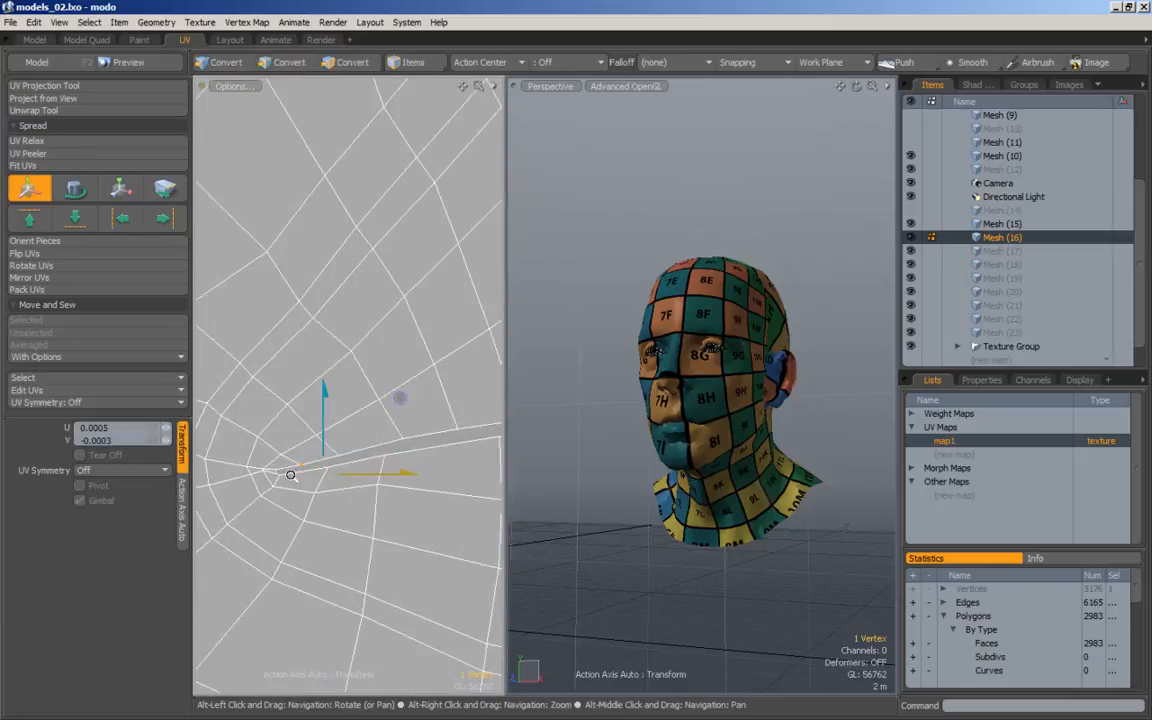
# Move the innermost seam vertex at the left mouth corner slightly inward towards the middle of the mouth.
pyautogui.press('q')
pyautogui.click(282, 468)
pyautogui.press('w')
pyautogui.moveTo(291, 472); pyautogui.dragTo(319, 478)
# Adjust the first vertex of the folded polygons at the right mouth corner.
pyautogui.keyDown('alt'); pyautogui.moveTo(319, 478); pyautogui.dragTo(236, 483, button='right'); pyautogui.keyUp('alt')
pyautogui.keyDown('alt'); pyautogui.moveTo(322, 480); pyautogui.dragTo(198, 478); pyautogui.keyUp('alt')
pyautogui.keyDown('alt'); pyautogui.moveTo(327, 470); pyautogui.dragTo(388, 470, button='right'); pyautogui.keyUp('alt')
pyautogui.keyDown('alt'); pyautogui.moveTo(294, 468); pyautogui.dragTo(393, 485); pyautogui.keyUp('alt')
pyautogui.press('q')
pyautogui.click(384, 488)
pyautogui.press('w')
# Try to nudge the lower vertex of the right mouth corner slightly upward, and undo that move.
pyautogui.press('q')
pyautogui.click(442, 514)
pyautogui.press('w')
pyautogui.moveTo(441, 520)
pyautogui.mouseDown()
pyautogui.moveTo(437, 504)
pyautogui.moveTo(439, 513)
pyautogui.mouseUp()
pyautogui.hotkey('ctrl', 'z')
# Adjust the vertices around the right mouth corner's fold one by one, shifting the last by about U -0.0005, V 0.0011.
pyautogui.press('q')
pyautogui.click(425, 502)
pyautogui.press('w')
pyautogui.press('q')
pyautogui.click(444, 489)
pyautogui.press('w')
pyautogui.keyDown('alt'); pyautogui.moveTo(439, 513); pyautogui.dragTo(352, 488); pyautogui.keyUp('alt')
pyautogui.press('q')
pyautogui.click(371, 514)
pyautogui.press('w')
pyautogui.press('q')
pyautogui.press('w')
pyautogui.keyDown('alt'); pyautogui.moveTo(352, 488); pyautogui.dragTo(391, 432, button='right'); pyautogui.keyUp('alt')
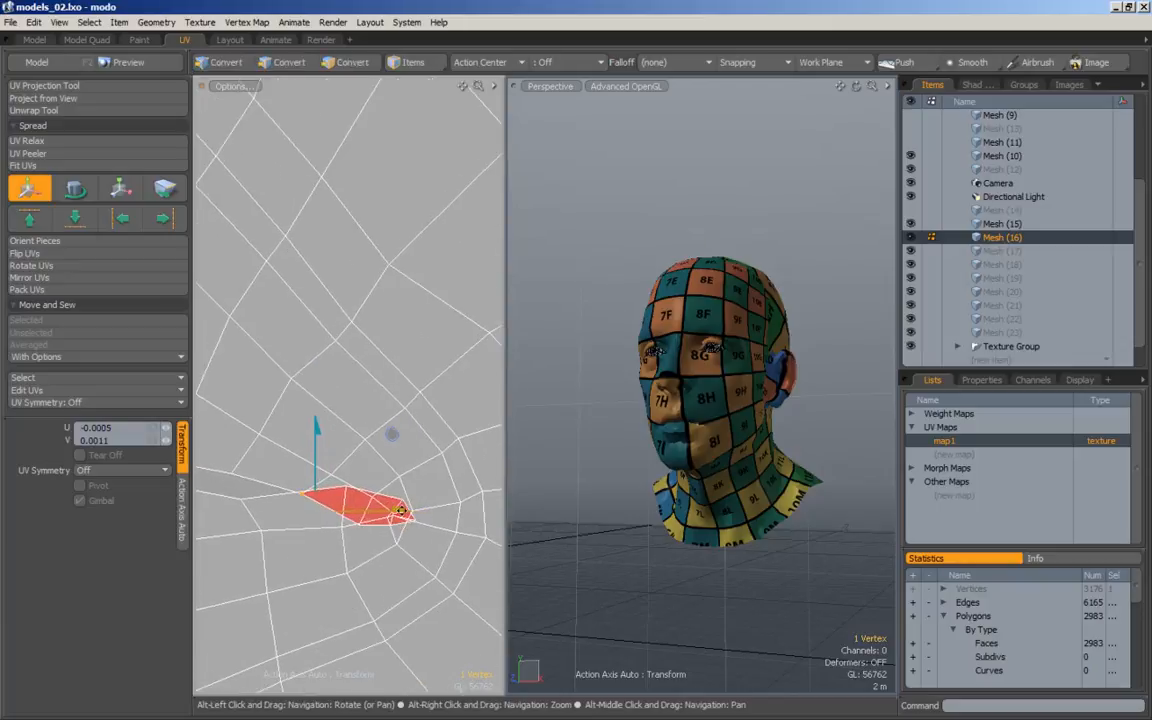
# Lower the upper-edge vertex of the right mouth corner's folded polygons by about U -0.0002, V -0.0013.
pyautogui.press('q')
pyautogui.click(350, 491)
pyautogui.keyDown('alt'); pyautogui.moveTo(353, 494); pyautogui.dragTo(386, 505, button='right'); pyautogui.keyUp('alt')
pyautogui.press('w')
pyautogui.moveTo(388, 453); pyautogui.dragTo(380, 495)
pyautogui.keyDown('alt'); pyautogui.moveTo(368, 505); pyautogui.dragTo(337, 506, button='right'); pyautogui.keyUp('alt')
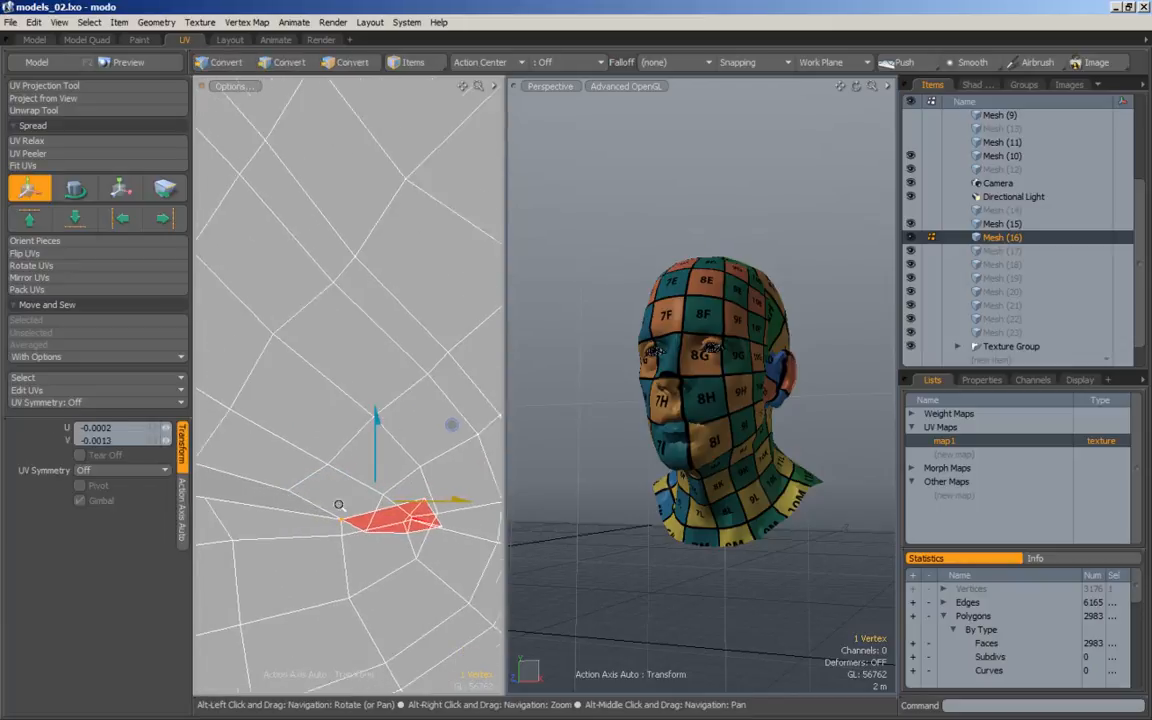
# Shift the two lip seam vertices beside the overlapping polygons together, slightly down and towards the middle of the mouth.
pyautogui.keyDown('alt'); pyautogui.moveTo(337, 506); pyautogui.dragTo(361, 479); pyautogui.keyUp('alt')
pyautogui.press('q')
pyautogui.keyDown('shift'); pyautogui.click(366, 509); pyautogui.keyUp('shift')
pyautogui.press('w')
pyautogui.moveTo(367, 526); pyautogui.dragTo(356, 540)
pyautogui.press('q')
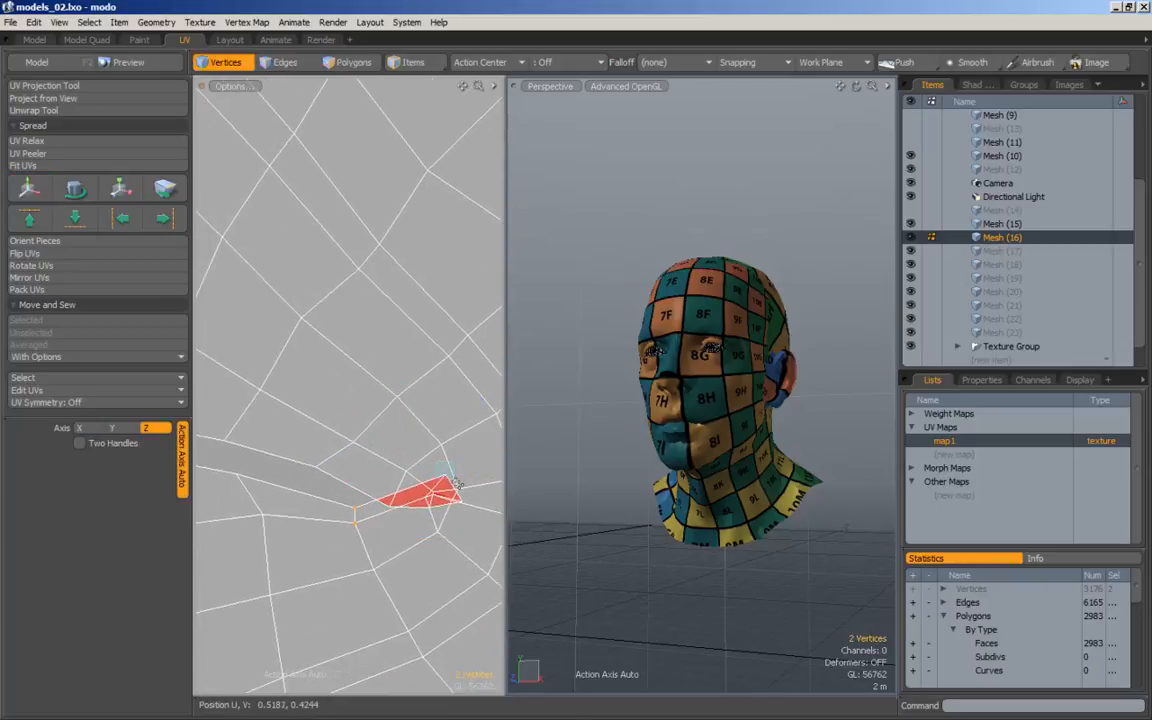
# Move the top vertex and the crossing inner vertex of the right mouth corner's fold slightly down and inward.
pyautogui.click(447, 476)
pyautogui.press('w')
pyautogui.moveTo(462, 485); pyautogui.dragTo(452, 490)
pyautogui.keyDown('alt'); pyautogui.moveTo(418, 498); pyautogui.dragTo(448, 502, button='right'); pyautogui.keyUp('alt')
pyautogui.press('q')
pyautogui.click(433, 497)
pyautogui.press('w')
pyautogui.moveTo(447, 496); pyautogui.dragTo(443, 508)
# Pull the remaining crossed vertices of the right mouth corner up and inward to reduce the overlapping triangle.
pyautogui.press('q')
pyautogui.press('w')
pyautogui.press('q')
pyautogui.click(440, 510)
pyautogui.press('w')
pyautogui.press('q')
pyautogui.click(374, 510)
pyautogui.press('w')
pyautogui.moveTo(433, 571); pyautogui.dragTo(409, 539)
pyautogui.press('q')
pyautogui.click(439, 511)
pyautogui.press('w')
pyautogui.moveTo(499, 553); pyautogui.dragTo(443, 531)
pyautogui.press('q')
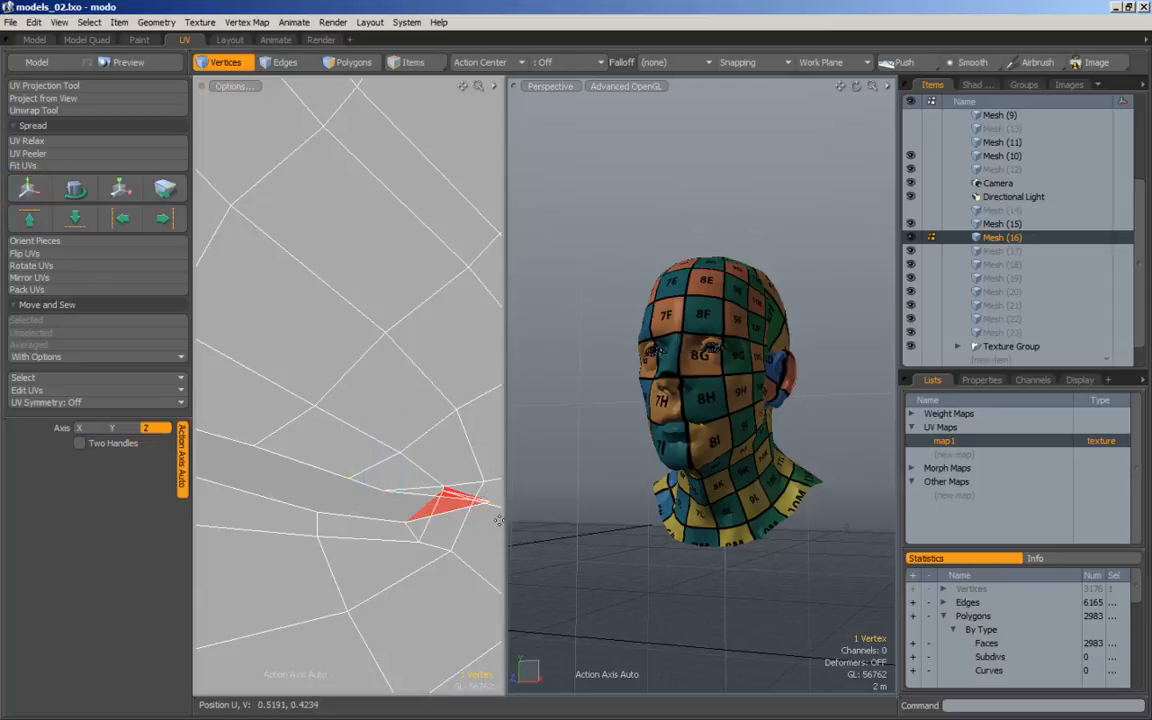
pyautogui.press('w')
# Move the vertex on the edge of the right nostril slightly downward.
pyautogui.keyDown('alt'); pyautogui.moveTo(491, 515); pyautogui.dragTo(258, 465, button='right'); pyautogui.keyUp('alt')
pyautogui.keyDown('alt'); pyautogui.moveTo(332, 270); pyautogui.dragTo(337, 404, button='middle'); pyautogui.keyUp('alt')
pyautogui.keyDown('alt'); pyautogui.moveTo(337, 404); pyautogui.dragTo(570, 395, button='right'); pyautogui.keyUp('alt')
pyautogui.keyDown('alt'); pyautogui.moveTo(356, 492); pyautogui.dragTo(345, 438, button='middle'); pyautogui.keyUp('alt')
pyautogui.press('q')
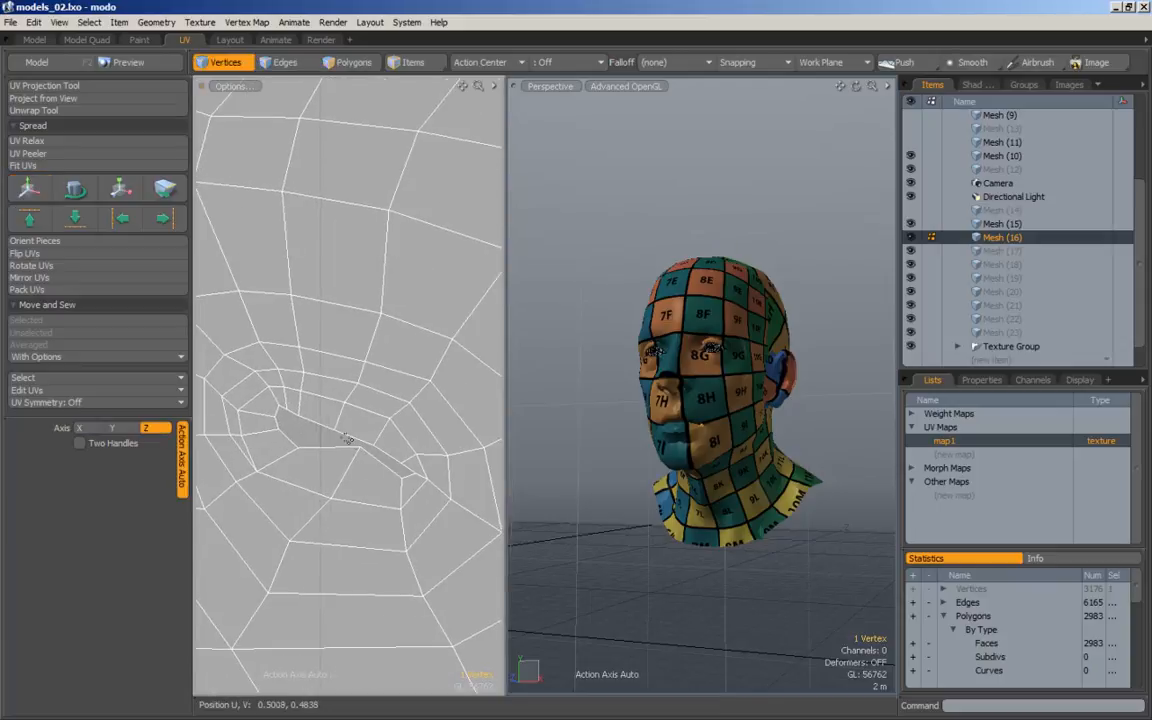
pyautogui.press('w')
pyautogui.moveTo(381, 458); pyautogui.dragTo(374, 483)
# Move an overlapping vertex at the outer corner of the right eye up and in towards the eye opening.
pyautogui.keyDown('alt'); pyautogui.moveTo(450, 415); pyautogui.dragTo(357, 404, button='right'); pyautogui.keyUp('alt')
pyautogui.keyDown('alt'); pyautogui.moveTo(357, 404); pyautogui.dragTo(229, 483, button='middle'); pyautogui.keyUp('alt')
pyautogui.keyDown('alt'); pyautogui.moveTo(498, 245); pyautogui.dragTo(428, 373, button='middle'); pyautogui.keyUp('alt')
pyautogui.keyDown('alt'); pyautogui.moveTo(449, 356); pyautogui.dragTo(481, 360, button='right'); pyautogui.keyUp('alt')
pyautogui.keyDown('alt'); pyautogui.moveTo(481, 360); pyautogui.dragTo(352, 394, button='middle'); pyautogui.keyUp('alt')
pyautogui.keyDown('alt'); pyautogui.moveTo(352, 394); pyautogui.dragTo(386, 385, button='right'); pyautogui.keyUp('alt')
pyautogui.keyDown('alt'); pyautogui.moveTo(386, 385); pyautogui.dragTo(381, 399, button='middle'); pyautogui.keyUp('alt')
pyautogui.press('q')
pyautogui.press('w')
pyautogui.press('q')
pyautogui.click(428, 442)
pyautogui.press('w')
pyautogui.moveTo(443, 458); pyautogui.dragTo(411, 408)
# Shift the neighbouring outer-corner vertex of the right eye horizontally inward to the eye opening.
pyautogui.press('q')
pyautogui.moveTo(464, 419); pyautogui.dragTo(465, 421, button='right')
pyautogui.press('w')
pyautogui.moveTo(464, 420); pyautogui.dragTo(396, 428)
pyautogui.press('q')
# Raise the overlapping vertex at the inner corner of the right eye.
pyautogui.keyDown('alt'); pyautogui.moveTo(429, 442); pyautogui.dragTo(231, 460, button='right'); pyautogui.keyUp('alt')
pyautogui.keyDown('alt'); pyautogui.moveTo(312, 458); pyautogui.dragTo(278, 458, button='right'); pyautogui.keyUp('alt')
pyautogui.keyDown('alt'); pyautogui.moveTo(278, 458); pyautogui.dragTo(423, 454); pyautogui.keyUp('alt')
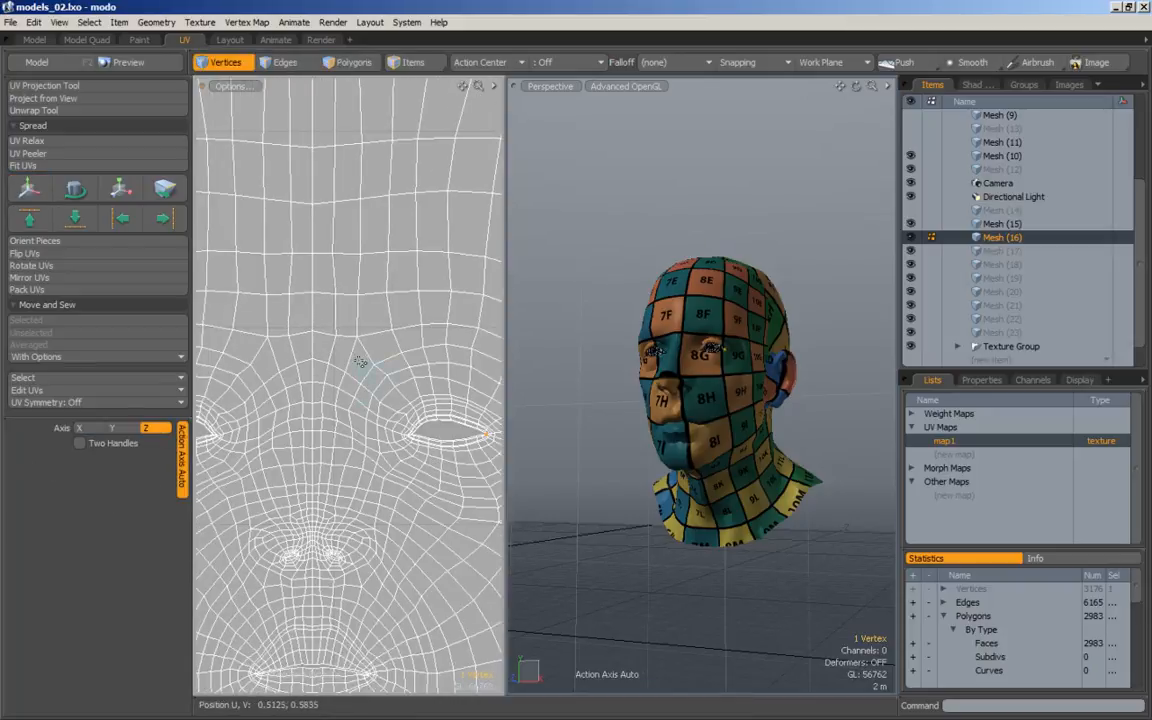
pyautogui.moveTo(360, 366); pyautogui.dragTo(366, 384)
pyautogui.keyDown('alt'); pyautogui.moveTo(366, 384); pyautogui.dragTo(500, 378); pyautogui.keyUp('alt')
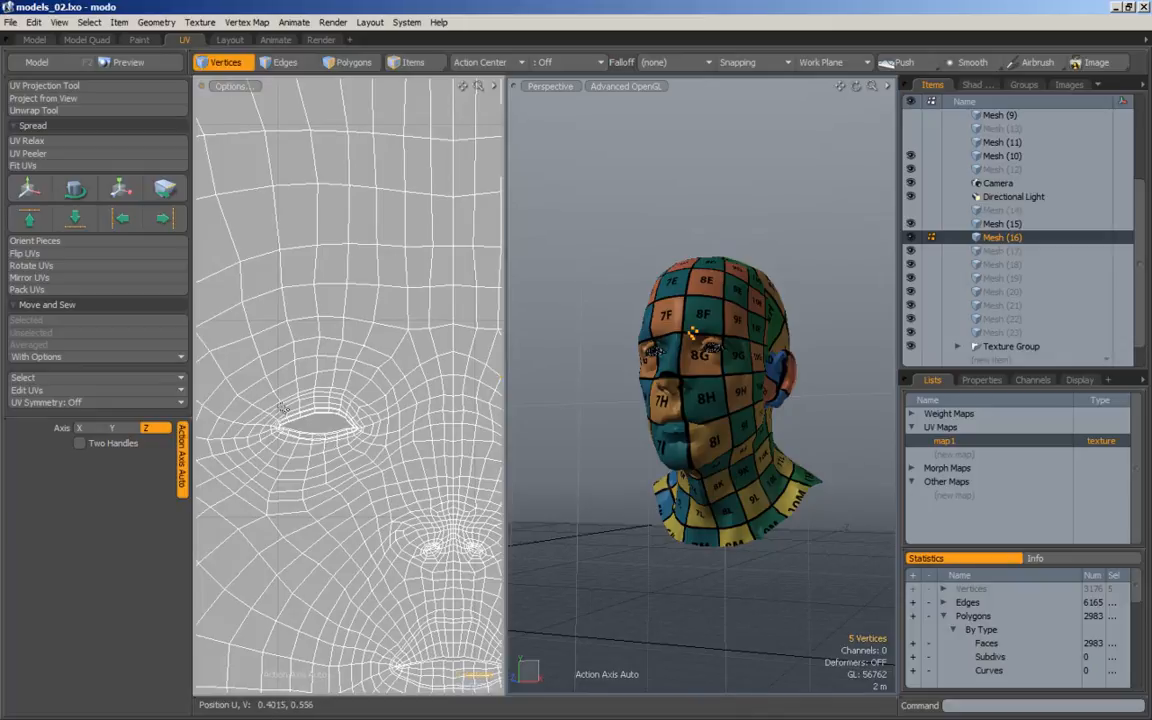
pyautogui.keyDown('alt'); pyautogui.moveTo(496, 433); pyautogui.dragTo(318, 430); pyautogui.keyUp('alt')
pyautogui.keyDown('alt'); pyautogui.moveTo(318, 430); pyautogui.dragTo(397, 425, button='right'); pyautogui.keyUp('alt')
pyautogui.click(397, 425)
pyautogui.press('y')
pyautogui.press('space')
pyautogui.click(392, 427)
pyautogui.press('w')
pyautogui.moveTo(415, 447); pyautogui.dragTo(422, 401)
# Nudge the vertex below the right eye's inner corner slightly up and outward.
pyautogui.press('space')
pyautogui.moveTo(421, 497); pyautogui.dragTo(423, 500, button='right')
pyautogui.press('w')
pyautogui.moveTo(414, 492); pyautogui.dragTo(424, 471)
# Move the lower folded vertex at the outer corner of the left eye by about U 0.0002, V -0.0004.
pyautogui.keyDown('alt'); pyautogui.moveTo(411, 494); pyautogui.dragTo(278, 504, button='right'); pyautogui.keyUp('alt')
pyautogui.keyDown('alt'); pyautogui.moveTo(375, 478); pyautogui.dragTo(540, 475); pyautogui.keyUp('alt')
pyautogui.keyDown('alt'); pyautogui.moveTo(339, 460); pyautogui.dragTo(489, 469, button='right'); pyautogui.keyUp('alt')
pyautogui.keyDown('alt'); pyautogui.moveTo(489, 469); pyautogui.dragTo(522, 467); pyautogui.keyUp('alt')
pyautogui.keyDown('alt'); pyautogui.moveTo(396, 470); pyautogui.dragTo(625, 460, button='right'); pyautogui.keyUp('alt')
pyautogui.keyDown('alt'); pyautogui.moveTo(340, 460); pyautogui.dragTo(360, 501); pyautogui.keyUp('alt')
pyautogui.keyDown('alt'); pyautogui.moveTo(360, 501); pyautogui.dragTo(415, 505, button='right'); pyautogui.keyUp('alt')
pyautogui.press('space')
pyautogui.click(287, 565)
pyautogui.press('w')
pyautogui.moveTo(292, 571)
pyautogui.mouseDown()
pyautogui.moveTo(290, 524)
pyautogui.moveTo(290, 583)
pyautogui.mouseUp()
pyautogui.press('space')
pyautogui.press('w')
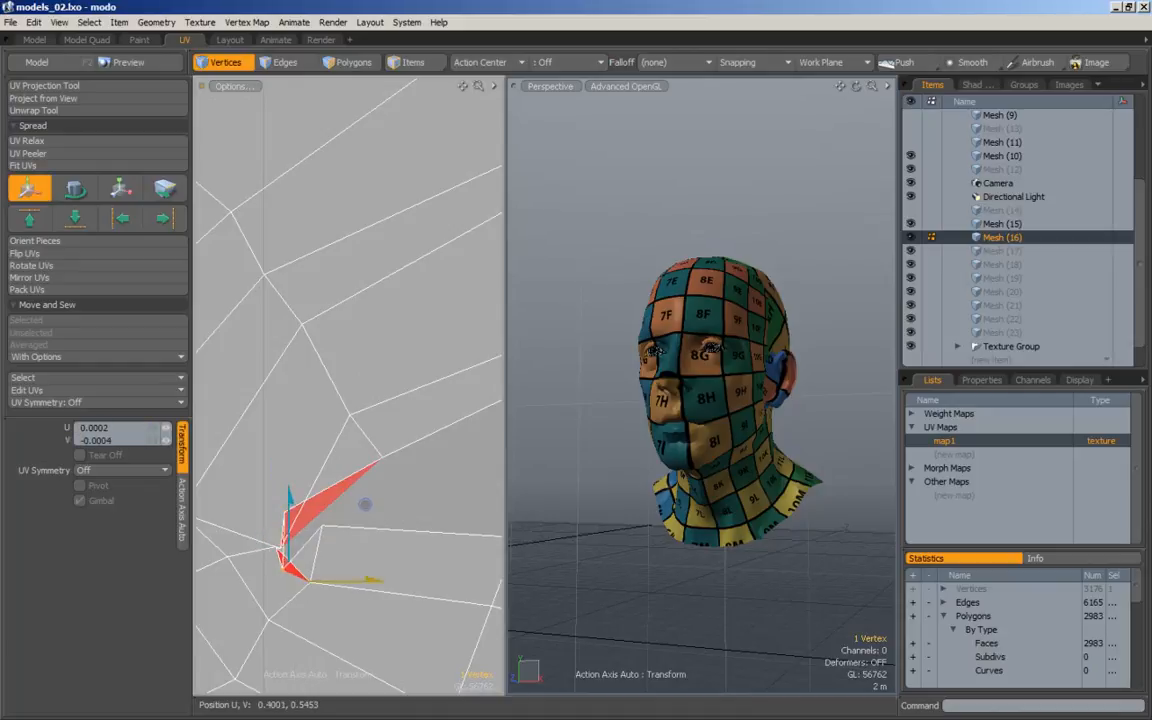
# Pull two crossed vertices at the left eye's outer corner inward, one along the lower lid and one slightly upward.
pyautogui.press('space')
pyautogui.click(323, 527)
pyautogui.press('w')
pyautogui.moveTo(352, 546); pyautogui.dragTo(406, 573)
pyautogui.press('space')
pyautogui.click(298, 557)
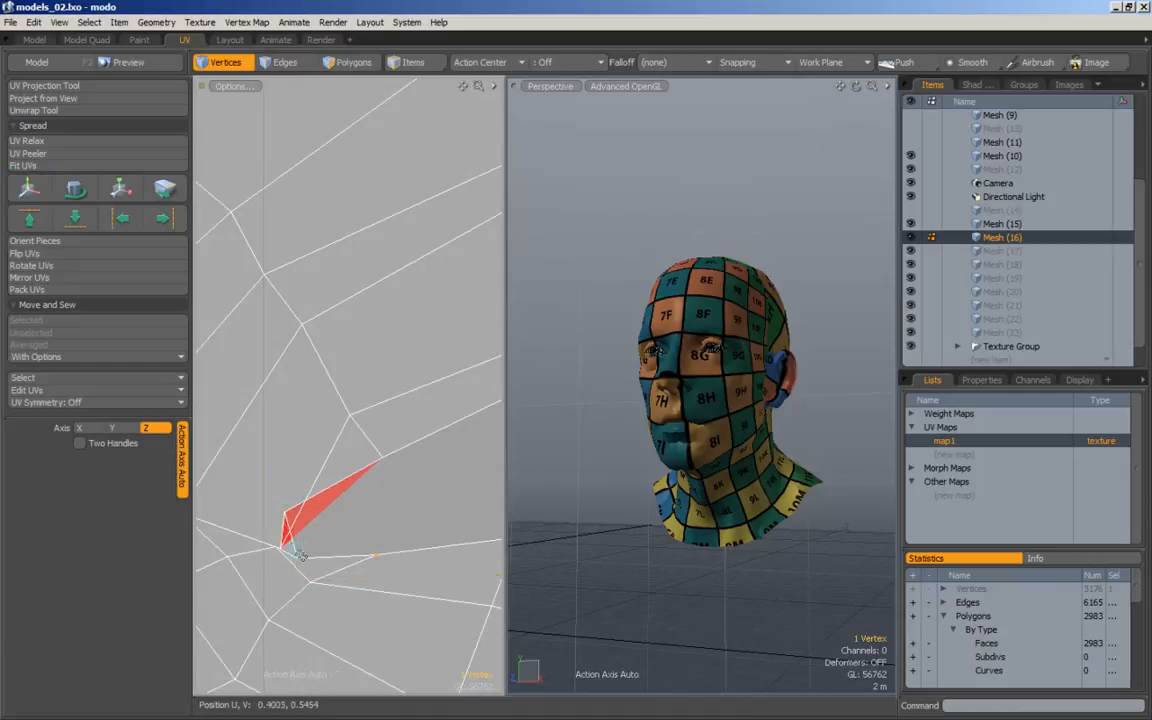
pyautogui.press('w')
pyautogui.moveTo(310, 564); pyautogui.dragTo(389, 517)
# Move the remaining overlapping vertices of the left eye's outer corner inward to unfold the last polygons.
pyautogui.press('space')
pyautogui.click(282, 516)
pyautogui.press('w')
pyautogui.press('space')
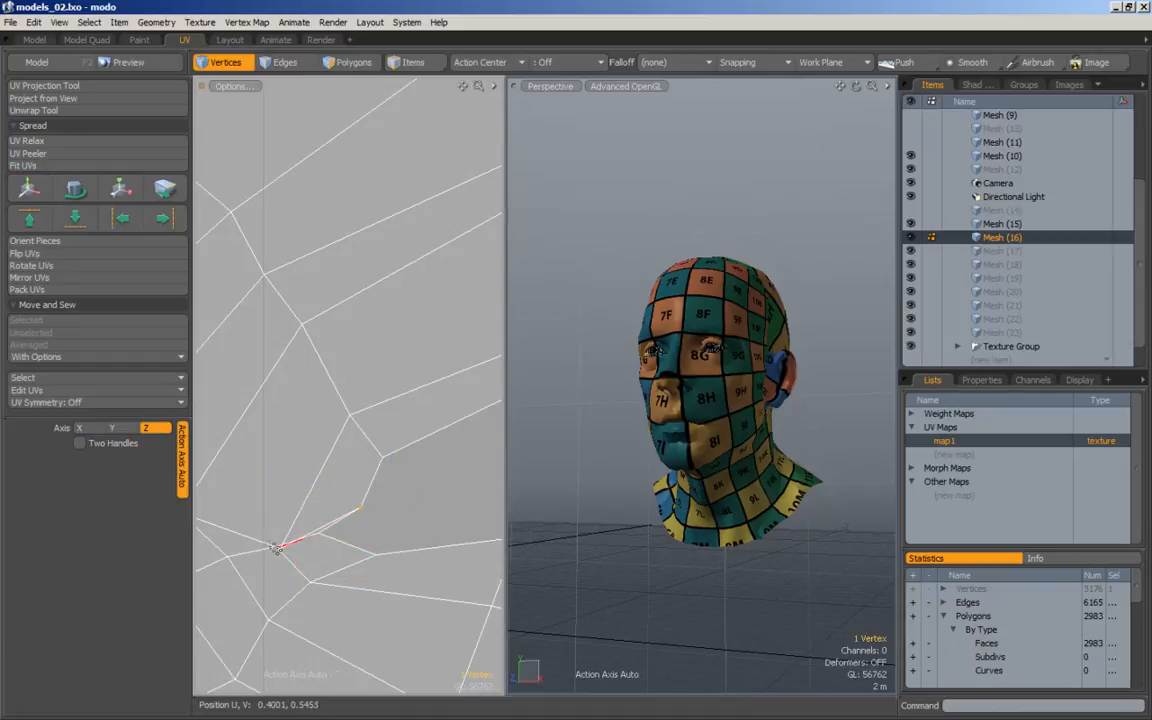
pyautogui.click(284, 554)
pyautogui.press('w')
pyautogui.moveTo(292, 560); pyautogui.dragTo(370, 544)
pyautogui.press('space')
pyautogui.click(320, 527)
pyautogui.press('w')
# Clear the vertex selection and inspect the small UV islands and the complete layout for remaining overlaps.
pyautogui.keyDown('alt'); pyautogui.moveTo(382, 546); pyautogui.dragTo(288, 568, button='right'); pyautogui.keyUp('alt')
pyautogui.keyDown('alt'); pyautogui.moveTo(339, 568); pyautogui.dragTo(378, 490); pyautogui.keyUp('alt')
pyautogui.press('space')
pyautogui.click(342, 428)
pyautogui.keyDown('alt'); pyautogui.moveTo(326, 406); pyautogui.dragTo(539, 406, button='right'); pyautogui.keyUp('alt')
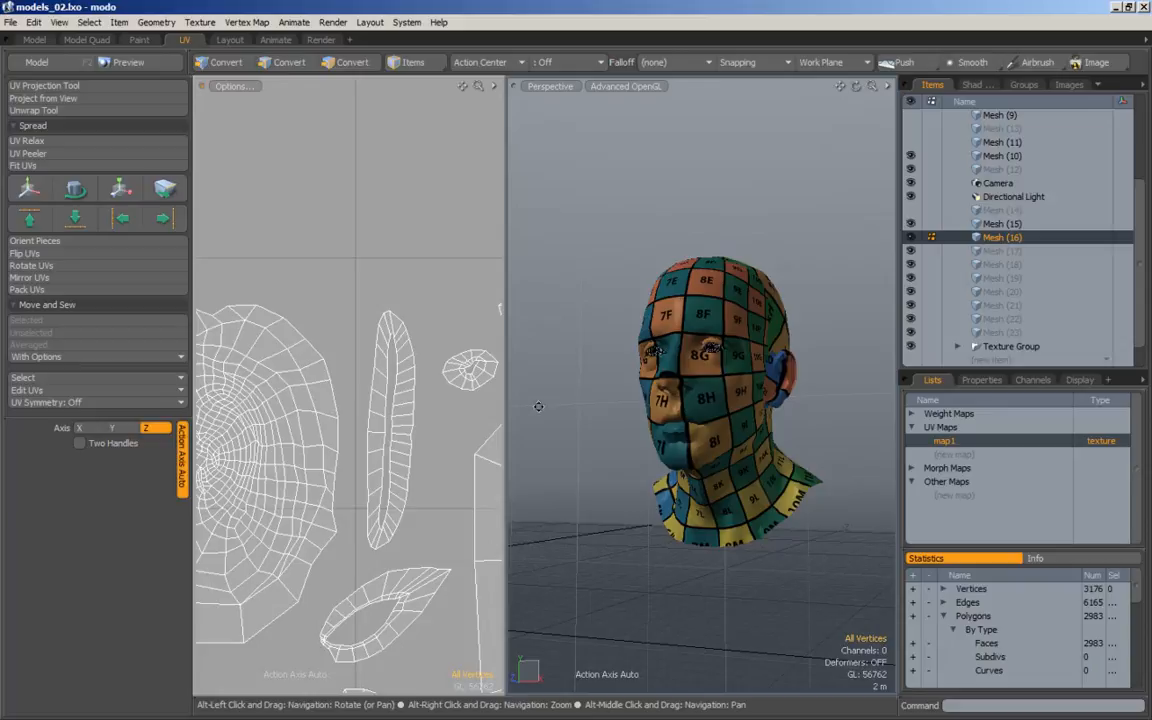
pyautogui.keyDown('alt'); pyautogui.moveTo(212, 475); pyautogui.dragTo(244, 476, button='right'); pyautogui.keyUp('alt')
pyautogui.keyDown('alt'); pyautogui.moveTo(244, 476); pyautogui.dragTo(363, 450); pyautogui.keyUp('alt')
pyautogui.keyDown('alt'); pyautogui.moveTo(363, 450); pyautogui.dragTo(315, 452, button='right'); pyautogui.keyUp('alt')
pyautogui.keyDown('alt'); pyautogui.moveTo(315, 452); pyautogui.dragTo(408, 638); pyautogui.keyUp('alt')
pyautogui.keyDown('alt'); pyautogui.moveTo(359, 377); pyautogui.dragTo(310, 380, button='right'); pyautogui.keyUp('alt')
pyautogui.keyDown('alt'); pyautogui.moveTo(447, 447); pyautogui.dragTo(347, 410); pyautogui.keyUp('alt')
pyautogui.keyDown('alt'); pyautogui.moveTo(411, 437); pyautogui.dragTo(330, 432, button='right'); pyautogui.keyUp('alt')
pyautogui.keyDown('alt'); pyautogui.moveTo(479, 530); pyautogui.dragTo(345, 411); pyautogui.keyUp('alt')
pyautogui.keyDown('alt'); pyautogui.moveTo(345, 411); pyautogui.dragTo(293, 412, button='right'); pyautogui.keyUp('alt')
pyautogui.keyDown('alt'); pyautogui.moveTo(396, 445); pyautogui.dragTo(339, 462); pyautogui.keyUp('alt')
pyautogui.keyDown('alt'); pyautogui.moveTo(397, 372); pyautogui.dragTo(431, 415); pyautogui.keyUp('alt')
# Move the UV island of the left ear into the ear gap between the face and the back-of-head flap.
pyautogui.click(352, 63)
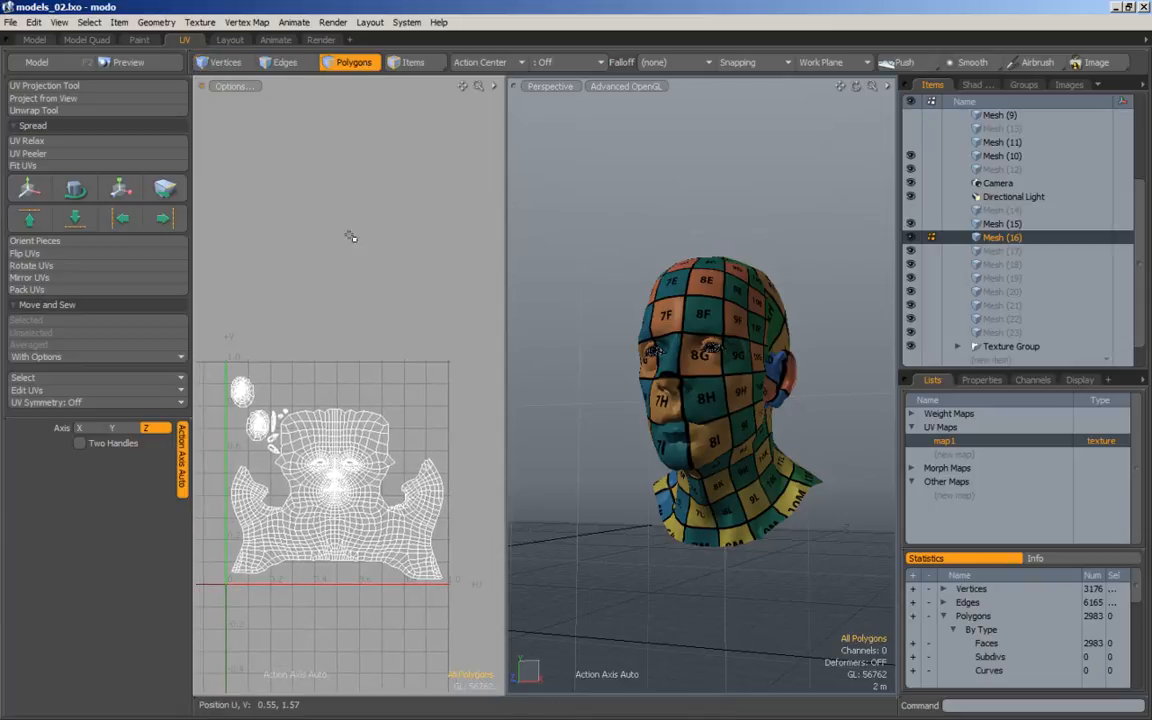
pyautogui.doubleClick(254, 425)
pyautogui.keyDown('alt'); pyautogui.moveTo(297, 436); pyautogui.dragTo(333, 436, button='right'); pyautogui.keyUp('alt')
pyautogui.press('w')
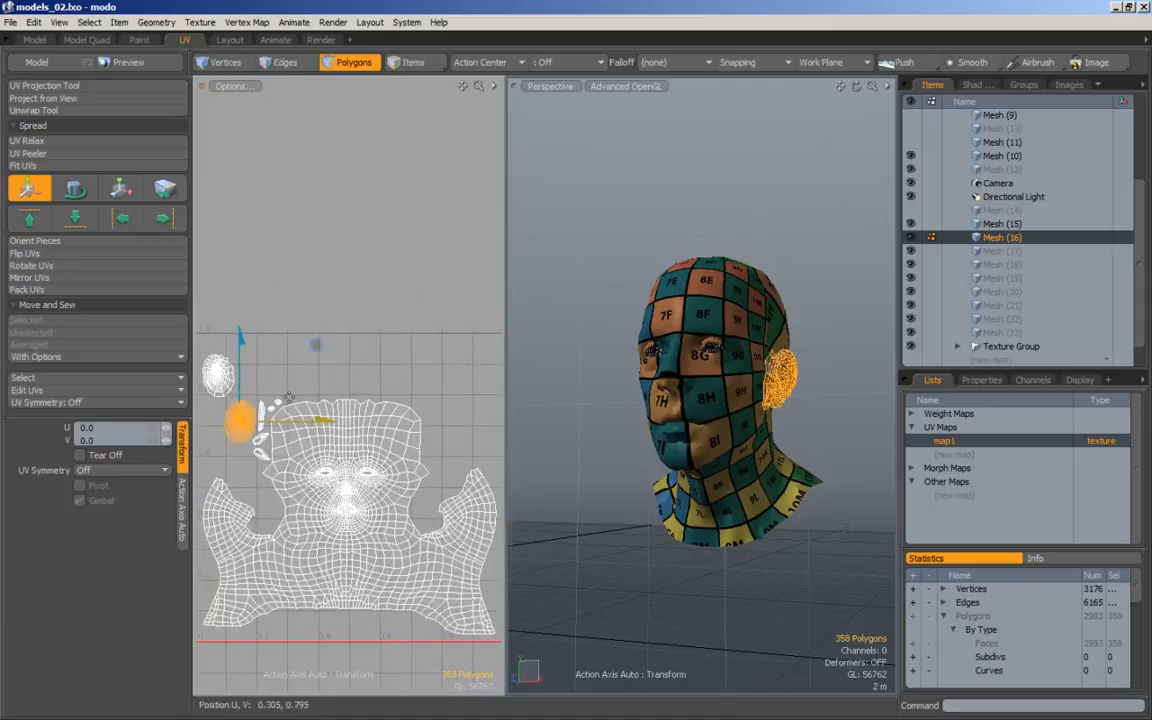
pyautogui.keyDown('alt'); pyautogui.moveTo(441, 509); pyautogui.dragTo(362, 477); pyautogui.keyUp('alt')
pyautogui.keyDown('alt'); pyautogui.moveTo(362, 477); pyautogui.dragTo(500, 481, button='right'); pyautogui.keyUp('alt')
pyautogui.keyDown('alt'); pyautogui.moveTo(358, 487); pyautogui.dragTo(416, 458); pyautogui.keyUp('alt')
pyautogui.moveTo(373, 423); pyautogui.dragTo(352, 444)
pyautogui.press('q')
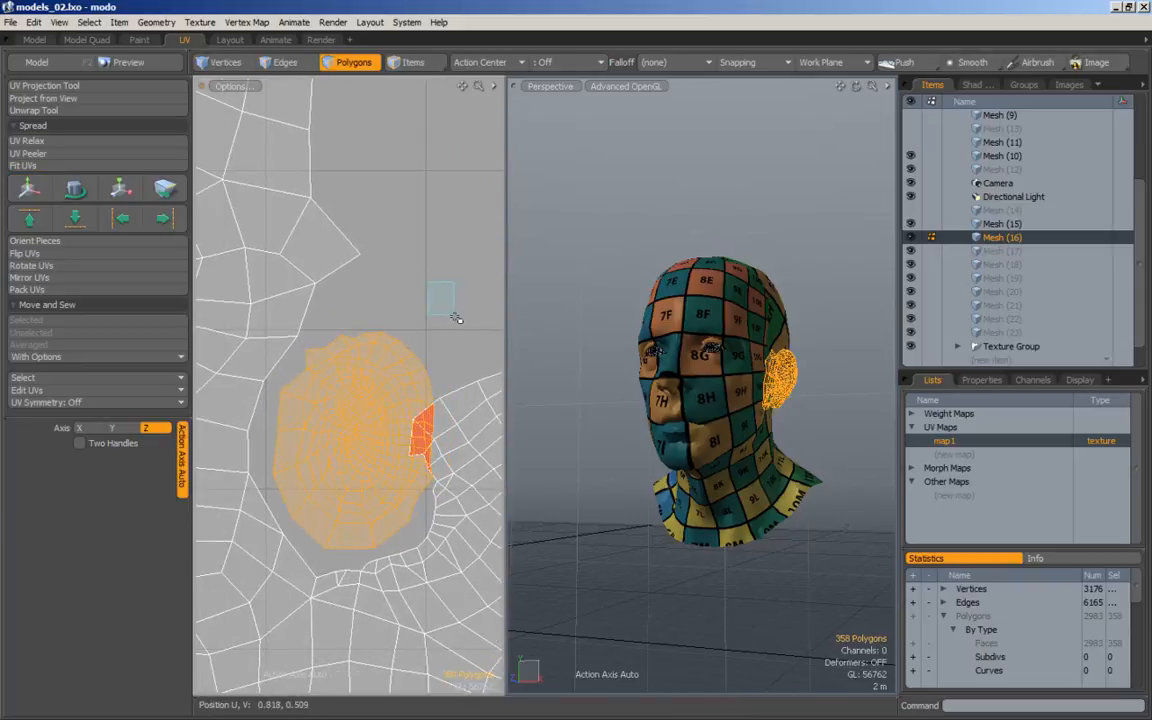
pyautogui.click(453, 315)
# Select all polygons of the head mesh and merge its duplicate vertices, then clear the selection.
pyautogui.click(287, 64)
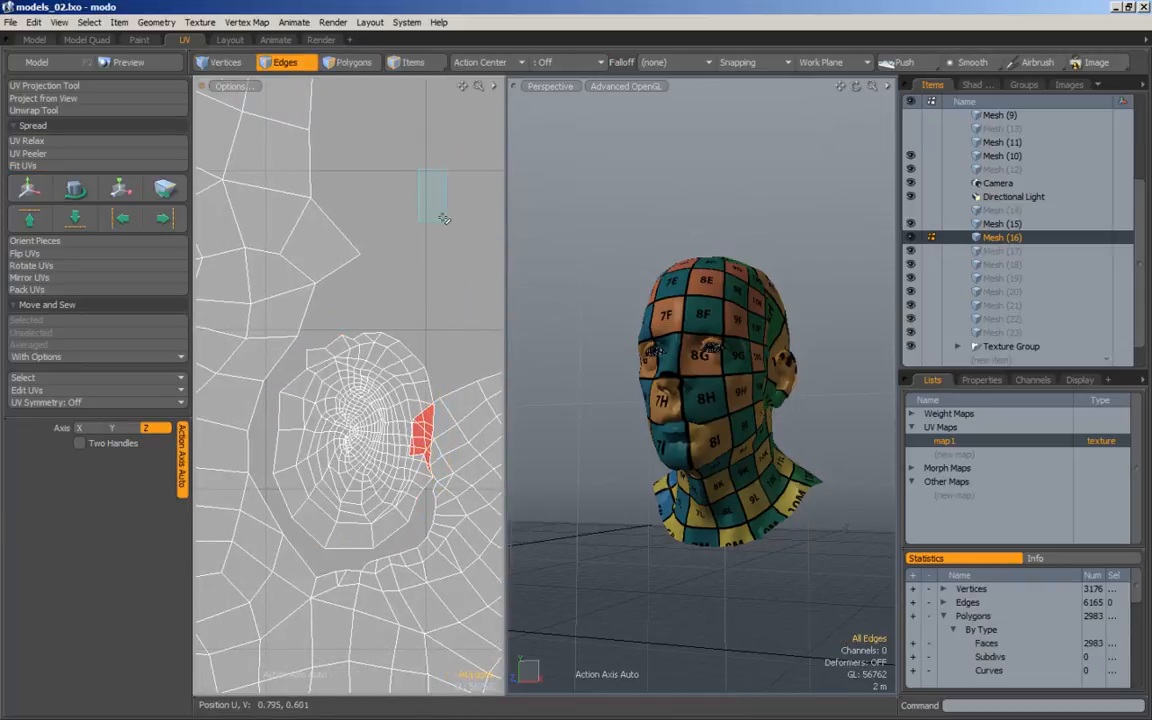
pyautogui.click(356, 66)
pyautogui.keyDown('alt'); pyautogui.moveTo(712, 236); pyautogui.dragTo(655, 231, button='right'); pyautogui.keyUp('alt')
pyautogui.keyDown('alt'); pyautogui.moveTo(655, 231); pyautogui.dragTo(770, 188); pyautogui.keyUp('alt')
pyautogui.moveTo(788, 174); pyautogui.dragTo(640, 396, button='middle')
pyautogui.keyDown('alt'); pyautogui.moveTo(640, 400); pyautogui.dragTo(643, 476); pyautogui.keyUp('alt')
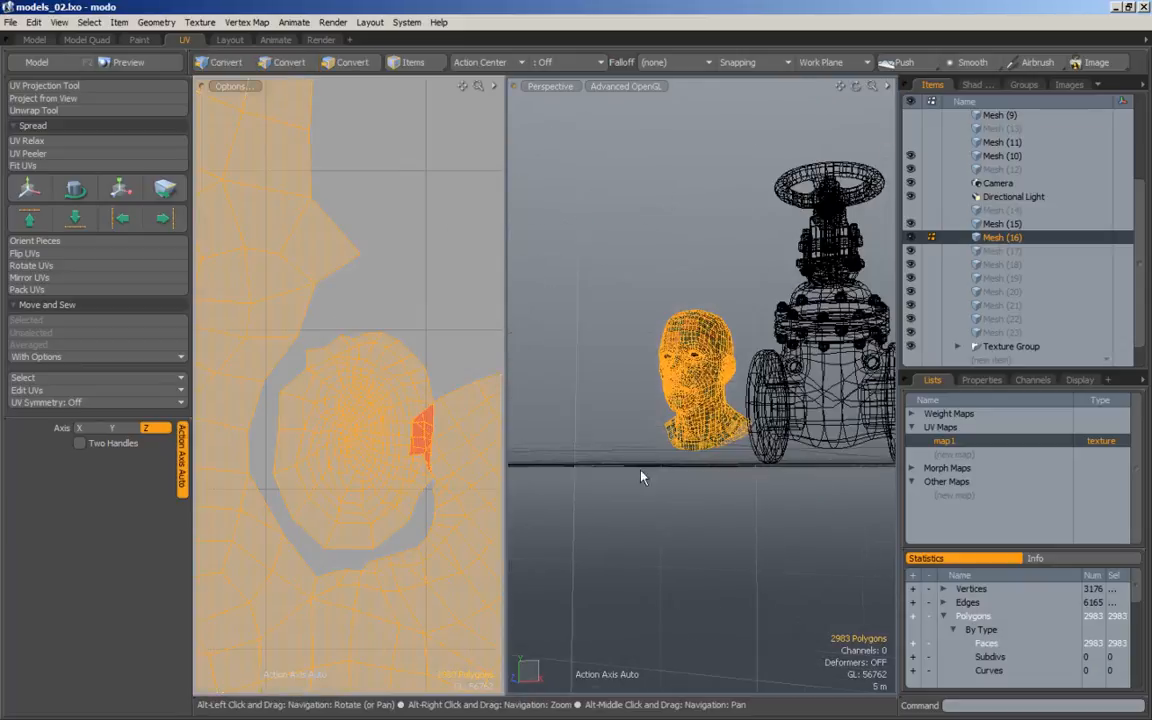
pyautogui.hotkey('ctrl', 'space')
pyautogui.click(670, 419)
pyautogui.click(612, 423)
pyautogui.click(652, 388)
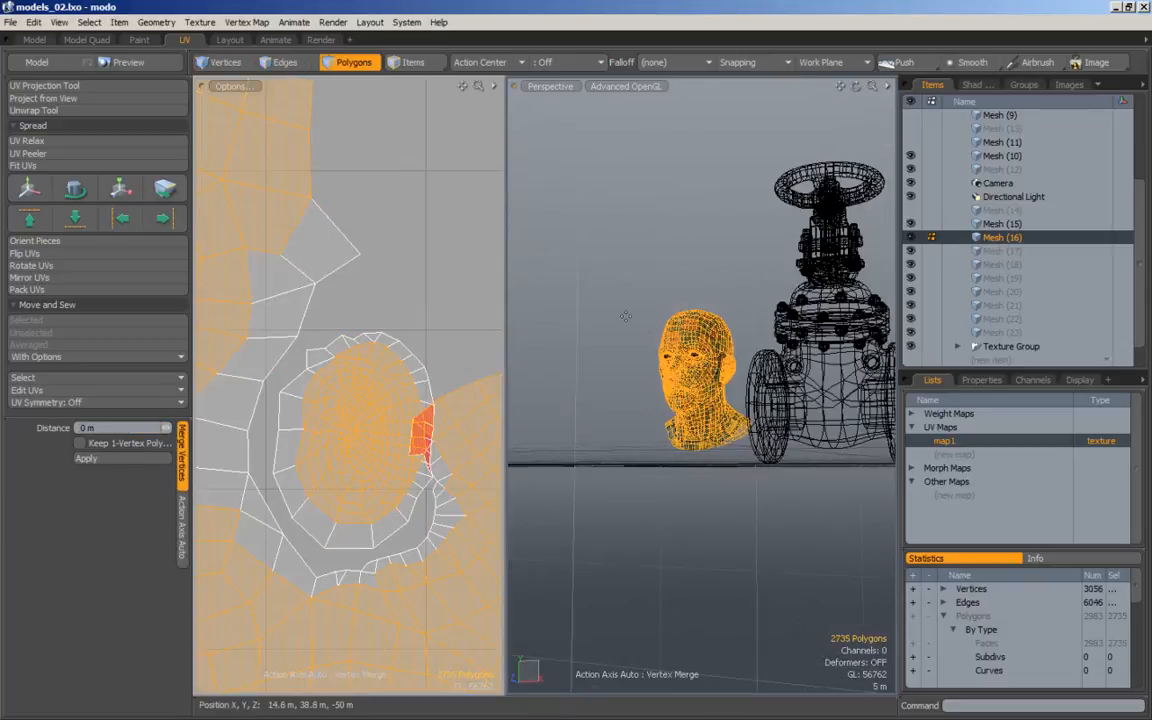
pyautogui.press('q')
pyautogui.click(625, 316)
# Rotate the ear island slightly clockwise so its front border follows the edge of the ear gap.
pyautogui.keyDown('alt'); pyautogui.moveTo(390, 328); pyautogui.dragTo(417, 370, button='right'); pyautogui.keyUp('alt')
pyautogui.click(415, 354)
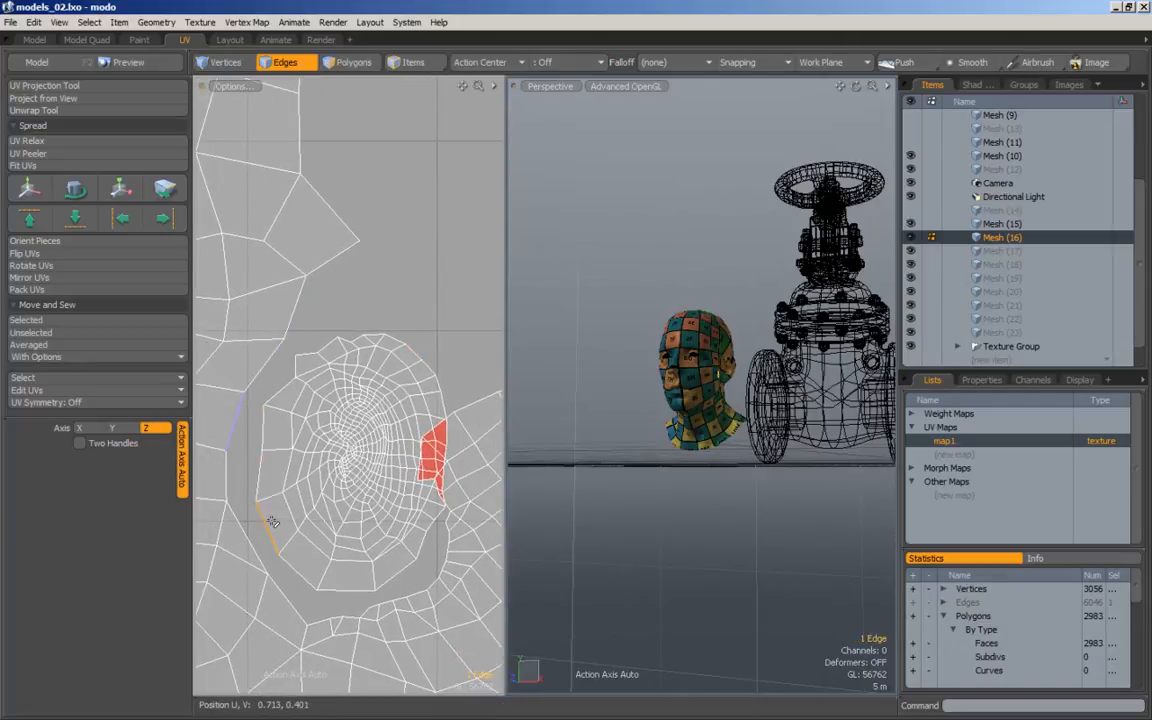
pyautogui.click(345, 62)
pyautogui.doubleClick(355, 380)
pyautogui.press('e')
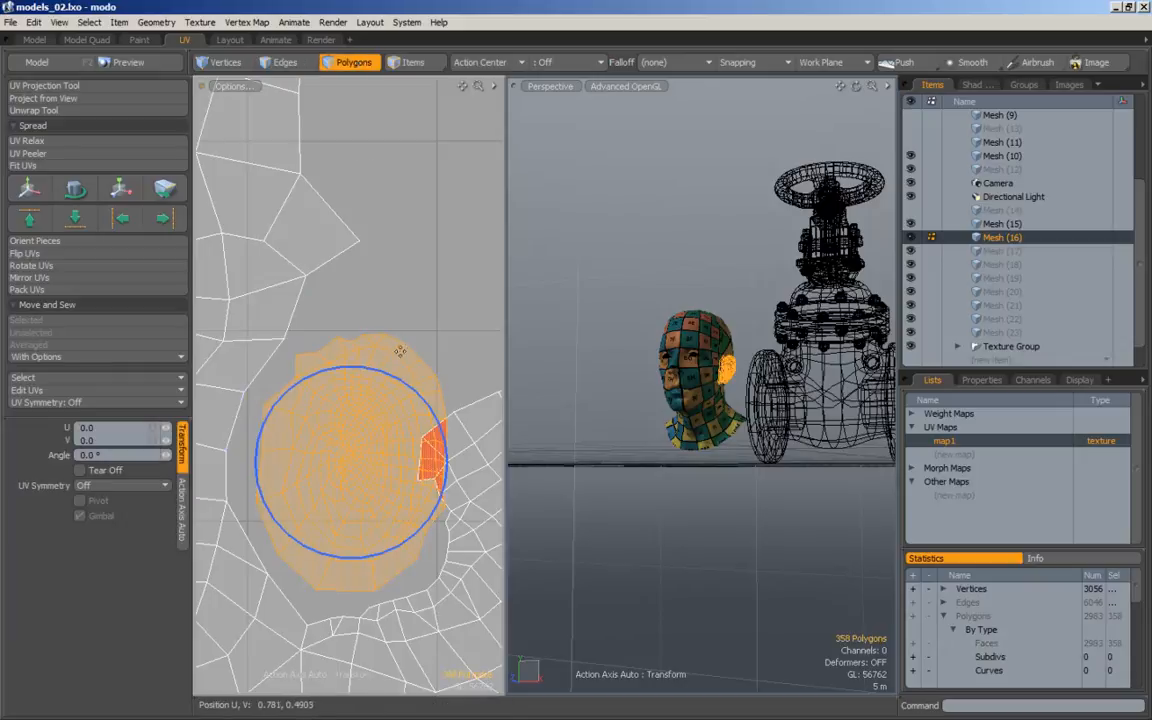
pyautogui.moveTo(383, 372); pyautogui.dragTo(384, 402)
pyautogui.press('w')
pyautogui.press('q')
pyautogui.click(460, 314)
# Nudge the ear island by about U -0.004, V -0.001 and select the matching border edges along its front.
pyautogui.keyDown('ctrl'); pyautogui.keyDown('alt'); pyautogui.moveTo(454, 437); pyautogui.dragTo(345, 427); pyautogui.keyUp('alt'); pyautogui.keyUp('ctrl')
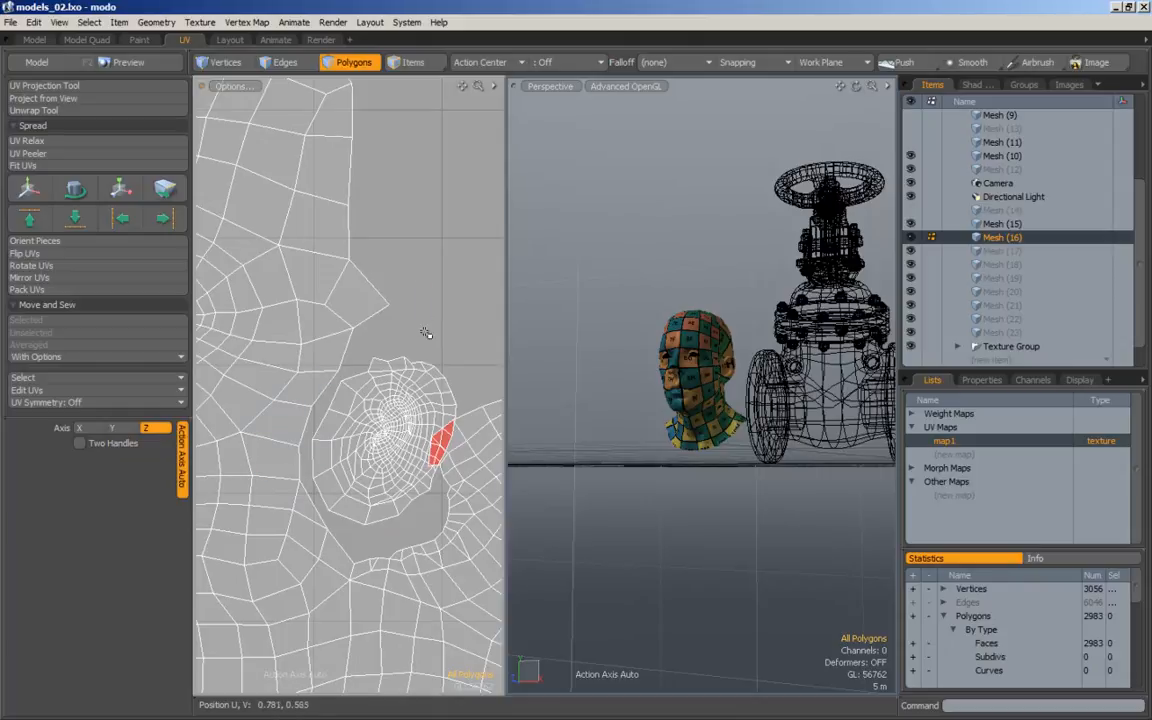
pyautogui.doubleClick(373, 424)
pyautogui.press('w')
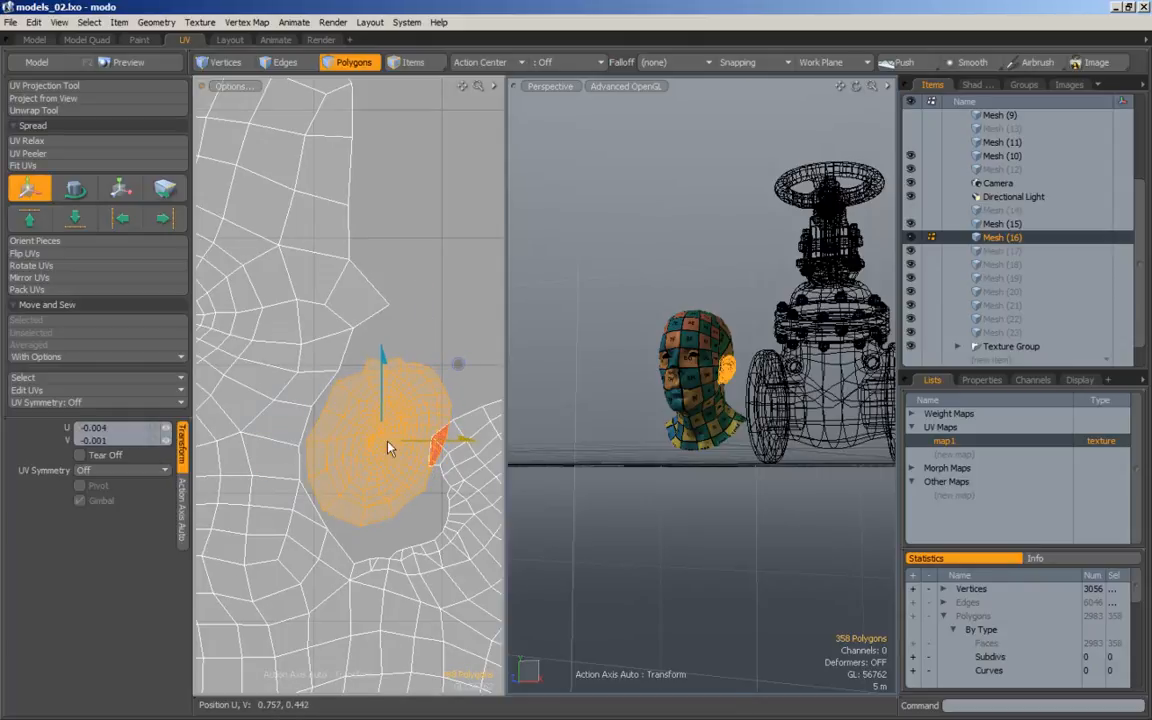
pyautogui.press('e')
pyautogui.press('q')
pyautogui.press('2')
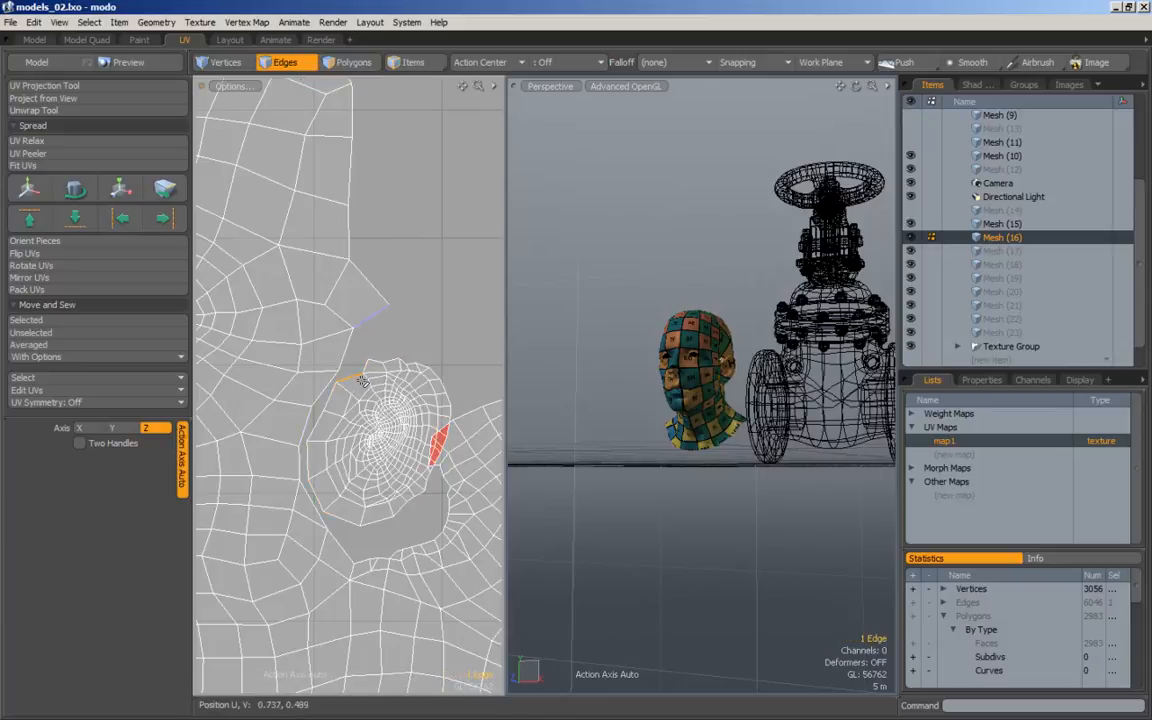
pyautogui.keyDown('shift'); pyautogui.click(333, 393); pyautogui.keyUp('shift')
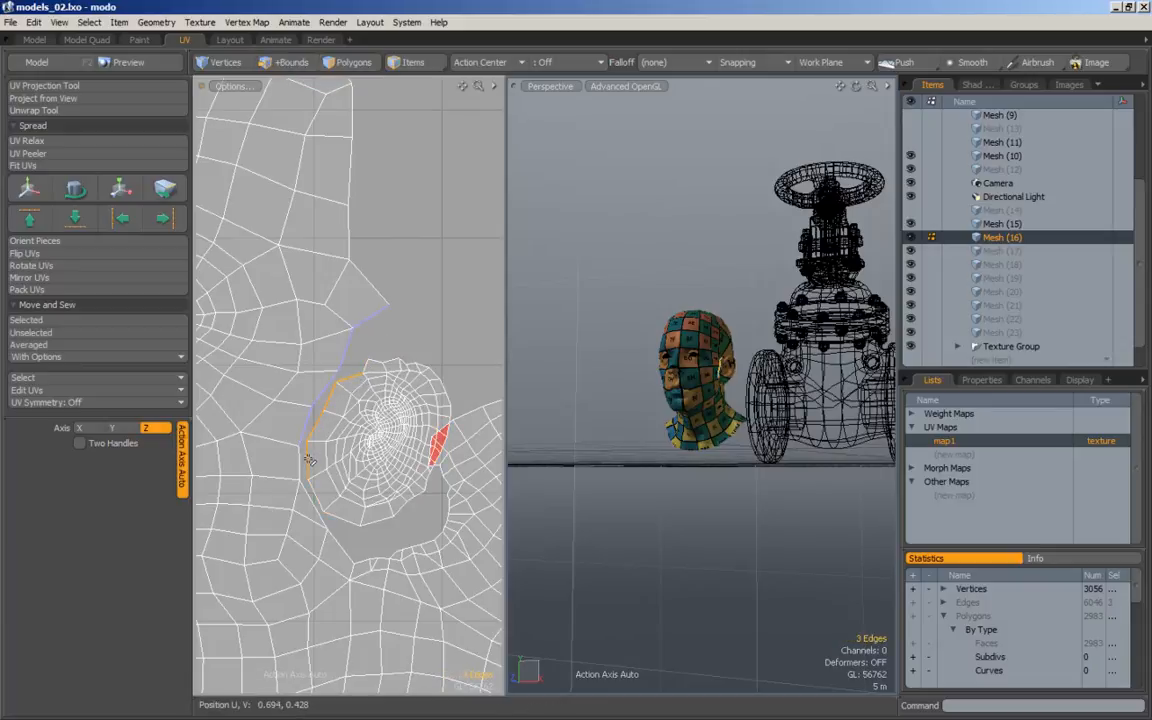
# Resize the ear island slightly and reposition it against the front border of the ear gap.
pyautogui.click(354, 60)
pyautogui.doubleClick(395, 395)
pyautogui.press('y')
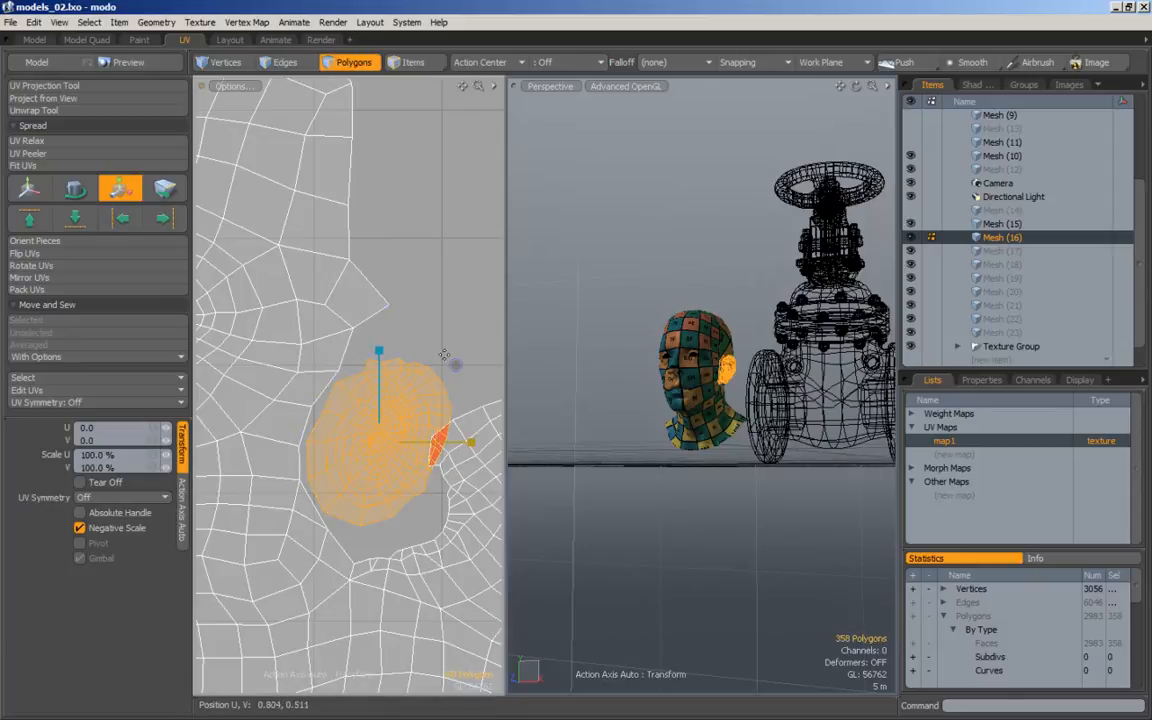
pyautogui.moveTo(456, 366); pyautogui.dragTo(433, 367)
pyautogui.press('w')
pyautogui.press('q')
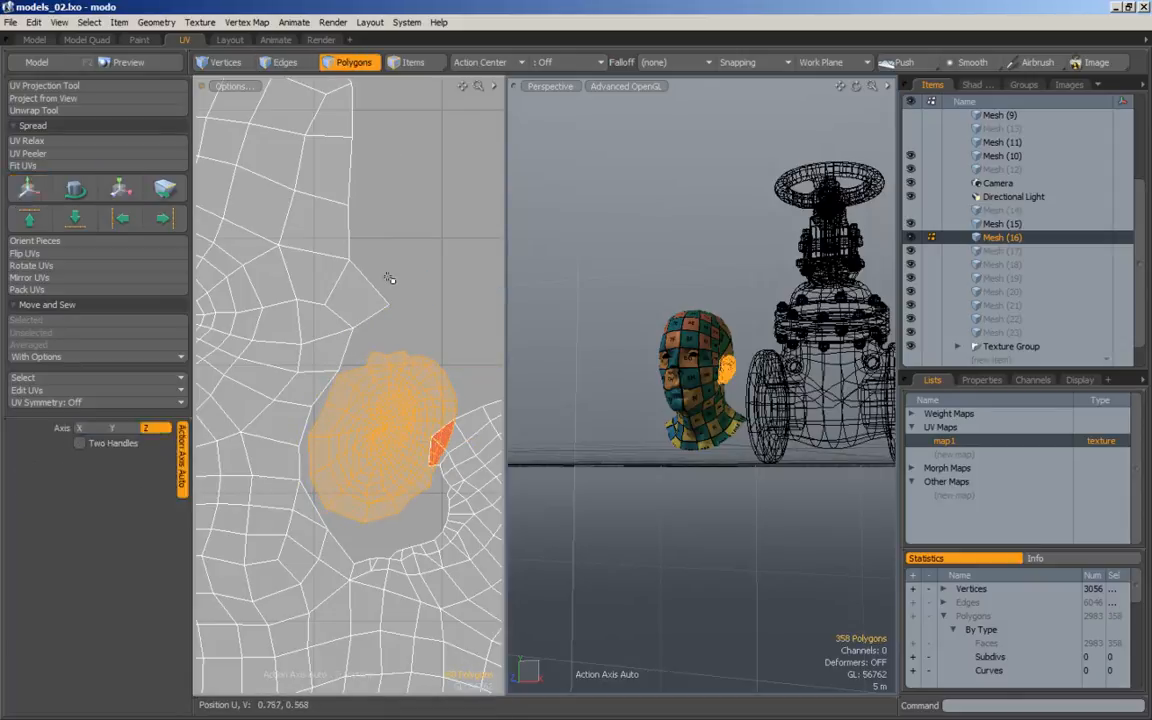
# Enlarge the ear island slightly and move it by about U 0.018, V 0.025.
pyautogui.click(282, 63)
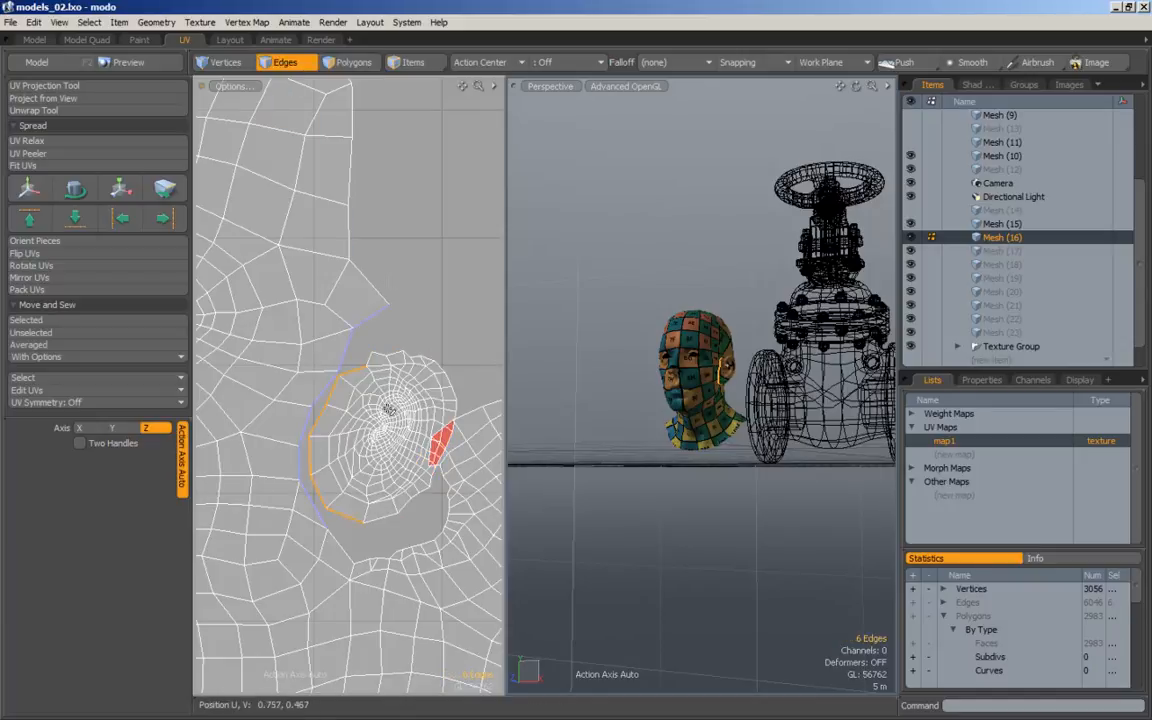
pyautogui.click(347, 63)
pyautogui.press('r')
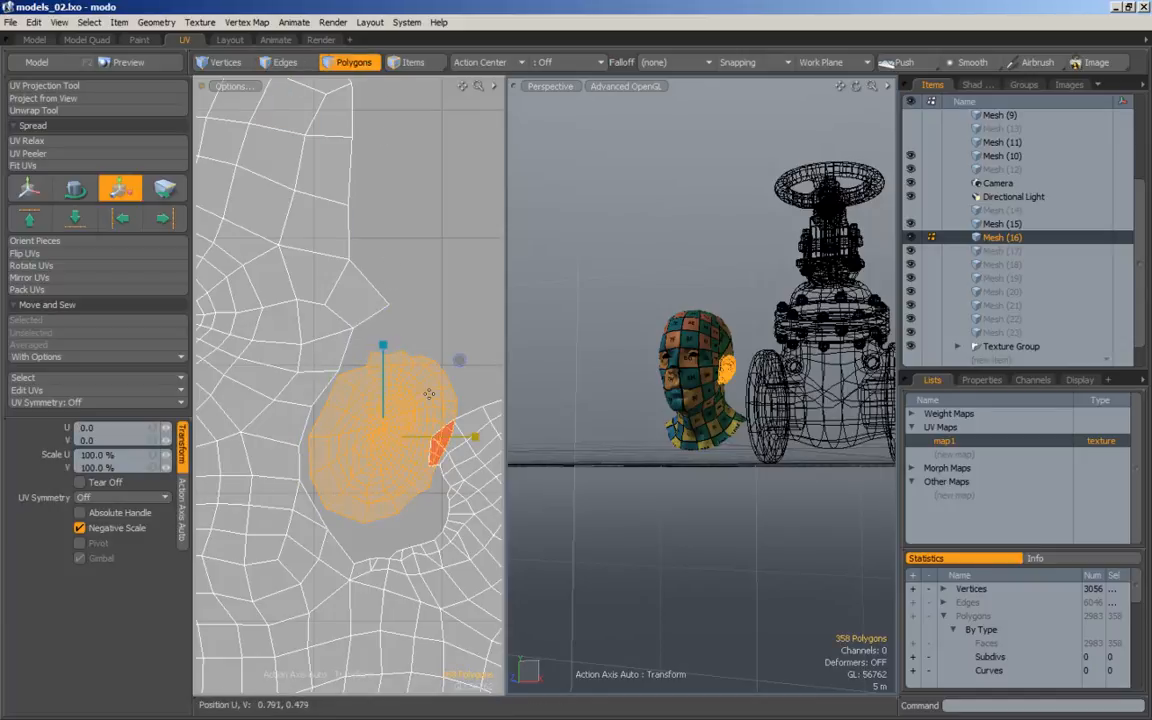
pyautogui.moveTo(463, 357); pyautogui.dragTo(466, 359)
pyautogui.press('w')
pyautogui.moveTo(412, 395)
pyautogui.mouseDown()
pyautogui.moveTo(431, 371)
pyautogui.moveTo(412, 396)
pyautogui.mouseUp()
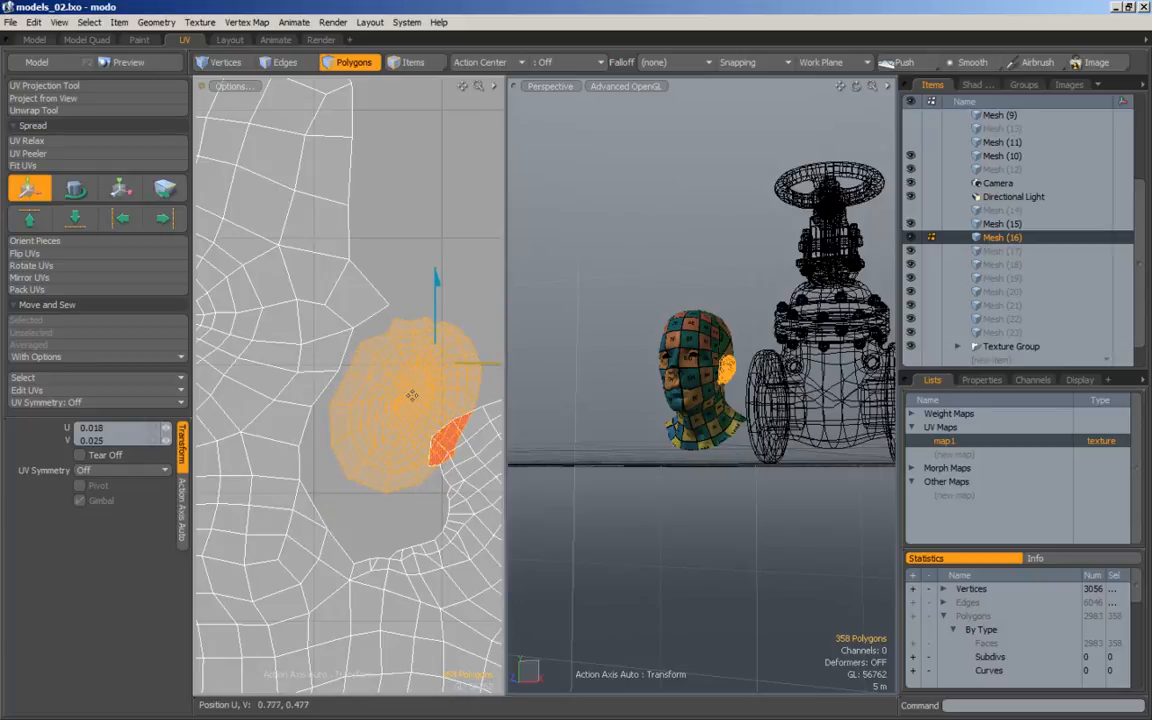
pyautogui.press('q')
pyautogui.click(442, 308)
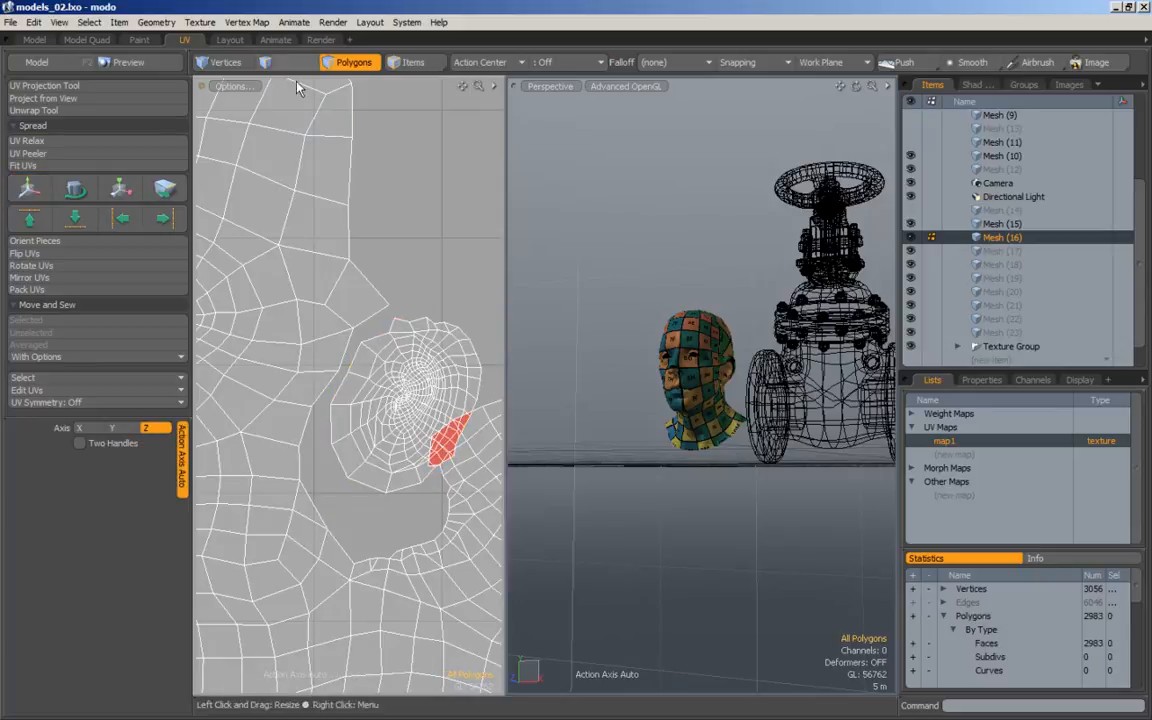
# Try to sew the six front border edges of the ear island to the head, connecting to Average.
pyautogui.click(287, 65)
pyautogui.keyDown('ctrl'); pyautogui.keyDown('alt'); pyautogui.moveTo(397, 363); pyautogui.dragTo(383, 341); pyautogui.keyUp('alt'); pyautogui.keyUp('ctrl')
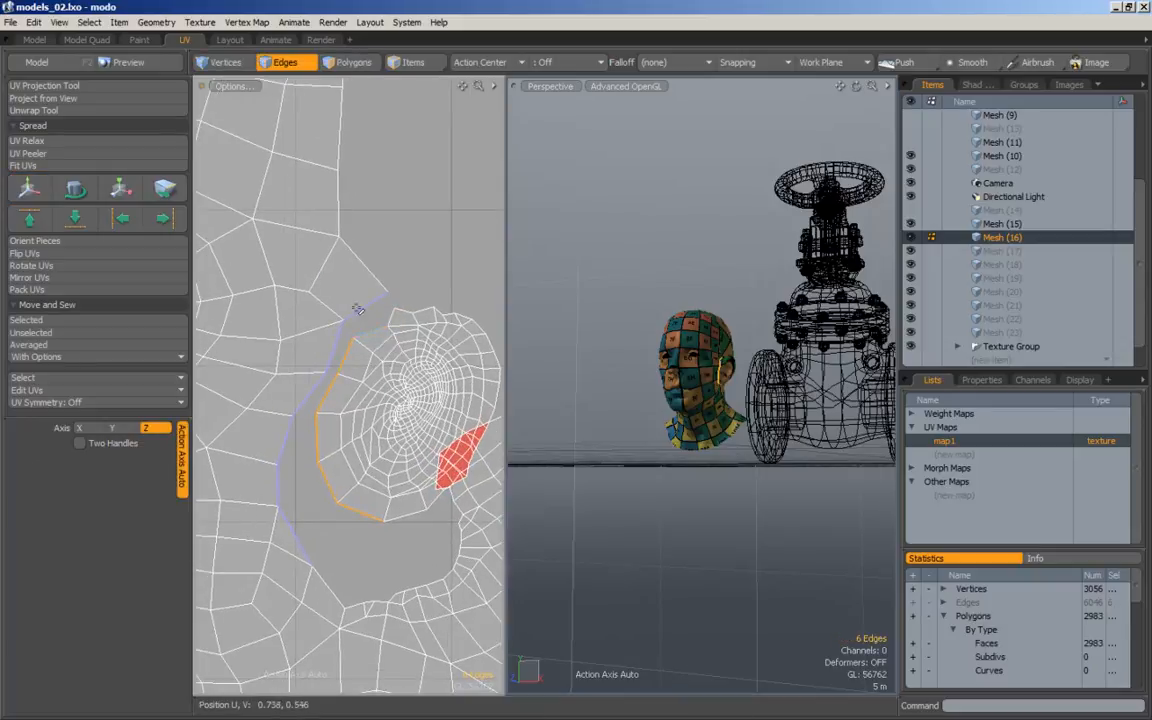
pyautogui.rightClick(348, 355)
pyautogui.click(366, 290)
pyautogui.rightClick(347, 357)
pyautogui.click(352, 371)
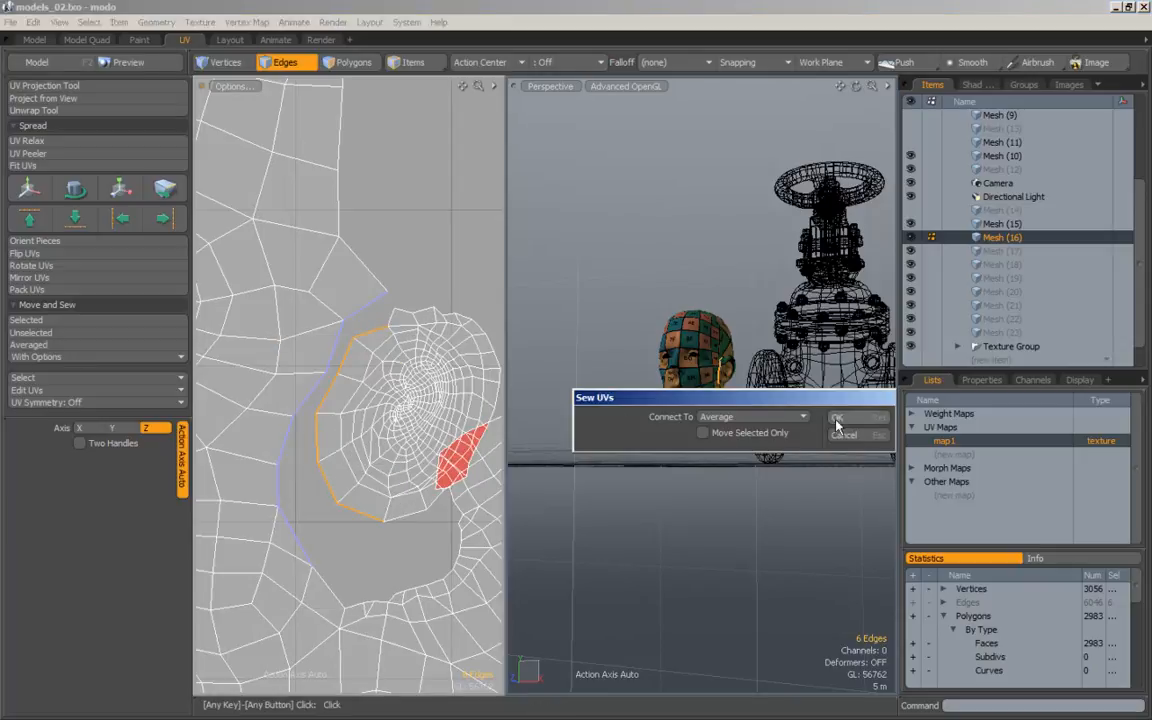
pyautogui.click(840, 420)
pyautogui.keyDown('alt'); pyautogui.moveTo(384, 380); pyautogui.dragTo(353, 353); pyautogui.keyUp('alt')
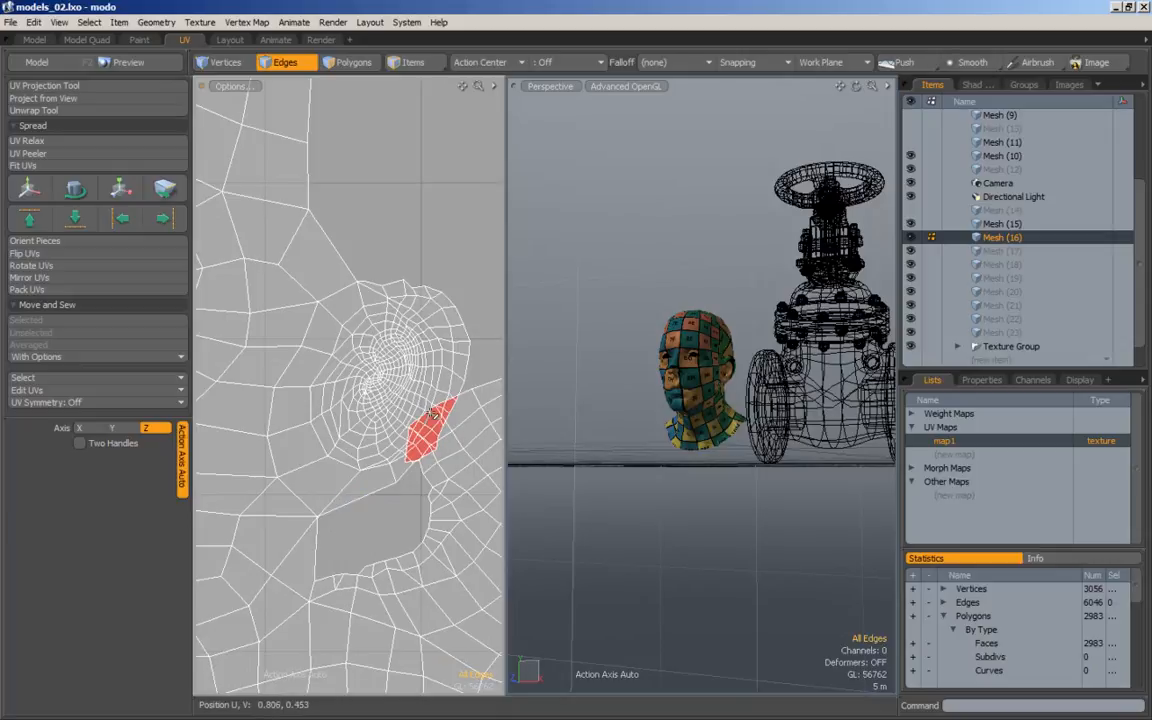
pyautogui.keyDown('ctrl'); pyautogui.keyDown('alt'); pyautogui.moveTo(413, 411); pyautogui.dragTo(311, 423); pyautogui.keyUp('alt'); pyautogui.keyUp('ctrl')
# Select polygons along the back-of-head flap beside the ear and expand the selection several times.
pyautogui.press('3')
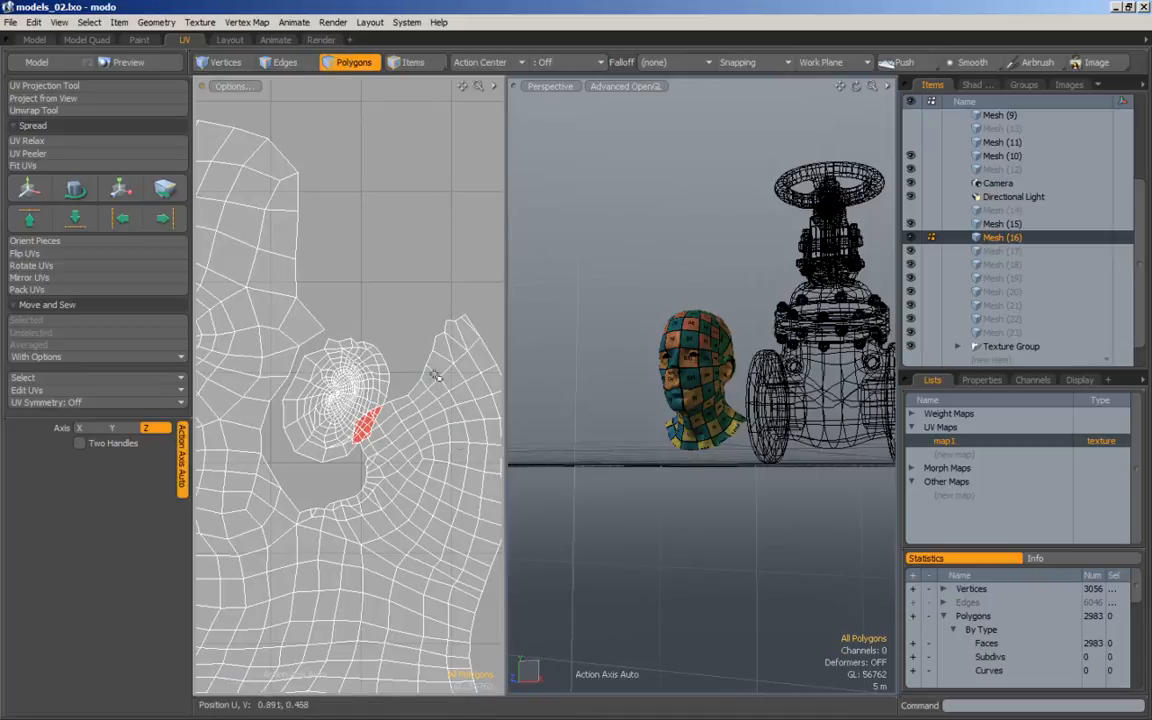
pyautogui.moveTo(428, 399)
pyautogui.mouseDown()
pyautogui.moveTo(435, 340)
pyautogui.moveTo(396, 424)
pyautogui.mouseUp()
pyautogui.moveTo(462, 328); pyautogui.dragTo(404, 412)
pyautogui.hotkey('shift', 'Up')
pyautogui.hotkey('shift', 'Up')
pyautogui.hotkey('shift', 'Up')
pyautogui.hotkey('shift', 'Up')
pyautogui.hotkey('shift', 'Up')
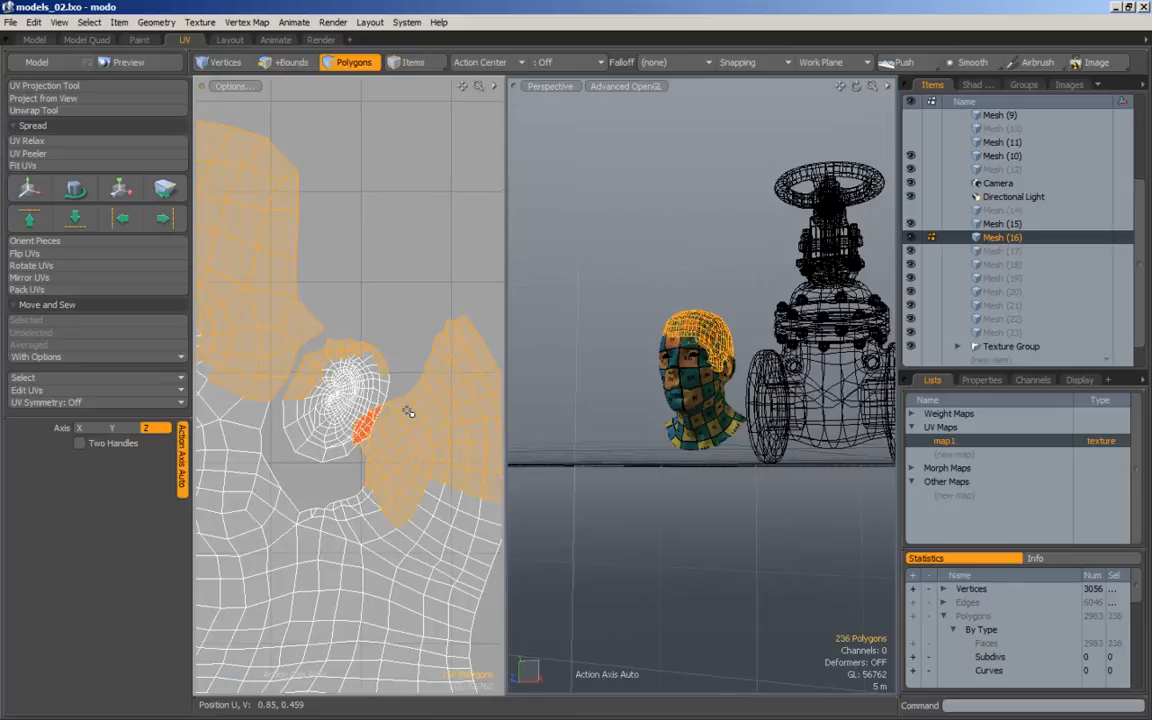
# Deselect the polygons on the face and top of the head, keeping only the flap behind the ear selected.
pyautogui.keyDown('ctrl'); pyautogui.moveTo(236, 400); pyautogui.dragTo(234, 401, button='right'); pyautogui.keyUp('ctrl')
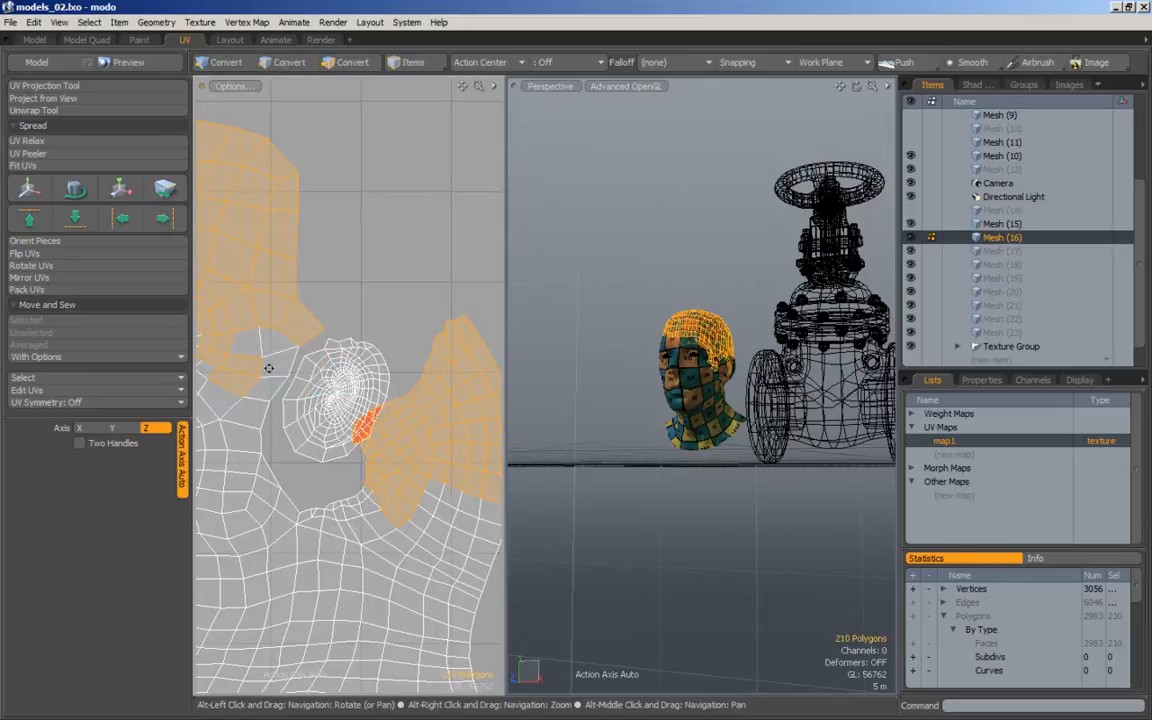
pyautogui.scroll(-2, 242, 380)
pyautogui.keyDown('alt'); pyautogui.moveTo(242, 380); pyautogui.dragTo(331, 429); pyautogui.keyUp('alt')
pyautogui.keyDown('ctrl'); pyautogui.moveTo(431, 246); pyautogui.dragTo(262, 464, button='right'); pyautogui.keyUp('ctrl')
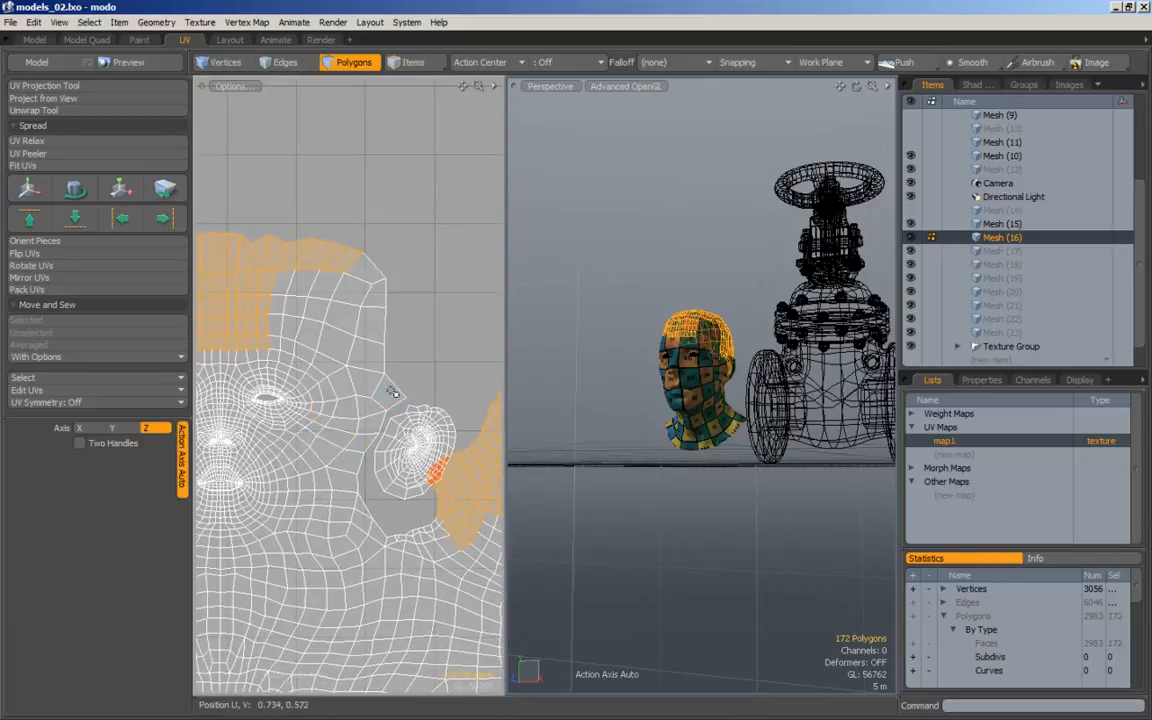
pyautogui.scroll(-2, 370, 311)
pyautogui.keyDown('alt'); pyautogui.moveTo(306, 324); pyautogui.dragTo(400, 396); pyautogui.keyUp('alt')
pyautogui.keyDown('ctrl'); pyautogui.moveTo(474, 261); pyautogui.dragTo(218, 428, button='right'); pyautogui.keyUp('ctrl')
pyautogui.keyDown('alt'); pyautogui.moveTo(316, 467); pyautogui.dragTo(259, 520, button='right'); pyautogui.keyUp('alt')
pyautogui.keyDown('ctrl'); pyautogui.moveTo(262, 430); pyautogui.dragTo(200, 532, button='right'); pyautogui.keyUp('ctrl')
pyautogui.keyDown('alt'); pyautogui.moveTo(339, 507); pyautogui.dragTo(225, 530); pyautogui.keyUp('alt')
pyautogui.keyDown('alt'); pyautogui.moveTo(375, 503); pyautogui.dragTo(342, 509, button='right'); pyautogui.keyUp('alt')
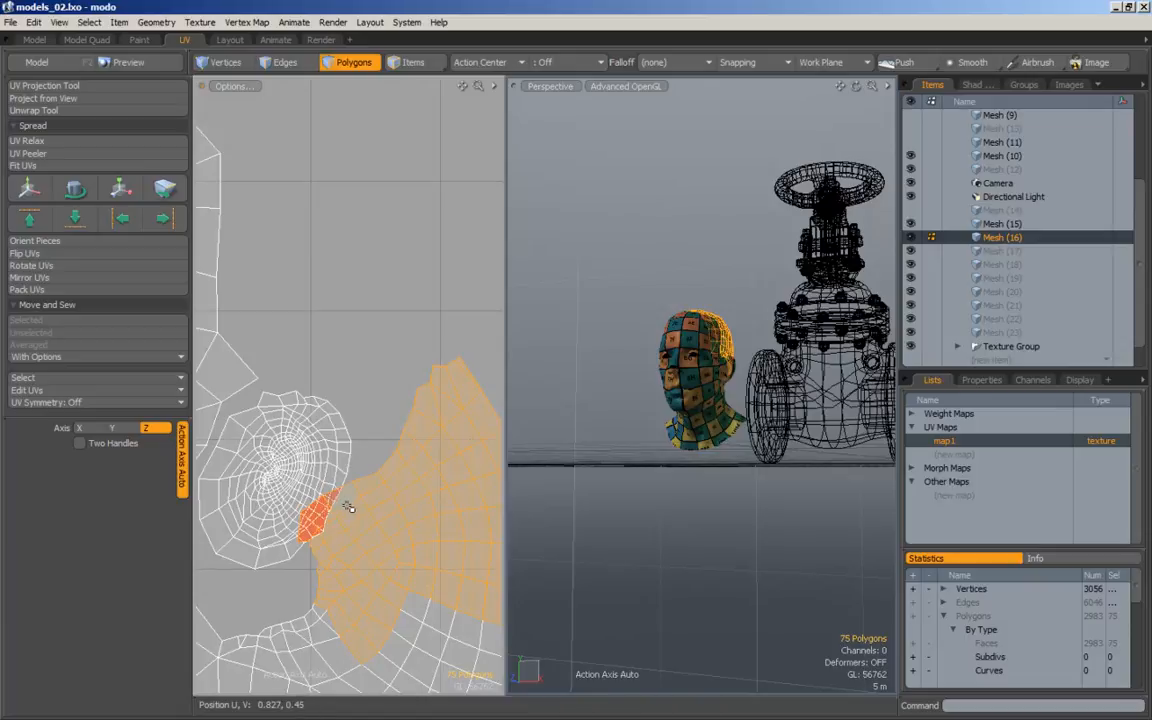
# Pull the flap behind the ear away from the overlapping ear island with Element Move, then clear the selection.
pyautogui.press('t')
pyautogui.moveTo(307, 508); pyautogui.dragTo(349, 470)
pyautogui.press('q')
pyautogui.moveTo(413, 450); pyautogui.dragTo(402, 427)
pyautogui.press('t')
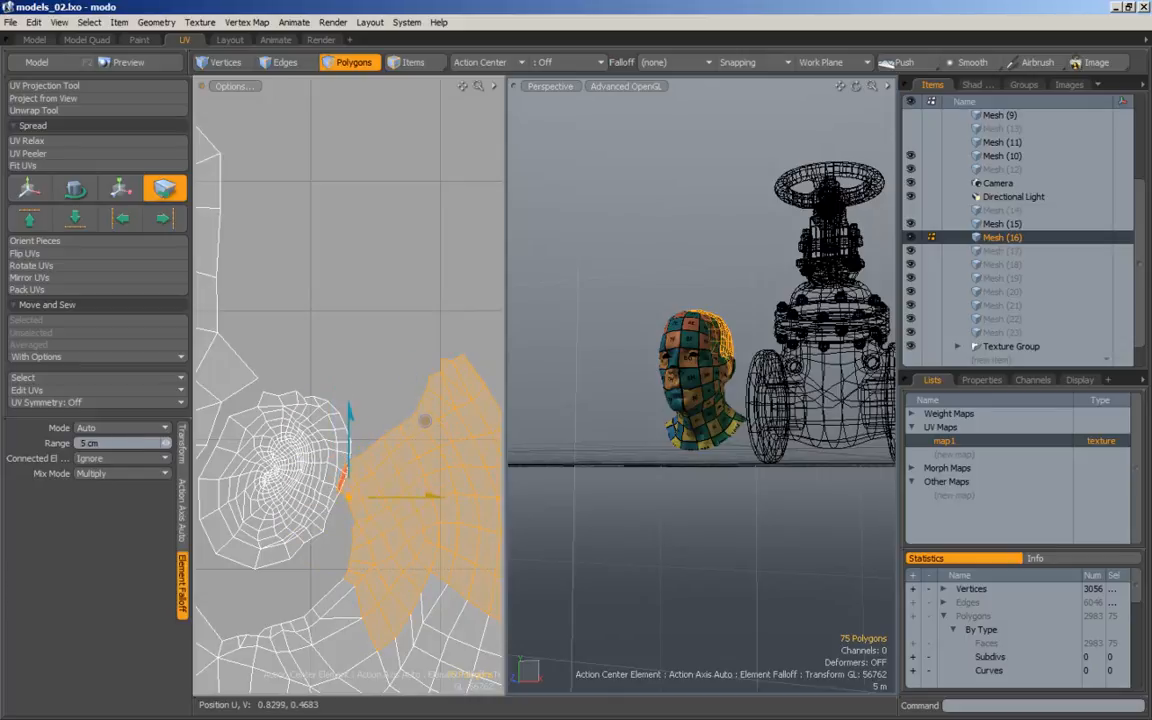
pyautogui.press('space')
pyautogui.click(360, 396)
pyautogui.scroll(-3, 290, 470)
pyautogui.keyDown('alt'); pyautogui.moveTo(280, 480); pyautogui.dragTo(355, 437); pyautogui.keyUp('alt')
pyautogui.scroll(-2, 318, 470)
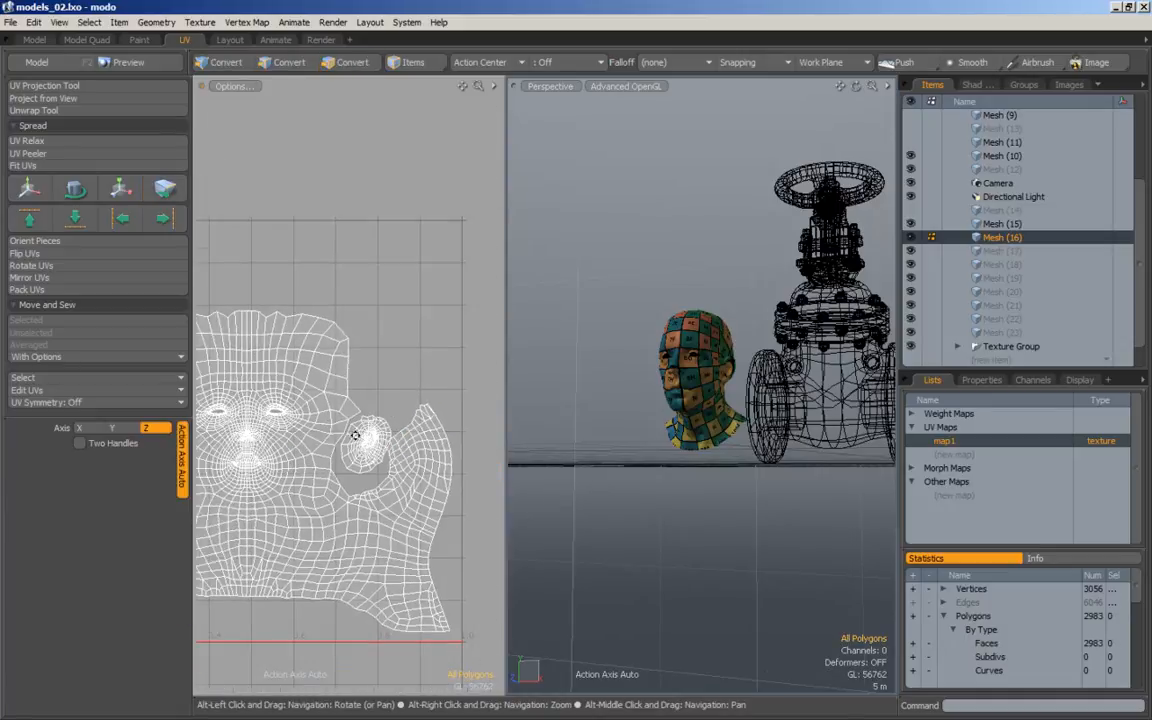
# Move the ear island slightly down and toward the face, clear of the flap behind it.
pyautogui.scroll(3, 405, 455)
pyautogui.doubleClick(398, 442)
pyautogui.scroll(2, 385, 430)
pyautogui.press('y')
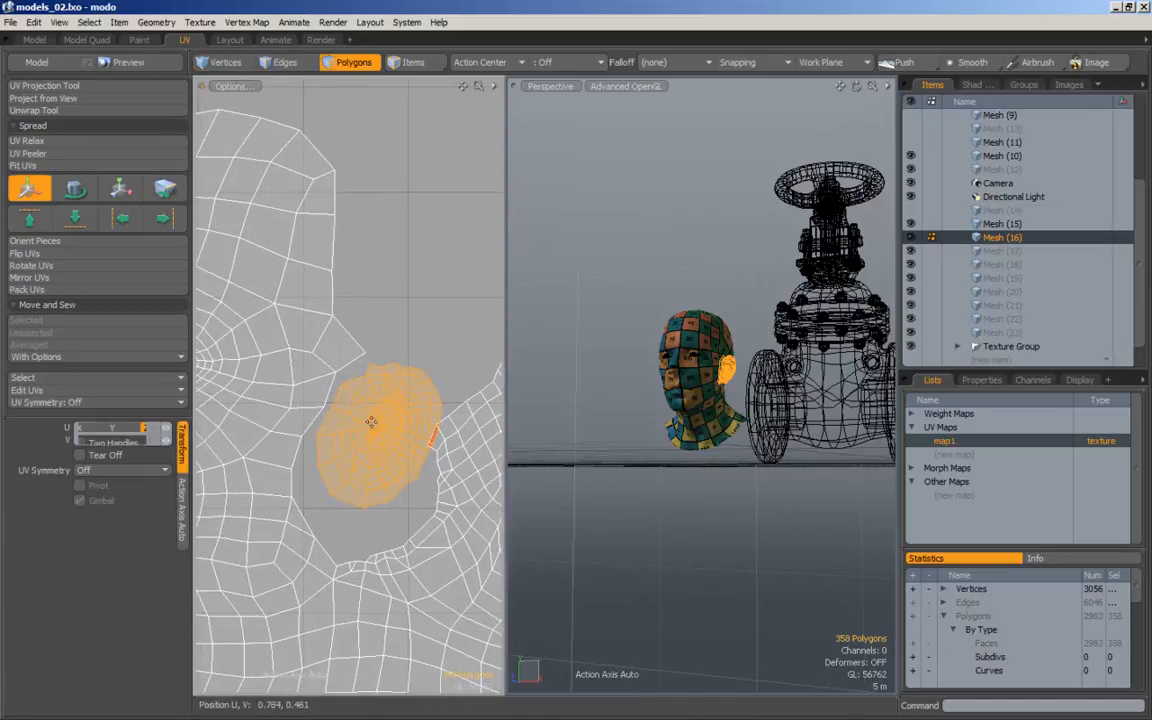
pyautogui.press('space')
pyautogui.click(437, 344)
# Sew the six front border edges of the ear island to the head, connecting to Average.
pyautogui.press('space')
pyautogui.press('space')
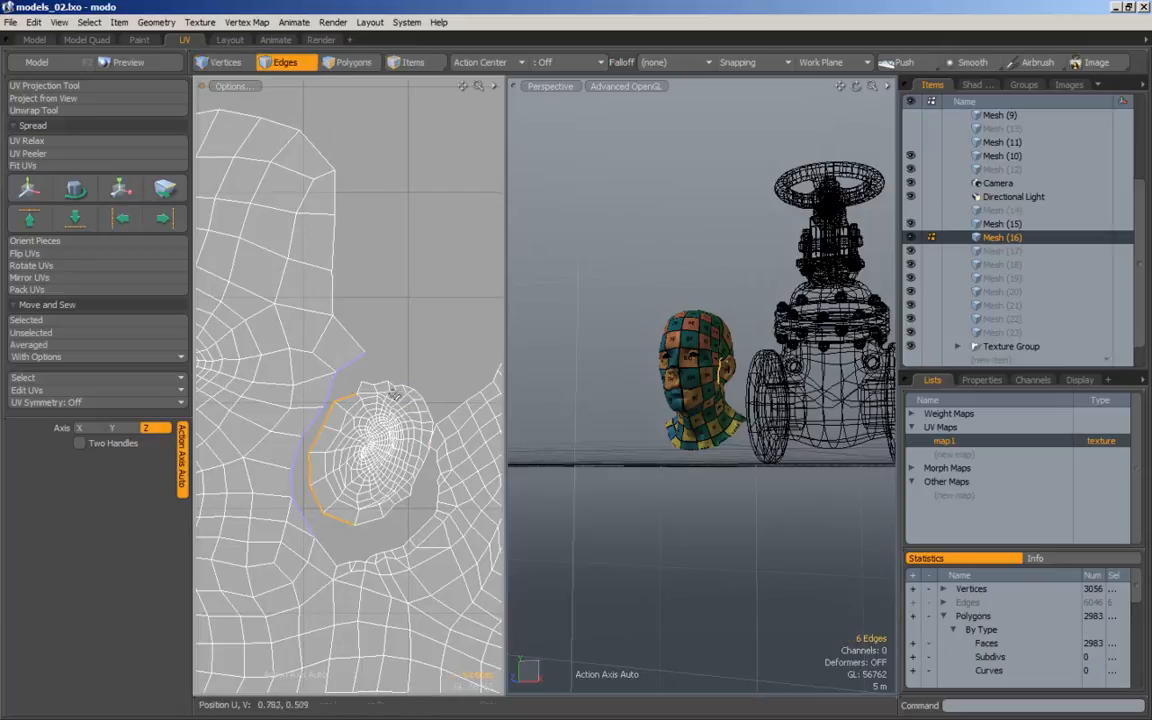
pyautogui.scroll(1, 385, 398)
pyautogui.rightClick(337, 532)
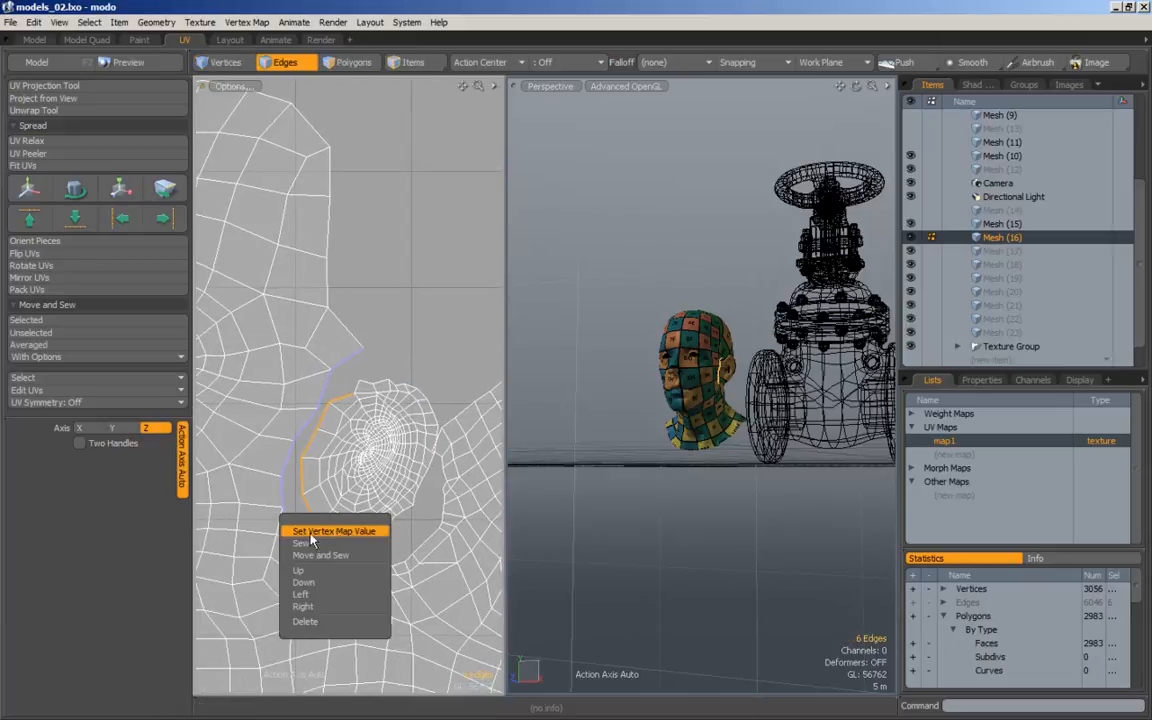
pyautogui.click(350, 535)
pyautogui.click(836, 417)
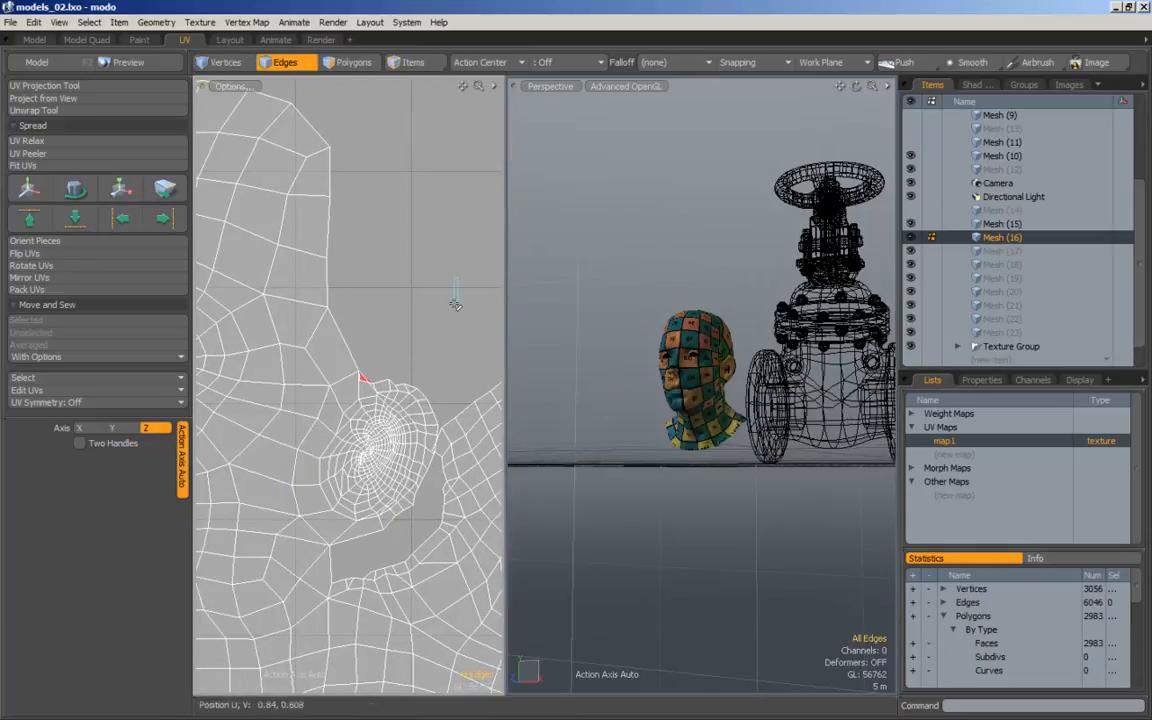
# Move the first overlapping vertex at the upper junction of ear and head up and outward to unfold it.
pyautogui.click(241, 65)
pyautogui.keyDown('ctrl'); pyautogui.keyDown('alt'); pyautogui.moveTo(437, 391); pyautogui.dragTo(518, 392); pyautogui.keyUp('alt'); pyautogui.keyUp('ctrl')
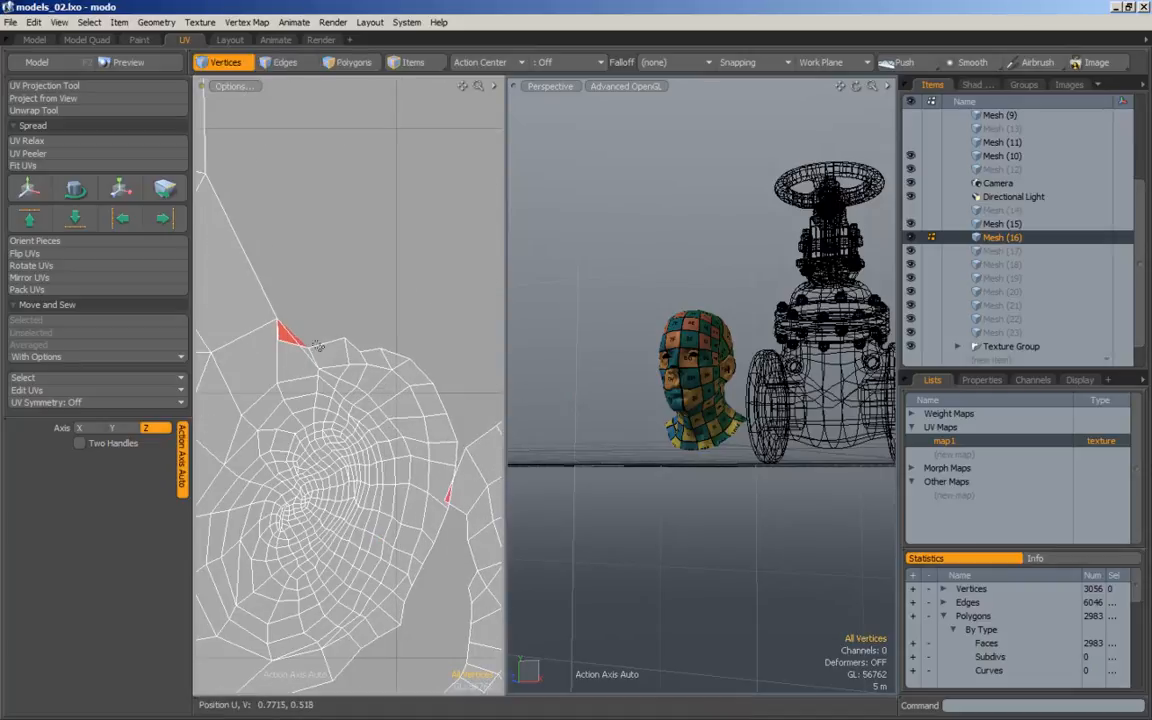
pyautogui.moveTo(278, 348); pyautogui.dragTo(289, 359, button='right')
pyautogui.press('w')
pyautogui.moveTo(294, 364); pyautogui.dragTo(320, 335)
pyautogui.press('space')
# Move the neighbouring vertex on the ear's upper border up and outward to smooth the sewn outline.
pyautogui.moveTo(299, 332); pyautogui.dragTo(320, 358, button='right')
pyautogui.press('w')
pyautogui.moveTo(322, 359); pyautogui.dragTo(342, 343)
pyautogui.keyDown('ctrl'); pyautogui.keyDown('alt'); pyautogui.moveTo(365, 285); pyautogui.dragTo(292, 300); pyautogui.keyUp('alt'); pyautogui.keyUp('ctrl')
pyautogui.press('space')
pyautogui.click(349, 41)
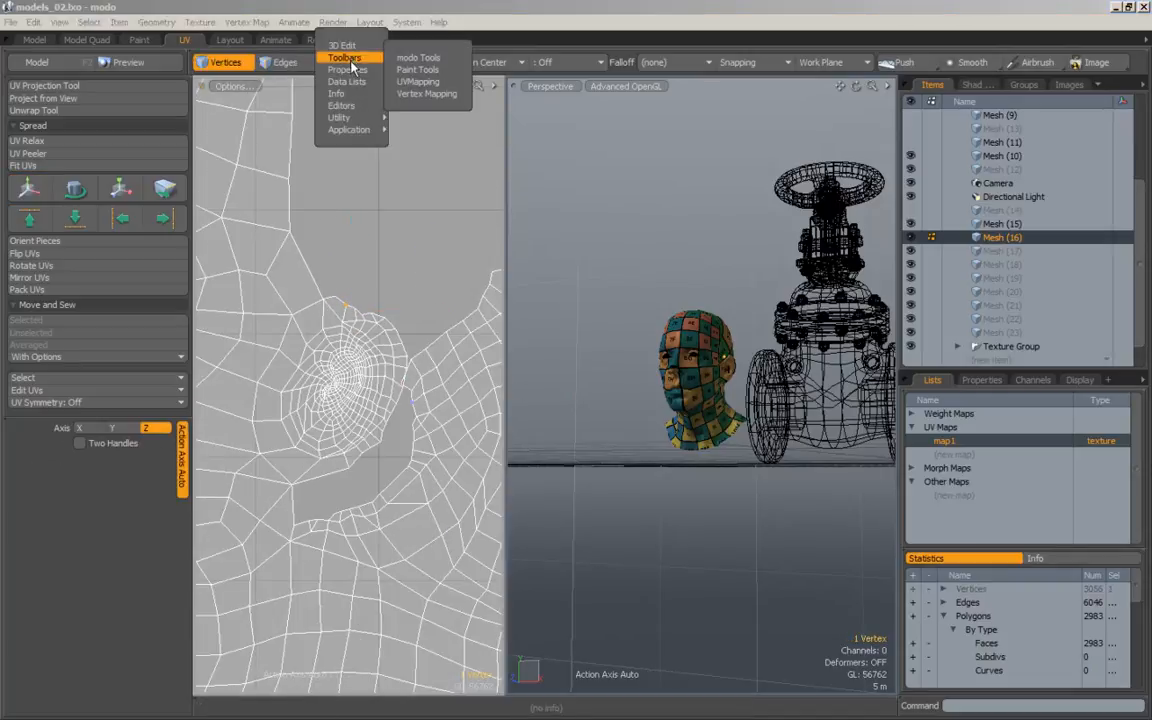
pyautogui.click(348, 6)
# Select the main head island with its sewn ear and relax it with UV Relax.
pyautogui.click(348, 66)
pyautogui.keyDown('ctrl'); pyautogui.keyDown('alt'); pyautogui.moveTo(355, 137); pyautogui.dragTo(352, 319); pyautogui.keyUp('alt'); pyautogui.keyUp('ctrl')
pyautogui.doubleClick(389, 279)
pyautogui.click(67, 141)
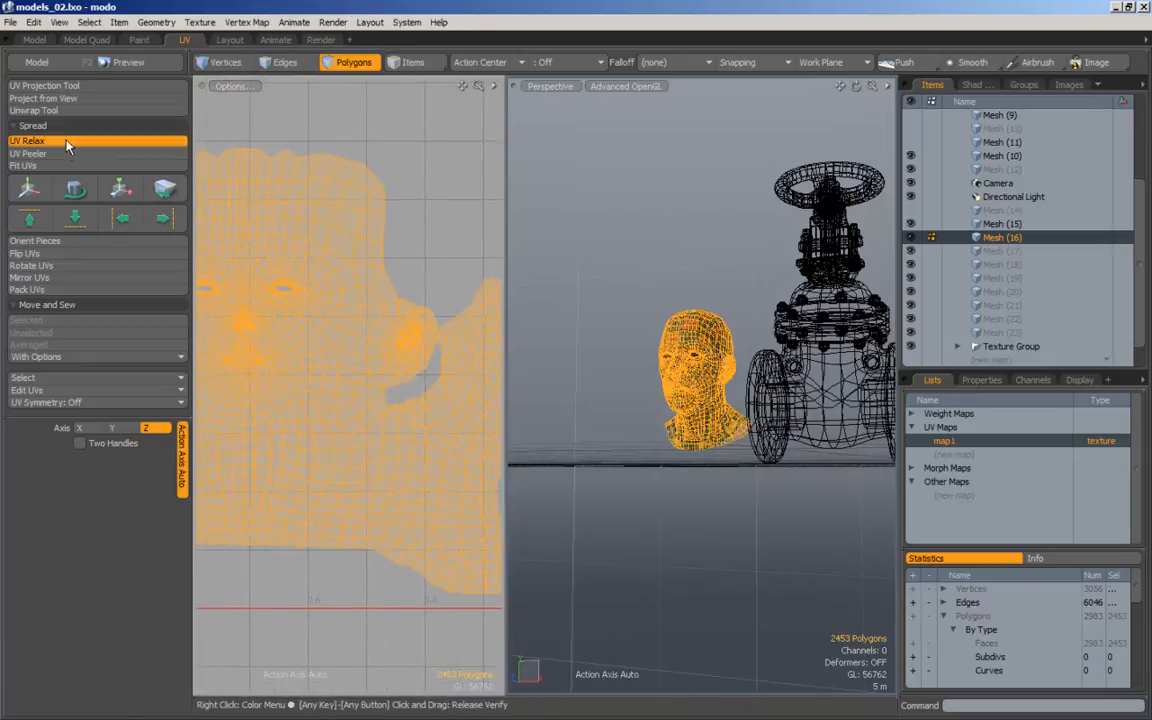
pyautogui.press('space')
pyautogui.click(443, 250)
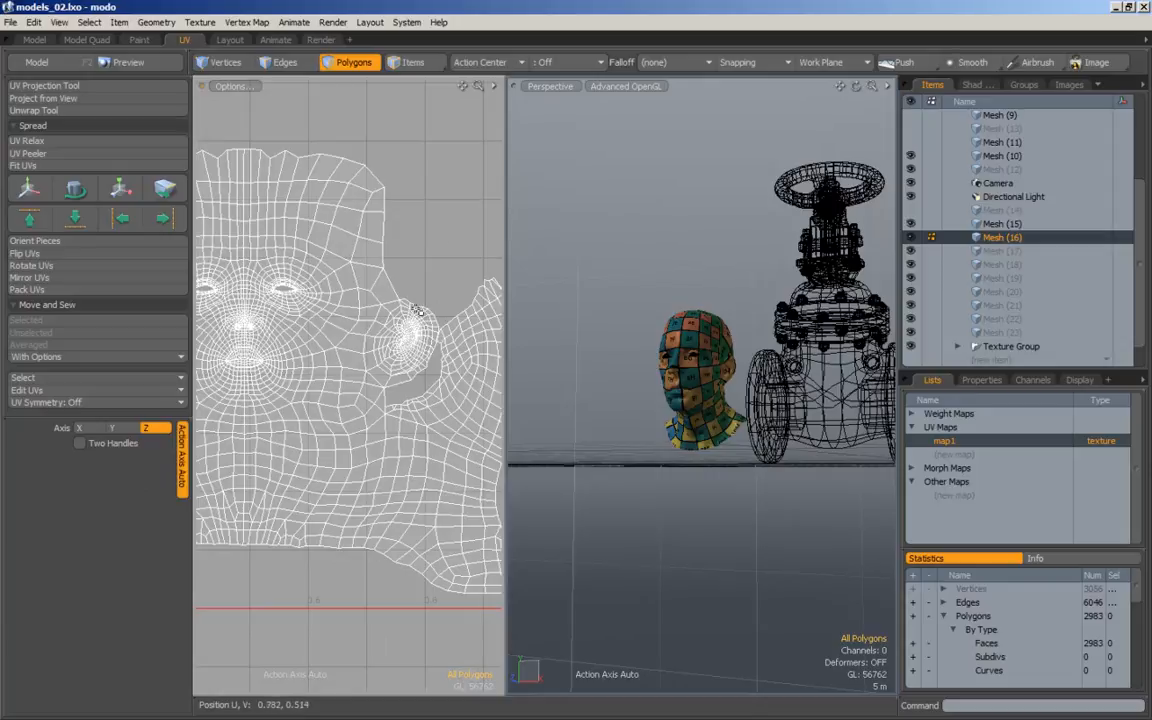
# Move the loose island beside the unattached ear down and toward the main head island.
pyautogui.keyDown('alt'); pyautogui.moveTo(466, 298); pyautogui.dragTo(415, 321); pyautogui.keyUp('alt')
pyautogui.keyDown('ctrl'); pyautogui.keyDown('alt'); pyautogui.moveTo(360, 400); pyautogui.dragTo(387, 438); pyautogui.keyUp('alt'); pyautogui.keyUp('ctrl')
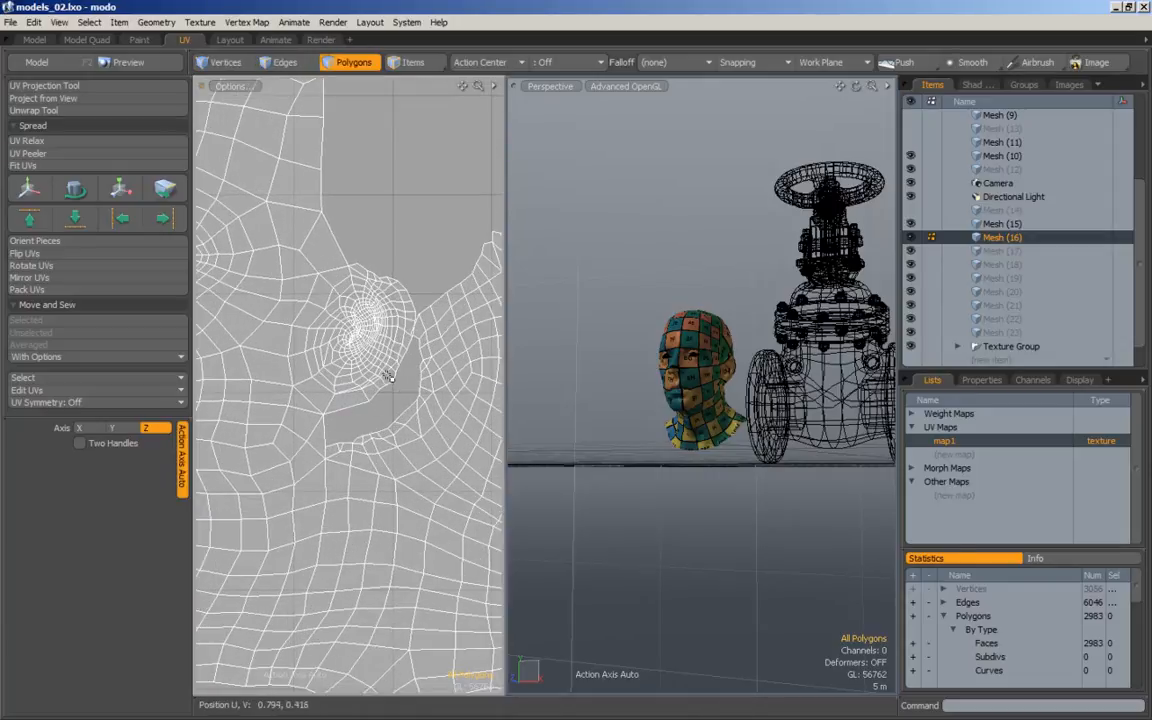
pyautogui.keyDown('ctrl'); pyautogui.keyDown('alt'); pyautogui.moveTo(448, 276); pyautogui.dragTo(375, 283); pyautogui.keyUp('alt'); pyautogui.keyUp('ctrl')
pyautogui.keyDown('alt'); pyautogui.moveTo(348, 305); pyautogui.dragTo(389, 383); pyautogui.keyUp('alt')
pyautogui.click(242, 236)
pyautogui.doubleClick(243, 240)
pyautogui.press('w')
pyautogui.moveTo(246, 241); pyautogui.dragTo(274, 302)
pyautogui.press('q')
pyautogui.click(373, 202)
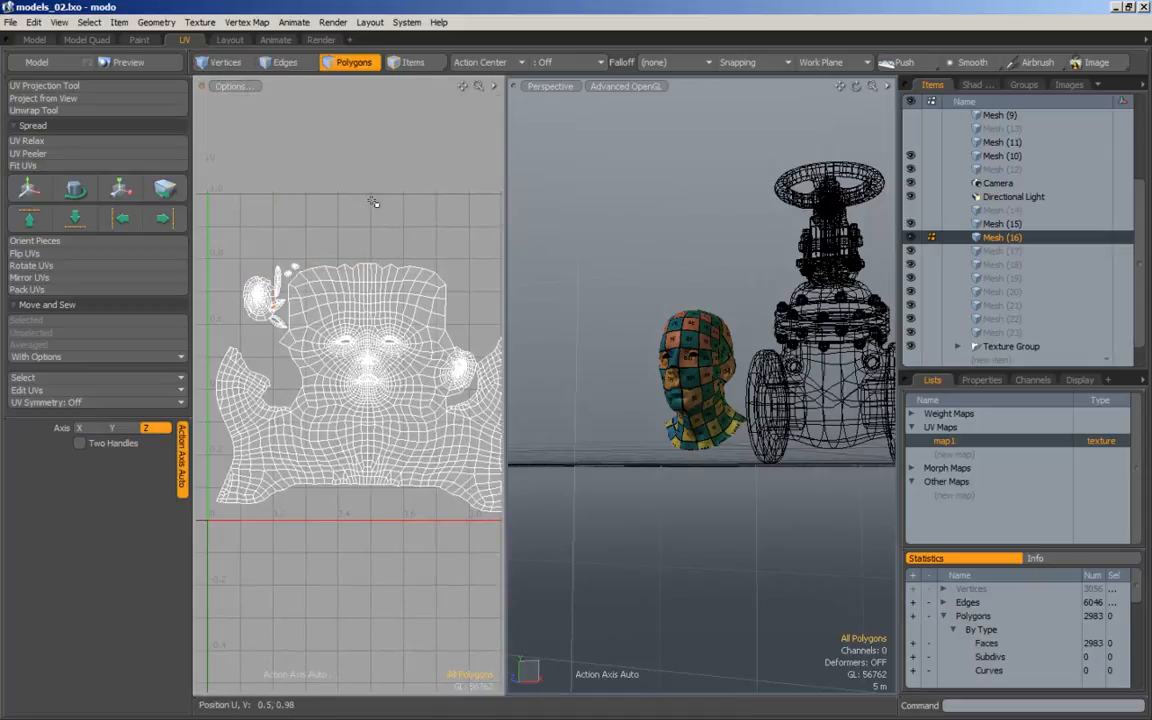
# Straighten the forehead border edges along the top of the head island by aligning them upward.
pyautogui.keyDown('alt'); pyautogui.moveTo(428, 308); pyautogui.dragTo(397, 325); pyautogui.keyUp('alt')
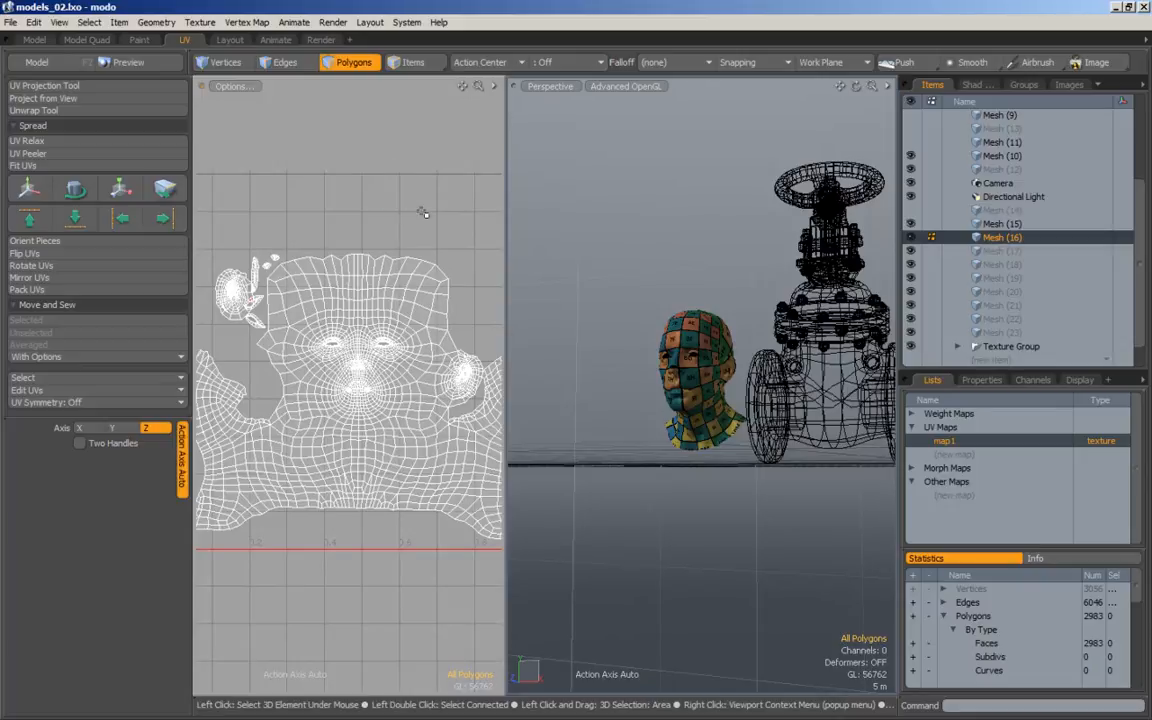
pyautogui.keyDown('ctrl'); pyautogui.keyDown('alt'); pyautogui.moveTo(420, 240); pyautogui.dragTo(411, 372); pyautogui.keyUp('alt'); pyautogui.keyUp('ctrl')
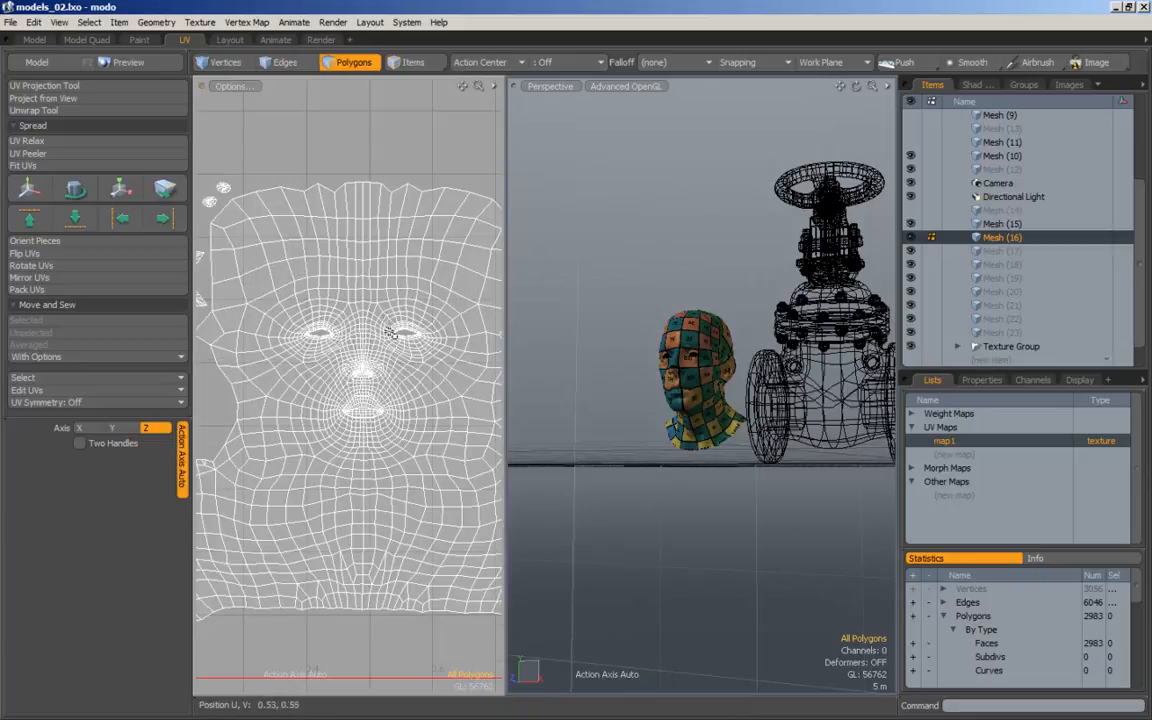
pyautogui.keyDown('alt'); pyautogui.moveTo(432, 303); pyautogui.dragTo(361, 315); pyautogui.keyUp('alt')
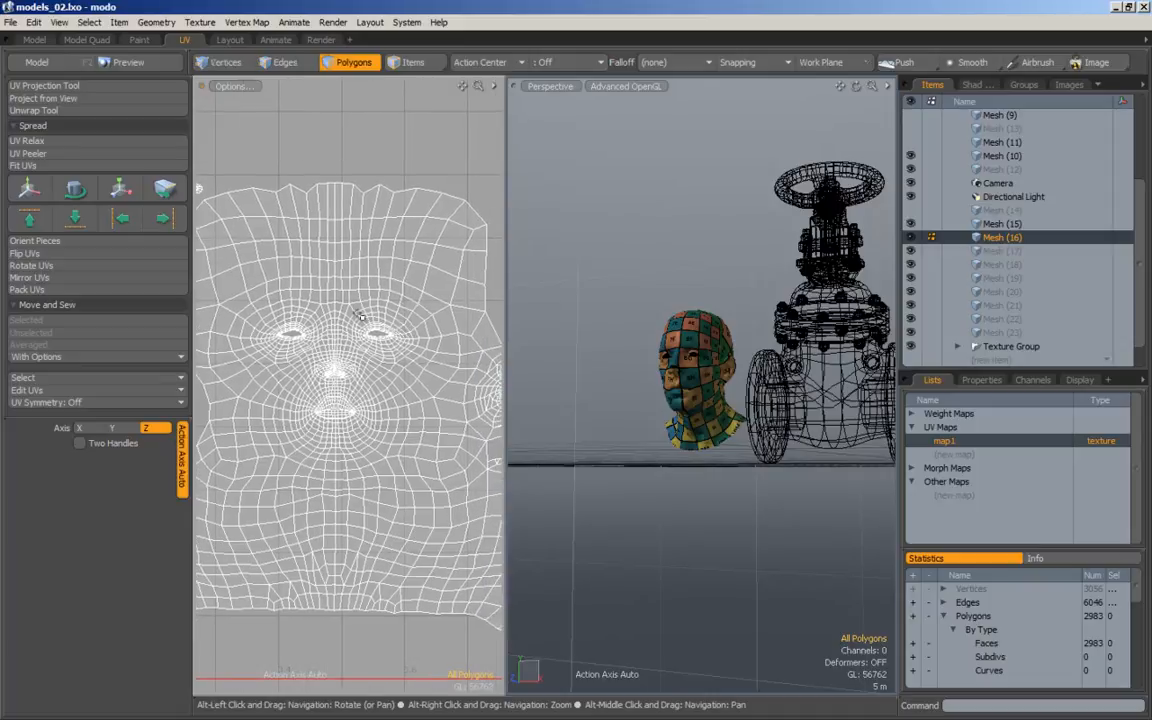
pyautogui.scroll(-1, 299, 170)
pyautogui.keyDown('alt'); pyautogui.moveTo(300, 186); pyautogui.dragTo(321, 208); pyautogui.keyUp('alt')
pyautogui.click(288, 61)
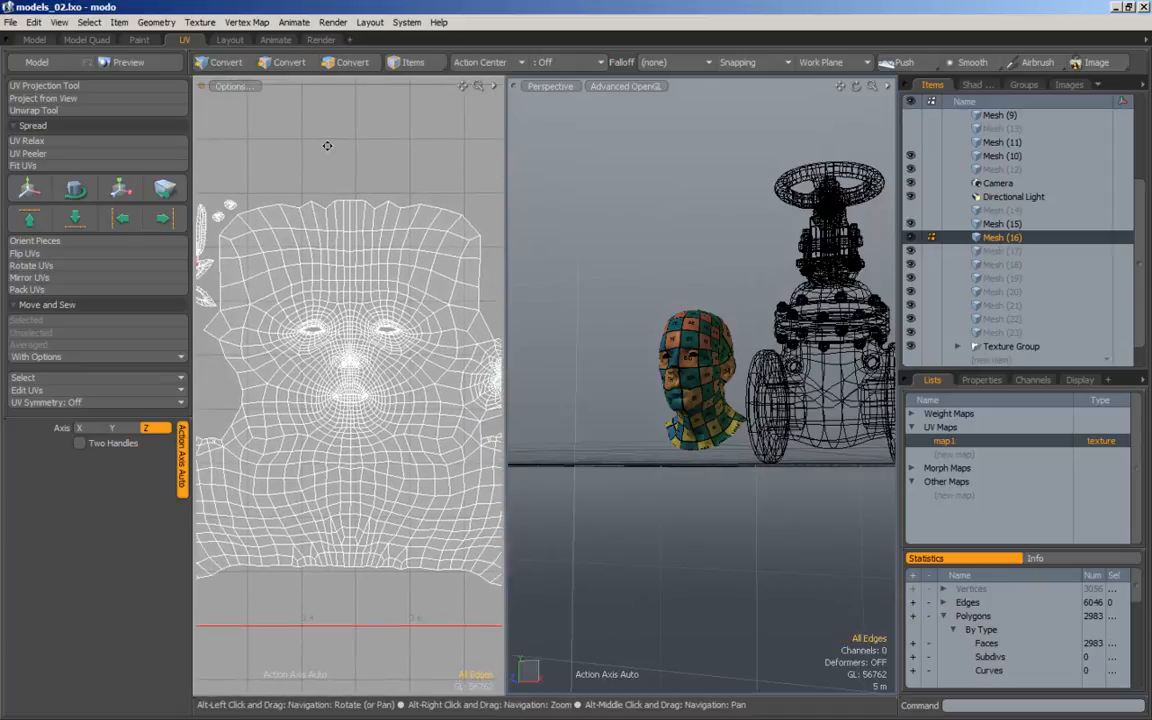
pyautogui.keyDown('alt'); pyautogui.moveTo(326, 146); pyautogui.dragTo(302, 188); pyautogui.keyUp('alt')
pyautogui.moveTo(430, 251); pyautogui.dragTo(414, 232)
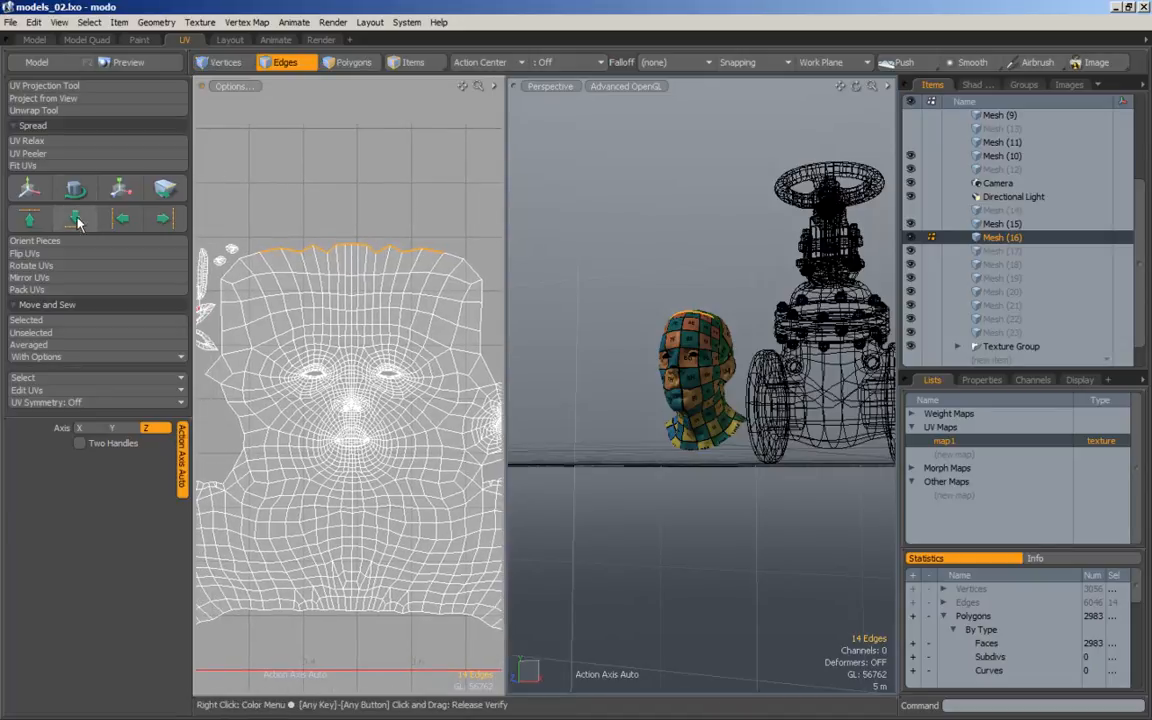
pyautogui.click(47, 222)
pyautogui.moveTo(322, 146); pyautogui.dragTo(383, 195, button='right')
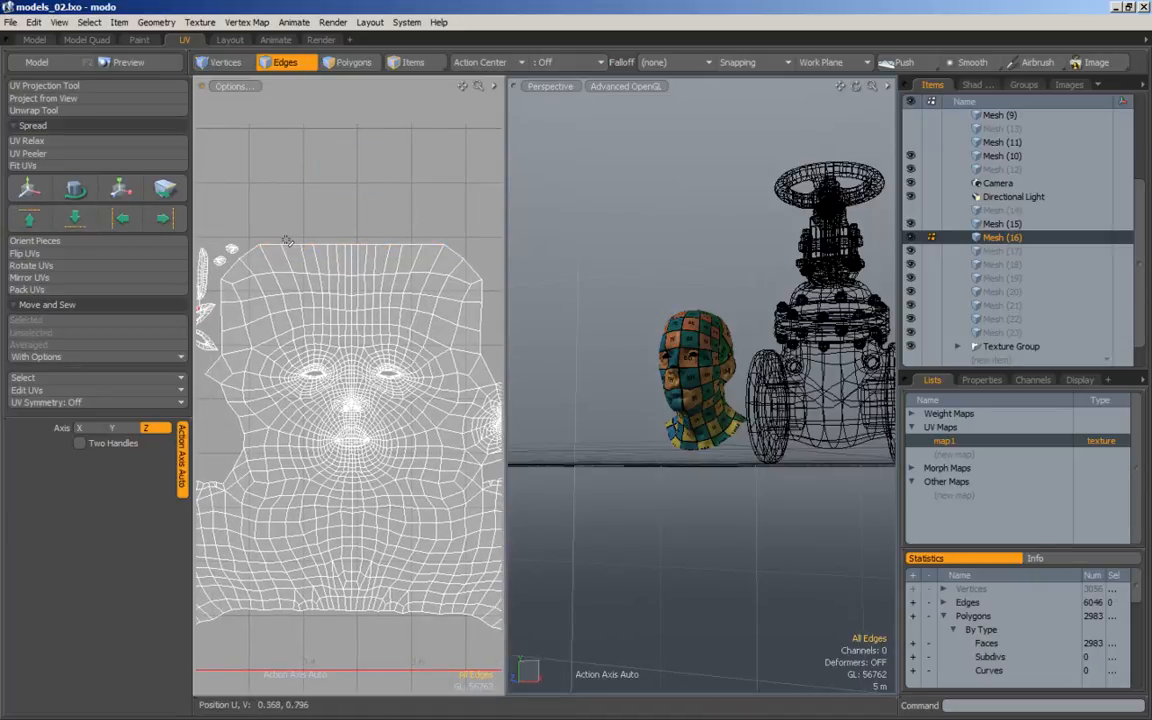
# Relax the whole head island using UV Relax in Unwrap mode with Lock Boundary on.
pyautogui.click(350, 62)
pyautogui.doubleClick(360, 329)
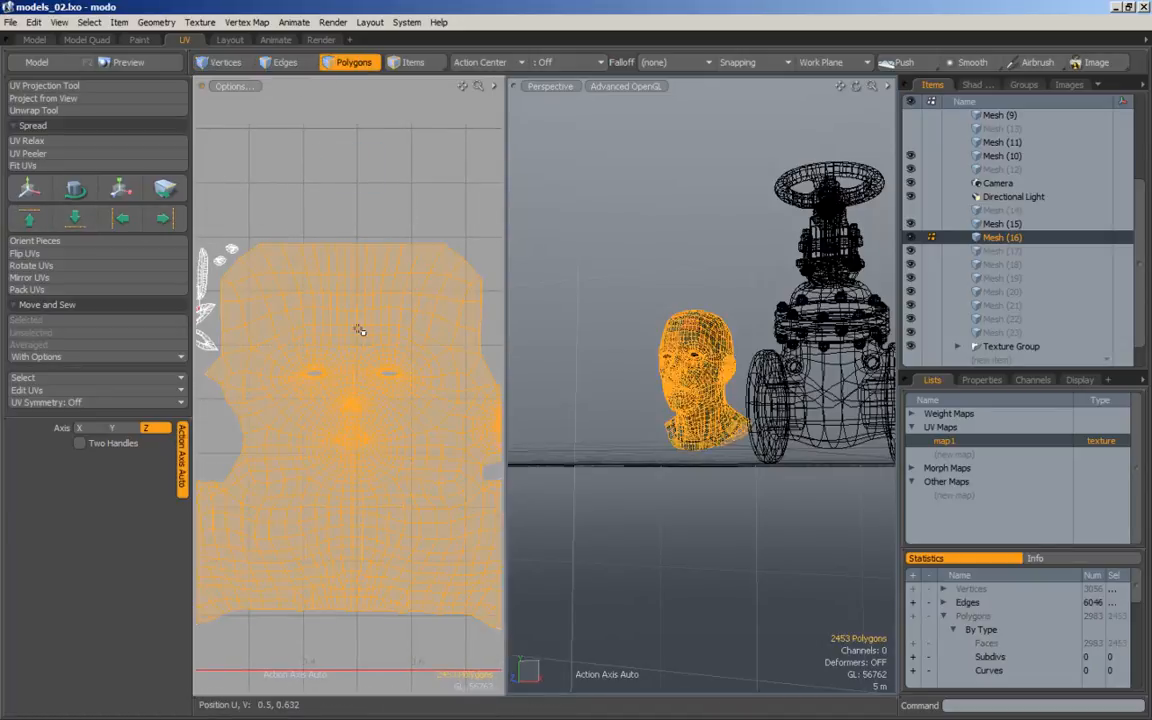
pyautogui.click(37, 141)
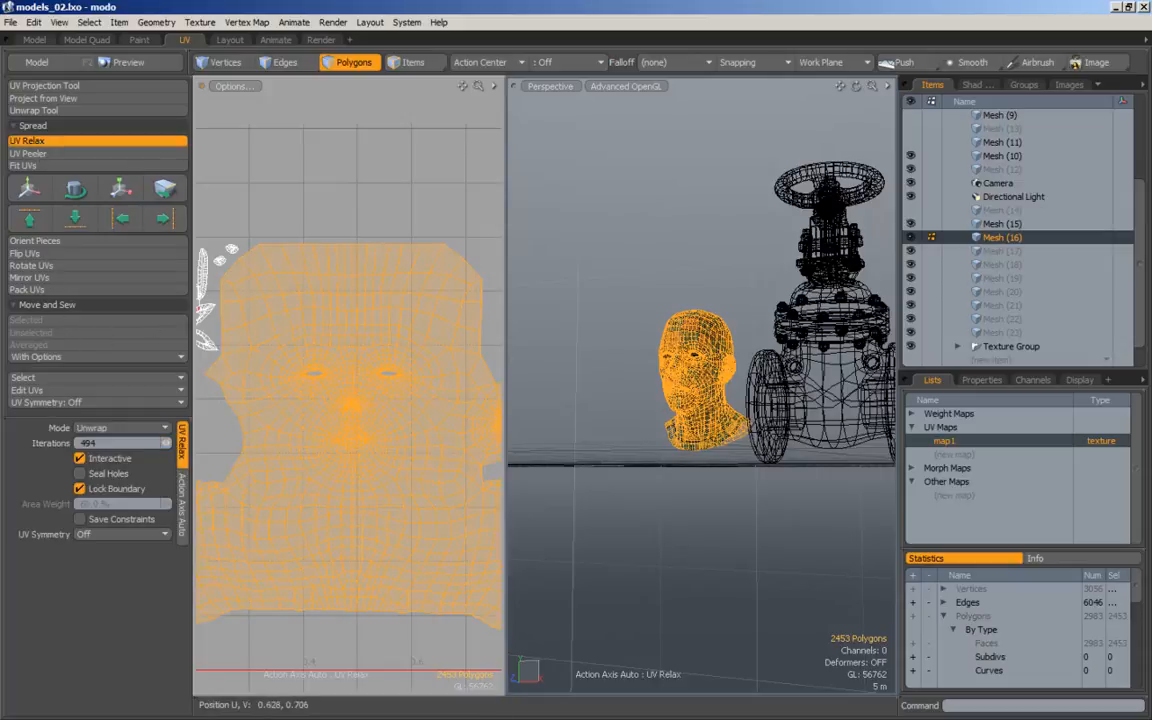
pyautogui.press('space')
pyautogui.moveTo(378, 178); pyautogui.dragTo(467, 233, button='right')
# Check the checker texture across the forehead seam and undo the relax and the straightening of the forehead border edges.
pyautogui.keyDown('alt'); pyautogui.moveTo(640, 335); pyautogui.dragTo(784, 365, button='right'); pyautogui.keyUp('alt')
pyautogui.keyDown('alt'); pyautogui.moveTo(784, 365); pyautogui.dragTo(688, 239); pyautogui.keyUp('alt')
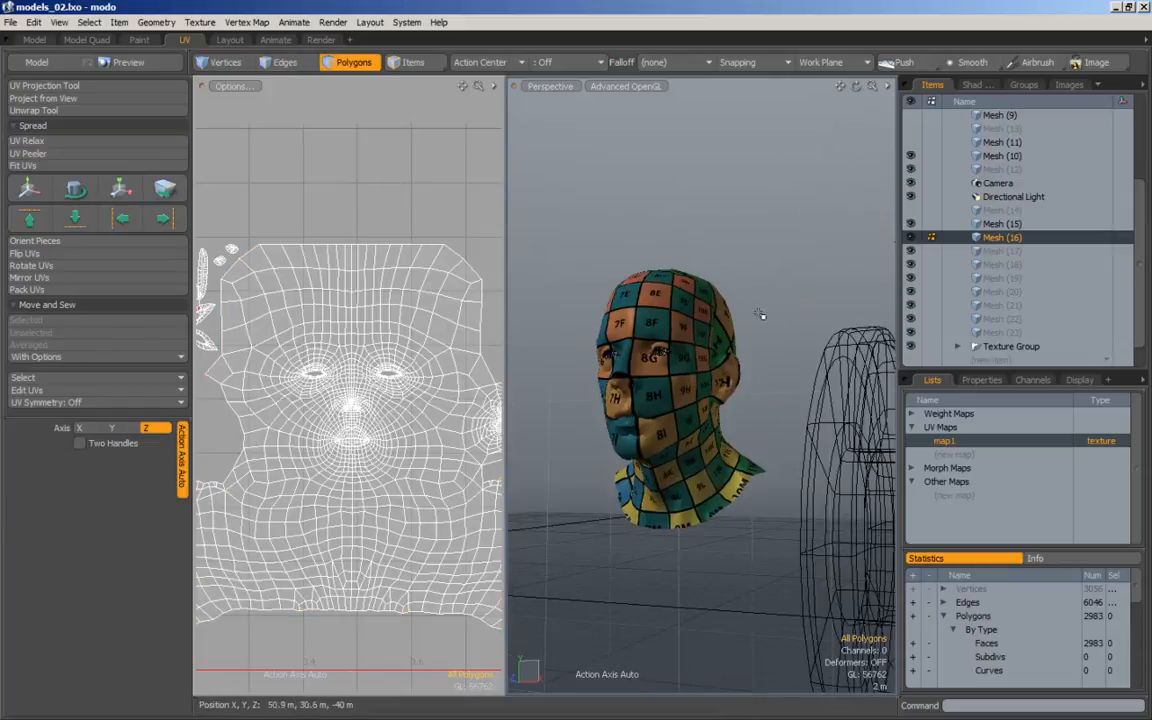
pyautogui.keyDown('alt'); pyautogui.moveTo(761, 314); pyautogui.dragTo(659, 342); pyautogui.keyUp('alt')
pyautogui.keyDown('alt'); pyautogui.moveTo(659, 342); pyautogui.dragTo(702, 350, button='right'); pyautogui.keyUp('alt')
pyautogui.keyDown('alt'); pyautogui.moveTo(702, 350); pyautogui.dragTo(724, 404); pyautogui.keyUp('alt')
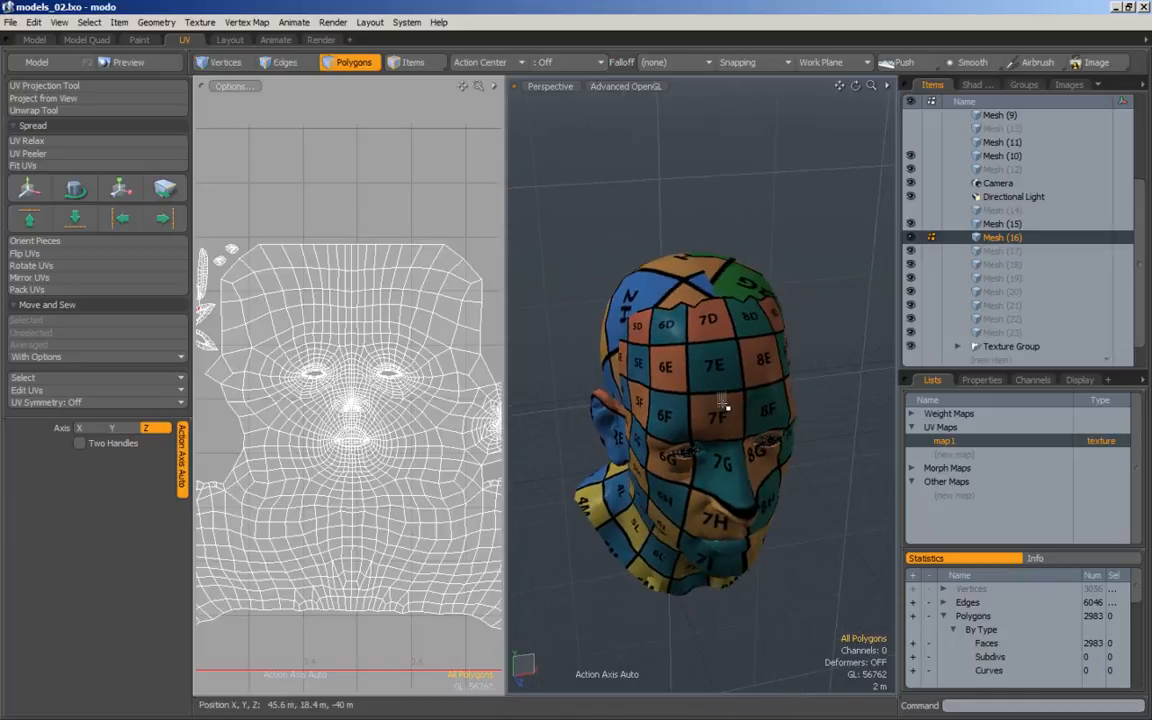
pyautogui.keyDown('alt'); pyautogui.moveTo(685, 307); pyautogui.dragTo(651, 328); pyautogui.keyUp('alt')
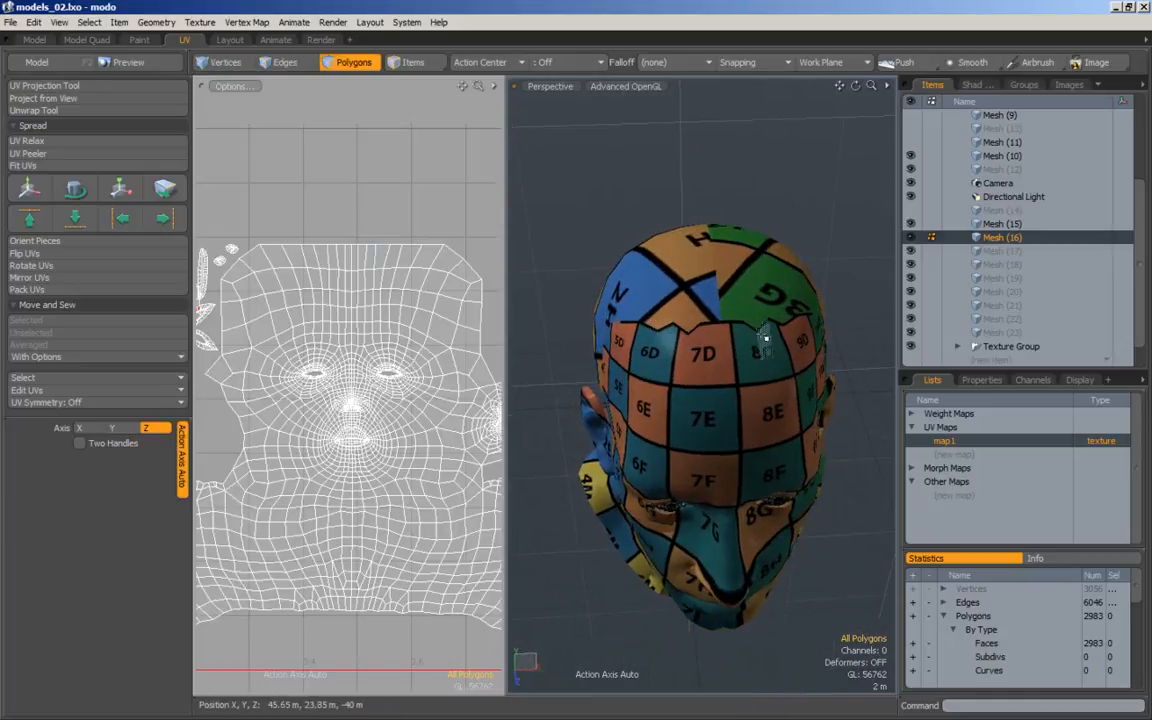
pyautogui.hotkey('ctrl', 'z')
pyautogui.hotkey('ctrl', 'z')
pyautogui.hotkey('ctrl', 'z')
pyautogui.hotkey('ctrl', 'z')
pyautogui.hotkey('ctrl', 'z')
pyautogui.hotkey('ctrl', 'z')
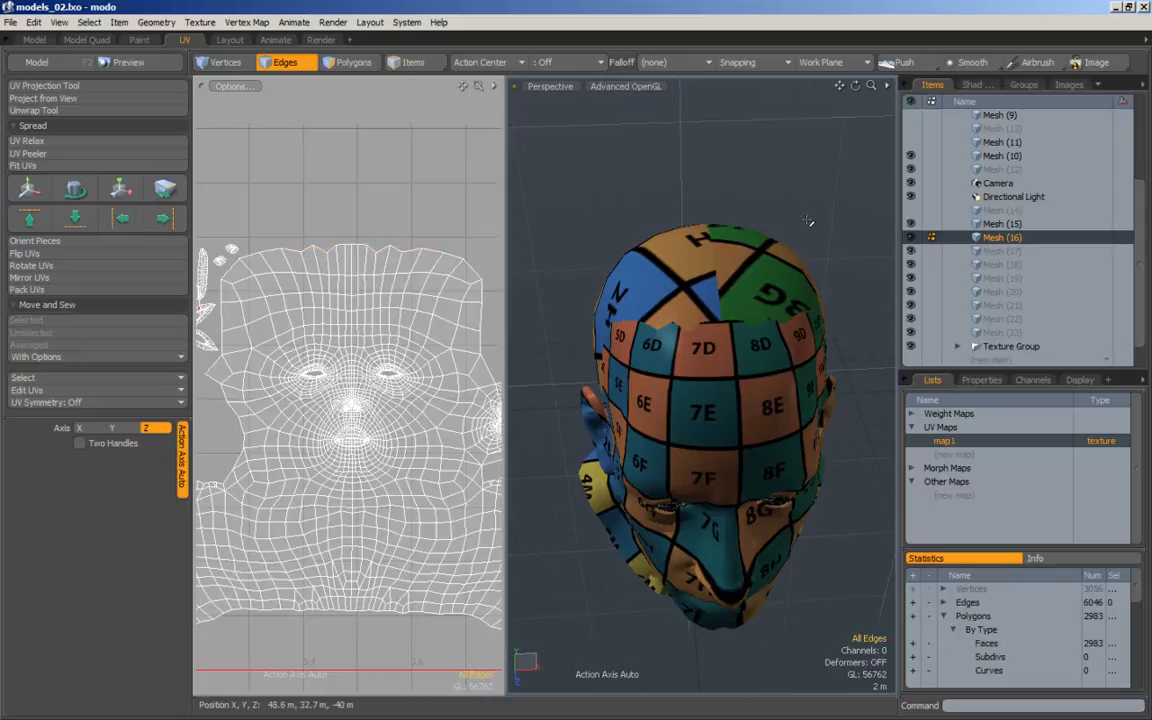
# Make the eye mesh, Mesh (15), the active item and examine the eyeballs inside the head wireframe.
pyautogui.keyDown('alt'); pyautogui.moveTo(700, 306); pyautogui.dragTo(628, 282); pyautogui.keyUp('alt')
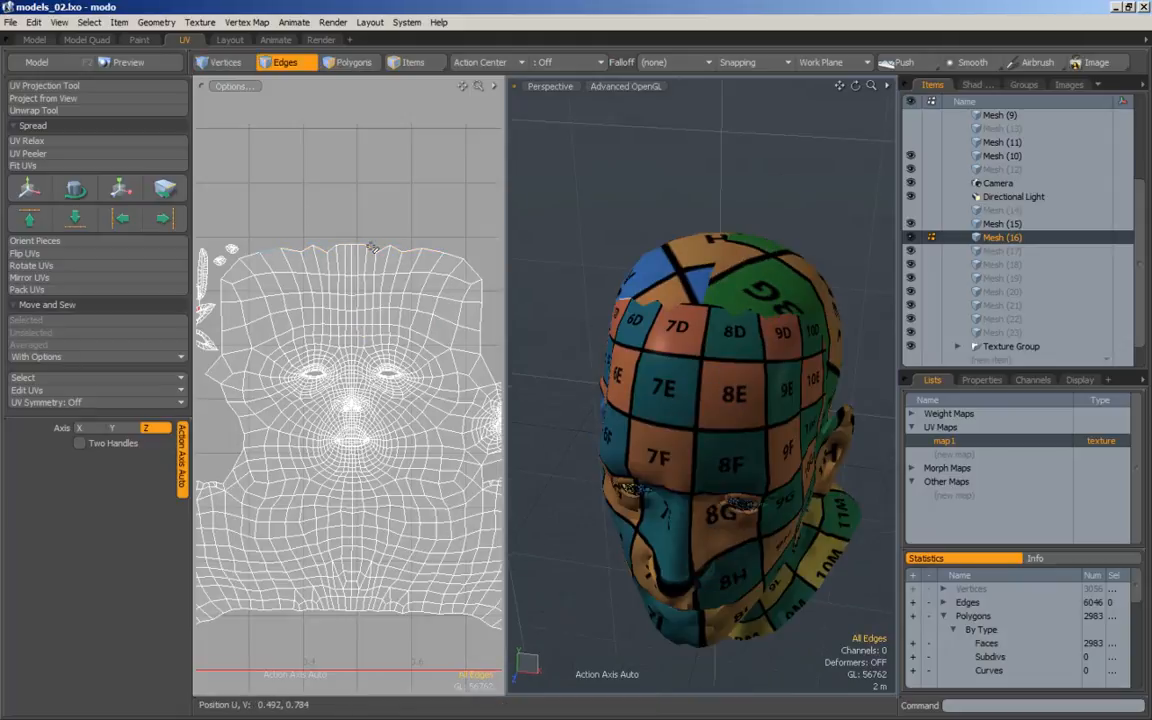
pyautogui.keyDown('alt'); pyautogui.moveTo(629, 302); pyautogui.dragTo(568, 286); pyautogui.keyUp('alt')
pyautogui.scroll(-4, 728, 362)
pyautogui.keyDown('alt'); pyautogui.moveTo(736, 425); pyautogui.dragTo(805, 364); pyautogui.keyUp('alt')
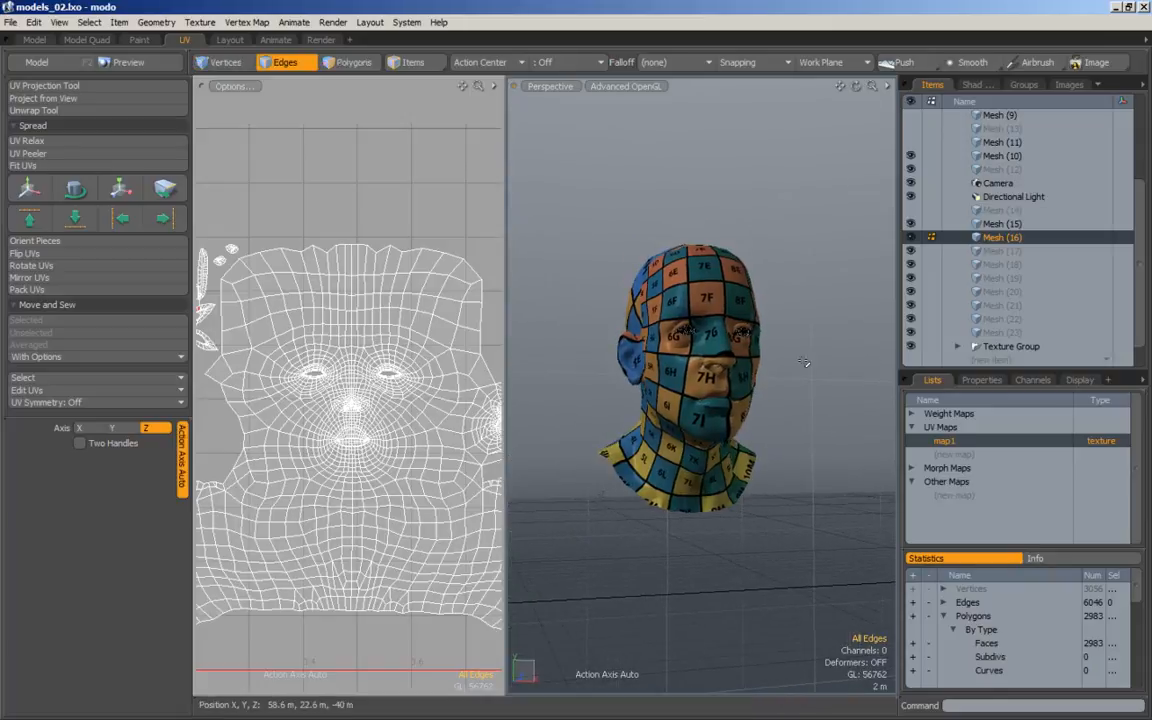
pyautogui.click(1002, 224)
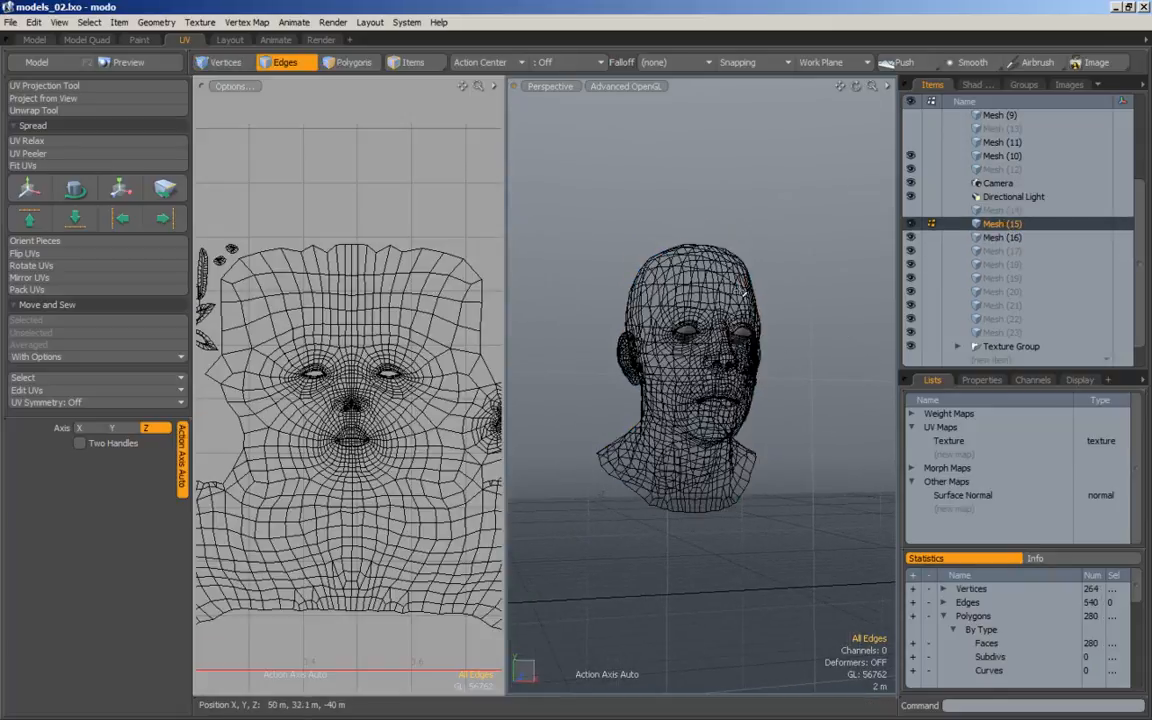
pyautogui.moveTo(589, 256); pyautogui.dragTo(824, 400, button='right')
pyautogui.scroll(4, 708, 320)
pyautogui.keyDown('alt'); pyautogui.moveTo(708, 322); pyautogui.dragTo(848, 351); pyautogui.keyUp('alt')
pyautogui.click(769, 364)
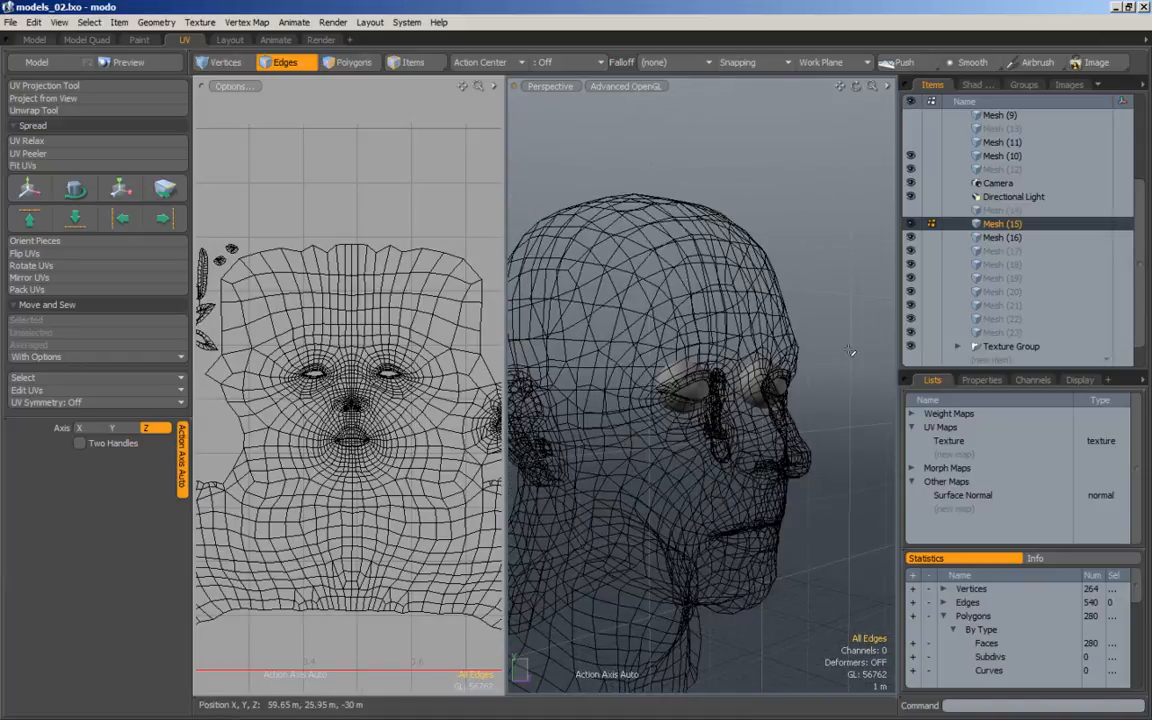
pyautogui.click(358, 70)
pyautogui.keyDown('alt'); pyautogui.moveTo(721, 299); pyautogui.dragTo(701, 314); pyautogui.keyUp('alt')
pyautogui.keyDown('alt'); pyautogui.moveTo(645, 410); pyautogui.dragTo(677, 442); pyautogui.keyUp('alt')
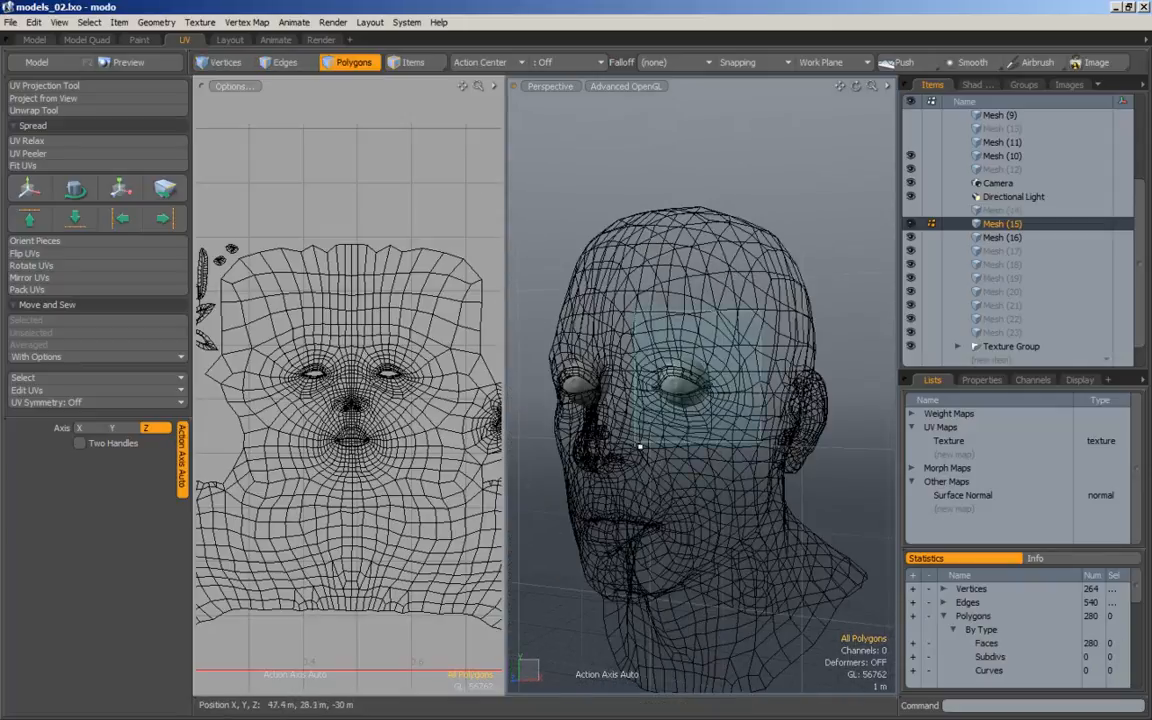
# Select the polygons of an eyeball in Mesh (15) to inspect it and display the mesh's Texture UV map.
pyautogui.doubleClick(688, 402)
pyautogui.keyDown('ctrl'); pyautogui.keyDown('alt'); pyautogui.moveTo(688, 403); pyautogui.dragTo(668, 319); pyautogui.keyUp('alt'); pyautogui.keyUp('ctrl')
pyautogui.click(742, 352)
pyautogui.keyDown('ctrl'); pyautogui.keyDown('alt'); pyautogui.moveTo(740, 411); pyautogui.dragTo(763, 344); pyautogui.keyUp('alt'); pyautogui.keyUp('ctrl')
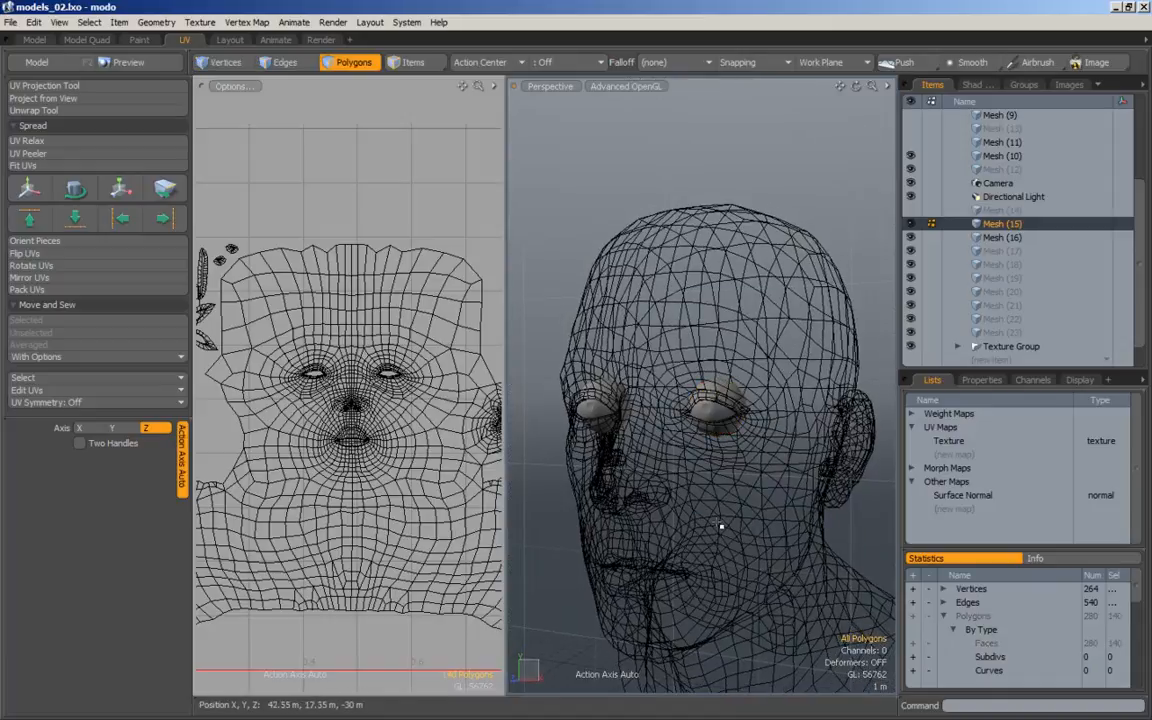
pyautogui.doubleClick(720, 408)
pyautogui.click(697, 496)
pyautogui.keyDown('ctrl'); pyautogui.keyDown('alt'); pyautogui.moveTo(697, 496); pyautogui.dragTo(652, 455); pyautogui.keyUp('alt'); pyautogui.keyUp('ctrl')
pyautogui.moveTo(750, 282); pyautogui.dragTo(580, 452)
pyautogui.moveTo(707, 437); pyautogui.dragTo(735, 490)
pyautogui.moveTo(775, 282); pyautogui.dragTo(567, 436)
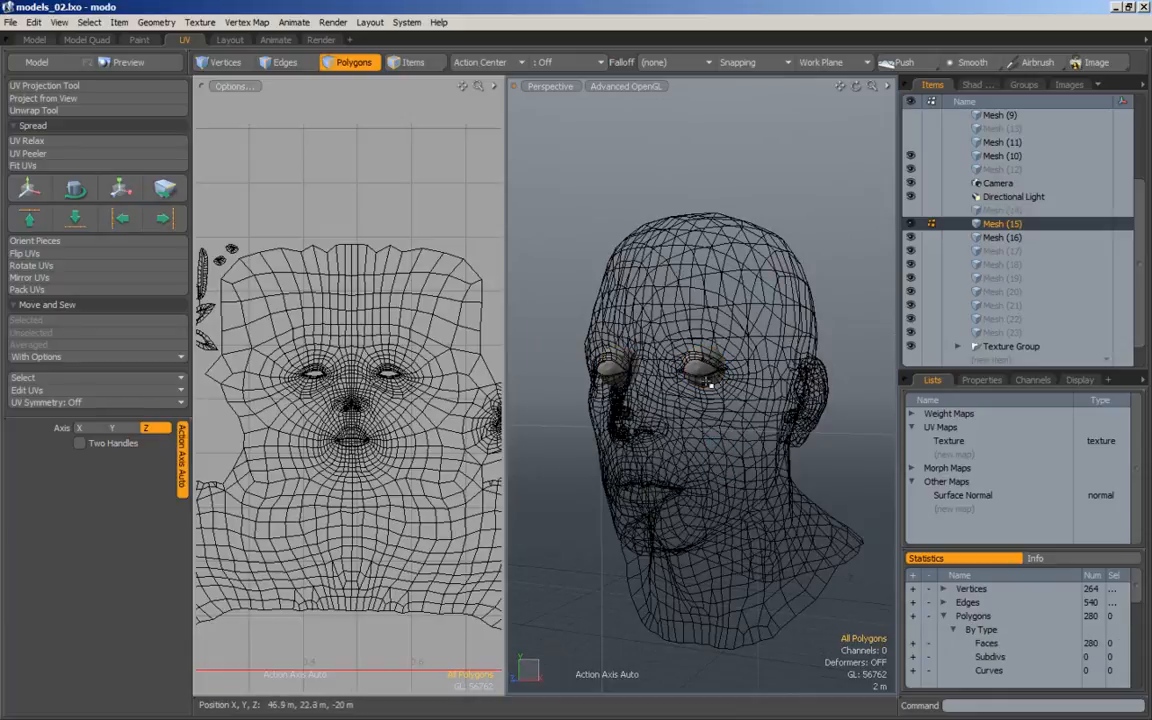
pyautogui.moveTo(768, 293); pyautogui.dragTo(561, 456, button='right')
pyautogui.click(736, 485)
pyautogui.moveTo(791, 310); pyautogui.dragTo(666, 421, button='right')
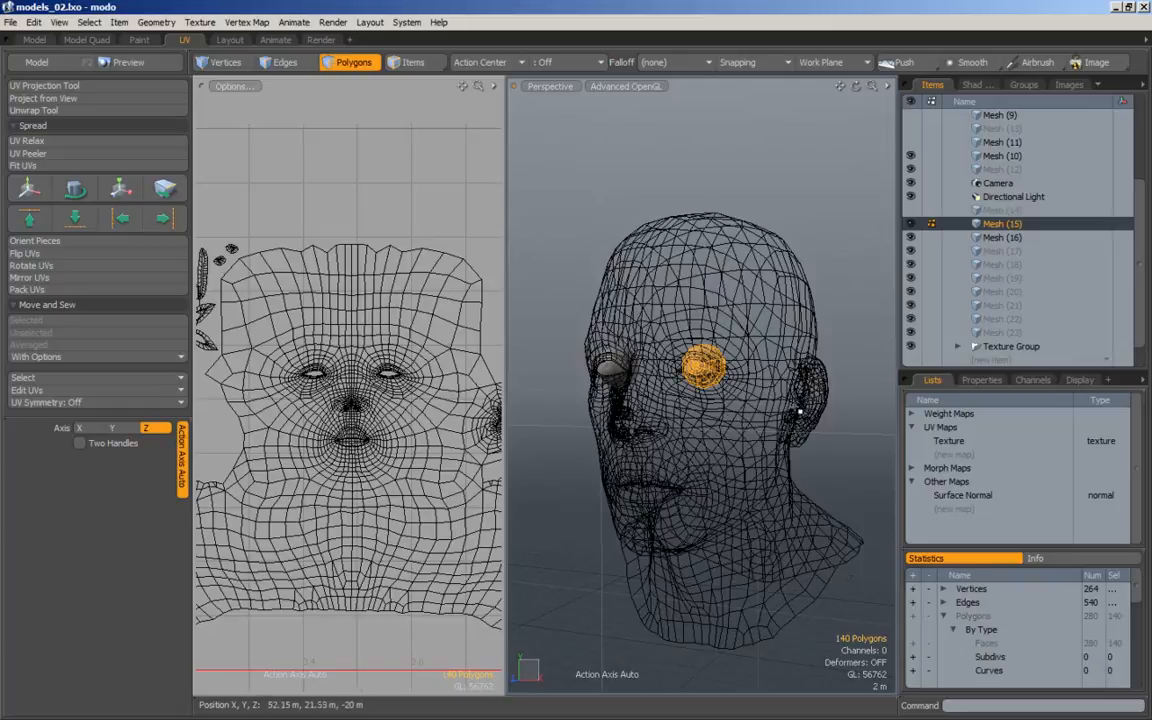
pyautogui.click(949, 441)
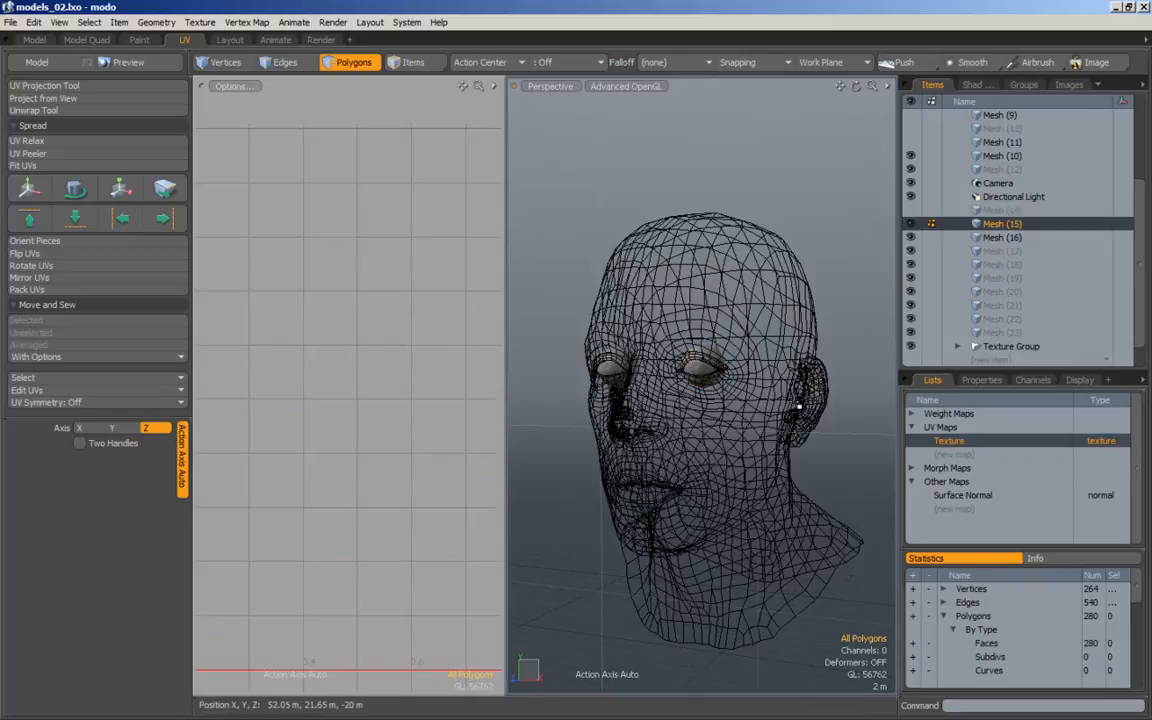
# Cut the head and eye geometry from Mesh (16) and Mesh (15) and paste it into the empty Mesh (13).
pyautogui.click(945, 238)
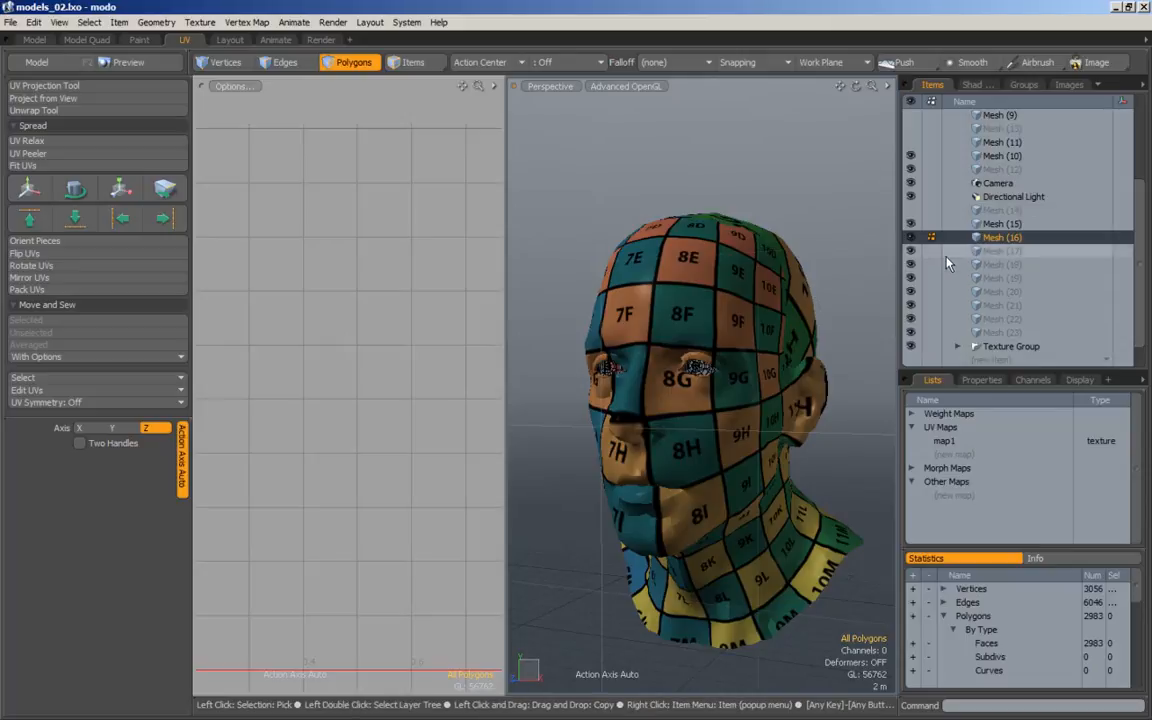
pyautogui.keyDown('shift'); pyautogui.click(1028, 225); pyautogui.keyUp('shift')
pyautogui.hotkey('ctrl', 'x')
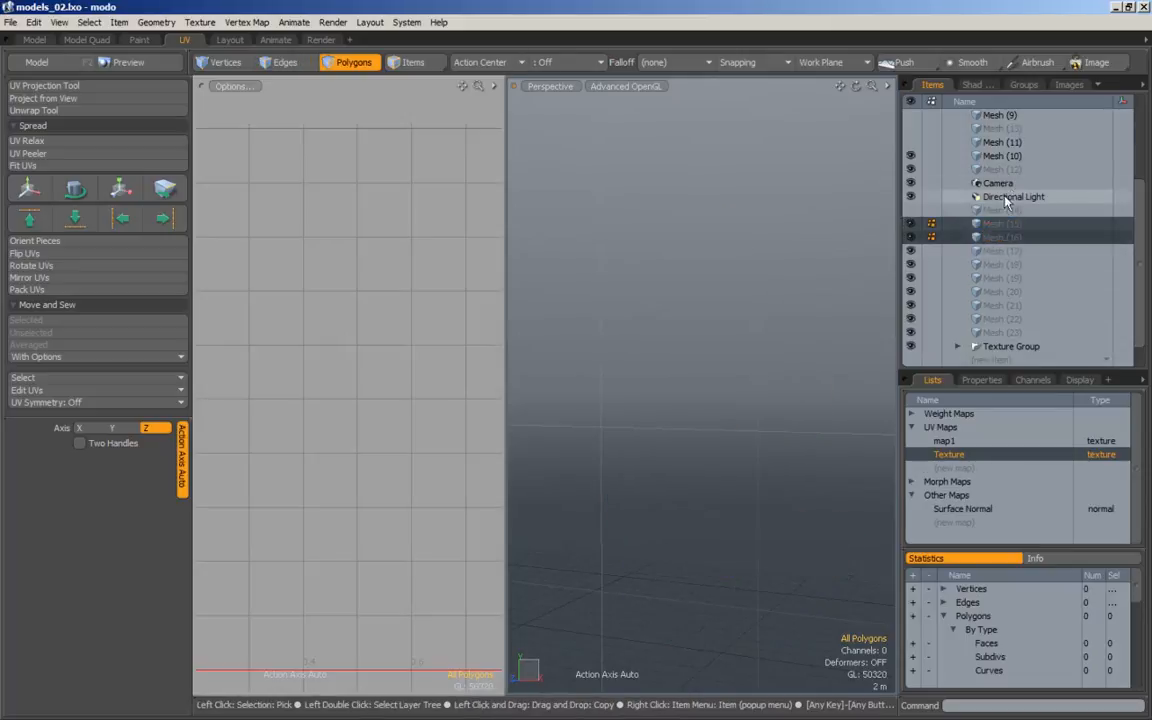
pyautogui.scroll(3, 1007, 204)
pyautogui.click(1005, 211)
pyautogui.hotkey('ctrl', 'v')
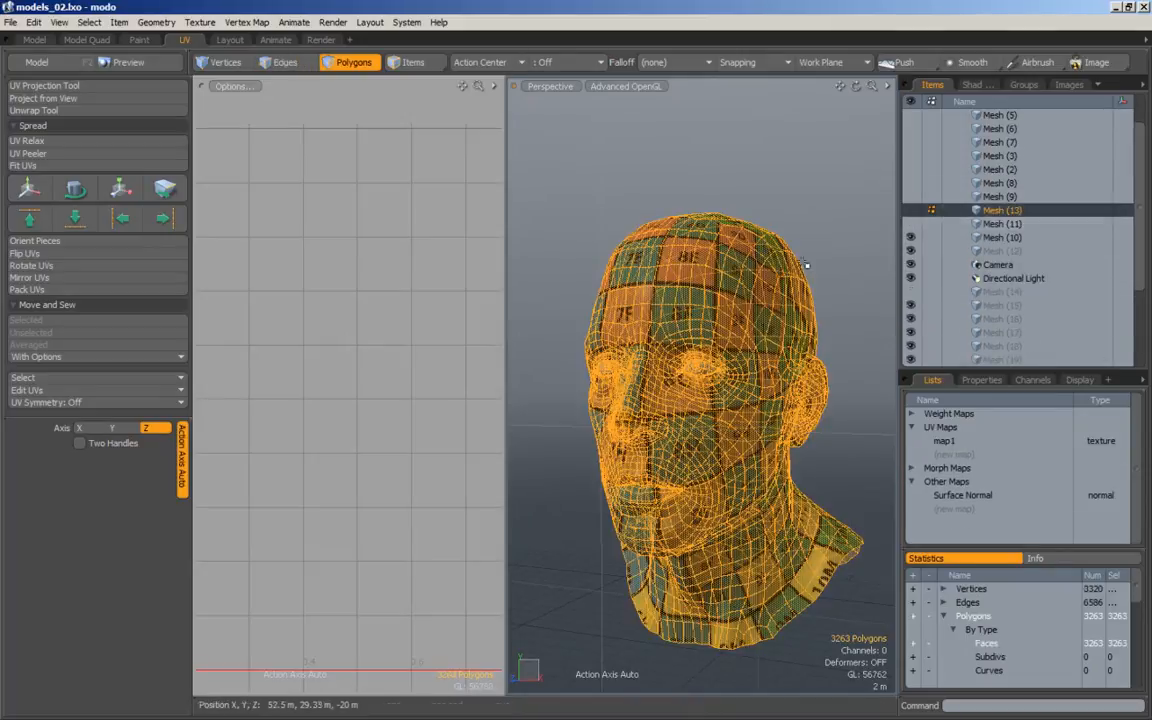
pyautogui.click(803, 197)
pyautogui.scroll(-3, 803, 200)
pyautogui.keyDown('alt'); pyautogui.moveTo(728, 296); pyautogui.dragTo(712, 352); pyautogui.keyUp('alt')
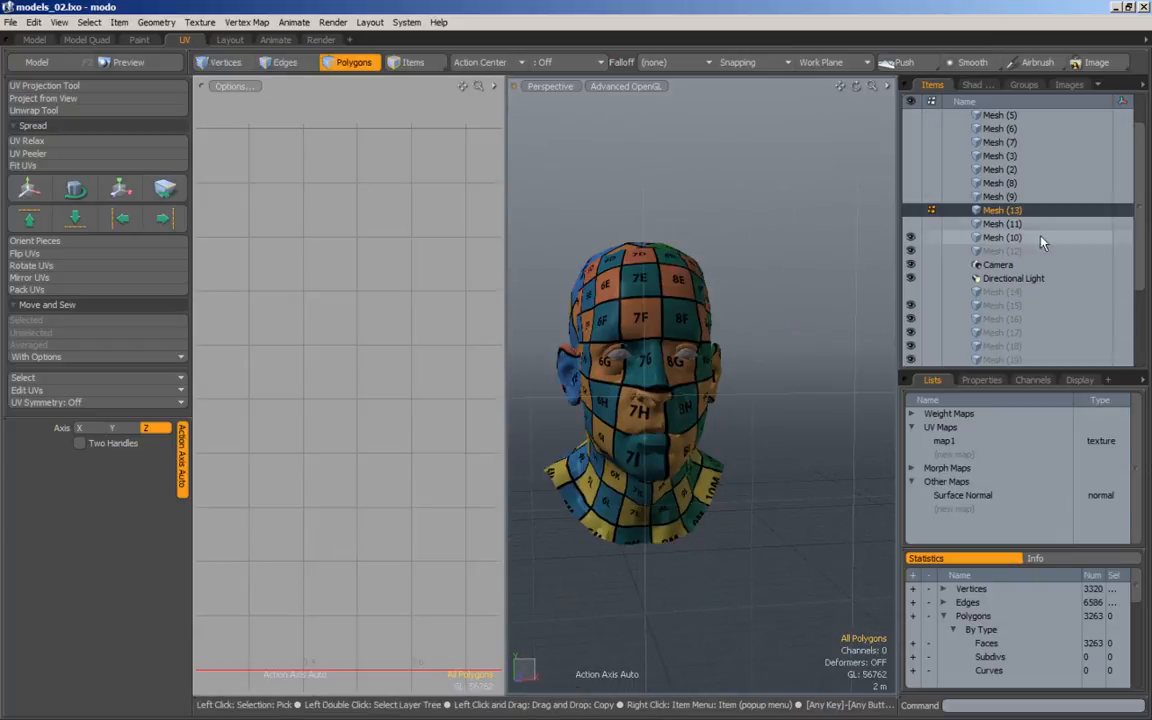